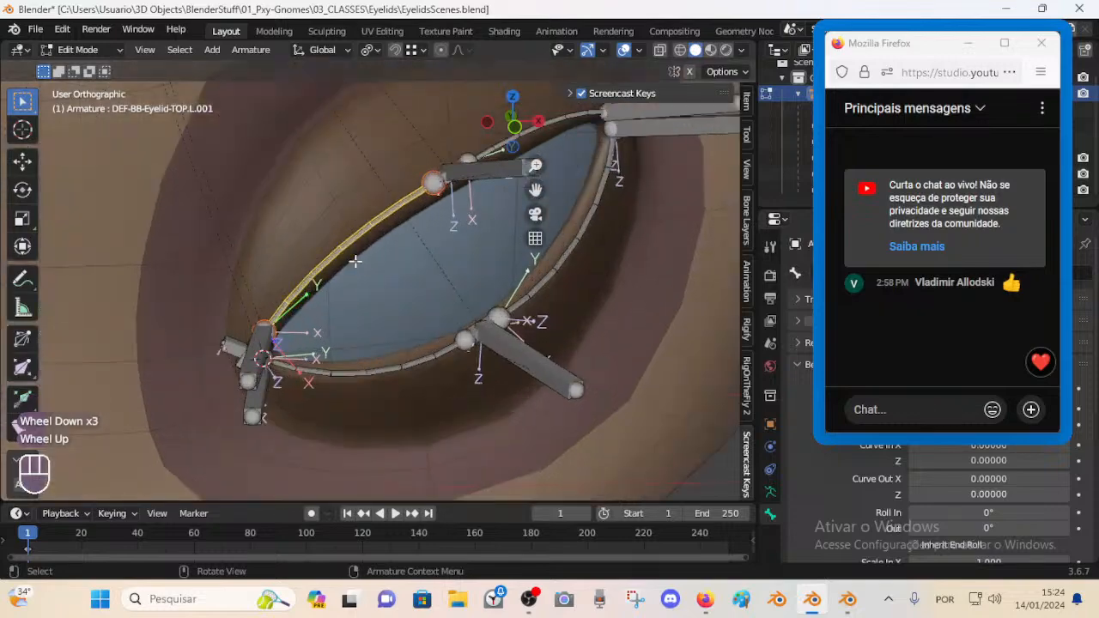
- Save the eyelid scene file
{"action": "middle_click_drag", "start_coordinate": [367, 250], "coordinate": [414, 244]}
{"action": "scroll", "coordinate": [396, 225], "scroll_direction": "up", "scroll_amount": 1}
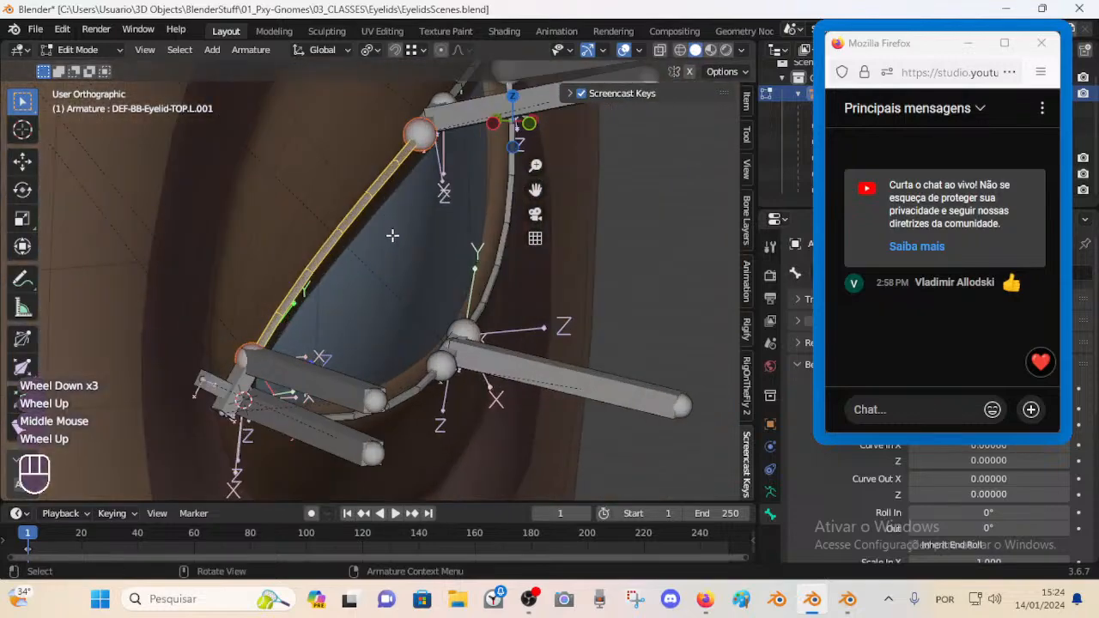
{"action": "middle_click_drag", "start_coordinate": [378, 283], "coordinate": [372, 321]}
{"action": "key", "text": "ctrl+s"}
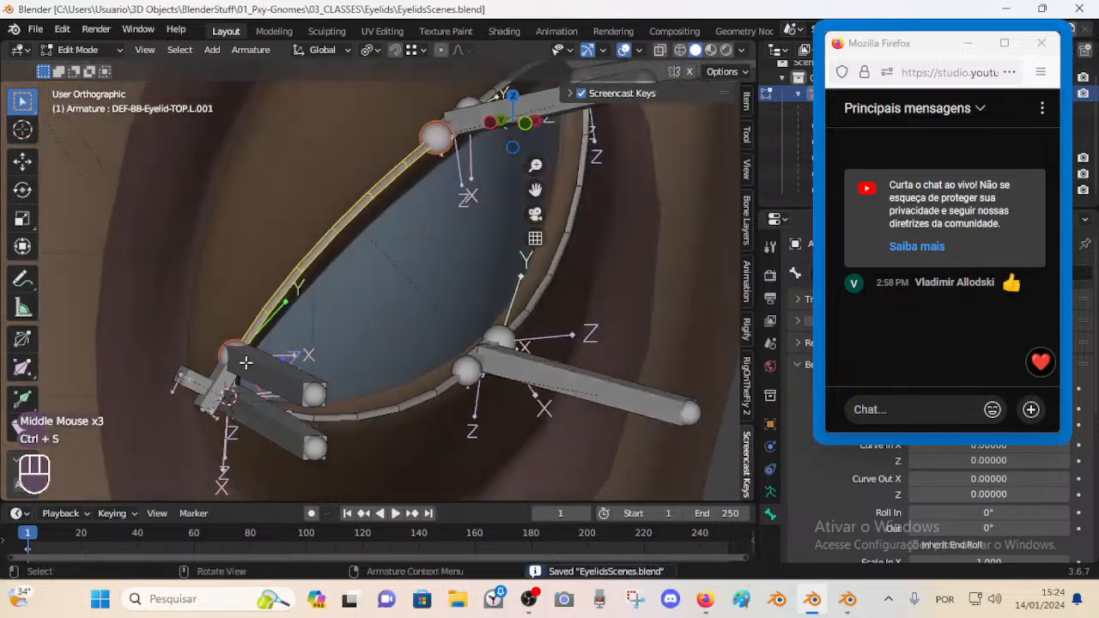
- Isolate the upper lid's first bendy bone and its two handle bones by hiding every unselected bone
{"action": "left_click", "coordinate": [228, 376]}
{"action": "middle_click_drag", "start_coordinate": [281, 361], "coordinate": [301, 352]}
{"action": "key", "text": "Tab"}
{"action": "key", "text": "Tab"}
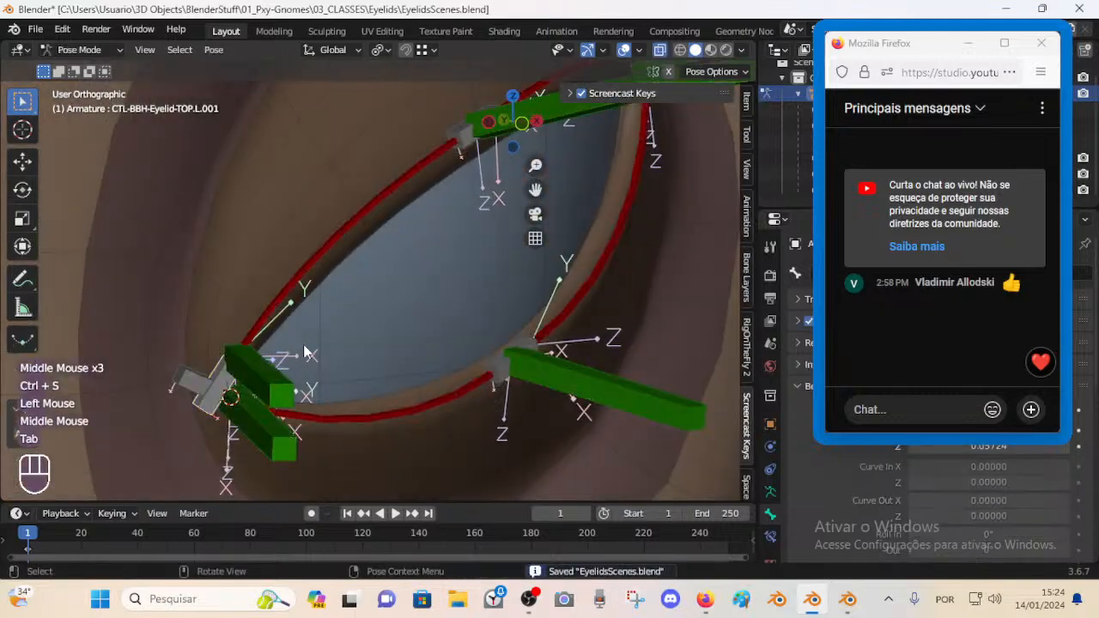
{"action": "scroll", "coordinate": [327, 367], "scroll_direction": "down", "scroll_amount": 1}
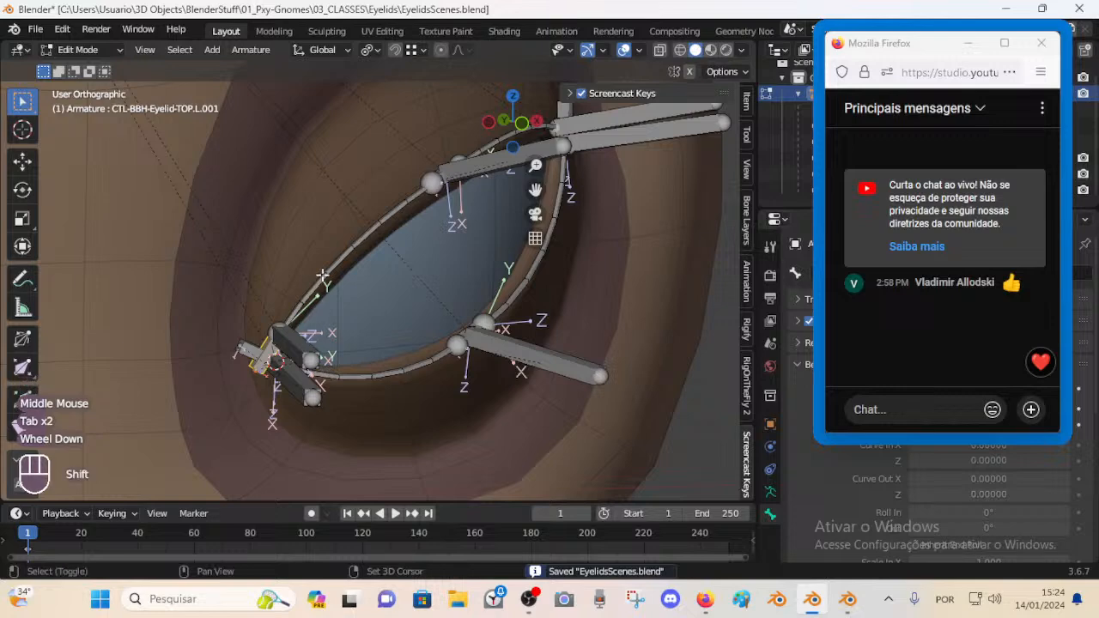
{"action": "left_click", "coordinate": [423, 202], "text": "shift"}
{"action": "left_click", "coordinate": [409, 201], "text": "shift"}
{"action": "middle_click_drag", "start_coordinate": [414, 259], "coordinate": [401, 299]}
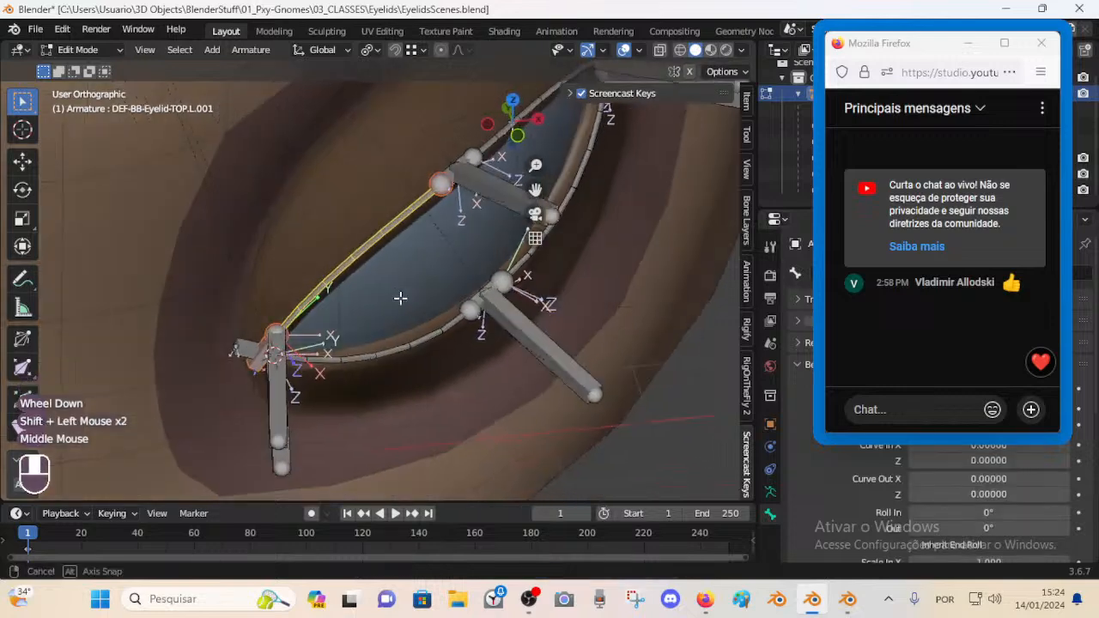
{"action": "left_click", "coordinate": [443, 172], "text": "shift"}
{"action": "key", "text": "shift+h"}
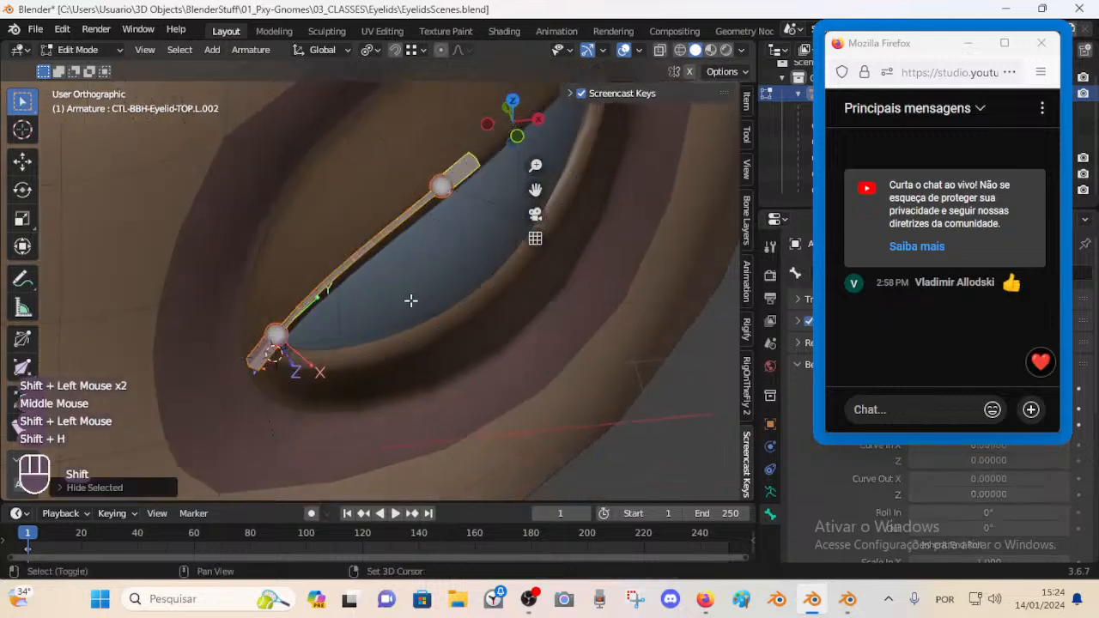
- Snap the 3D cursor to the root of the handle bone at the lower end of the upper-lid bendy bone
{"action": "middle_click_drag", "start_coordinate": [410, 299], "coordinate": [409, 275]}
{"action": "scroll", "coordinate": [395, 258], "scroll_direction": "up", "scroll_amount": 1}
{"action": "key", "text": "alt+a"}
{"action": "left_click", "coordinate": [300, 350]}
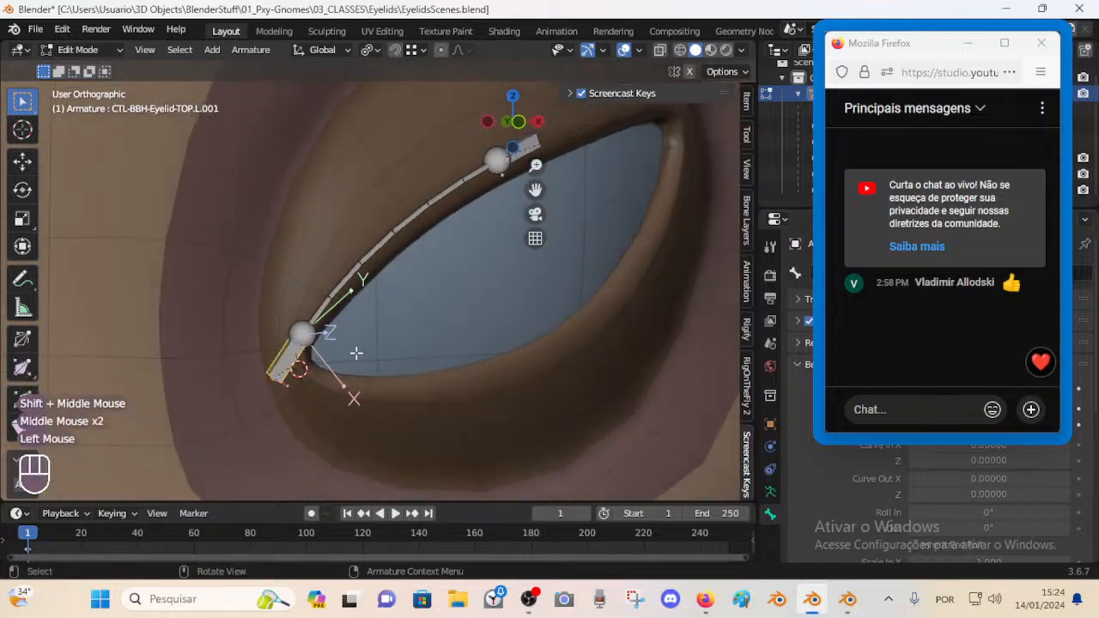
{"action": "scroll", "coordinate": [374, 335], "scroll_direction": "up", "scroll_amount": 1}
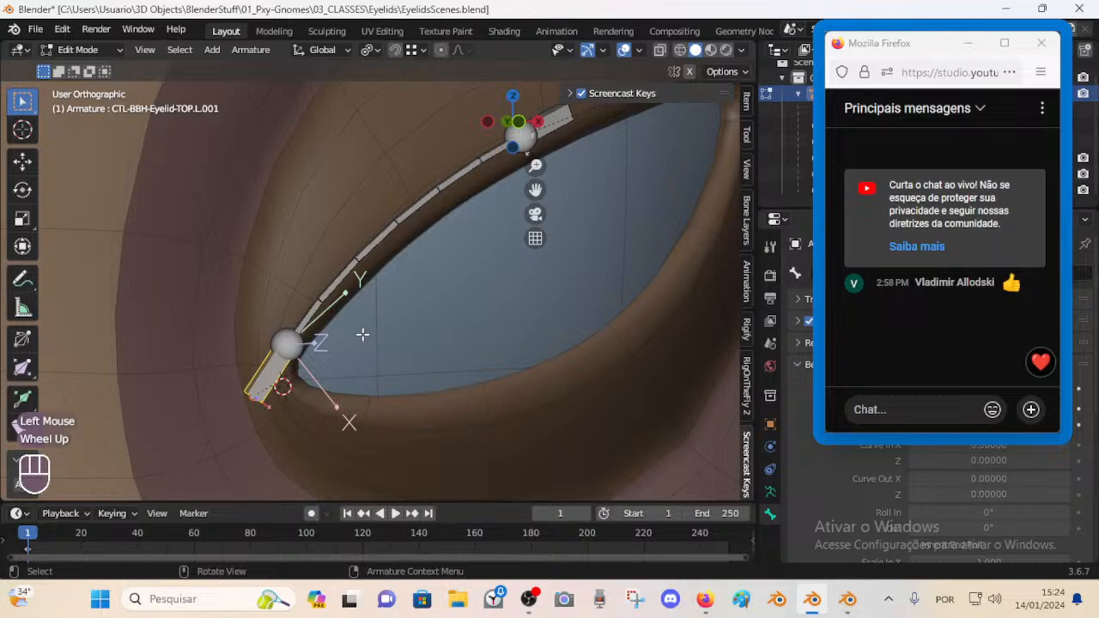
{"action": "key", "text": "shift+s"}
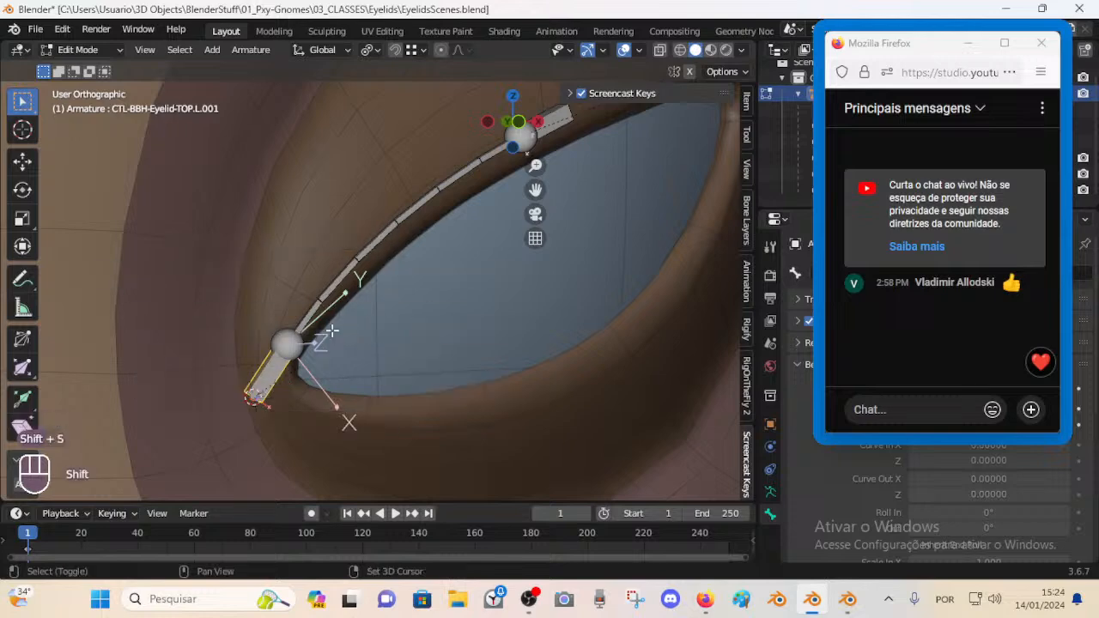
{"action": "key", "text": "shift+s"}
{"action": "key", "text": "shift+s"}
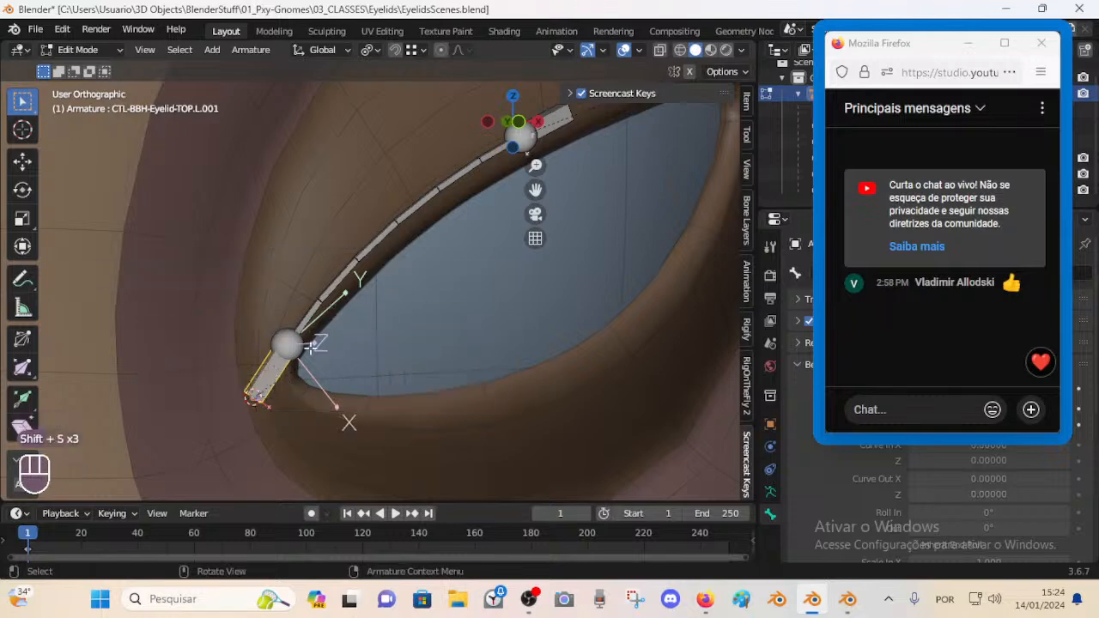
- Snap the 3D cursor to the base joint of the upper-lid bendy bone and add a new bone there
{"action": "left_click", "coordinate": [309, 348]}
{"action": "left_click", "coordinate": [306, 354]}
{"action": "key", "text": "shift+s"}
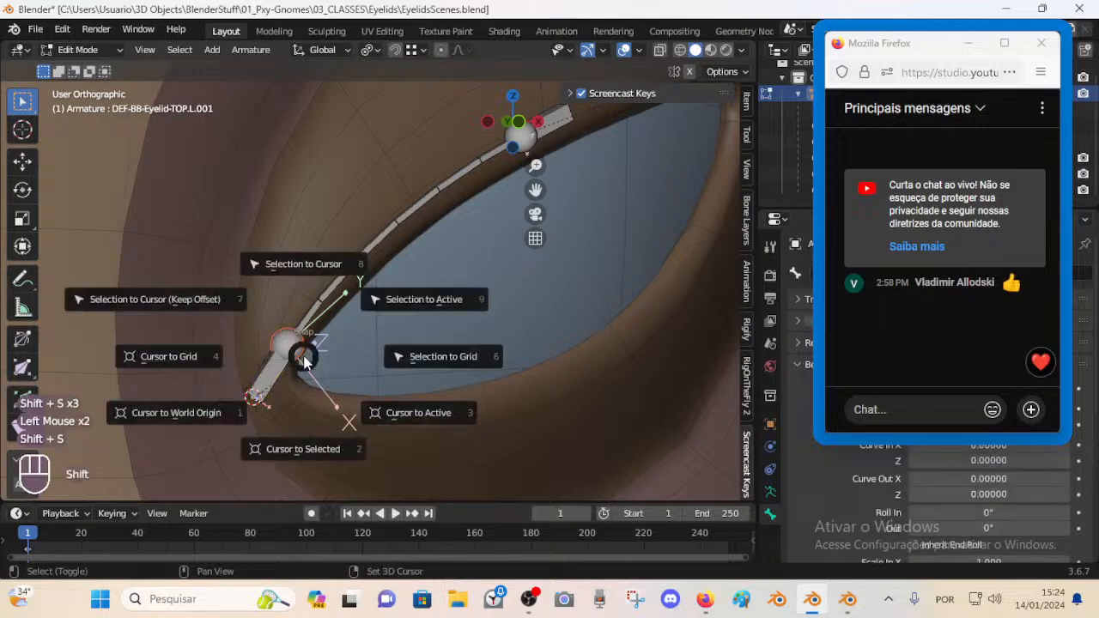
{"action": "left_click", "coordinate": [313, 356]}
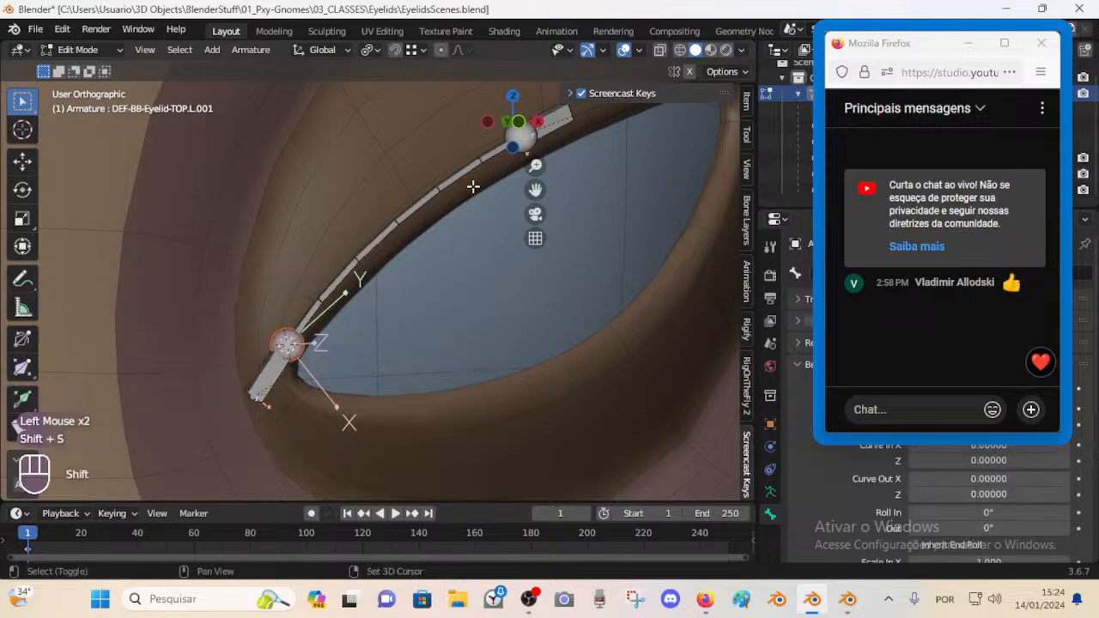
{"action": "middle_click_drag", "start_coordinate": [507, 166], "coordinate": [436, 221], "text": "shift"}
{"action": "key", "text": "shift+a"}
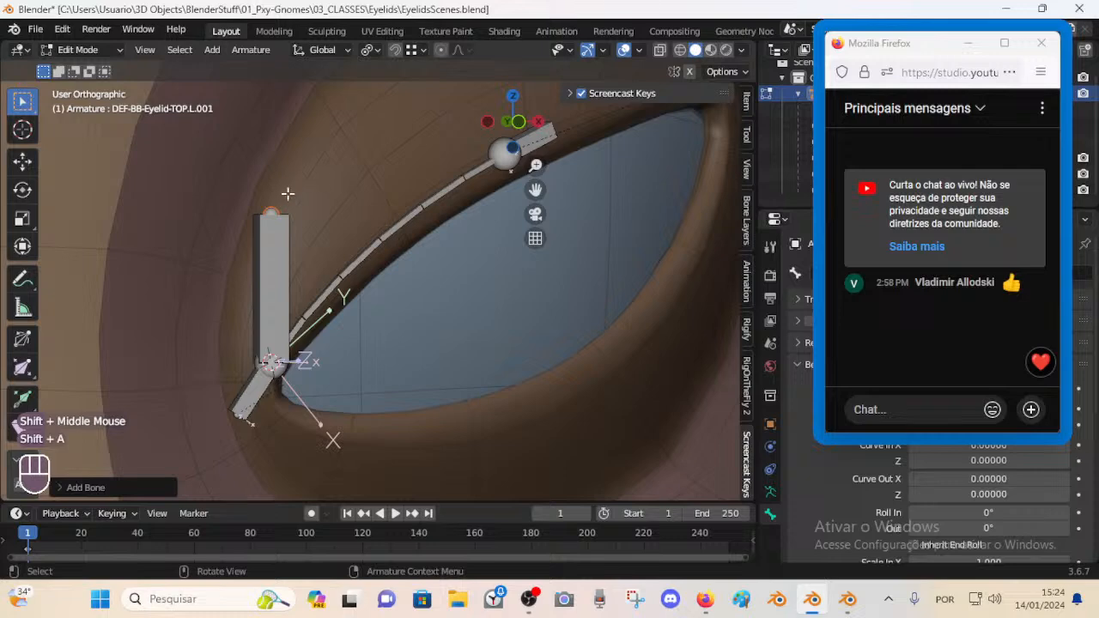
- Begin renaming the newly added bone, entering BB-FakeSegment.L as its name
{"action": "left_click", "coordinate": [280, 239]}
{"action": "key", "text": "F2"}
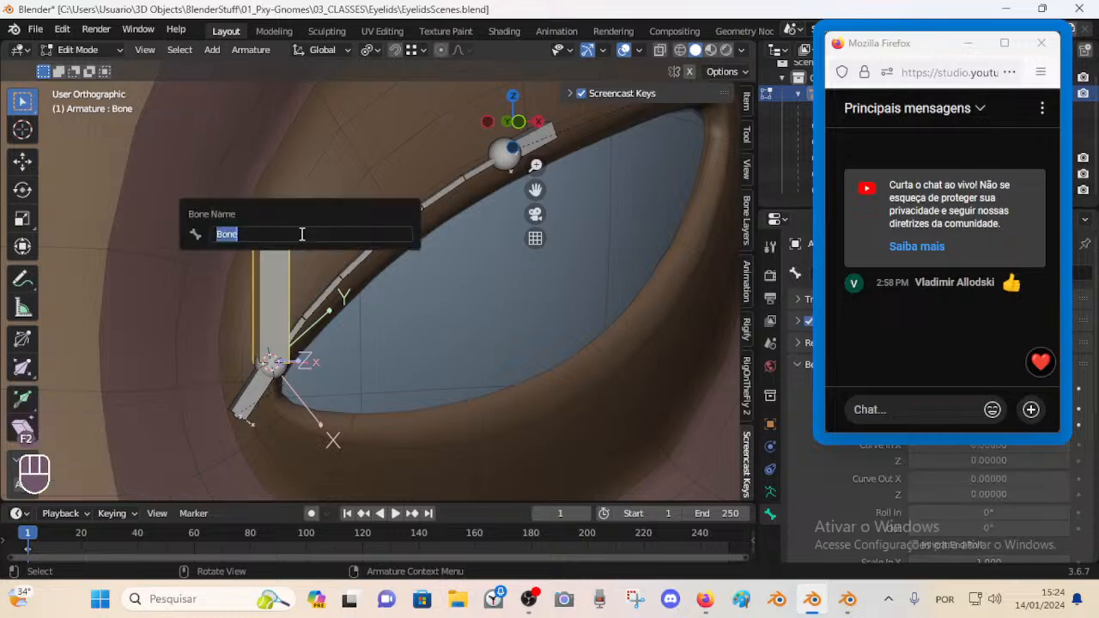
{"action": "key", "text": "shift"}
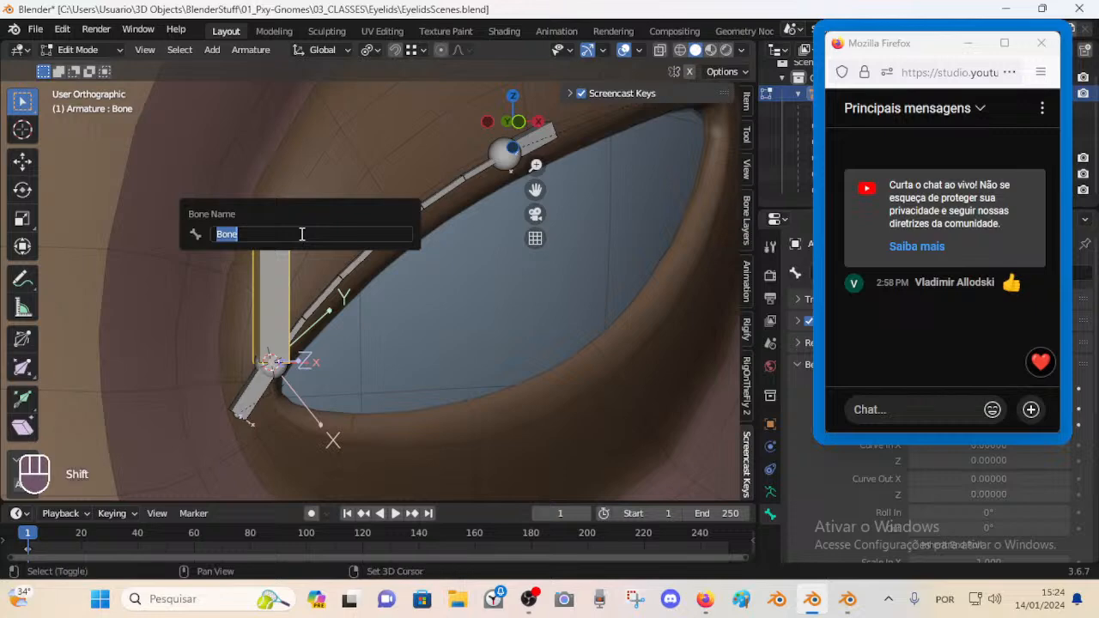
{"action": "type", "text": "BBS"}
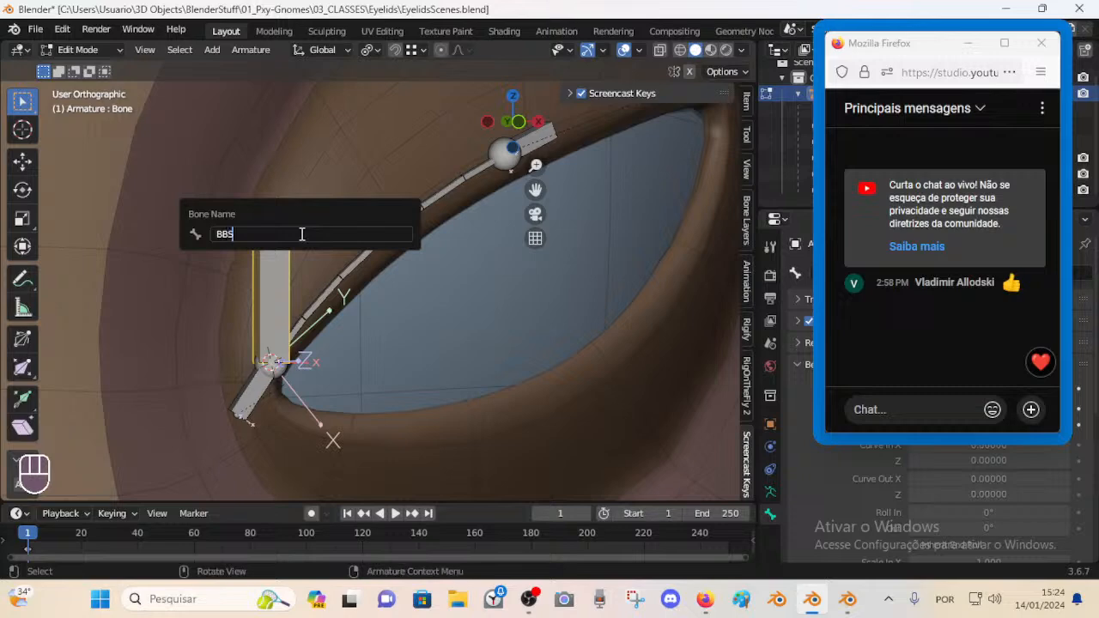
{"action": "type", "text": "-Segment"}
{"action": "key", "text": "Right"}
{"action": "key", "text": "Right"}
{"action": "type", "text": "Fake"}
{"action": "type", "text": ".L"}
{"action": "key", "text": "Home"}
{"action": "key", "text": "Right"}
{"action": "key", "text": "Right"}
{"action": "key", "text": "Right"}
{"action": "key", "text": "Right"}
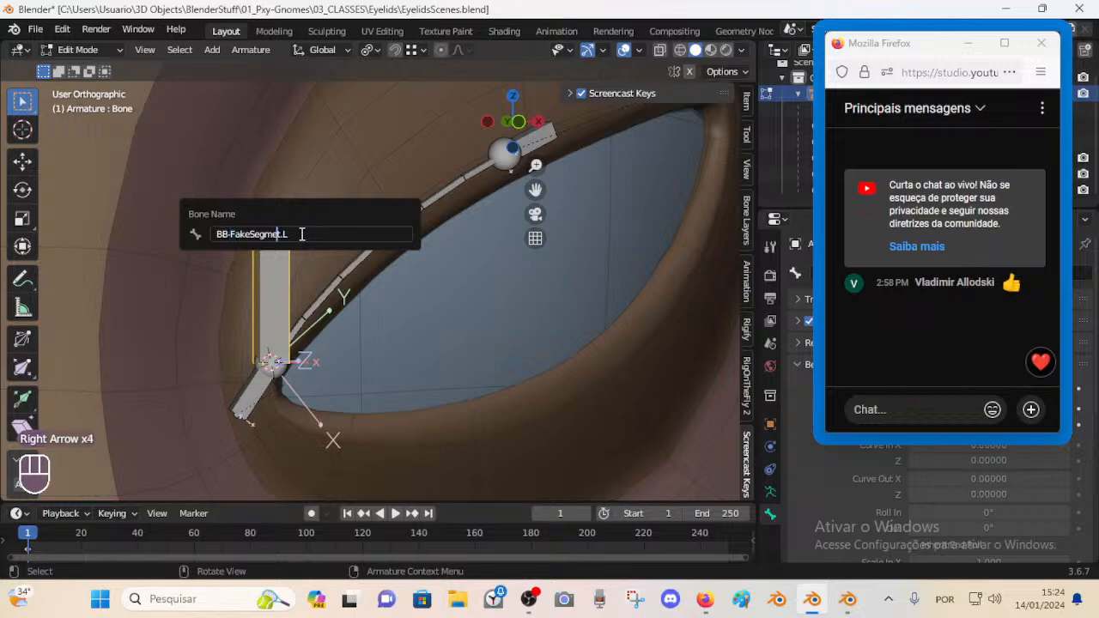
- Shorten the FakeSegment part of the bone name to FkS, giving BB-FkS.L
{"action": "key", "text": "BackSpace"}
{"action": "key", "text": "BackSpace"}
{"action": "key", "text": "BackSpace"}
{"action": "key", "text": "BackSpace"}
{"action": "key", "text": "shift+BackSpace"}
{"action": "key", "text": "shift+BackSpace"}
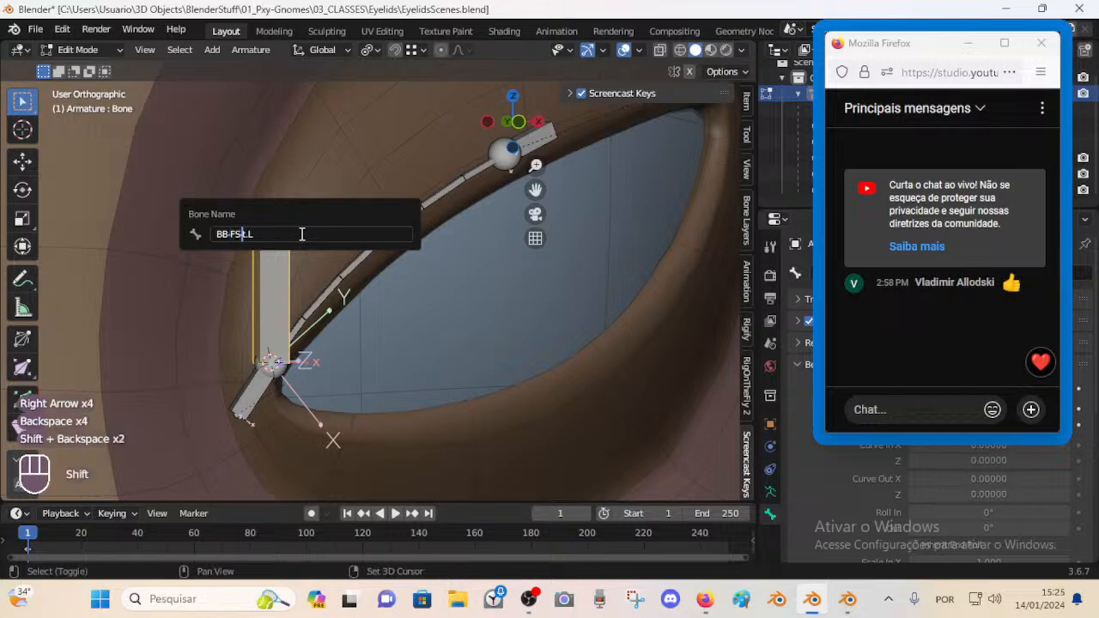
{"action": "key", "text": "shift+BackSpace"}
{"action": "type", "text": "KS"}
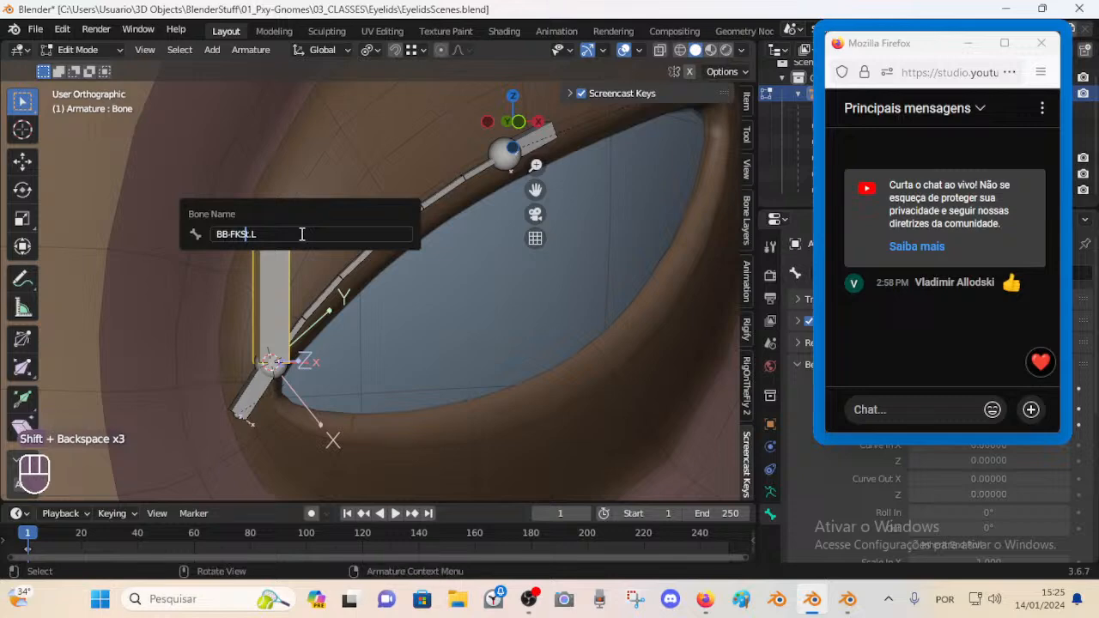
{"action": "key", "text": "BackSpace"}
{"action": "key", "text": "BackSpace"}
{"action": "type", "text": "kS"}
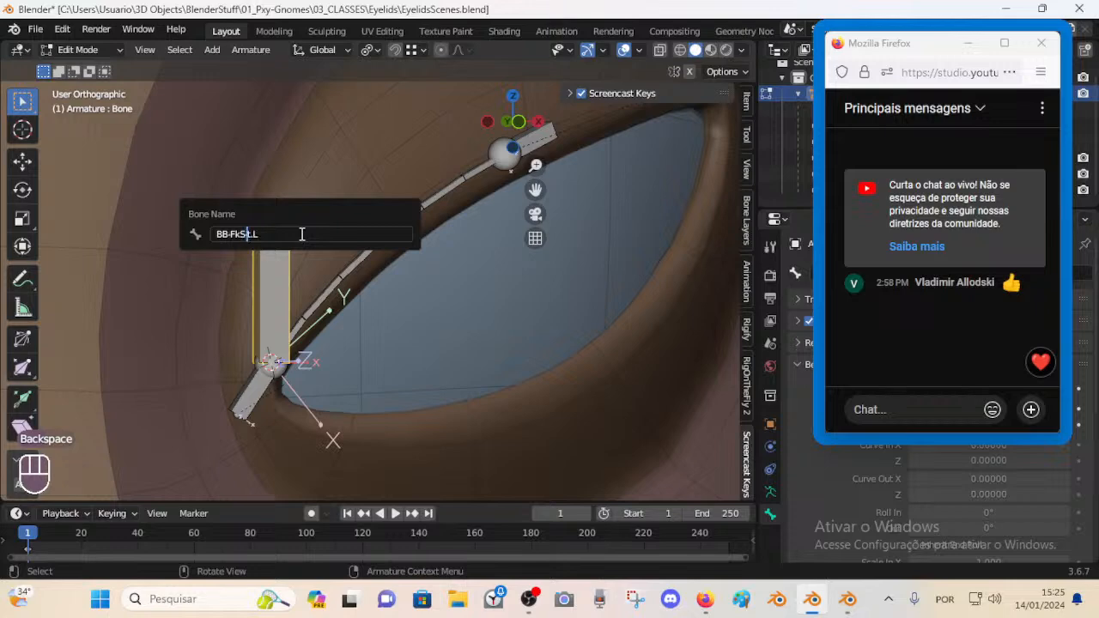
{"action": "key", "text": "shift"}
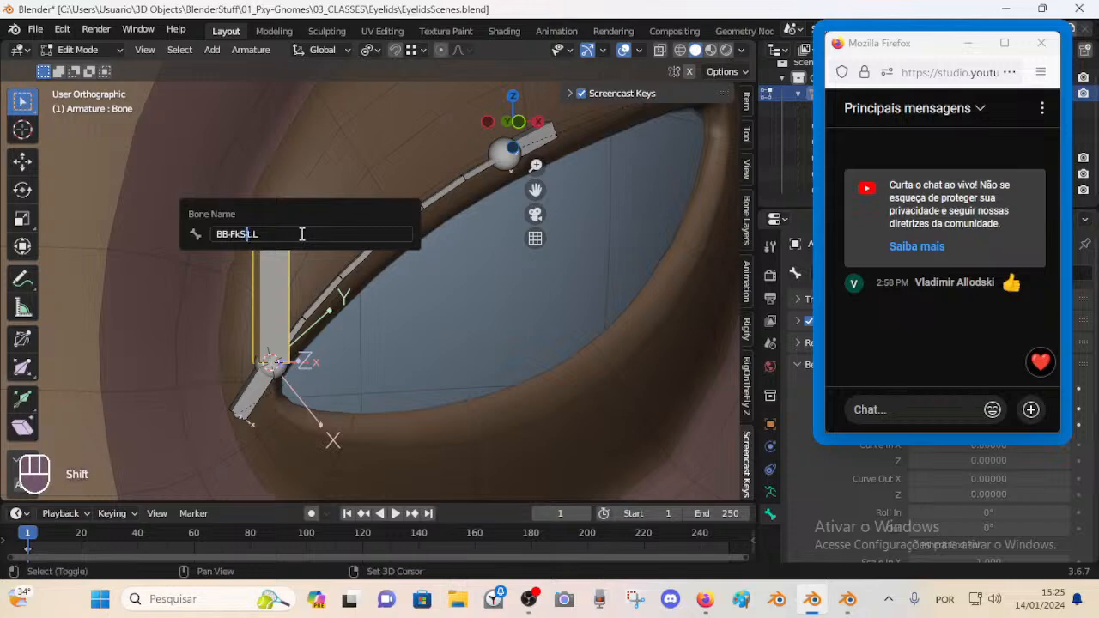
- Complete the bone name as BB-FkS-Eyelid1-TOP.L and apply it
{"action": "type", "text": "-Eyelid"}
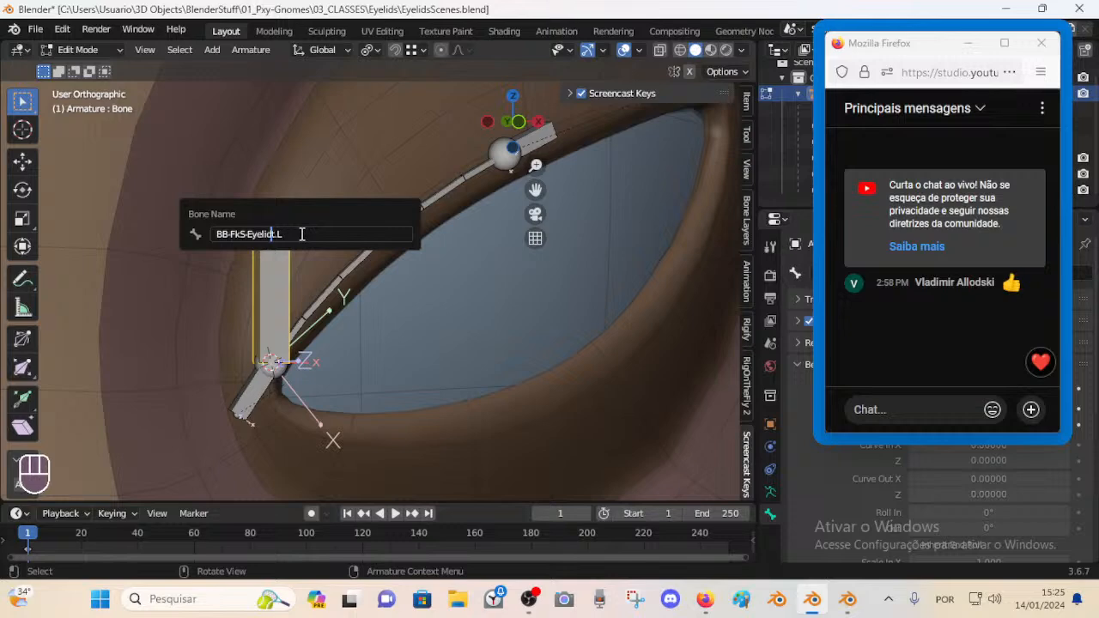
{"action": "key", "text": "Delete"}
{"action": "type", "text": "-TOP"}
{"action": "key", "text": "Left"}
{"action": "key", "text": "Left"}
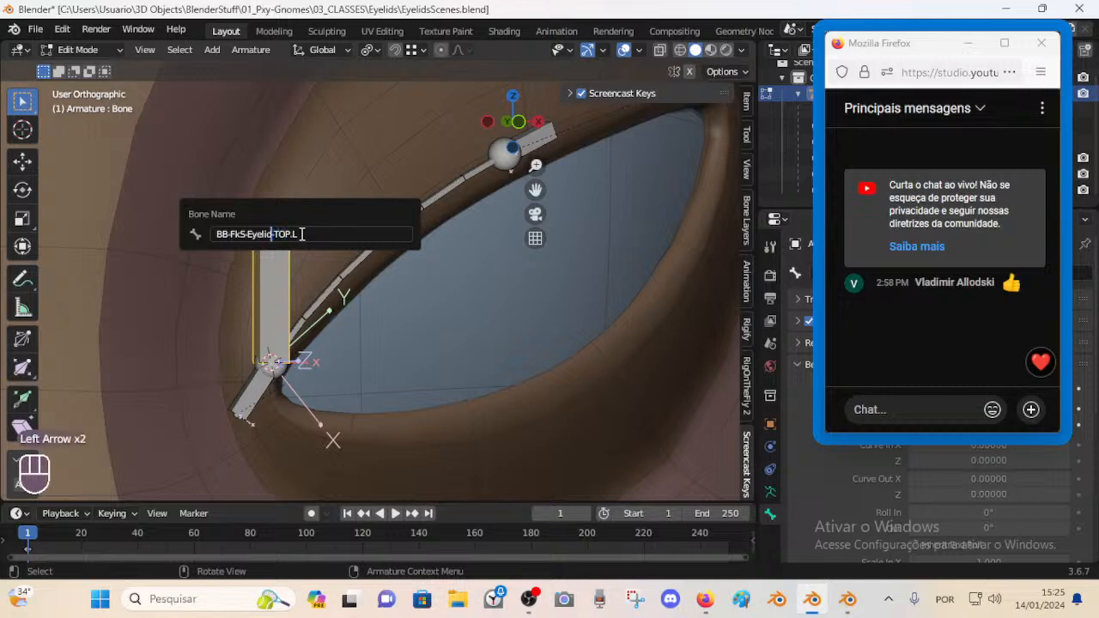
{"action": "type", "text": "1"}
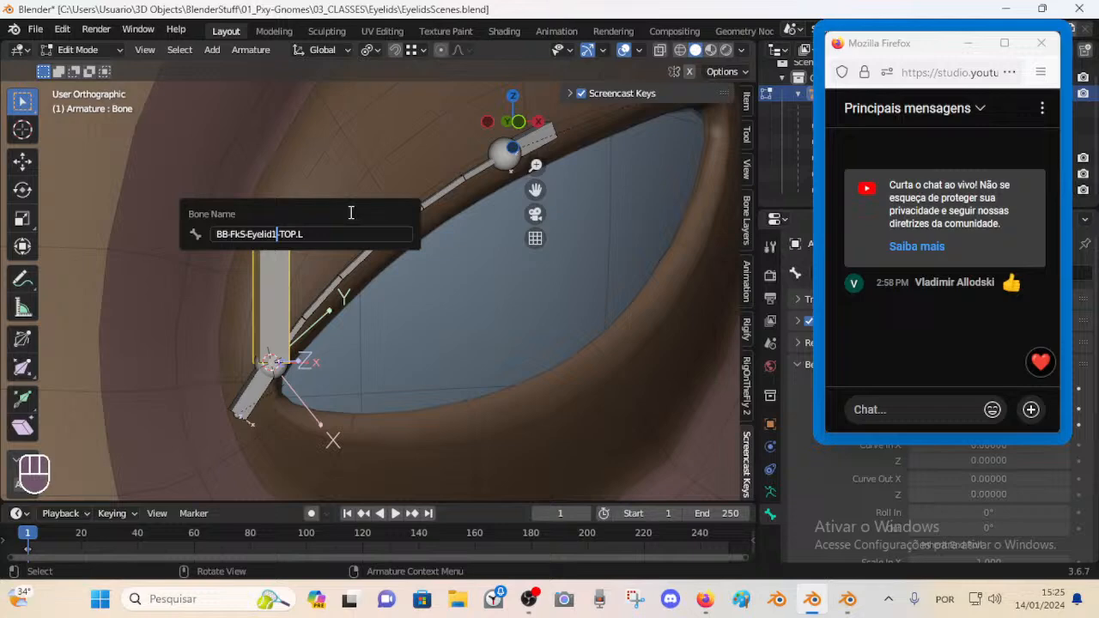
{"action": "key", "text": "ctrl+a"}
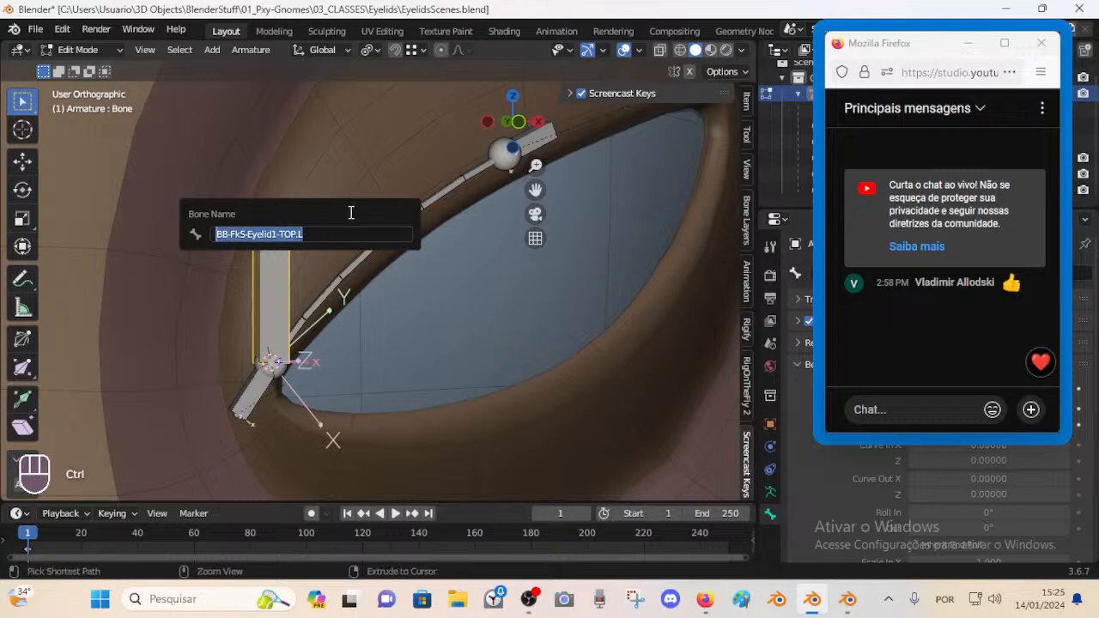
{"action": "key", "text": "Return"}
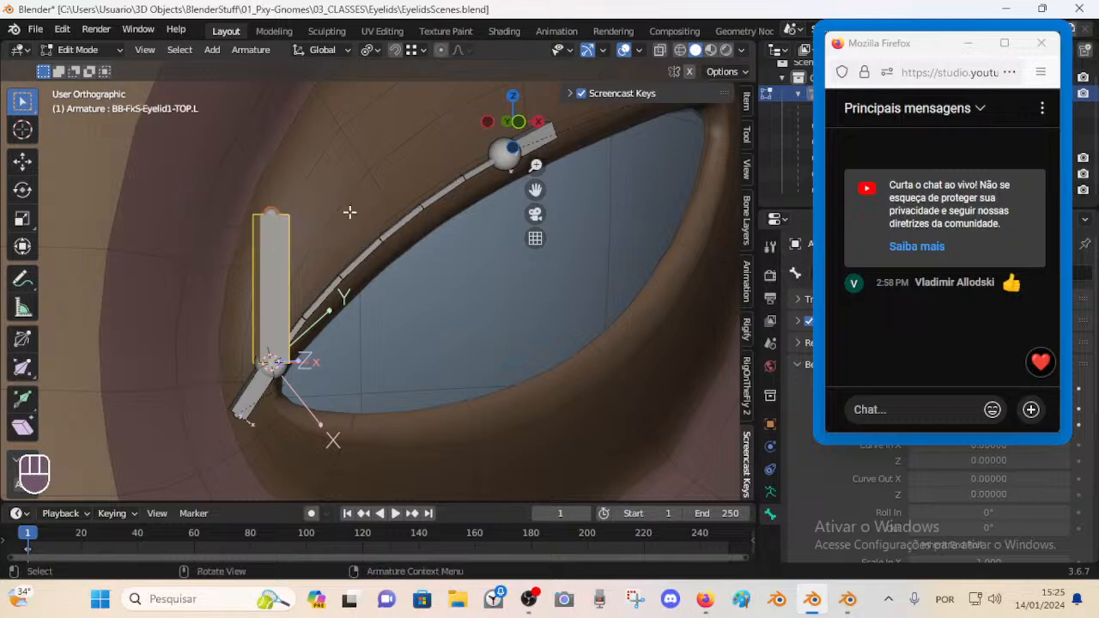
- Snap the new bone's tip to the far end joint of the upper-lid bendy bone using the 3D cursor
{"action": "left_click", "coordinate": [275, 200]}
{"action": "left_click", "coordinate": [509, 174]}
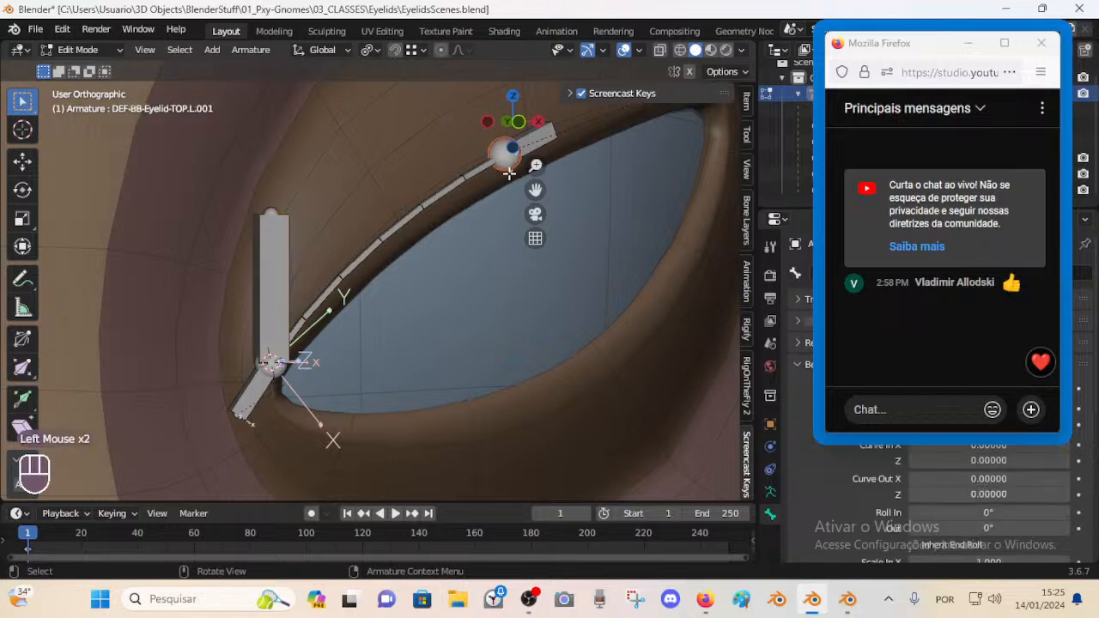
{"action": "key", "text": "shift+s"}
{"action": "left_click", "coordinate": [273, 202]}
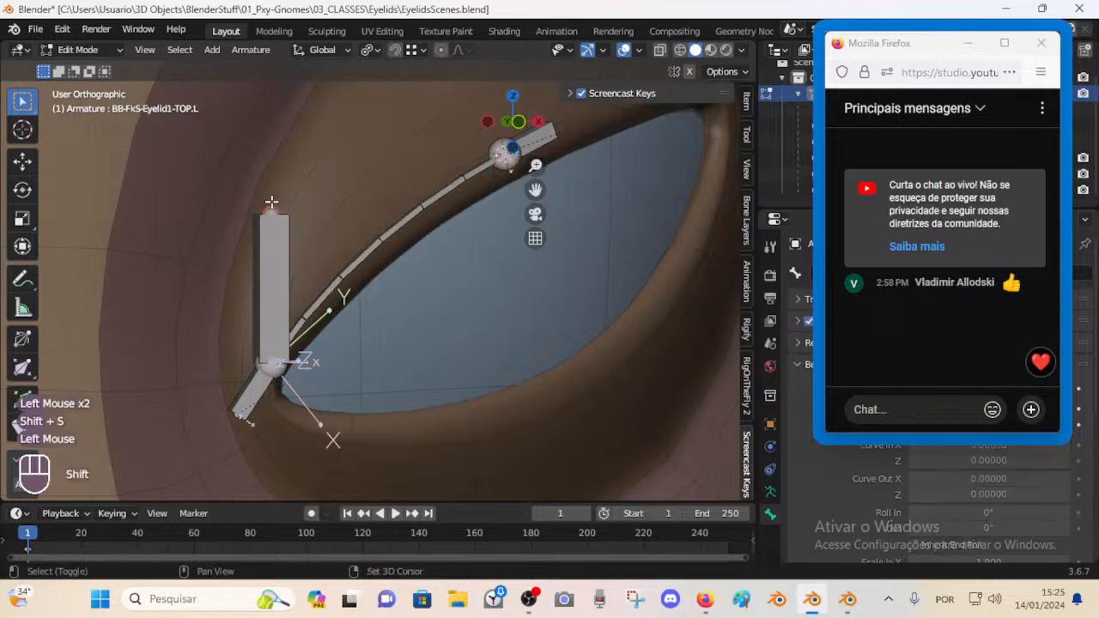
{"action": "key", "text": "shift+s"}
{"action": "left_click", "coordinate": [283, 165]}
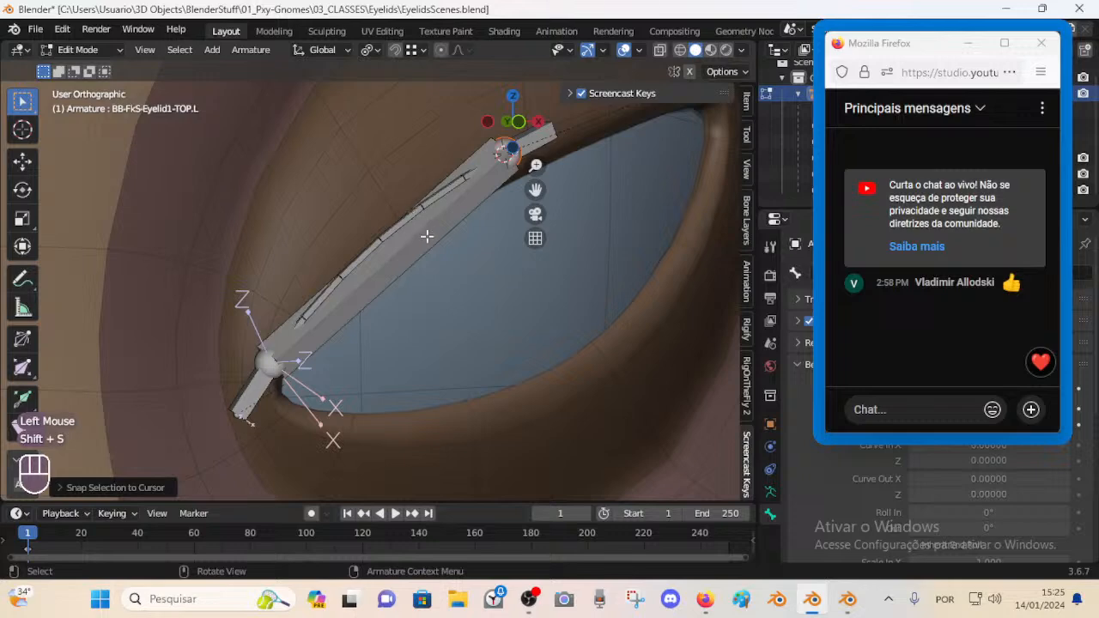
- Recalculate the new bone's roll to match the handle bone at its base, using the Active Bone option
{"action": "left_click", "coordinate": [427, 240]}
{"action": "middle_click_drag", "start_coordinate": [421, 258], "coordinate": [387, 307], "text": "shift"}
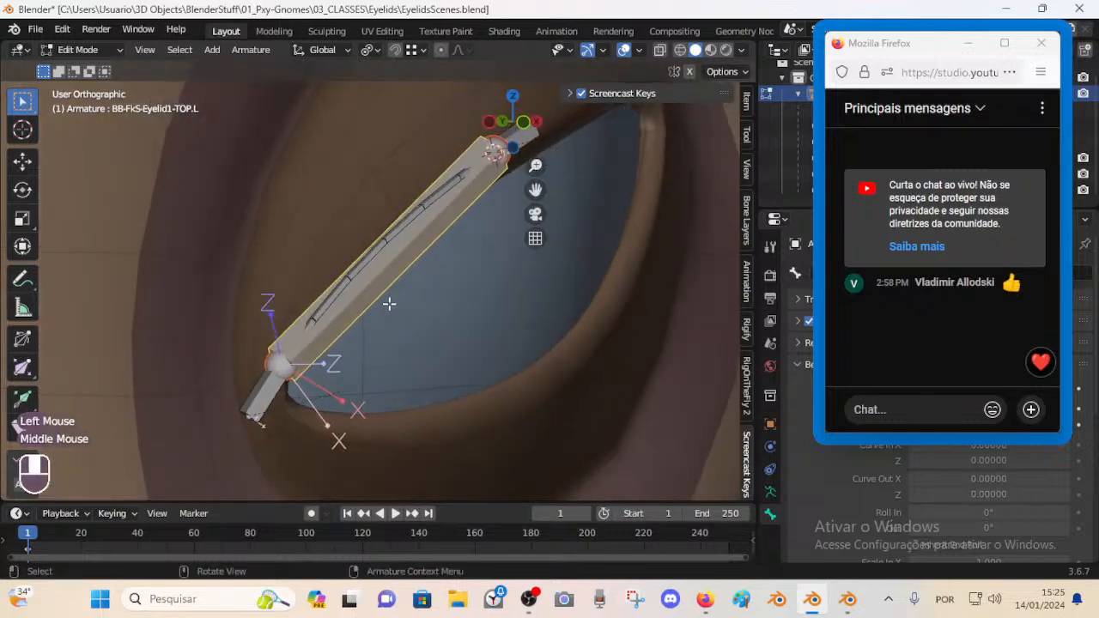
{"action": "left_click", "coordinate": [276, 392], "text": "shift"}
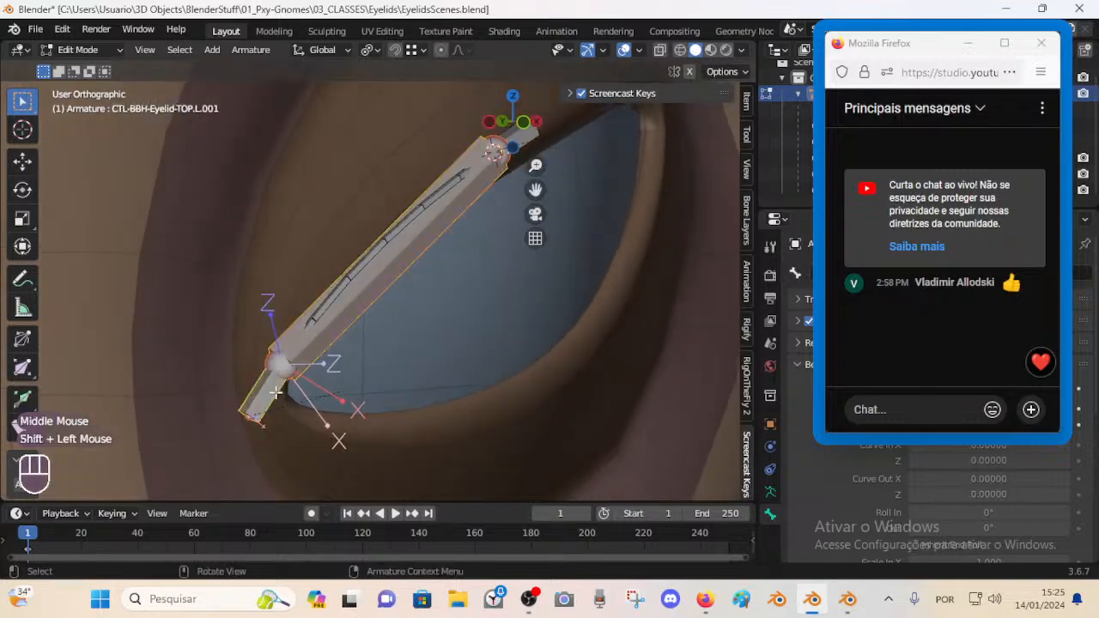
{"action": "key", "text": "shift+n"}
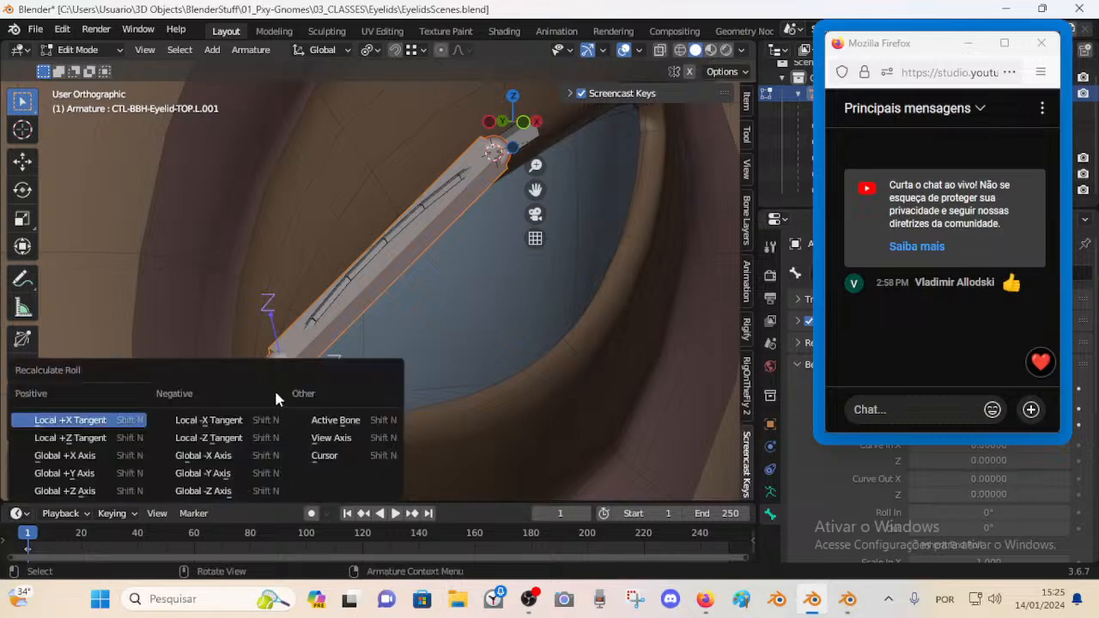
{"action": "left_click", "coordinate": [311, 420]}
{"action": "key", "text": "alt+a"}
- Turn on X-ray display and scale down the B-Bone display thickness of BB-FkS-Eyelid1-TOP.L
{"action": "middle_click_drag", "start_coordinate": [381, 352], "coordinate": [394, 270]}
{"action": "key", "text": "alt+z"}
{"action": "left_click", "coordinate": [394, 270]}
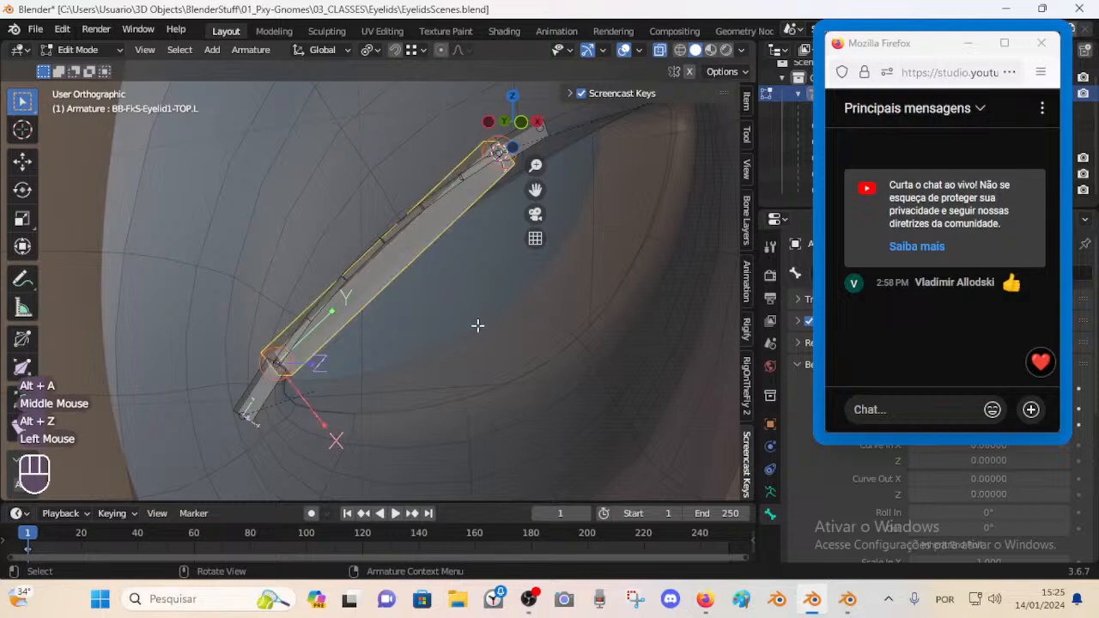
{"action": "key", "text": "ctrl+alt+s"}
{"action": "left_click", "coordinate": [361, 290]}
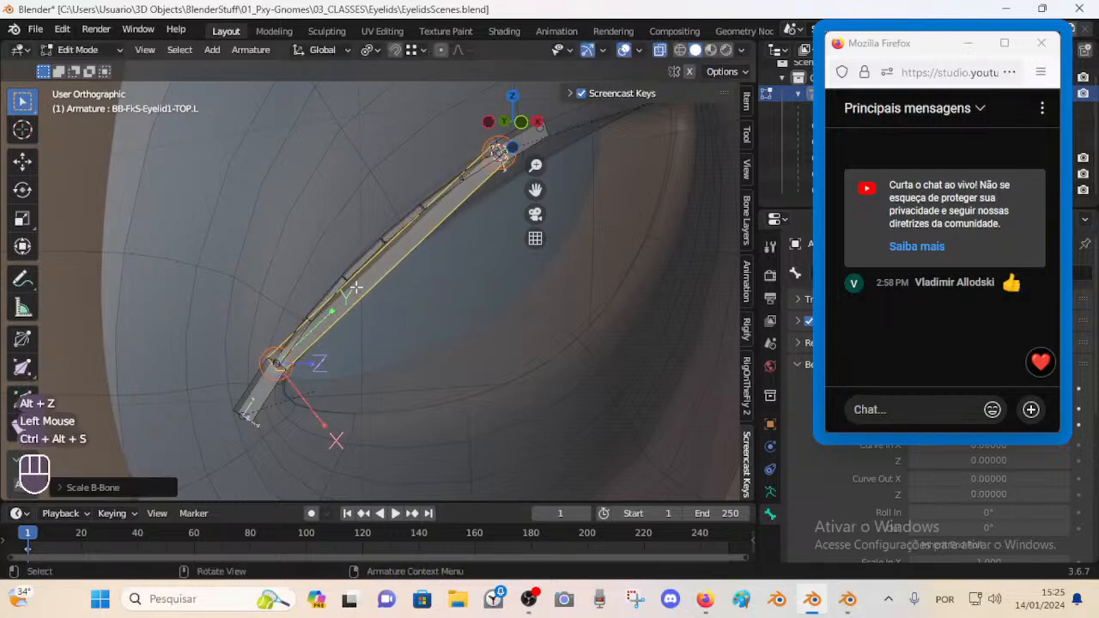
{"action": "mouse_move", "coordinate": [409, 261]}
{"action": "middle_mouse_down"}
{"action": "mouse_move", "coordinate": [435, 248]}
{"action": "mouse_move", "coordinate": [400, 252]}
{"action": "middle_mouse_up"}
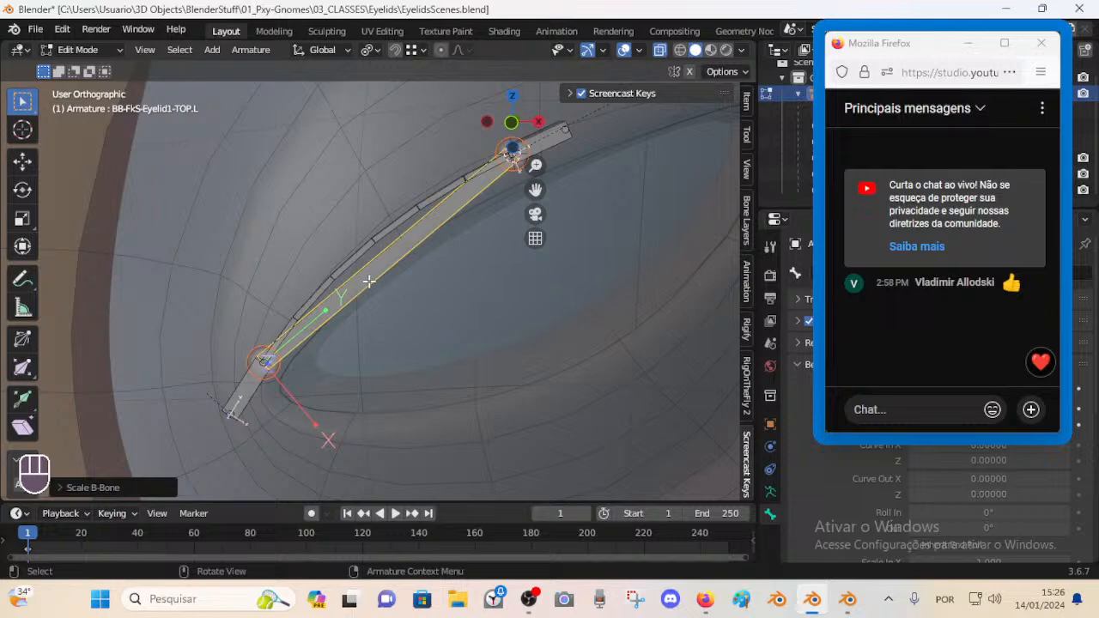
- Subdivide the BB-FkS-Eyelid1-TOP.L bone along the upper lid with 5 cuts
{"action": "middle_click_drag", "start_coordinate": [412, 206], "coordinate": [343, 299]}
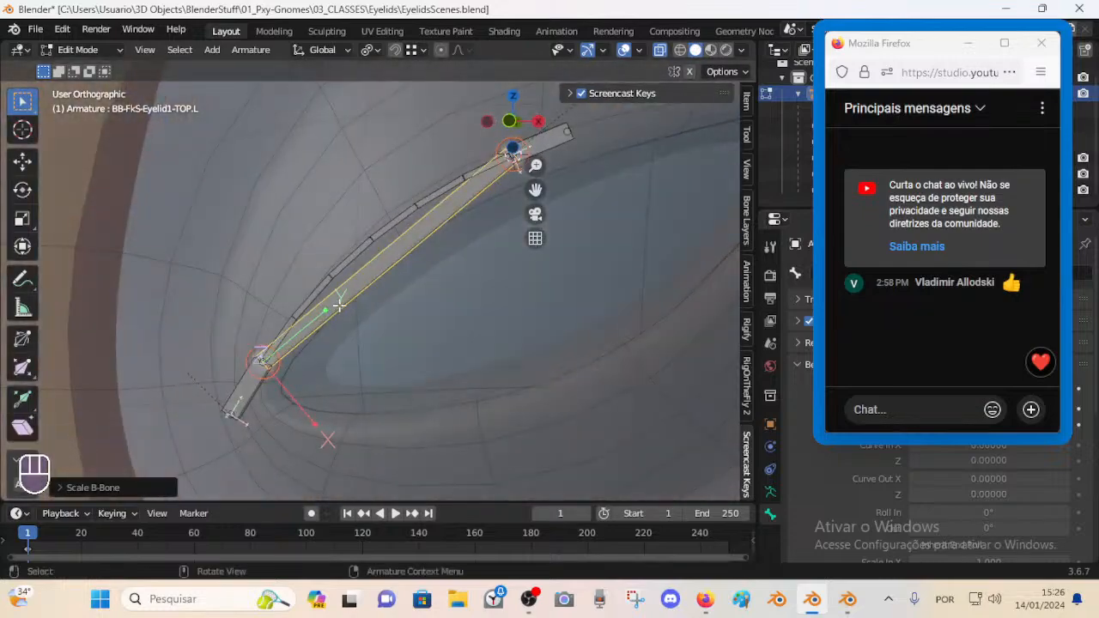
{"action": "left_click", "coordinate": [251, 49]}
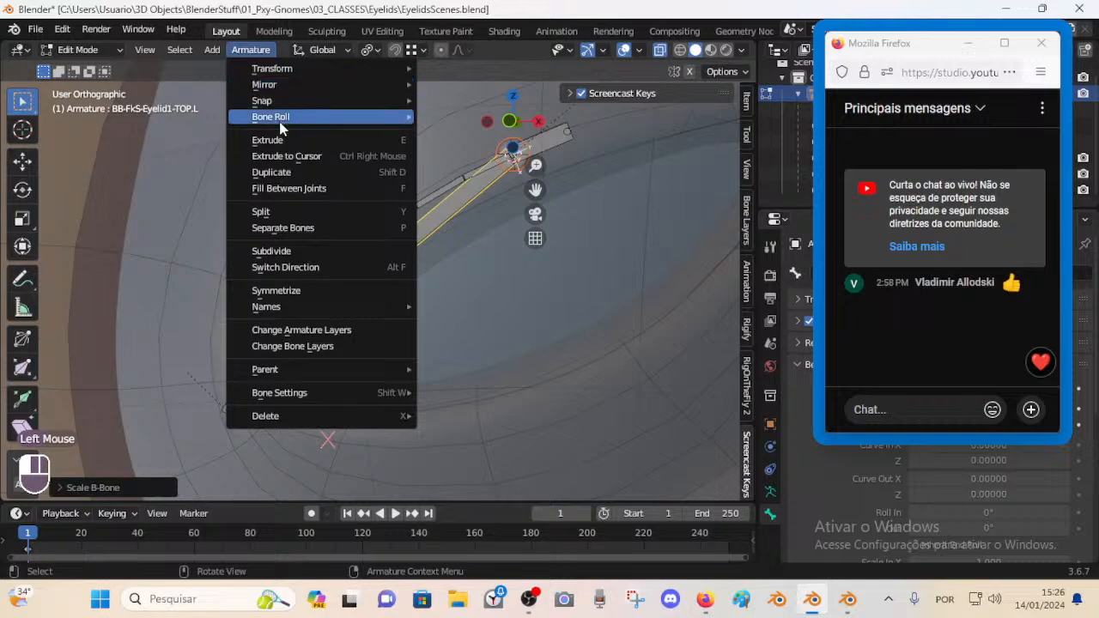
{"action": "left_click", "coordinate": [380, 251]}
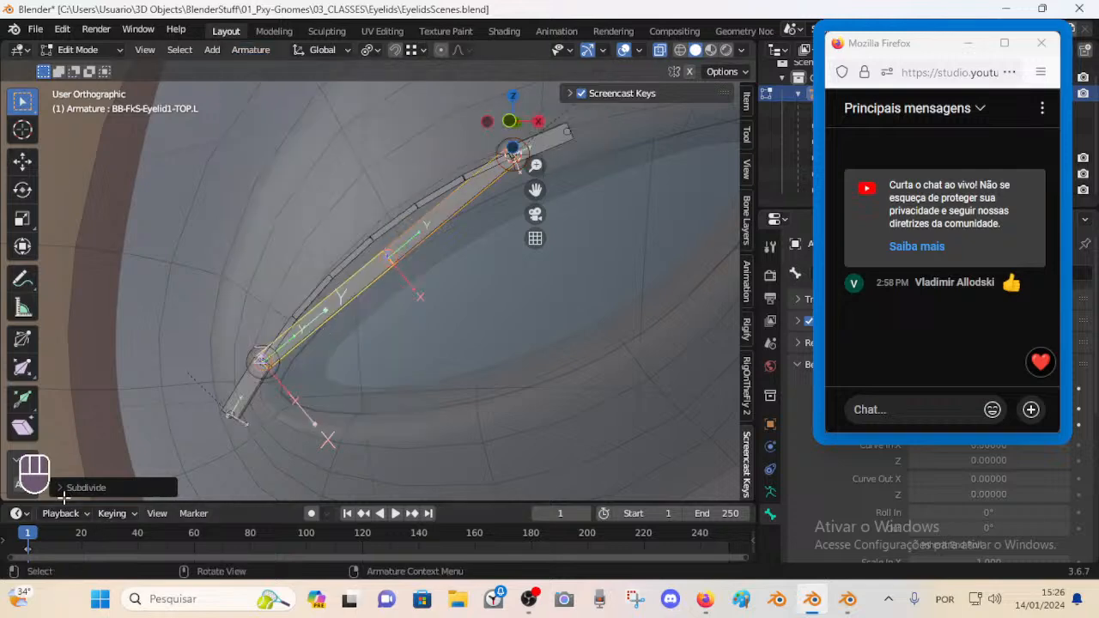
{"action": "left_click", "coordinate": [154, 487]}
{"action": "left_click", "coordinate": [262, 484]}
{"action": "left_click", "coordinate": [263, 485]}
{"action": "left_click", "coordinate": [263, 485]}
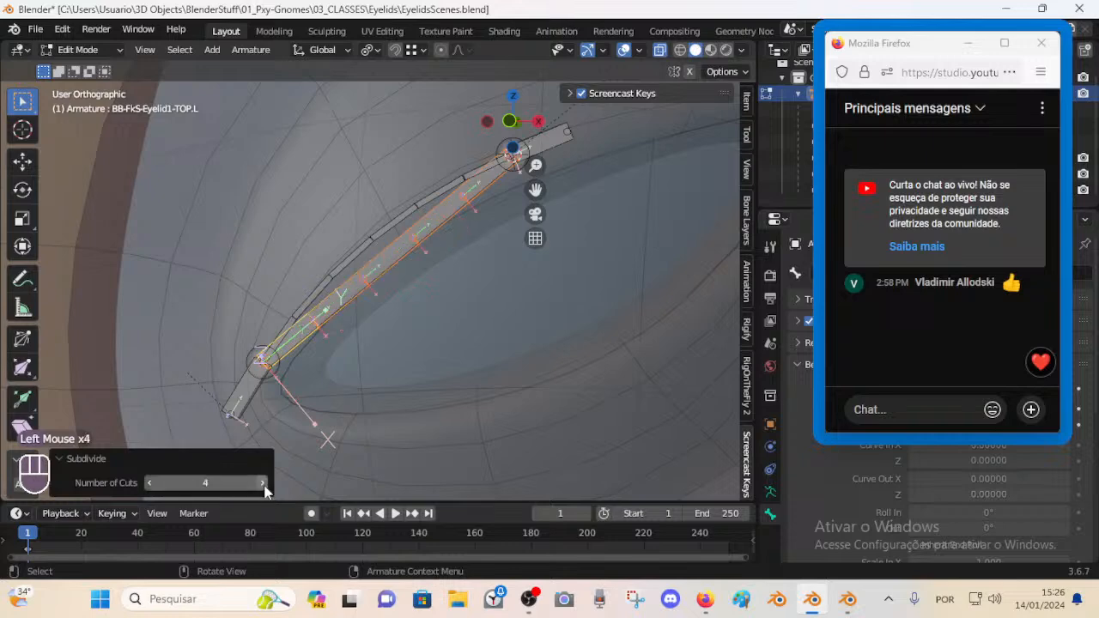
{"action": "left_click", "coordinate": [263, 484]}
{"action": "middle_click_drag", "start_coordinate": [373, 318], "coordinate": [432, 262]}
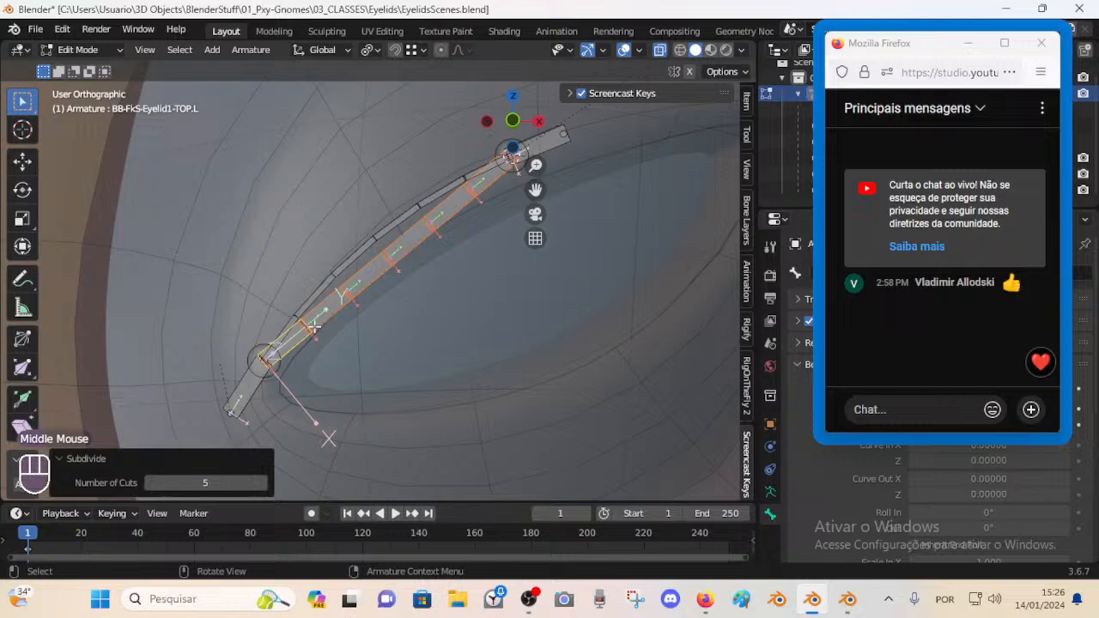
- Clear the bone selection, switch the armature to Pose Mode and select the first segment bone at the eye corner
{"action": "key", "text": "alt+a"}
{"action": "scroll", "coordinate": [323, 351], "scroll_direction": "up", "scroll_amount": 1}
{"action": "scroll", "coordinate": [323, 351], "scroll_direction": "up", "scroll_amount": 2}
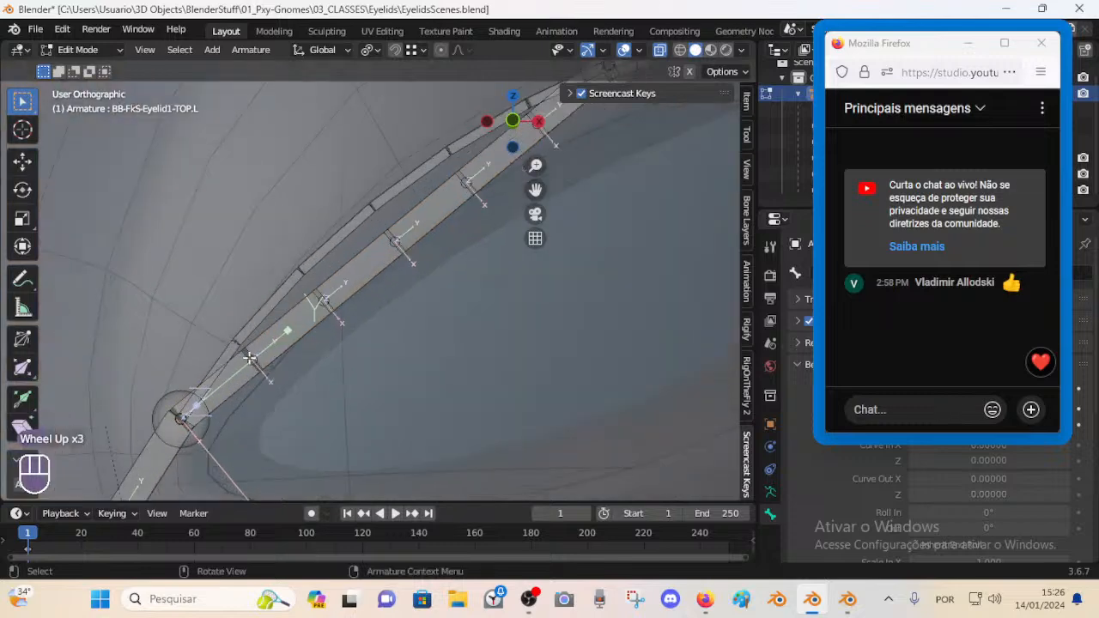
{"action": "scroll", "coordinate": [240, 352], "scroll_direction": "down", "scroll_amount": 1}
{"action": "middle_click_drag", "start_coordinate": [242, 355], "coordinate": [250, 326]}
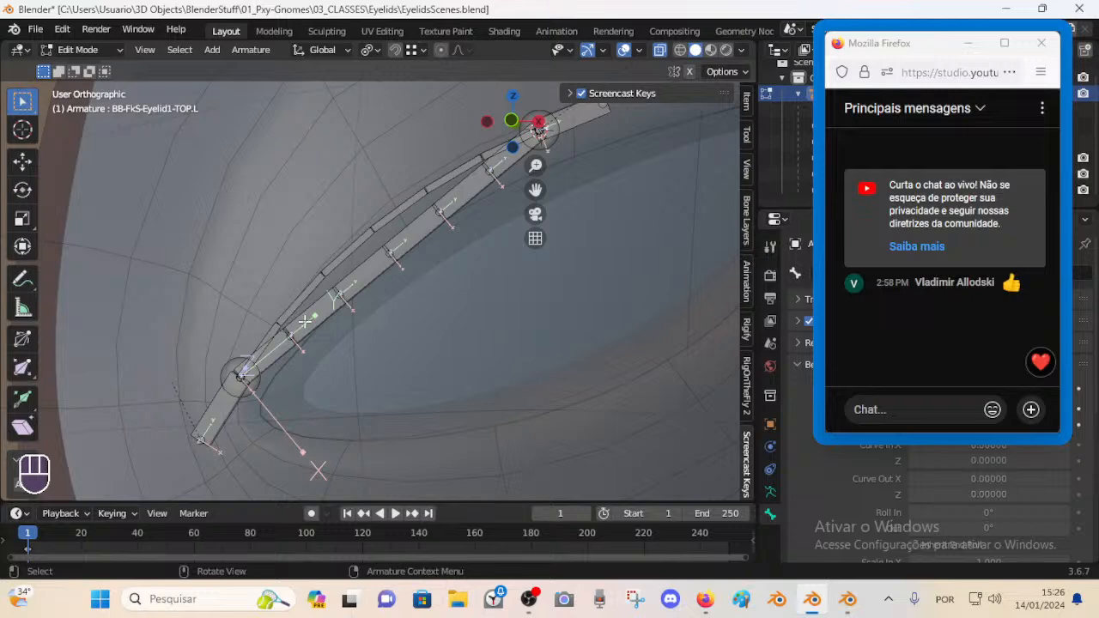
{"action": "key", "text": "Tab"}
{"action": "scroll", "coordinate": [289, 354], "scroll_direction": "up", "scroll_amount": 1}
{"action": "left_click", "coordinate": [289, 354]}
{"action": "scroll", "coordinate": [298, 356], "scroll_direction": "up", "scroll_amount": 1}
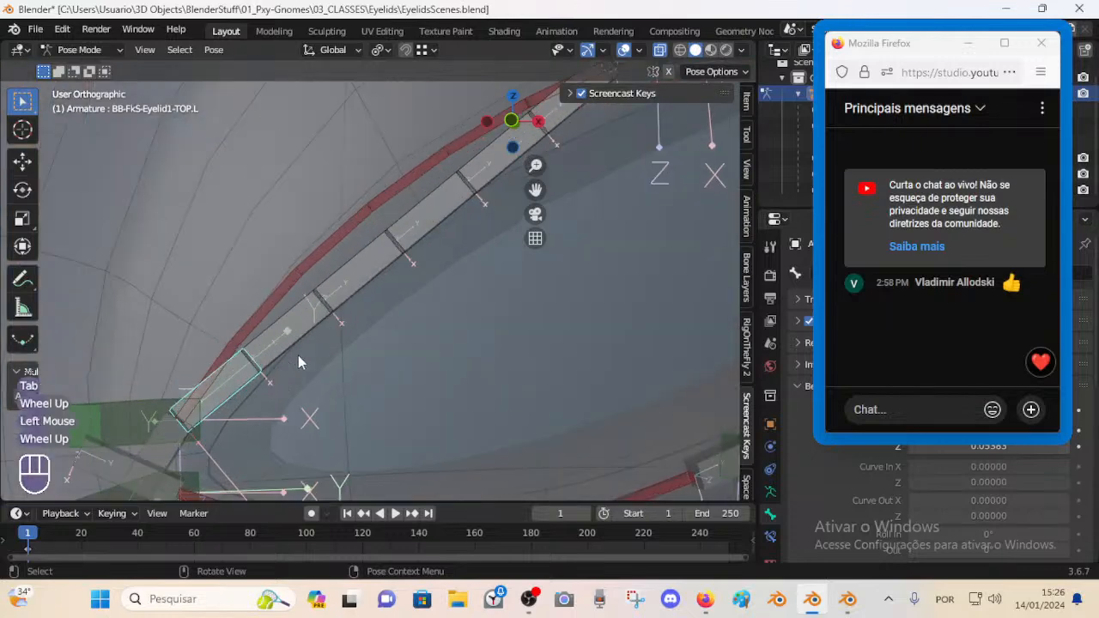
{"action": "scroll", "coordinate": [281, 354], "scroll_direction": "down", "scroll_amount": 2}
{"action": "middle_click_drag", "start_coordinate": [341, 263], "coordinate": [358, 313], "text": "shift"}
{"action": "scroll", "coordinate": [353, 331], "scroll_direction": "up", "scroll_amount": 1}
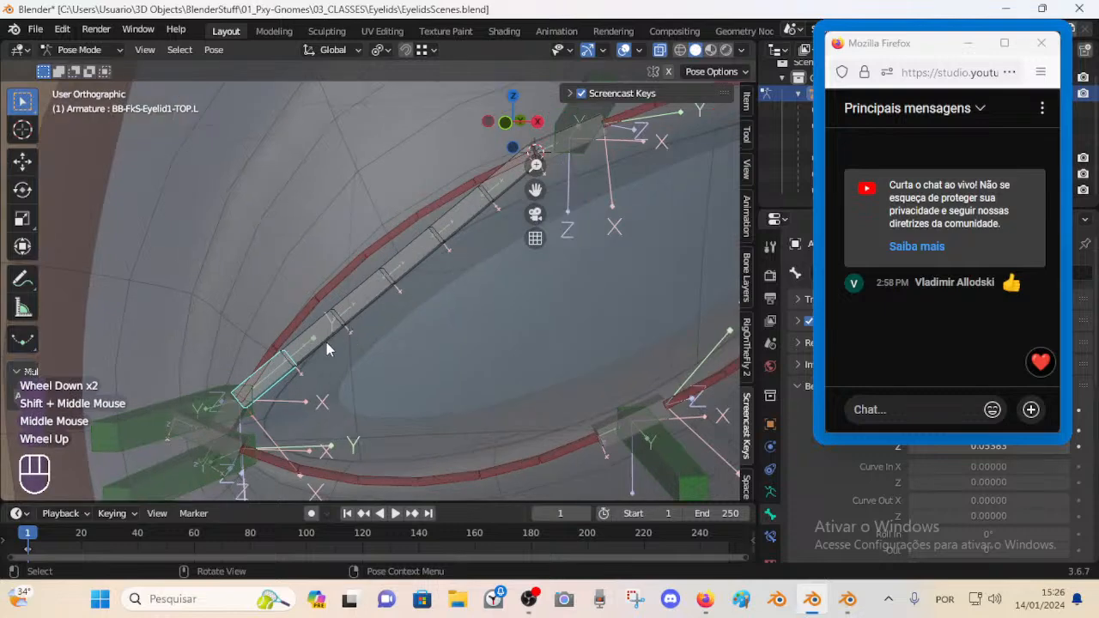
- Select all six segment bones of the chain along the upper-lid bendy bone
{"action": "left_click", "coordinate": [326, 345]}
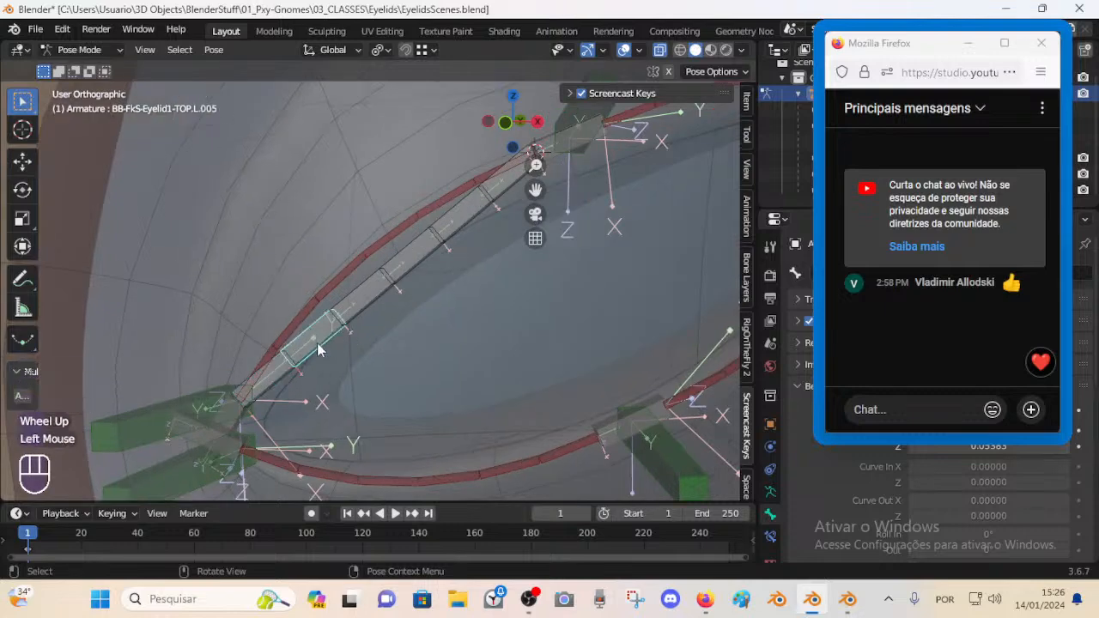
{"action": "middle_click_drag", "start_coordinate": [317, 343], "coordinate": [273, 267]}
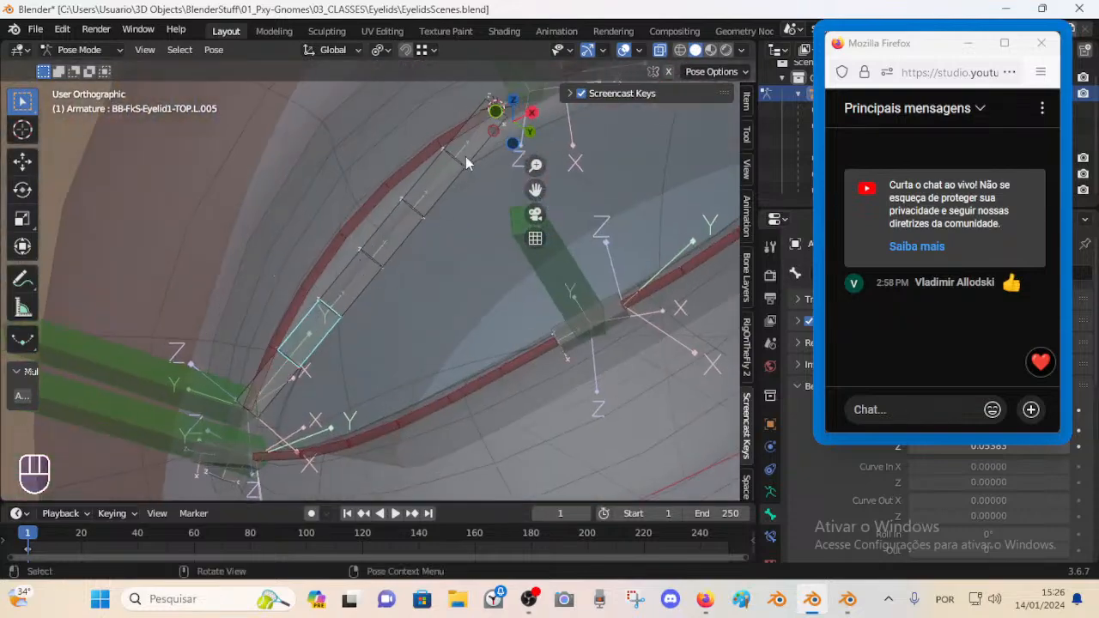
{"action": "middle_click_drag", "start_coordinate": [289, 323], "coordinate": [348, 333]}
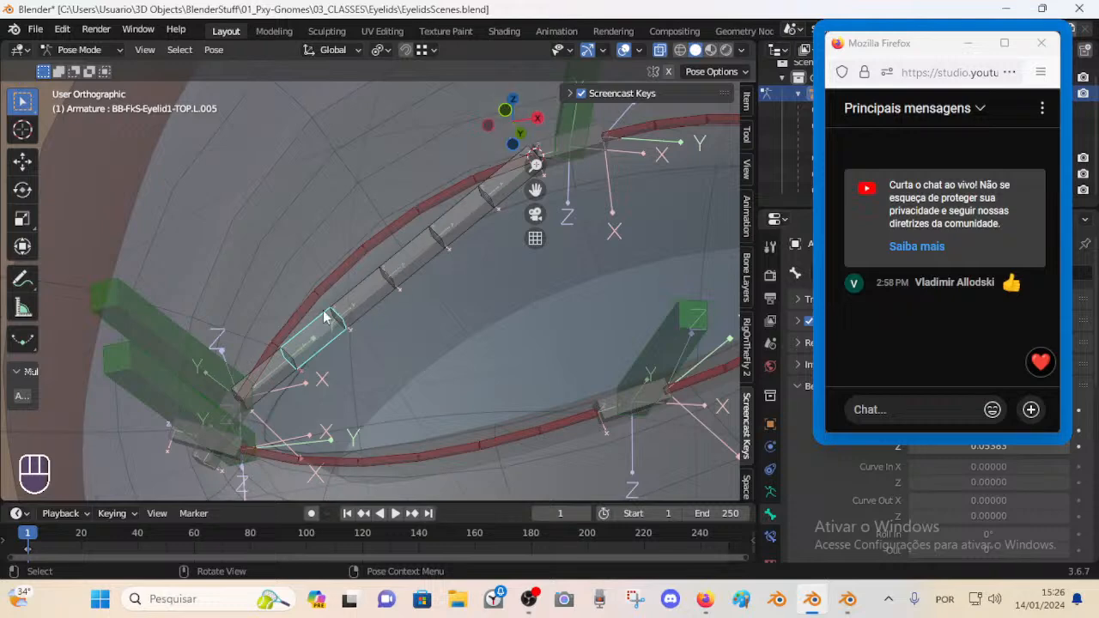
{"action": "left_click", "coordinate": [274, 370], "text": "shift"}
{"action": "left_click", "coordinate": [346, 311], "text": "shift"}
{"action": "left_click", "coordinate": [400, 266], "text": "shift"}
{"action": "left_click", "coordinate": [493, 199], "text": "shift"}
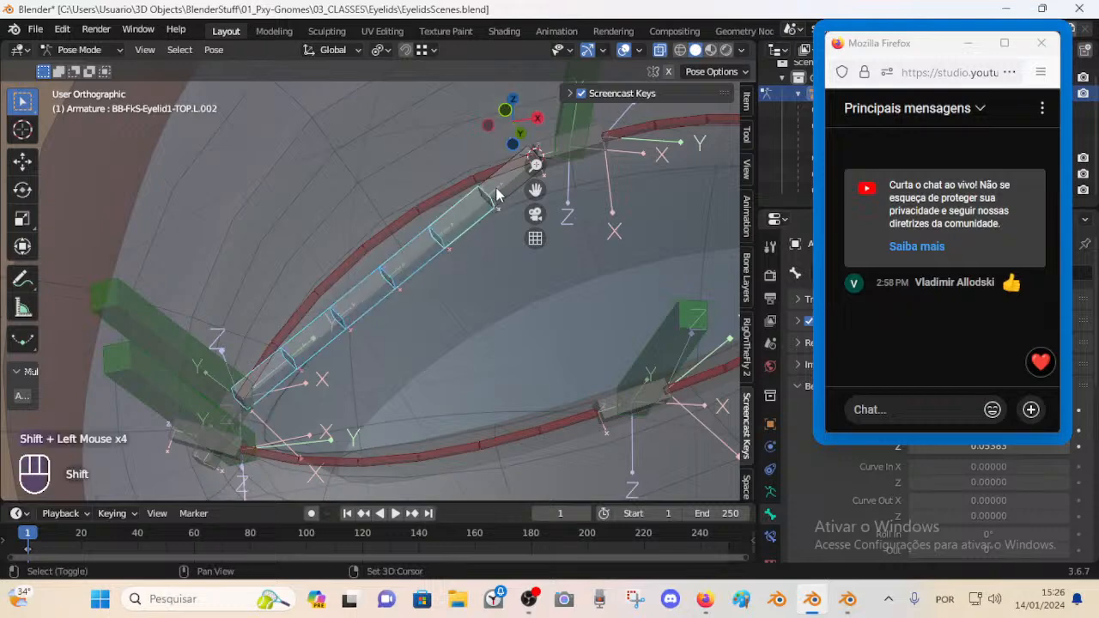
{"action": "left_click", "coordinate": [500, 182], "text": "shift"}
{"action": "key", "text": "d"}
{"action": "mouse_move", "coordinate": [504, 147]}
{"action": "left_mouse_down"}
{"action": "mouse_move", "coordinate": [501, 183]}
{"action": "mouse_move", "coordinate": [495, 159]}
{"action": "mouse_move", "coordinate": [492, 180]}
{"action": "mouse_move", "coordinate": [343, 347]}
{"action": "left_mouse_up"}
{"action": "key", "text": "d"}
{"action": "key", "text": "d"}
{"action": "key", "text": "d"}
{"action": "key", "text": "ctrl+z"}
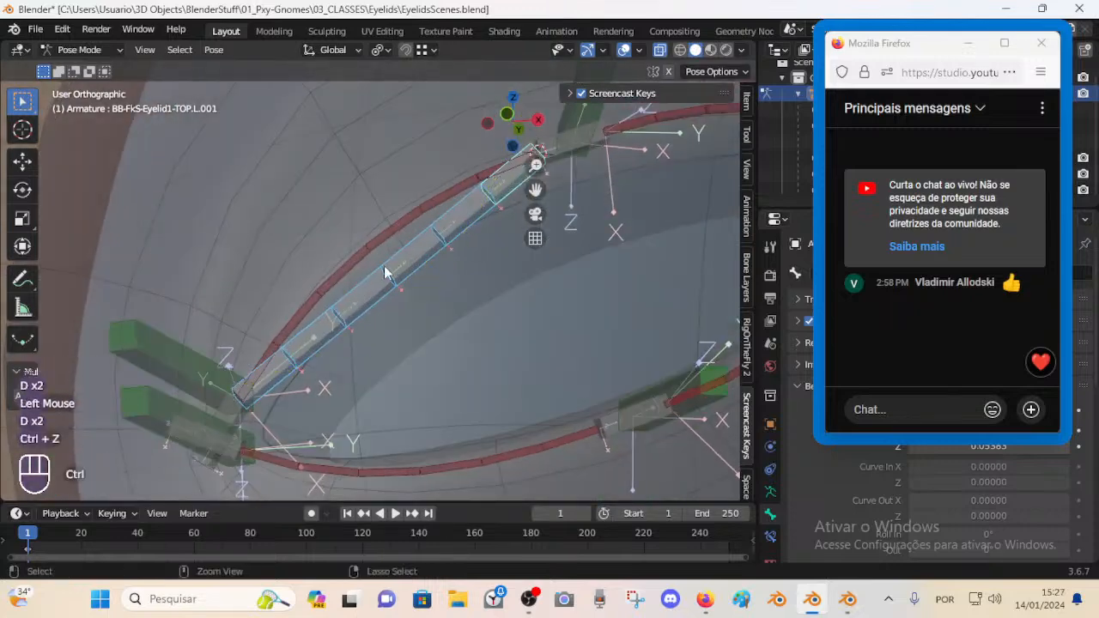
{"action": "key", "text": "alt+a"}
- Examine how the straight segment chain lines up with the curved upper-lid bendy bone from several angles
{"action": "middle_click_drag", "start_coordinate": [456, 274], "coordinate": [407, 222]}
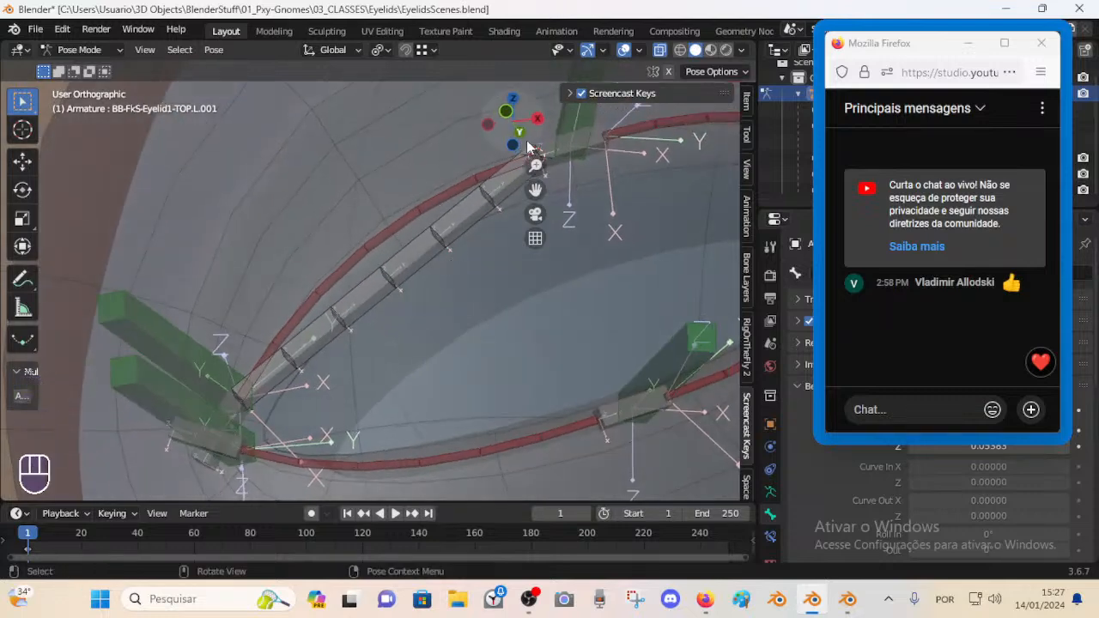
{"action": "middle_click_drag", "start_coordinate": [368, 272], "coordinate": [492, 209]}
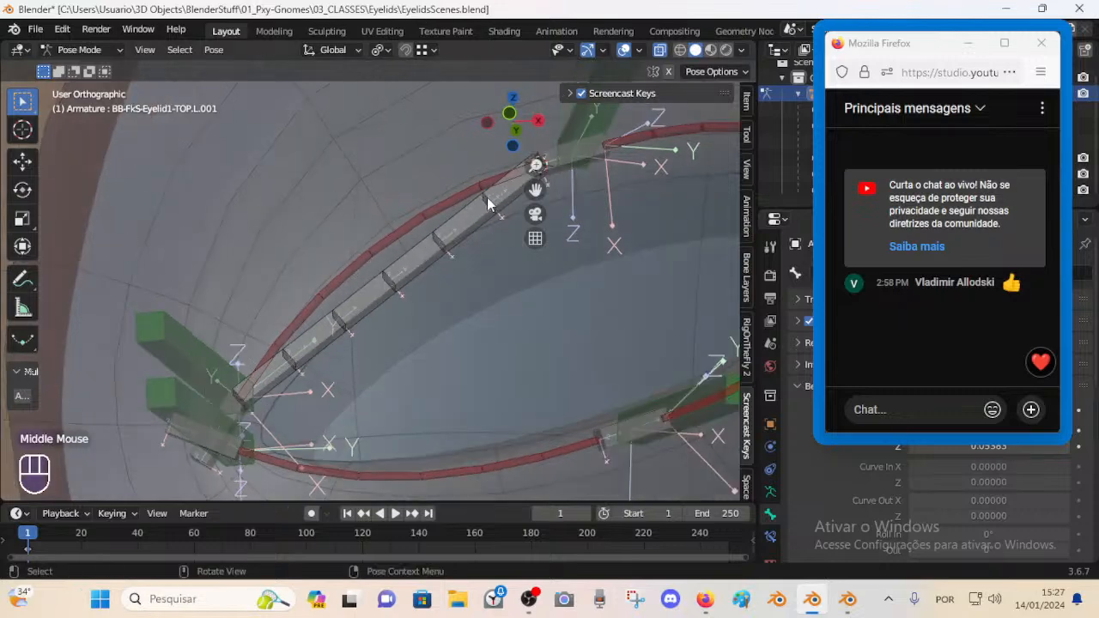
{"action": "middle_click_drag", "start_coordinate": [510, 206], "coordinate": [450, 256]}
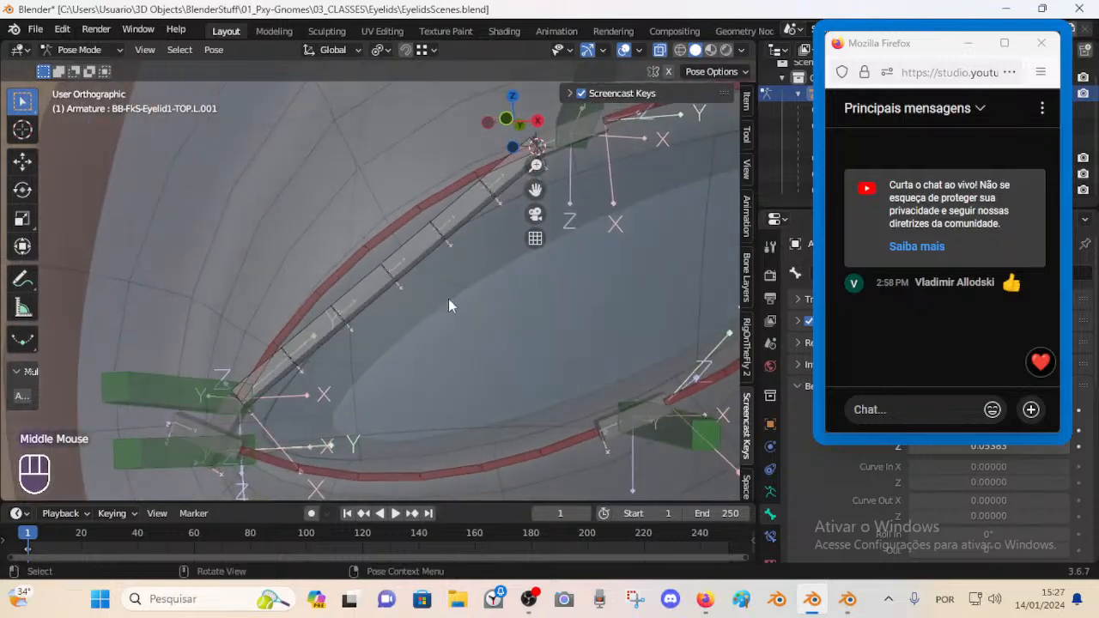
{"action": "middle_click_drag", "start_coordinate": [448, 299], "coordinate": [399, 341]}
{"action": "scroll", "coordinate": [417, 322], "scroll_direction": "up", "scroll_amount": 1}
{"action": "scroll", "coordinate": [403, 318], "scroll_direction": "down", "scroll_amount": 2}
{"action": "scroll", "coordinate": [434, 329], "scroll_direction": "up", "scroll_amount": 2}
{"action": "scroll", "coordinate": [403, 343], "scroll_direction": "up", "scroll_amount": 1}
{"action": "scroll", "coordinate": [418, 335], "scroll_direction": "down", "scroll_amount": 1}
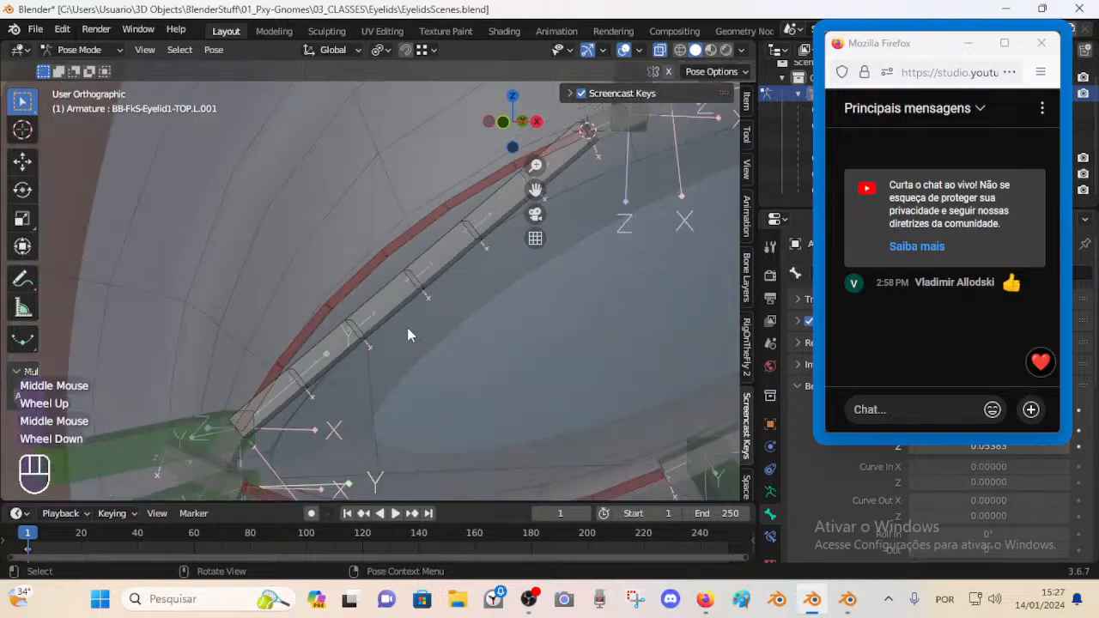
{"action": "middle_click_drag", "start_coordinate": [408, 327], "coordinate": [371, 330]}
{"action": "middle_click_drag", "start_coordinate": [371, 330], "coordinate": [397, 324], "text": "shift"}
{"action": "mouse_move", "coordinate": [397, 325]}
{"action": "middle_mouse_down"}
{"action": "mouse_move", "coordinate": [379, 315]}
{"action": "mouse_move", "coordinate": [456, 315]}
{"action": "mouse_move", "coordinate": [378, 325]}
{"action": "middle_mouse_up"}
{"action": "scroll", "coordinate": [455, 321], "scroll_direction": "down", "scroll_amount": 1}
{"action": "scroll", "coordinate": [378, 325], "scroll_direction": "up", "scroll_amount": 1}
- Select BB-FkS-Eyelid1-TOP.L, shorten the chat window covering the properties, and show the bone's constraints
{"action": "left_click", "coordinate": [336, 351]}
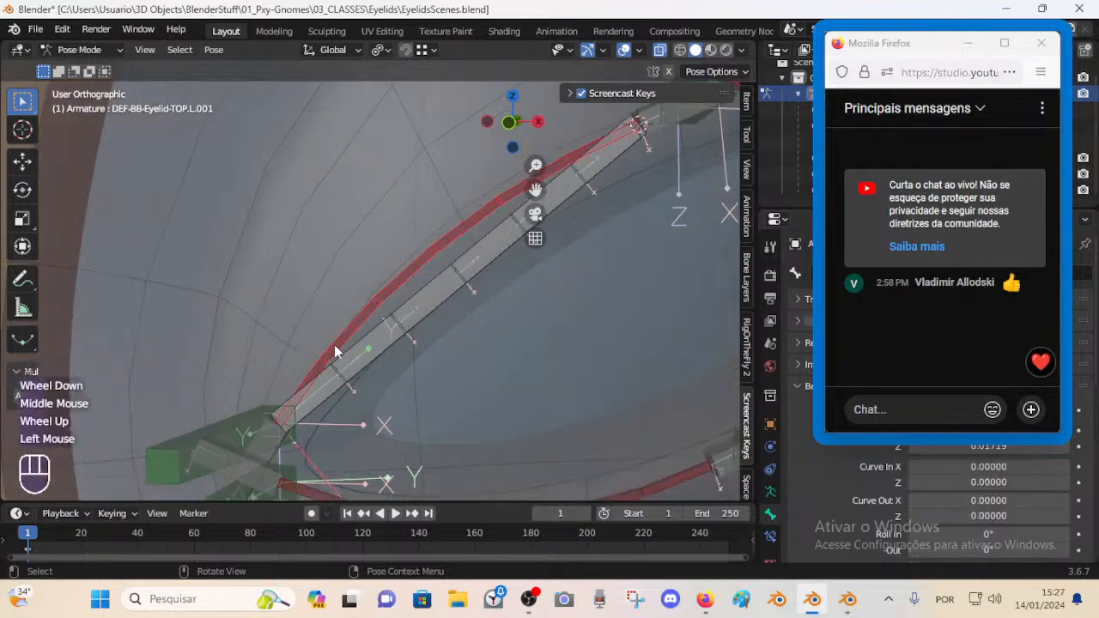
{"action": "left_click", "coordinate": [387, 361]}
{"action": "scroll", "coordinate": [388, 361], "scroll_direction": "down", "scroll_amount": 1}
{"action": "left_click", "coordinate": [340, 363]}
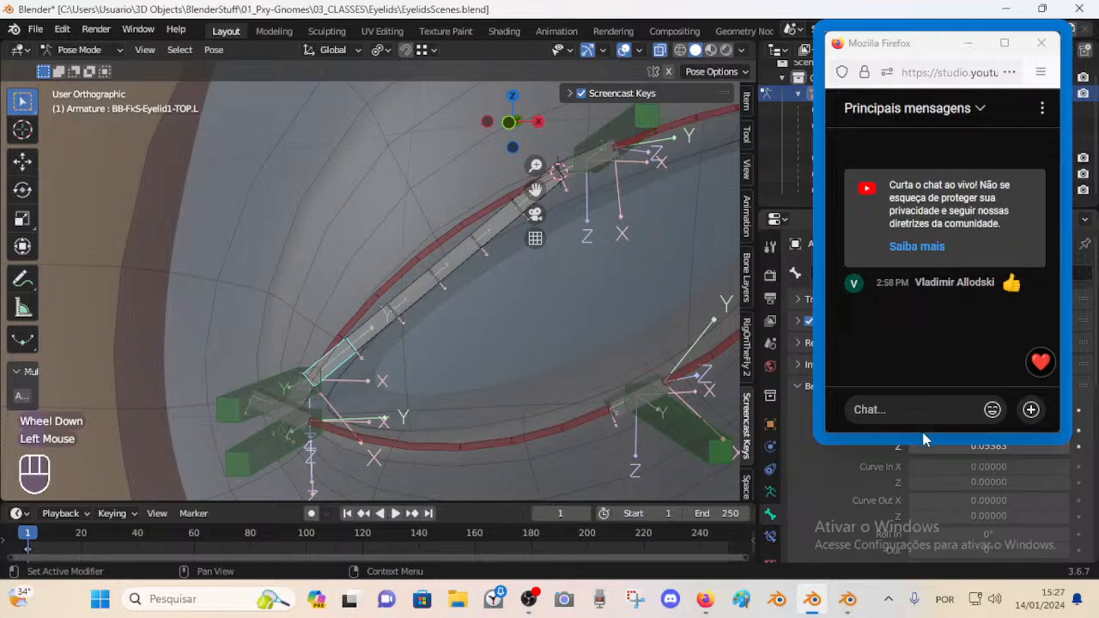
{"action": "left_click_drag", "start_coordinate": [925, 442], "coordinate": [960, 272]}
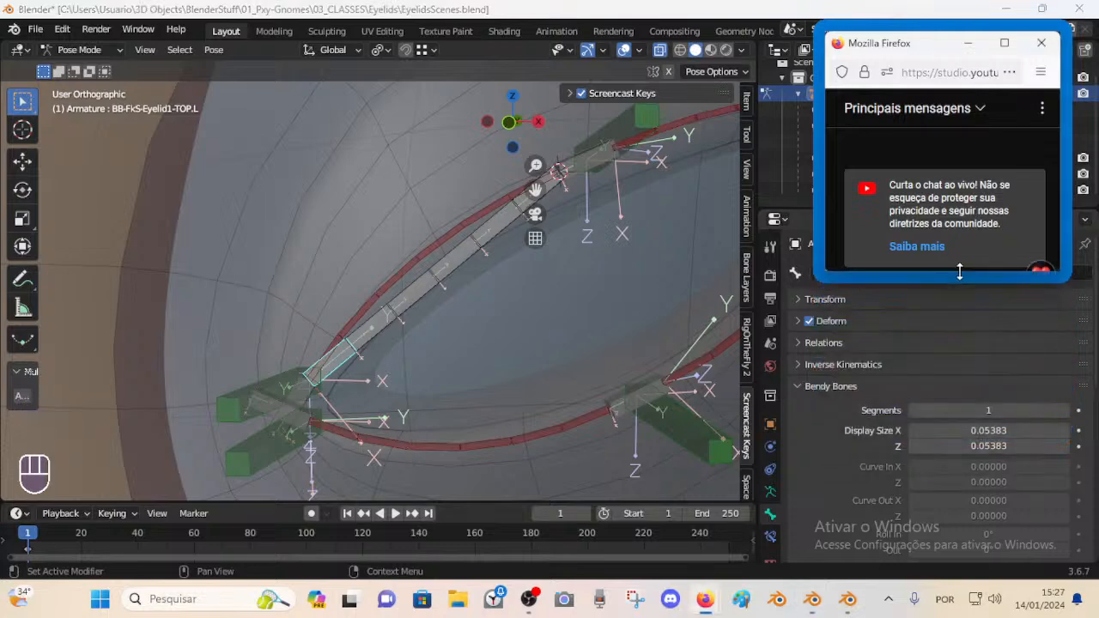
{"action": "left_click", "coordinate": [771, 537]}
{"action": "middle_click_drag", "start_coordinate": [630, 328], "coordinate": [608, 329]}
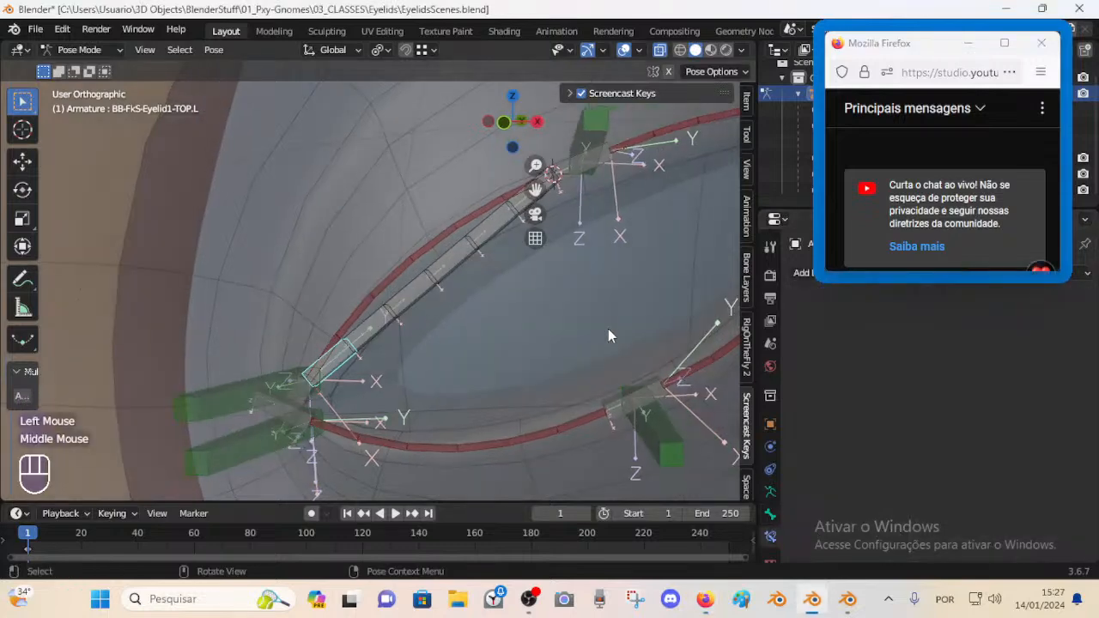
{"action": "scroll", "coordinate": [393, 297], "scroll_direction": "down", "scroll_amount": 2}
{"action": "scroll", "coordinate": [394, 296], "scroll_direction": "up", "scroll_amount": 1}
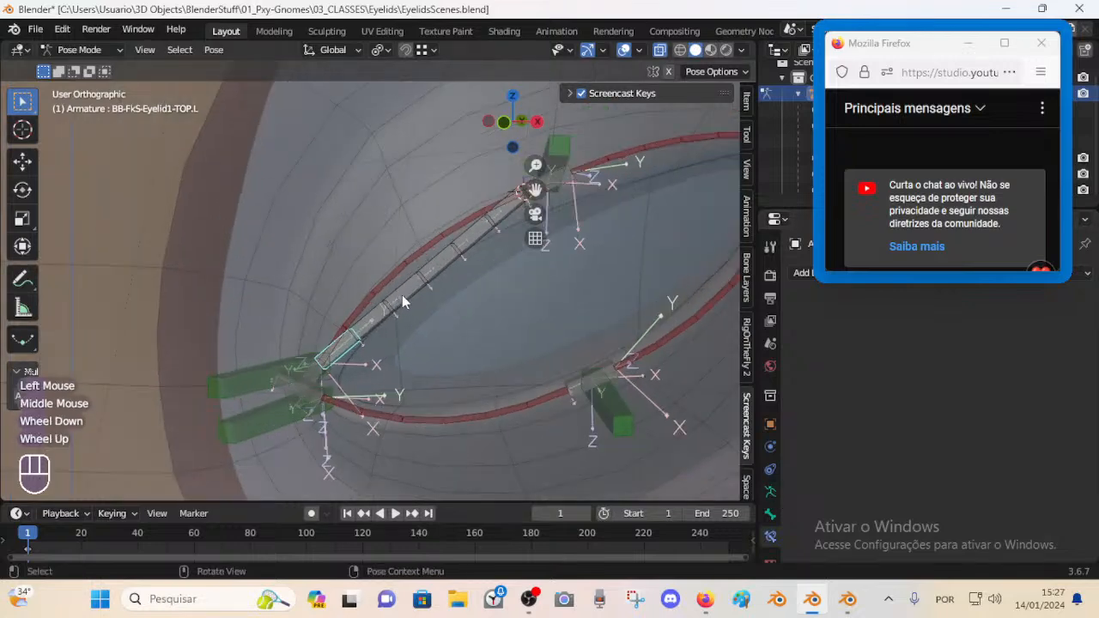
- Collapse the armature's Viewport Display and Bone Groups sections, and return to the first segment's bone constraints
{"action": "left_click", "coordinate": [771, 491]}
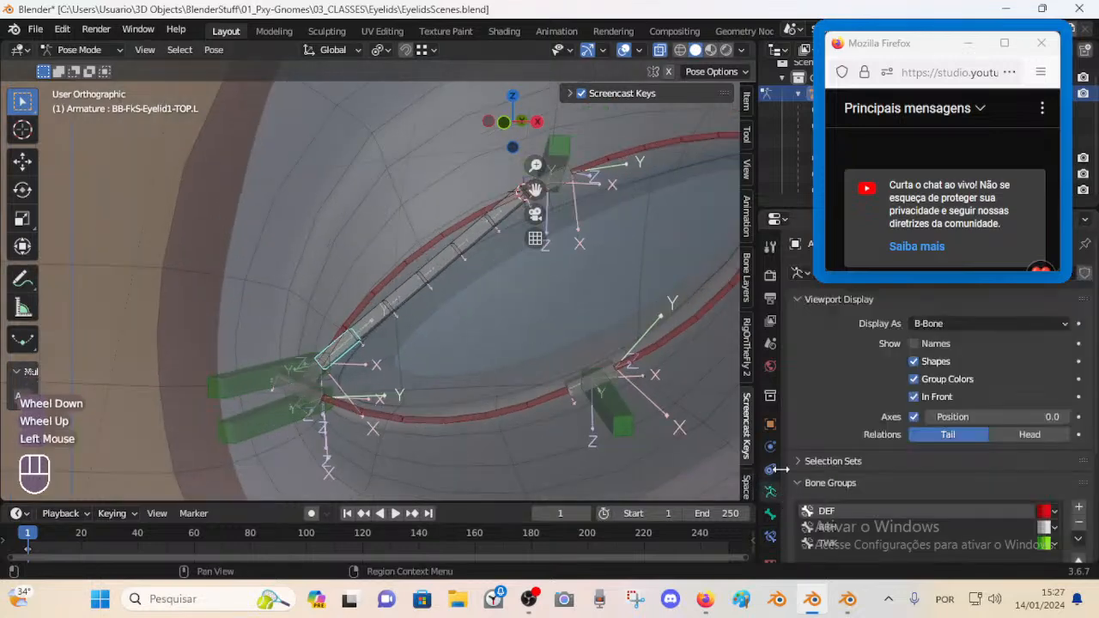
{"action": "left_click", "coordinate": [813, 300]}
{"action": "left_click", "coordinate": [805, 342]}
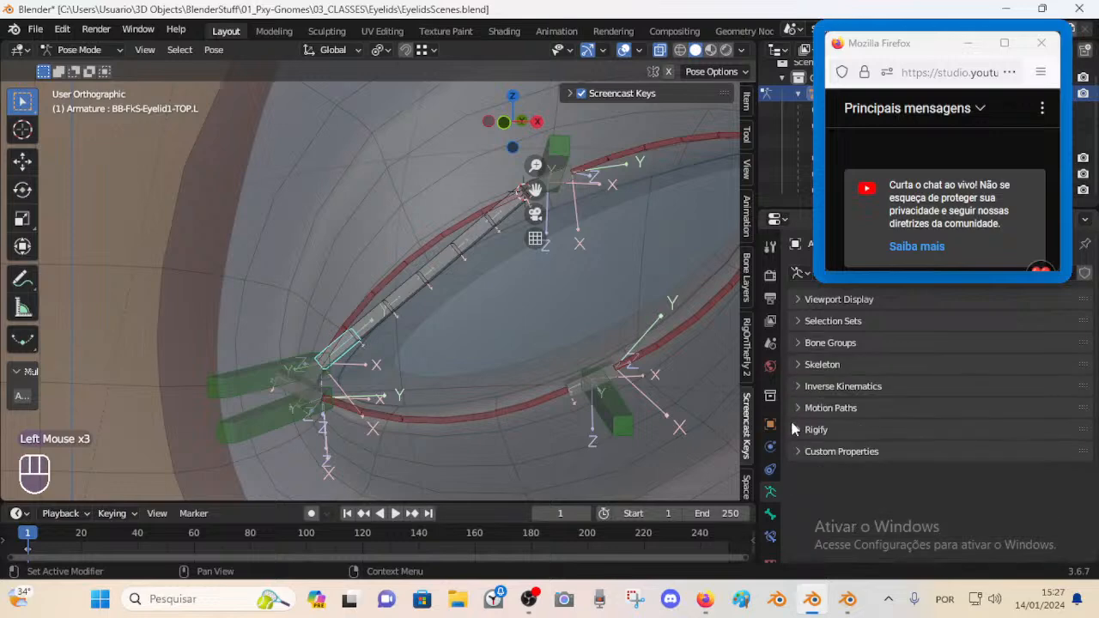
{"action": "left_click", "coordinate": [770, 534]}
{"action": "middle_click_drag", "start_coordinate": [538, 305], "coordinate": [504, 303]}
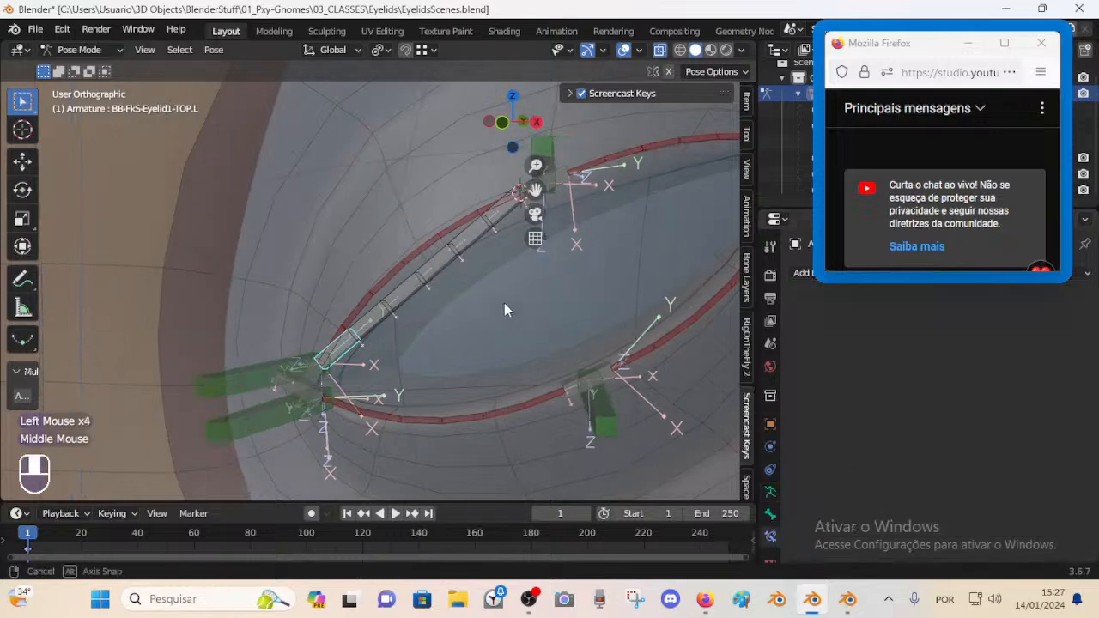
{"action": "scroll", "coordinate": [438, 308], "scroll_direction": "up", "scroll_amount": 1}
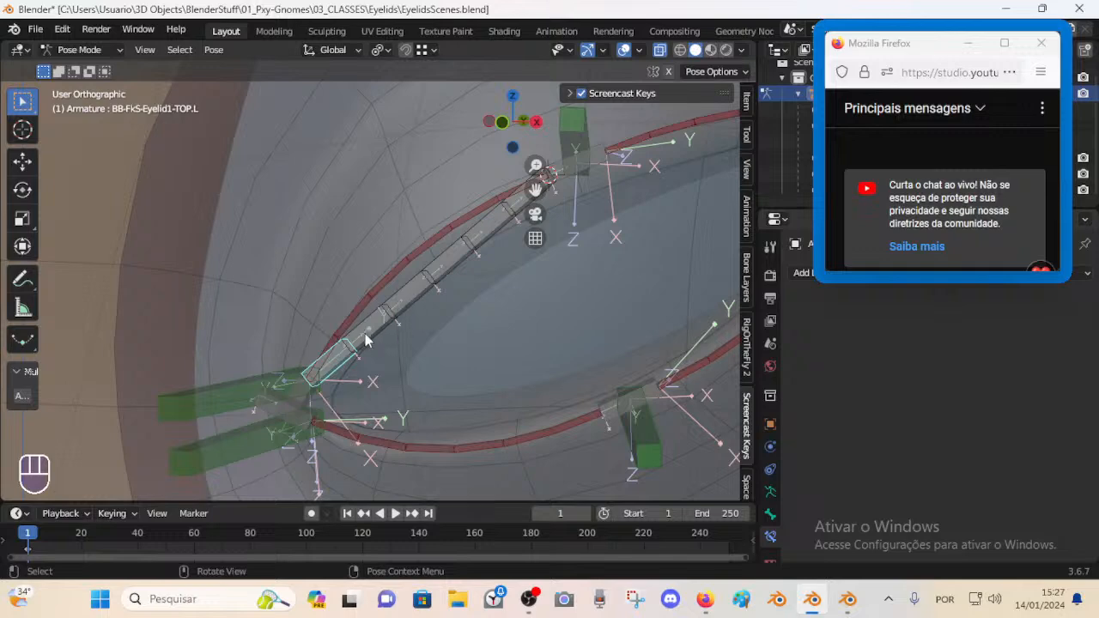
- Add a Copy Transforms constraint to BB-FkS-Eyelid1-TOP.L, targeting the bendy bone DEF-BB-Eyelid-TOP.L.001
{"action": "left_click", "coordinate": [344, 331]}
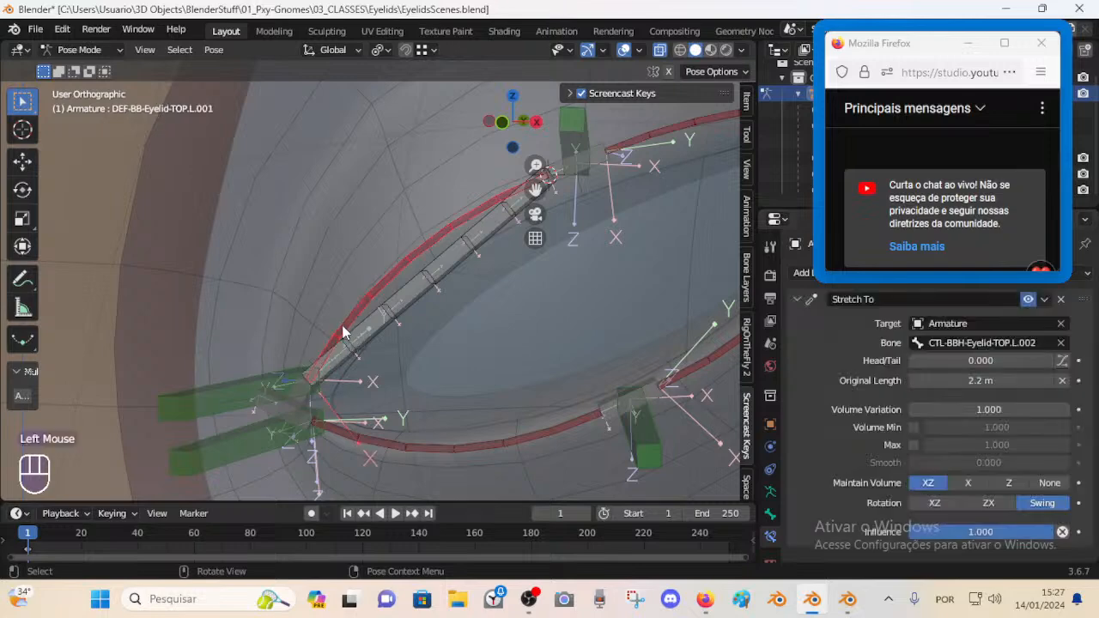
{"action": "key", "text": "shift"}
{"action": "left_click", "coordinate": [347, 359], "text": "shift"}
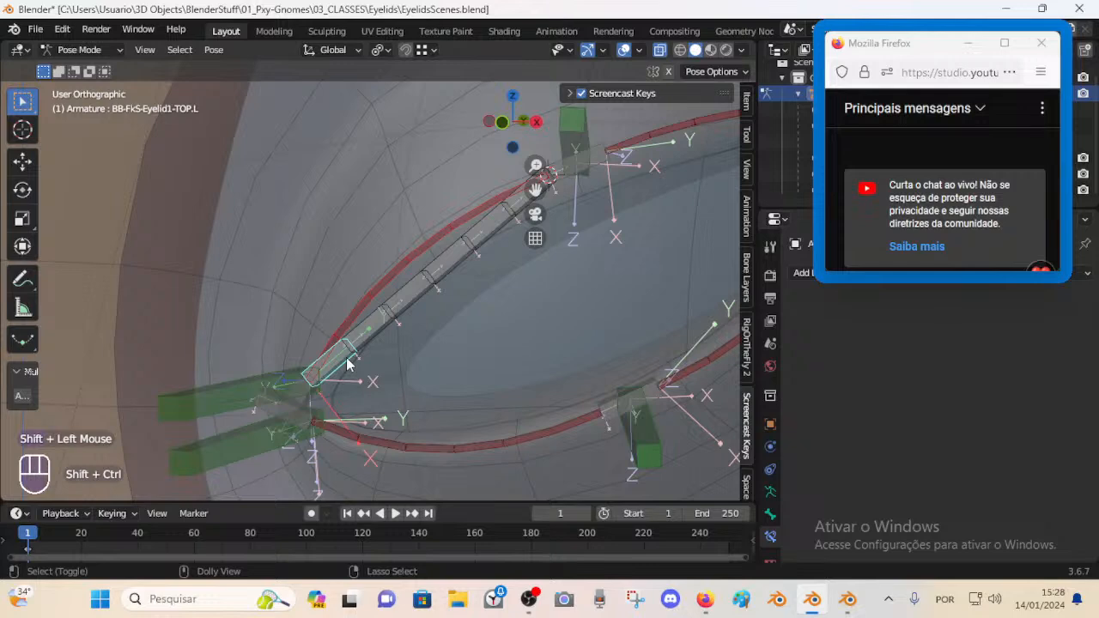
{"action": "key", "text": "shift+ctrl+c"}
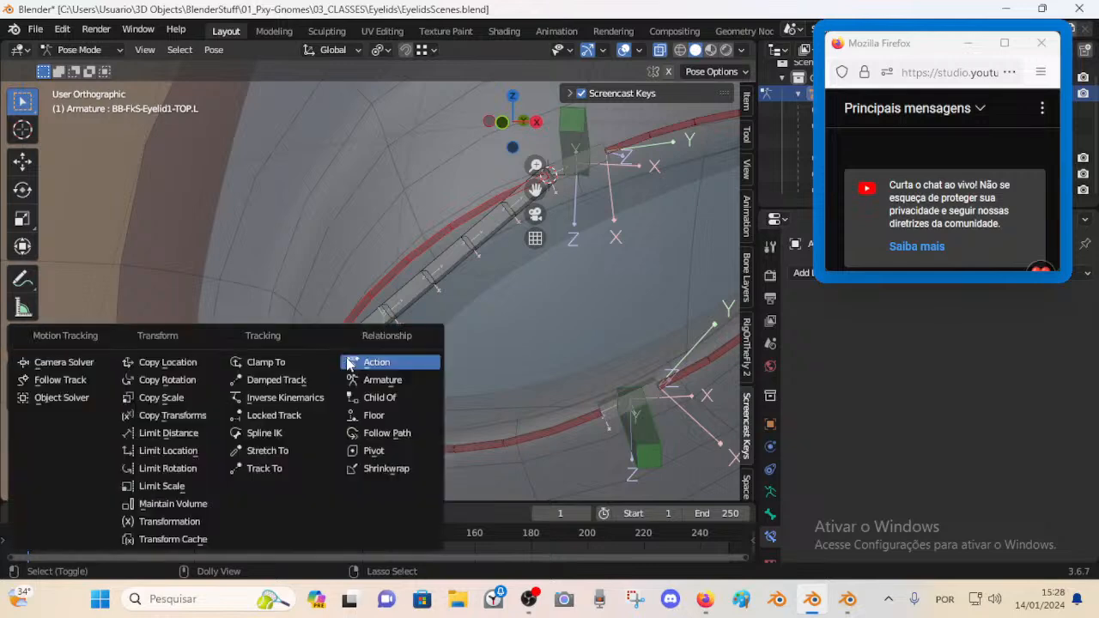
{"action": "left_click", "coordinate": [171, 415]}
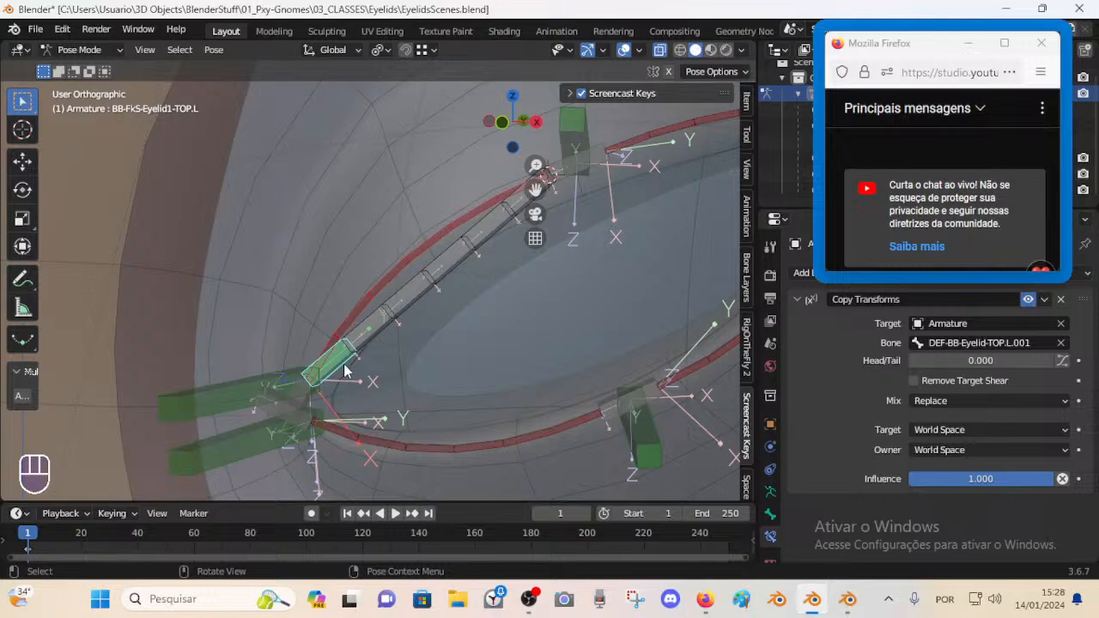
- Make the Copy Transforms constraint follow the target's B-Bone shape, switching the option off and on to compare
{"action": "left_click", "coordinate": [1064, 361]}
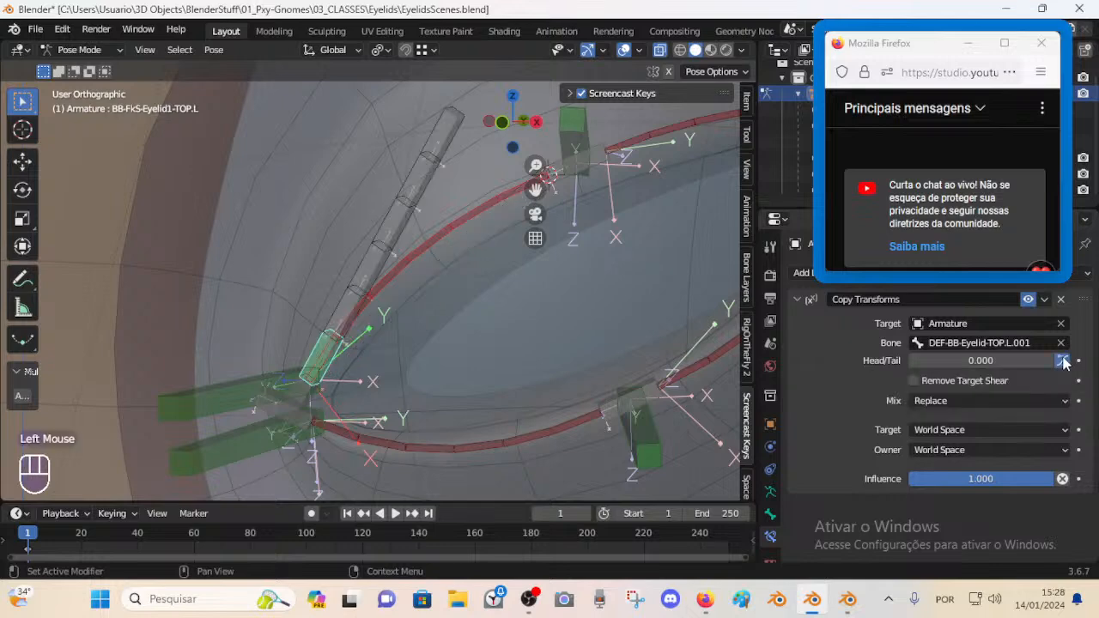
{"action": "left_click", "coordinate": [1064, 360]}
{"action": "left_click", "coordinate": [1064, 361]}
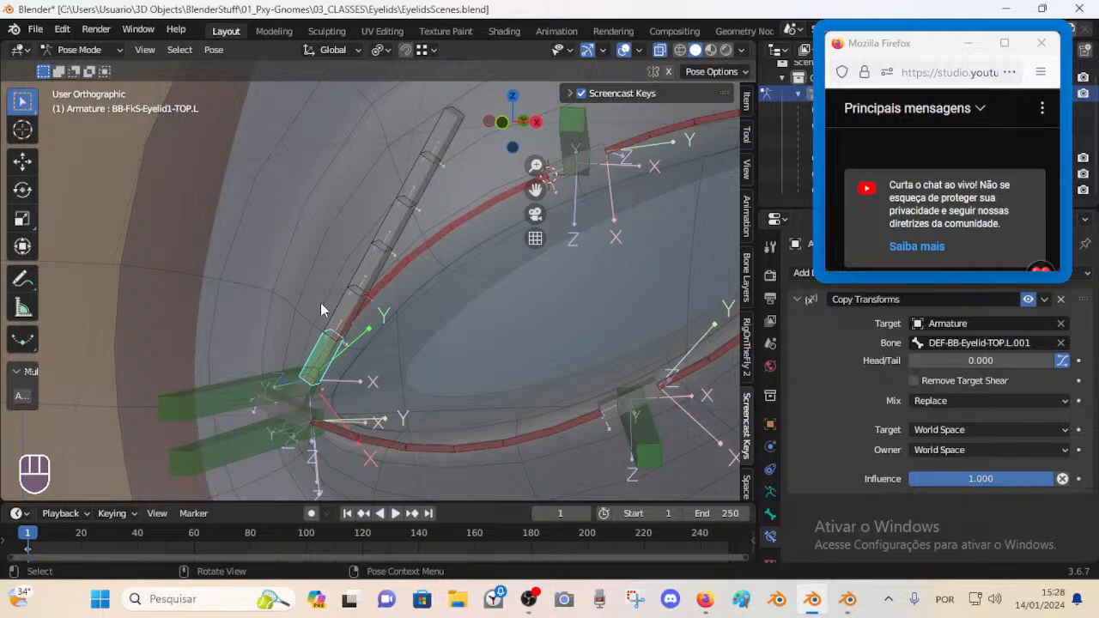
- Test-move the unconstrained segment bones along the upper eyelid chain, cancelling each transform
{"action": "left_click", "coordinate": [340, 316]}
{"action": "key", "text": "g"}
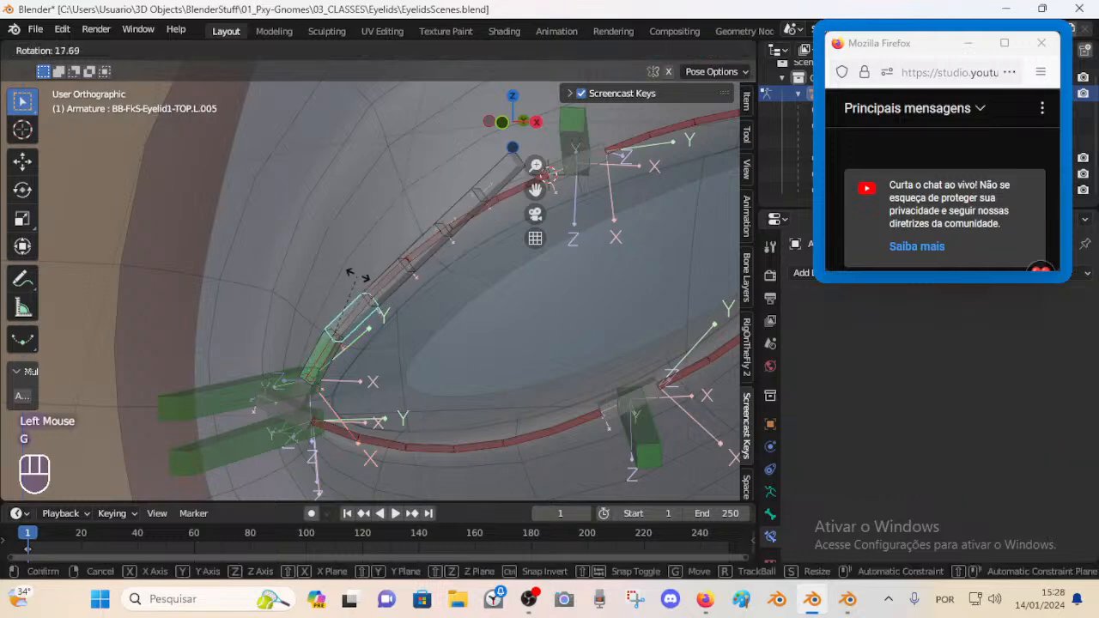
{"action": "key", "text": "Escape"}
{"action": "left_click", "coordinate": [370, 268]}
{"action": "key", "text": "g"}
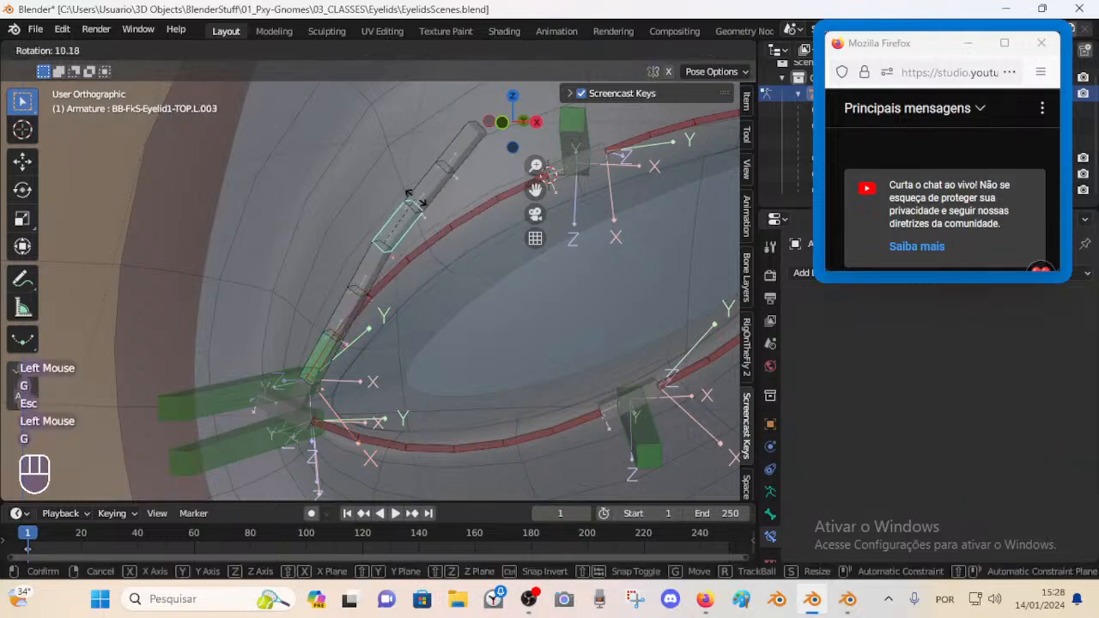
{"action": "key", "text": "Escape"}
{"action": "left_click", "coordinate": [429, 185]}
{"action": "key", "text": "g"}
{"action": "key", "text": "Escape"}
{"action": "left_click", "coordinate": [454, 146]}
{"action": "key", "text": "g"}
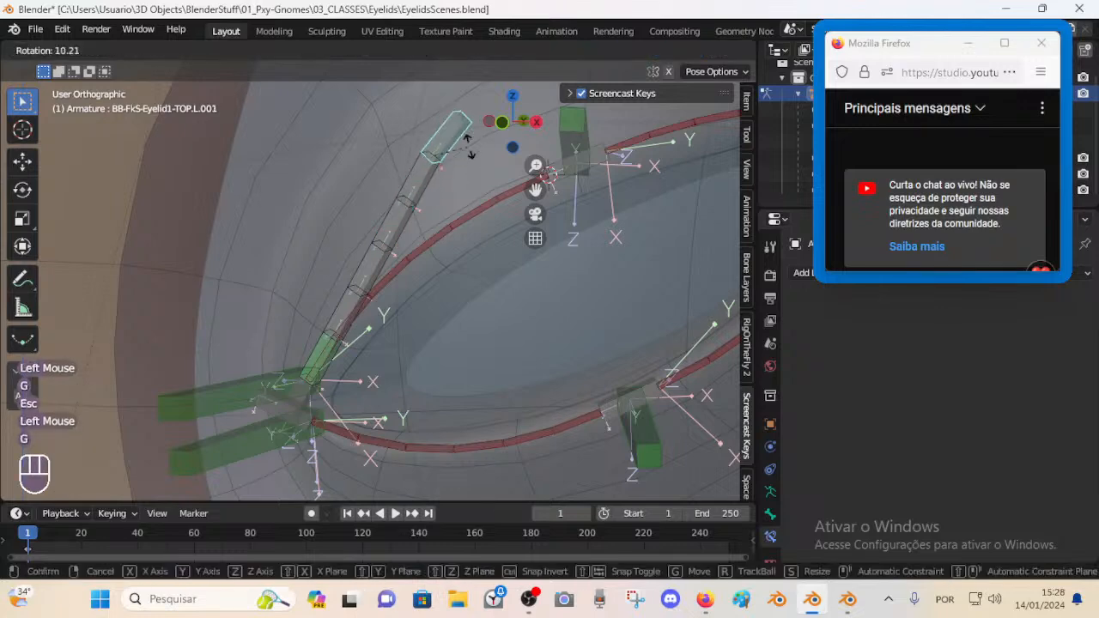
{"action": "key", "text": "Escape"}
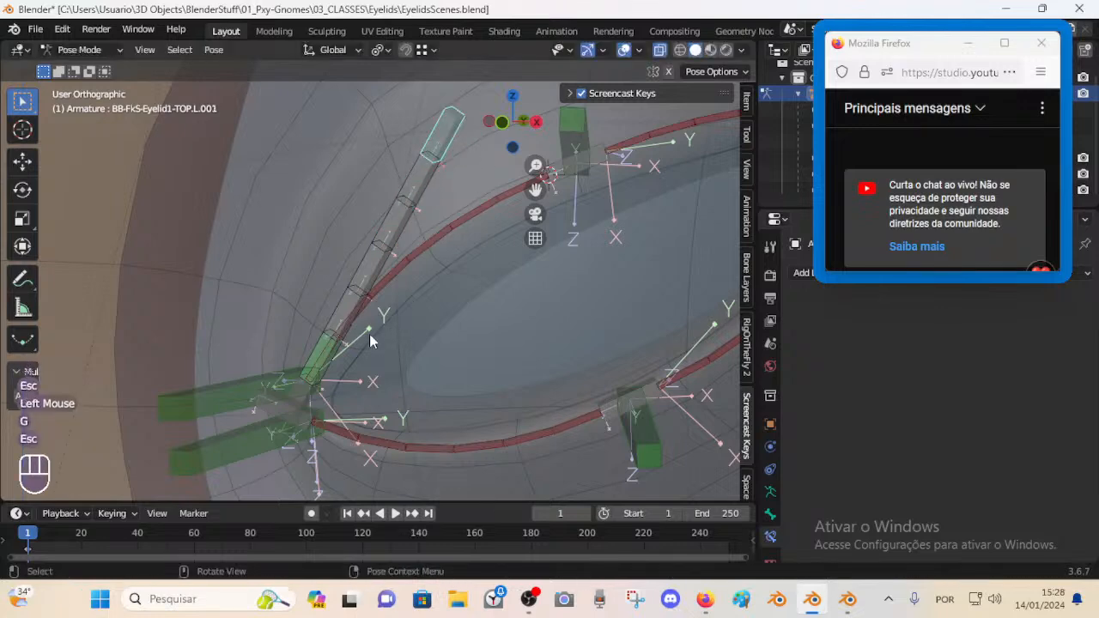
- Examine the segment bones' names and numbering order along the chain, from the constrained first segment to the last
{"action": "left_click", "coordinate": [347, 329]}
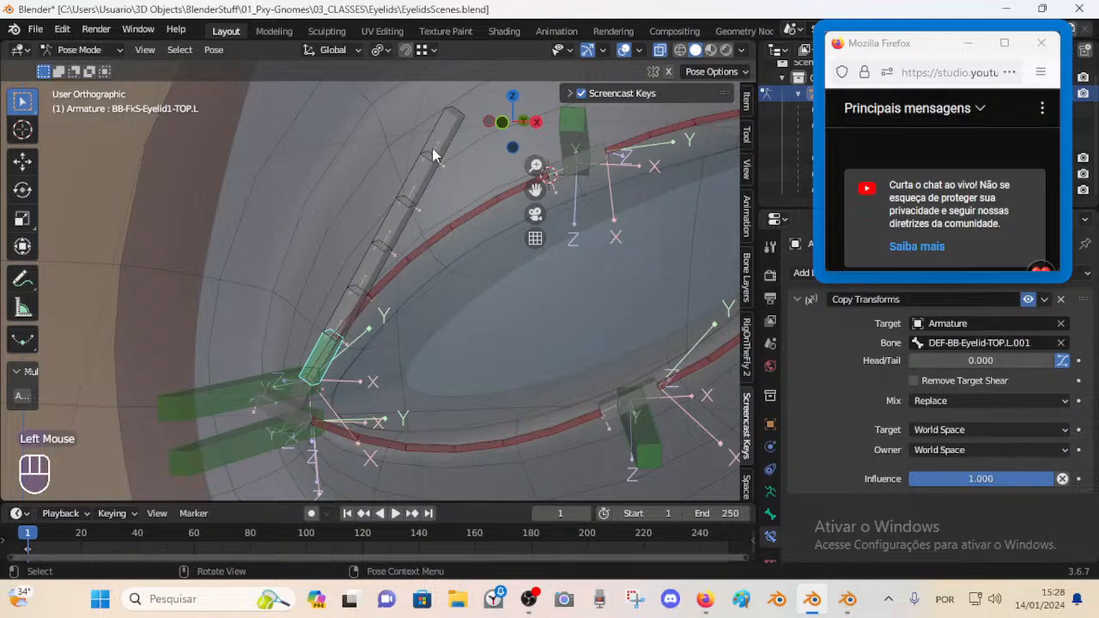
{"action": "key", "text": "l"}
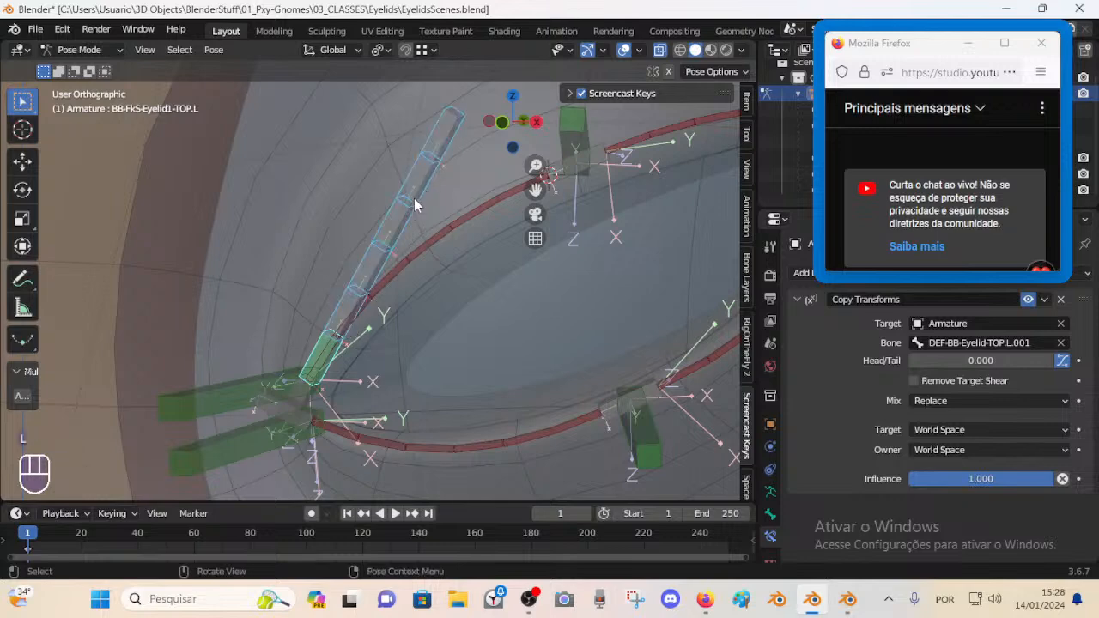
{"action": "left_click", "coordinate": [323, 350], "text": "shift"}
{"action": "left_click", "coordinate": [322, 350], "text": "shift"}
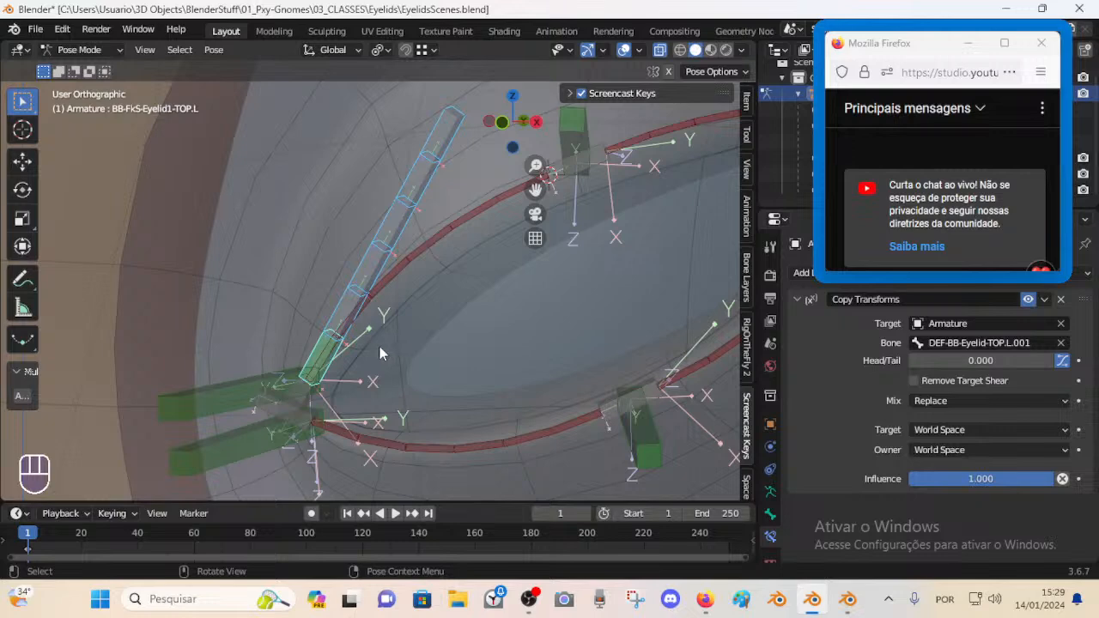
{"action": "left_click", "coordinate": [336, 307]}
{"action": "left_click", "coordinate": [360, 277]}
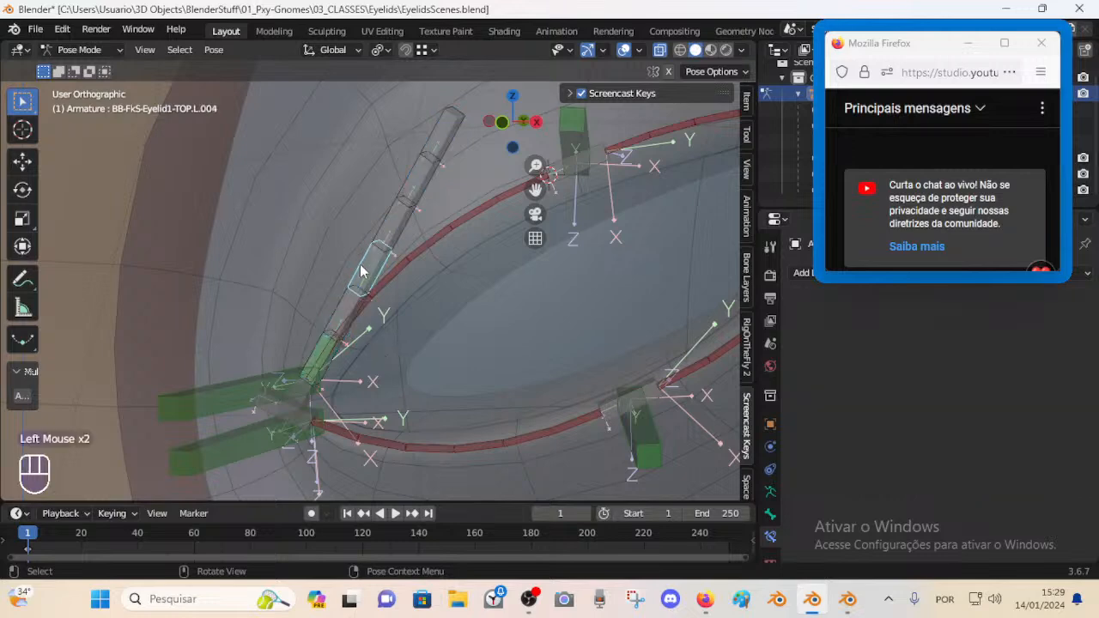
{"action": "left_click", "coordinate": [380, 241]}
{"action": "left_click", "coordinate": [422, 178]}
{"action": "left_click", "coordinate": [437, 140]}
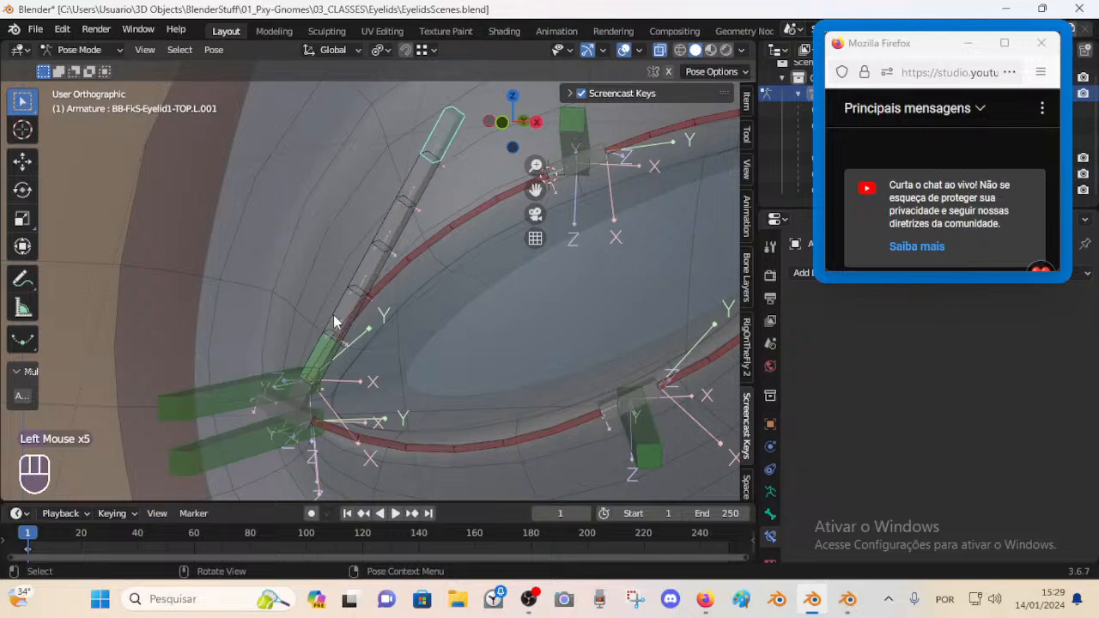
- Give the last two segment bones of the chain the placeholder names BB-FkS-Eyelid1-TOP.L.0 and BB-FkS-Eyelid1-TOP.L.002fgf
{"action": "key", "text": "F2"}
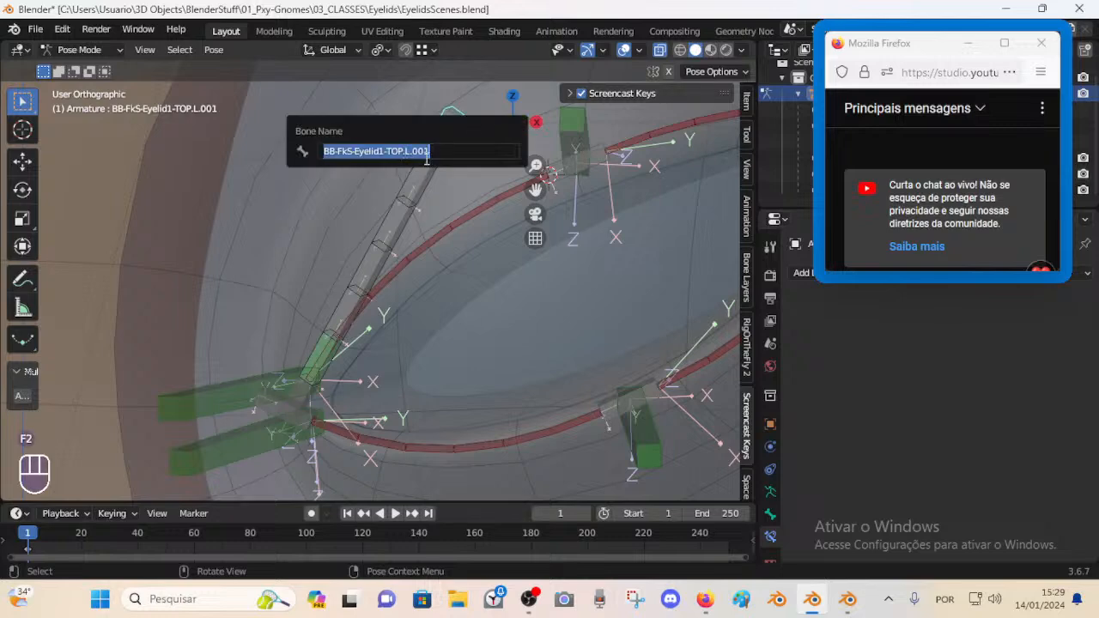
{"action": "left_click", "coordinate": [437, 151]}
{"action": "key", "text": "BackSpace"}
{"action": "left_click", "coordinate": [422, 177]}
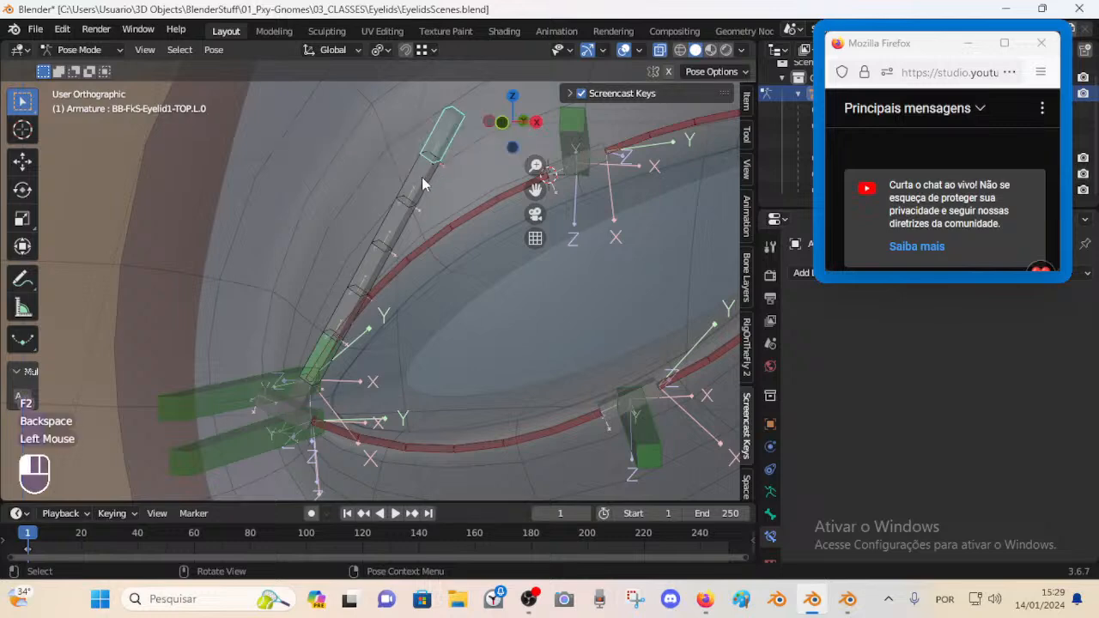
{"action": "key", "text": "F2"}
{"action": "left_click", "coordinate": [455, 178]}
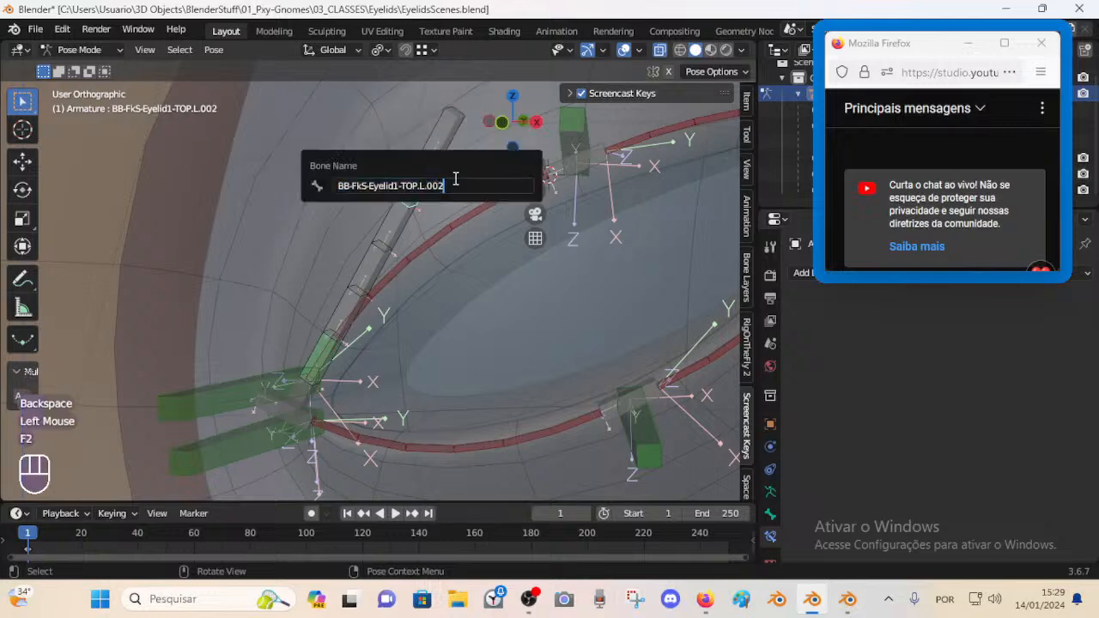
- Add placeholder text to the names of segment bones BB-FkS-Eyelid1-TOP.L.003 and BB-FkS-Eyelid1-TOP.L.004
{"action": "left_click", "coordinate": [395, 223]}
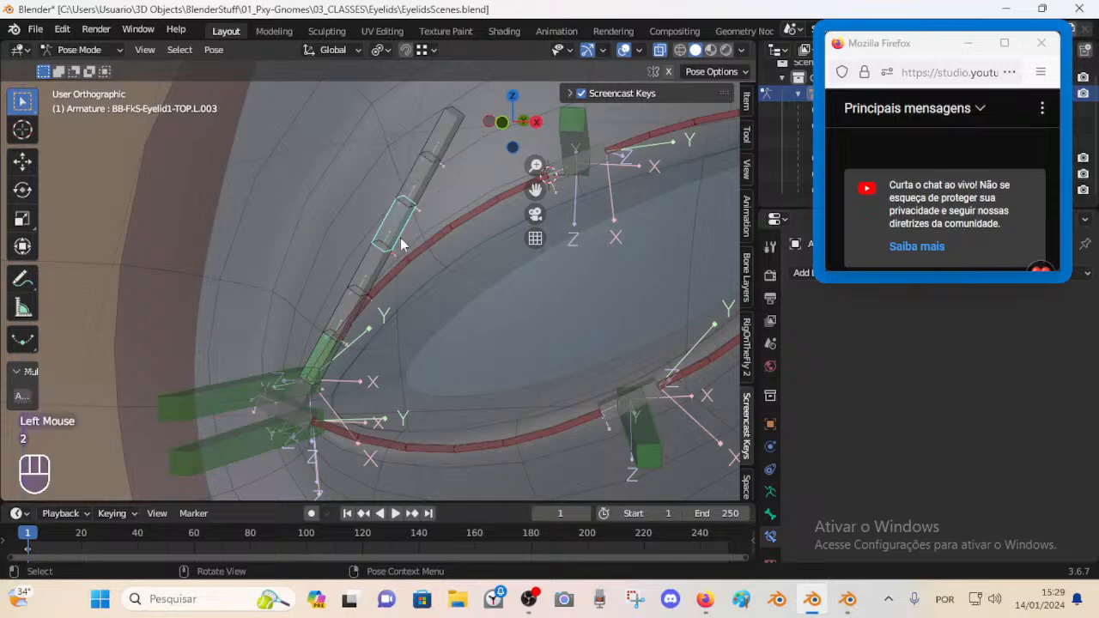
{"action": "key", "text": "F2"}
{"action": "left_click", "coordinate": [429, 229]}
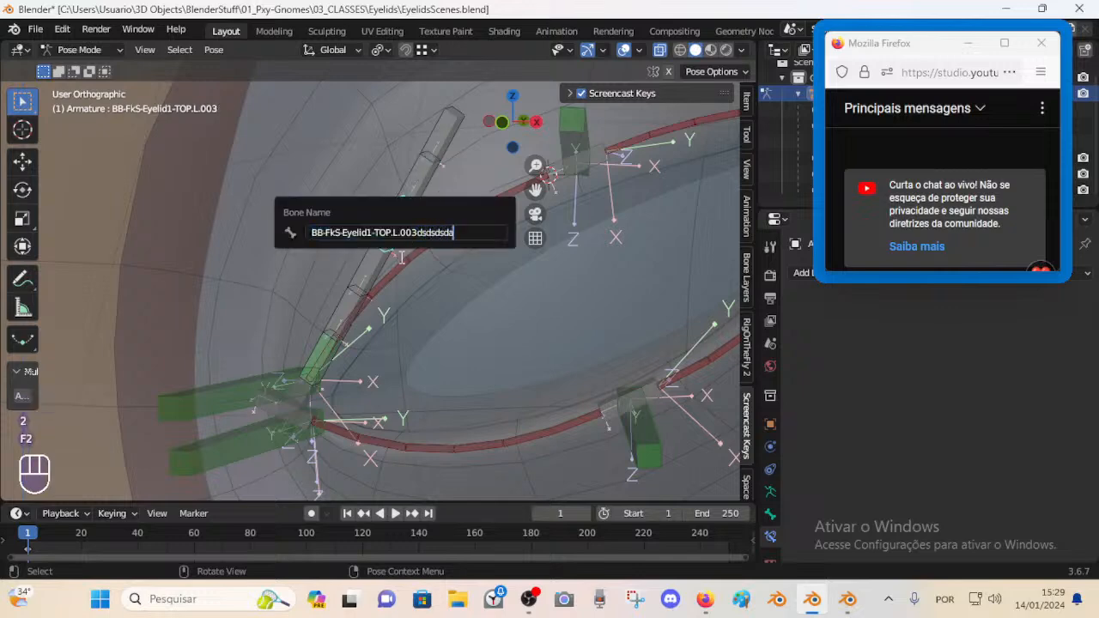
{"action": "left_click", "coordinate": [411, 260]}
{"action": "key", "text": "F2"}
{"action": "left_click", "coordinate": [420, 266]}
{"action": "type", "text": "ghghghgh"}
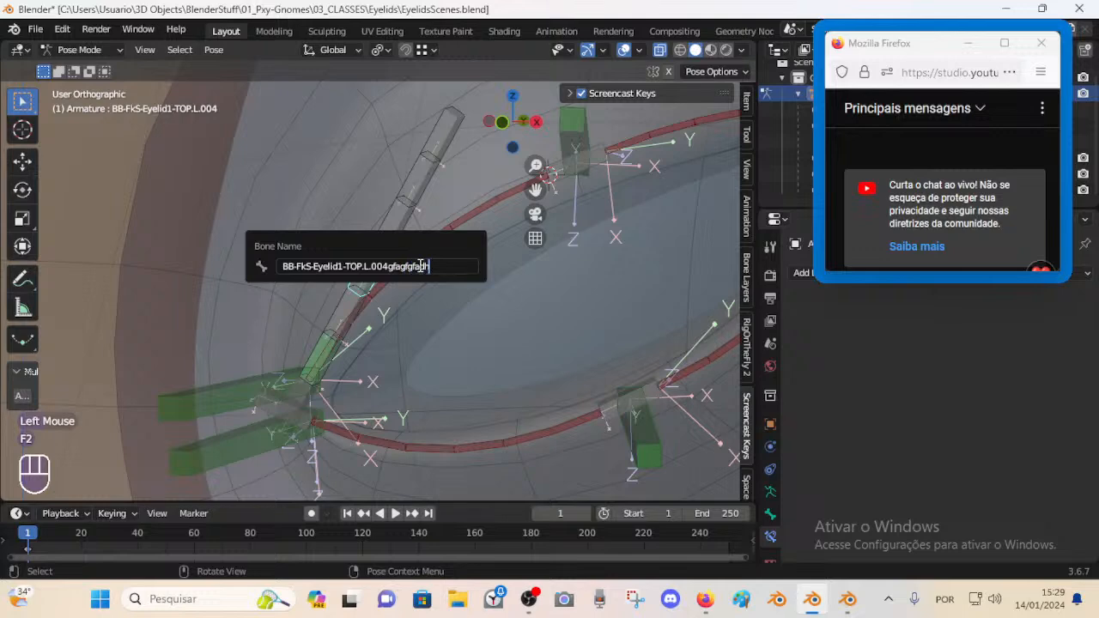
- Add placeholder text to the name of segment bone BB-FkS-Eyelid1-TOP.L.005, next to the constrained first segment
{"action": "left_click", "coordinate": [348, 308]}
{"action": "left_click", "coordinate": [342, 309]}
{"action": "key", "text": "F2"}
{"action": "type", "text": "jk"}
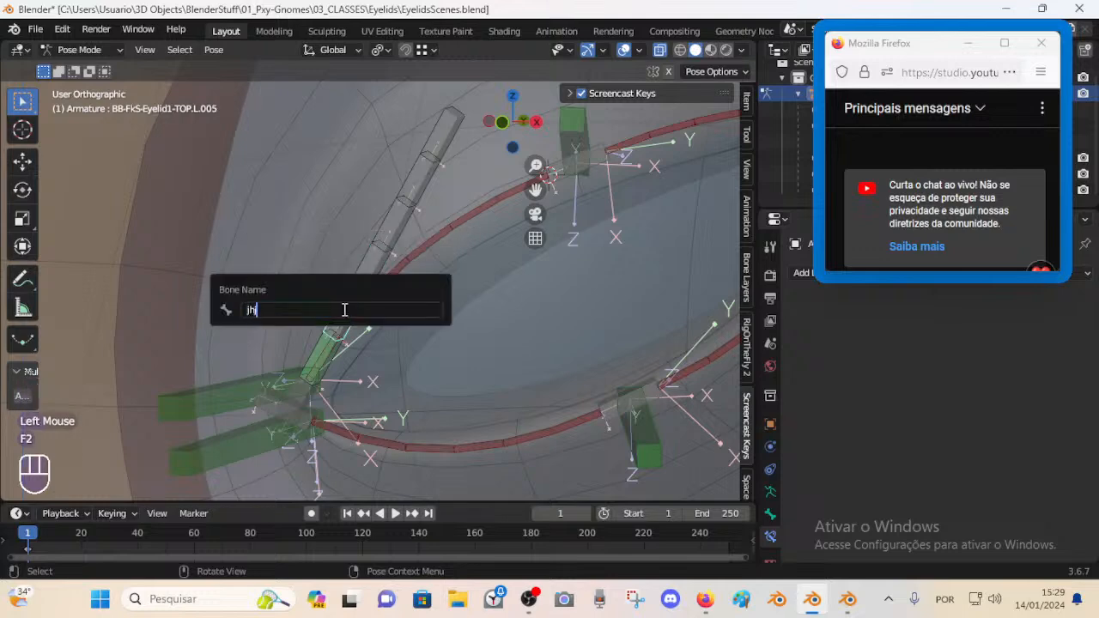
{"action": "key", "text": "Escape"}
{"action": "key", "text": "F2"}
{"action": "left_click", "coordinate": [393, 300]}
{"action": "type", "text": "gfdgg"}
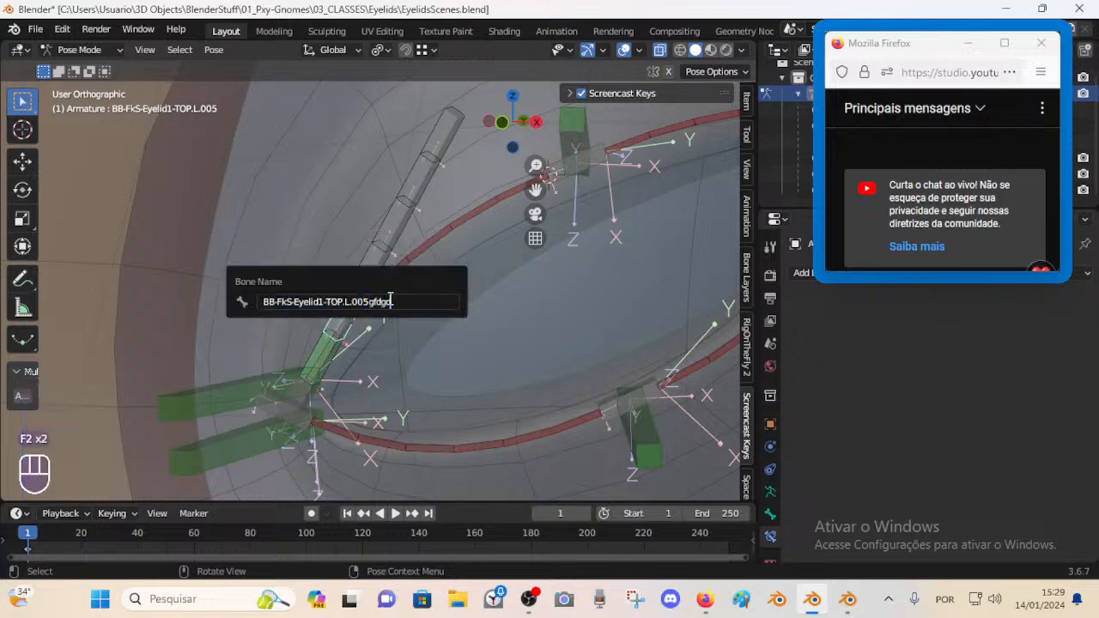
- Rename the constrained first segment bone as BB-FkS-Eyelid1-TOP.L.001
{"action": "left_click", "coordinate": [316, 350]}
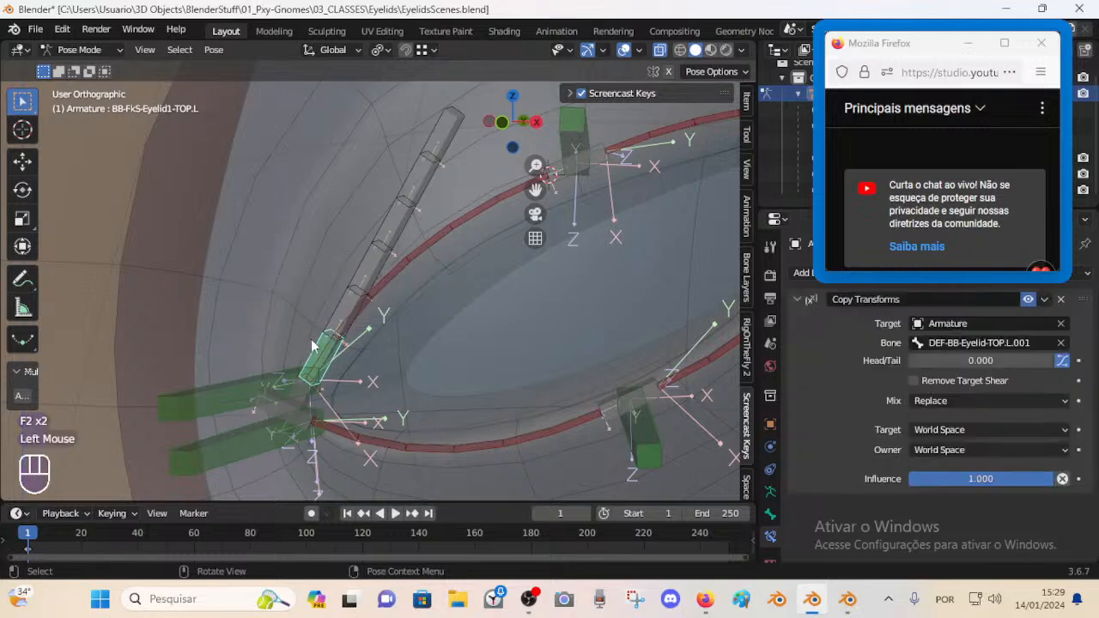
{"action": "key", "text": "F2"}
{"action": "left_click", "coordinate": [323, 340]}
{"action": "type", "text": ".001"}
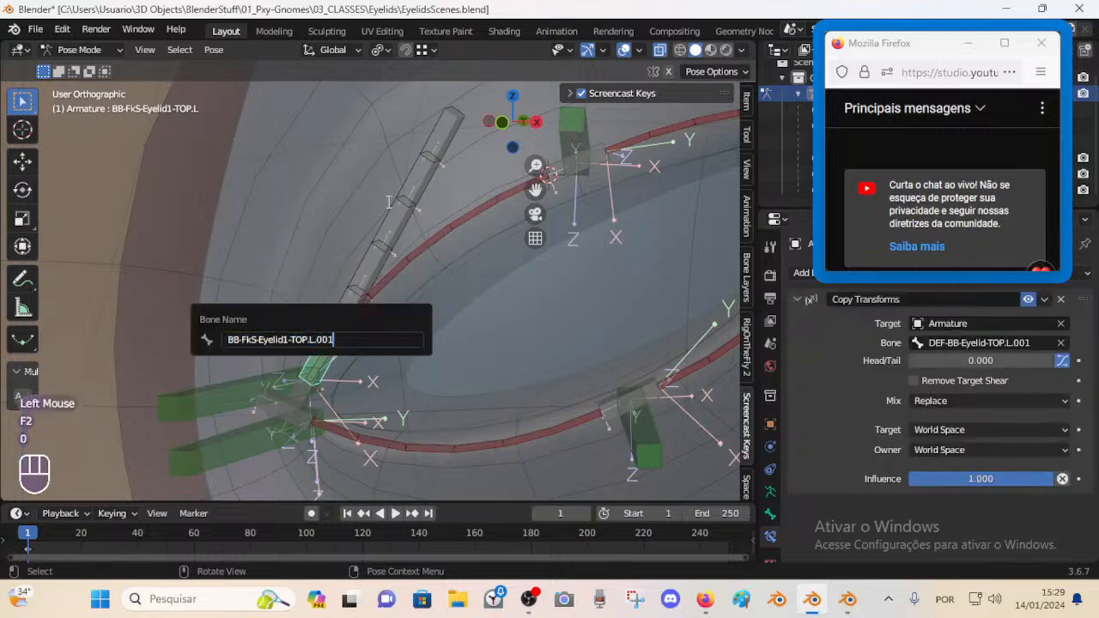
{"action": "key", "text": "shift+Home"}
{"action": "key", "text": "Return"}
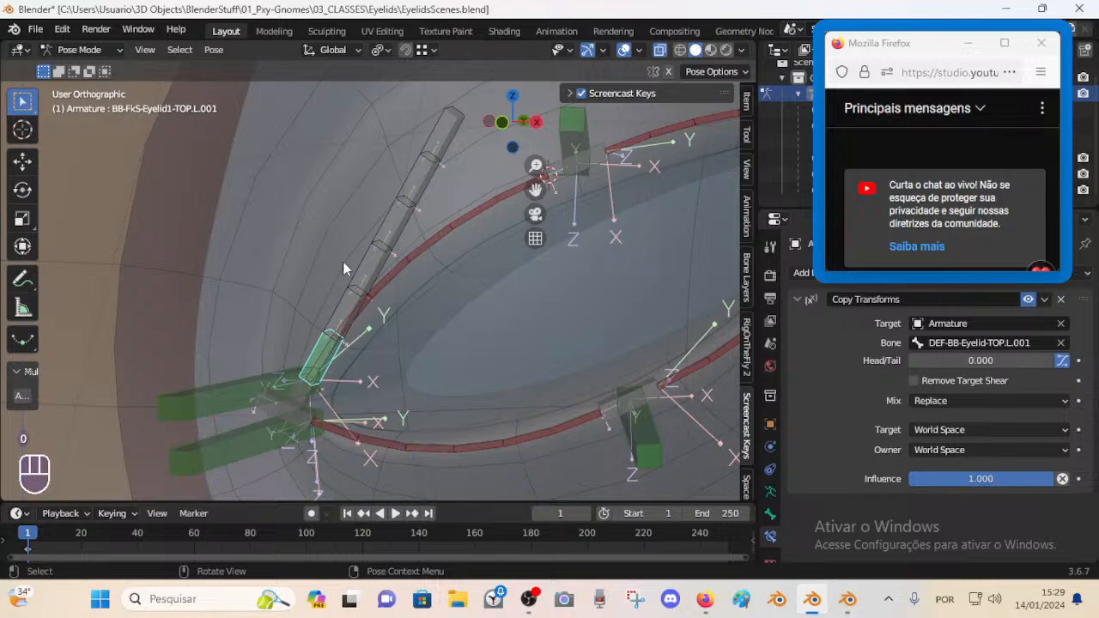
- Copy the first segment bone's full name, BB-FkS-Eyelid1-TOP.L.001
{"action": "left_click", "coordinate": [368, 294]}
{"action": "key", "text": "F2"}
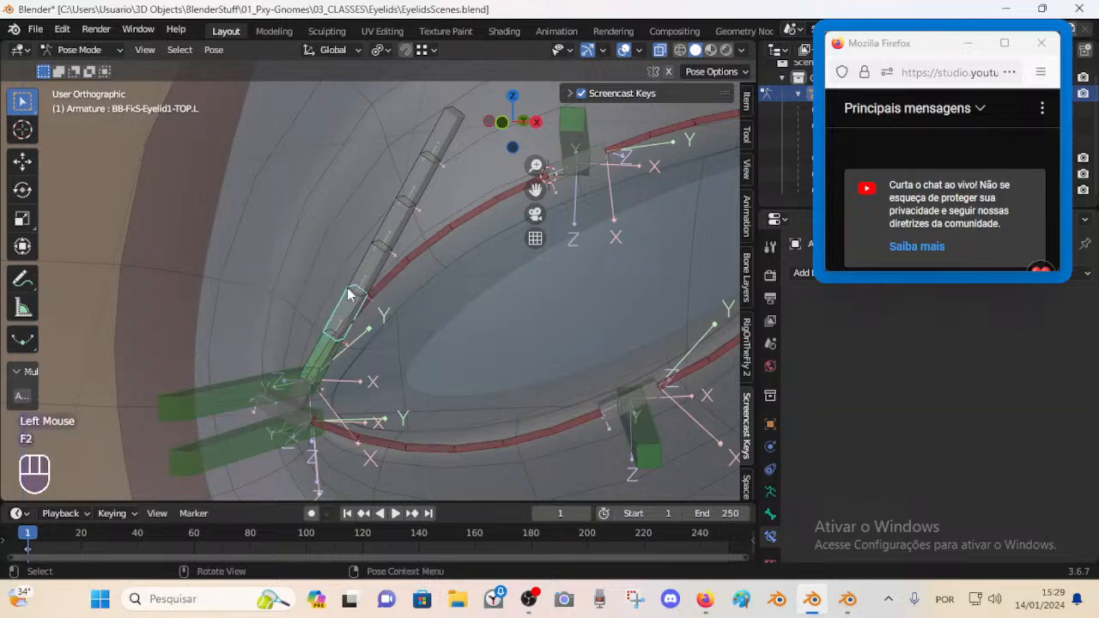
{"action": "left_click", "coordinate": [316, 367]}
{"action": "key", "text": "F2"}
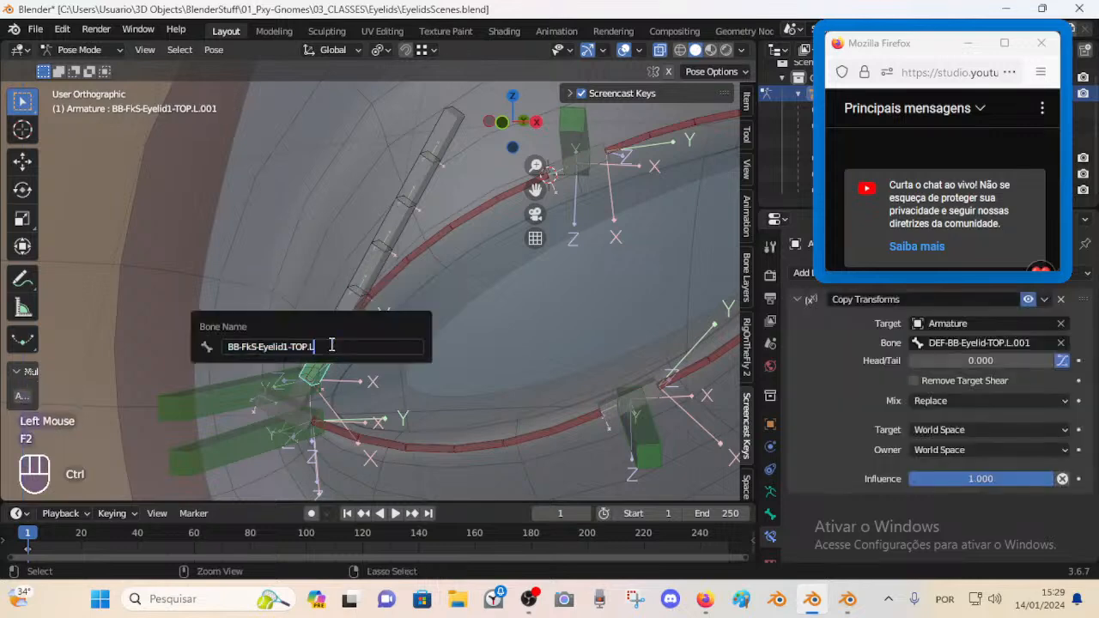
{"action": "key", "text": "F2"}
{"action": "key", "text": "ctrl+c"}
{"action": "key", "text": "Return"}
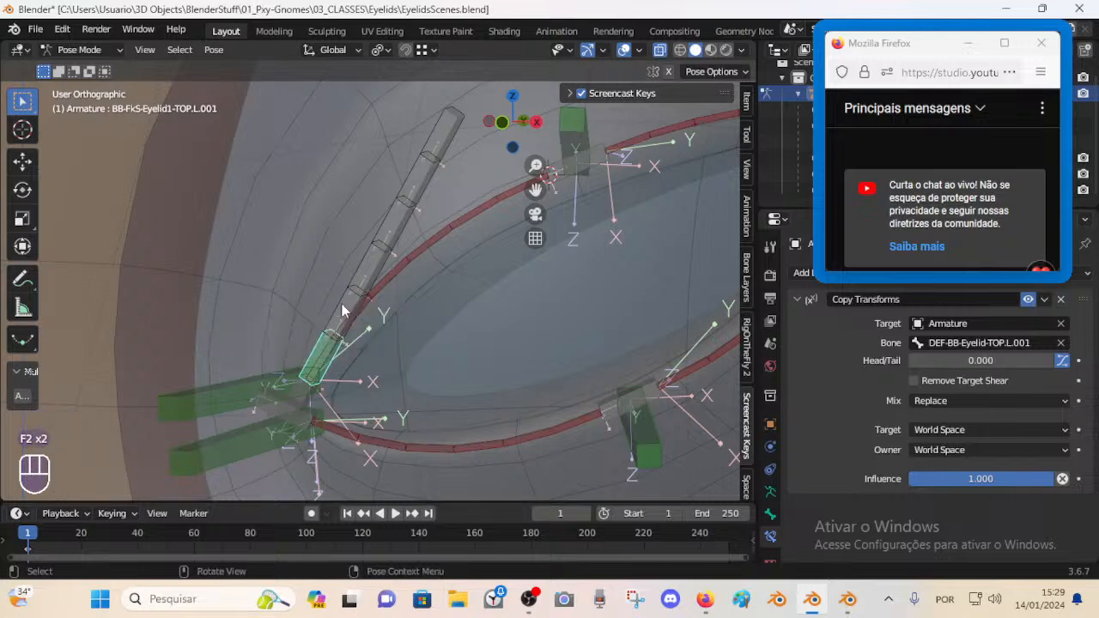
- Rename the second and third segment bones with the copied name BB-FkS-Eyelid1-TOP.L.001
{"action": "left_click", "coordinate": [342, 305]}
{"action": "key", "text": "F2"}
{"action": "key", "text": "ctrl+v"}
{"action": "key", "text": "Return"}
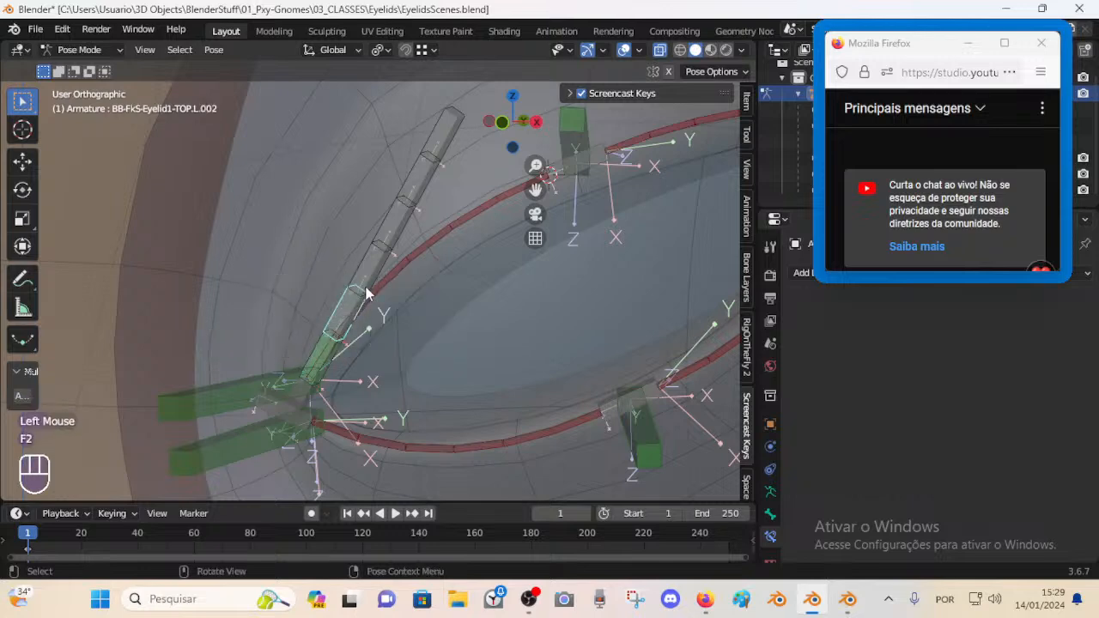
{"action": "left_click", "coordinate": [372, 251]}
{"action": "key", "text": "F2"}
{"action": "key", "text": "ctrl+v"}
{"action": "key", "text": "Return"}
- Rename the fourth and fifth segment bones with the copied name BB-FkS-Eyelid1-TOP.L.001
{"action": "key", "text": "F2"}
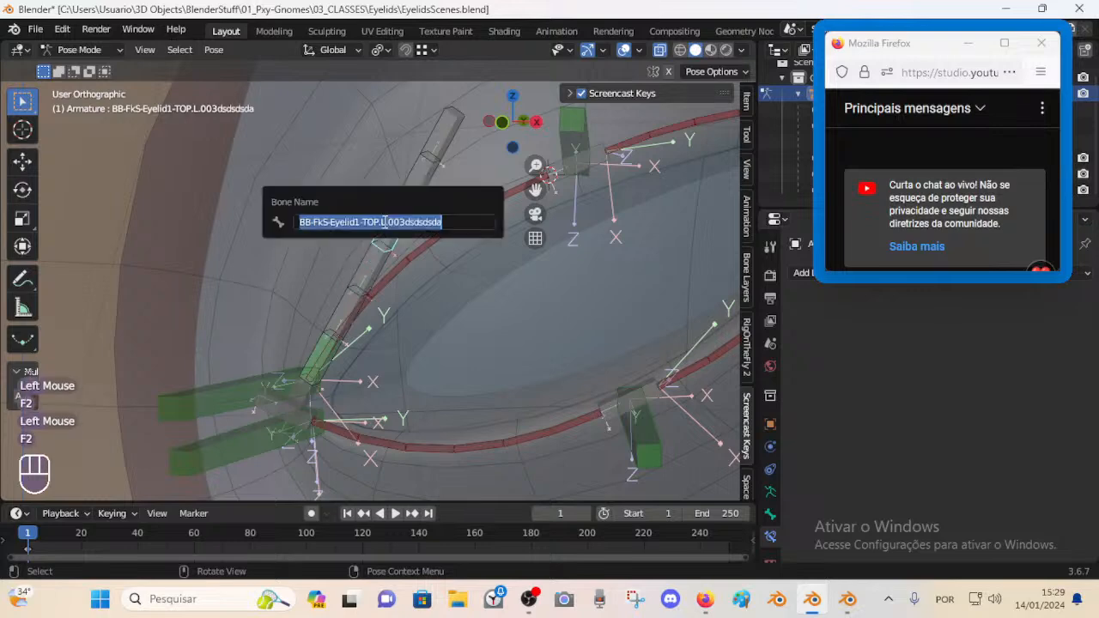
{"action": "key", "text": "ctrl+v"}
{"action": "key", "text": "Return"}
{"action": "left_click", "coordinate": [413, 191]}
{"action": "key", "text": "F2"}
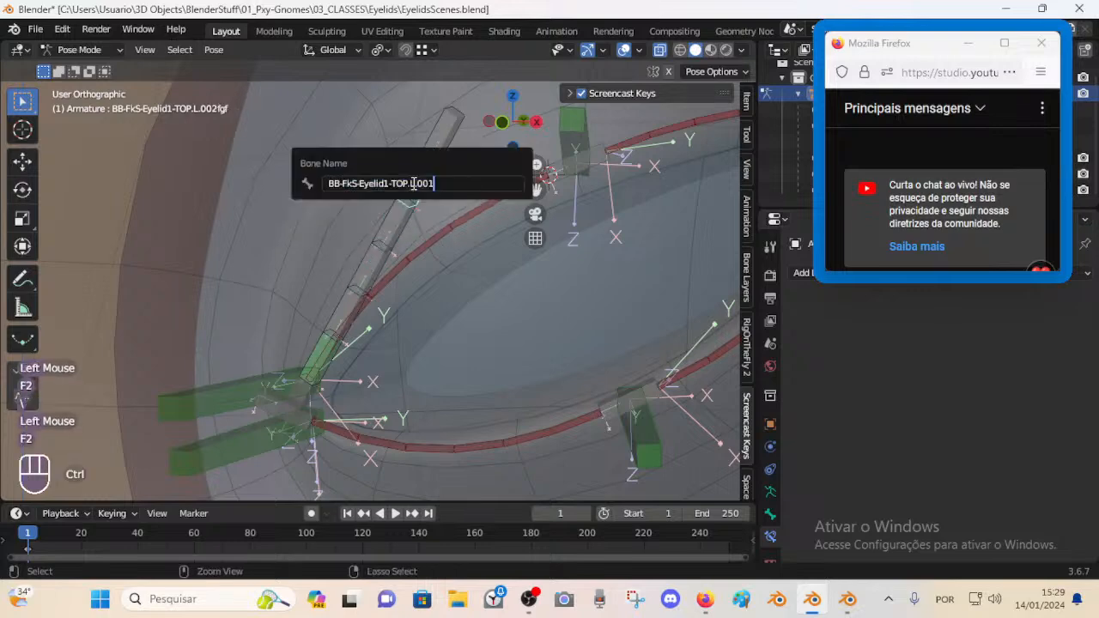
{"action": "key", "text": "ctrl+v"}
{"action": "key", "text": "Return"}
- Rename the sixth segment bone with the copied name BB-FkS-Eyelid1-TOP.L.001, and check the names back along the chain
{"action": "left_click", "coordinate": [441, 141]}
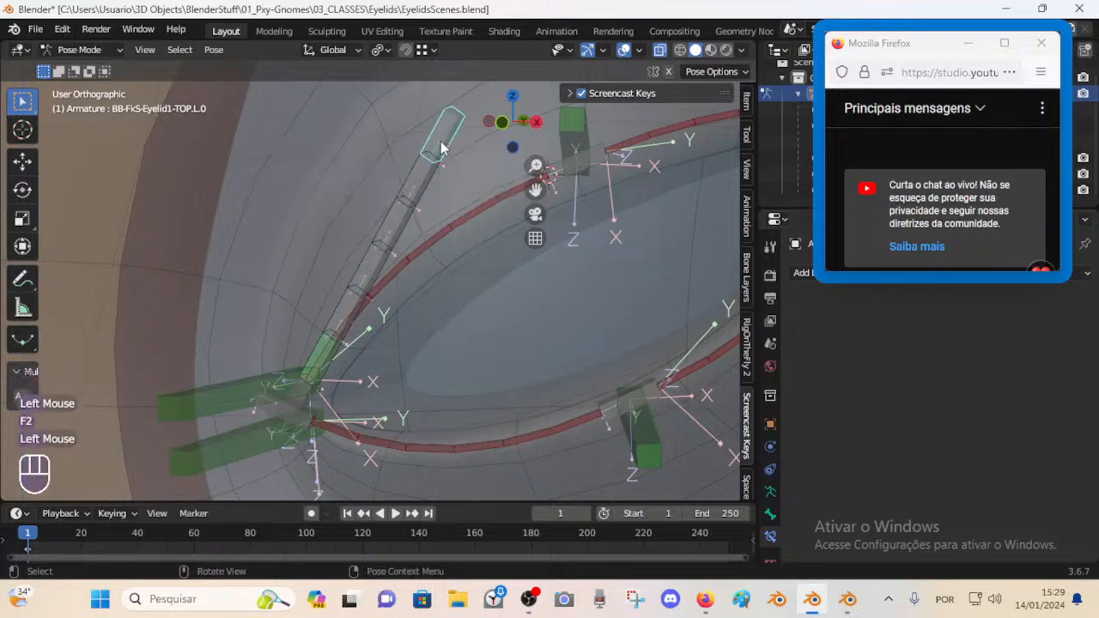
{"action": "key", "text": "F2"}
{"action": "key", "text": "ctrl+v"}
{"action": "key", "text": "Return"}
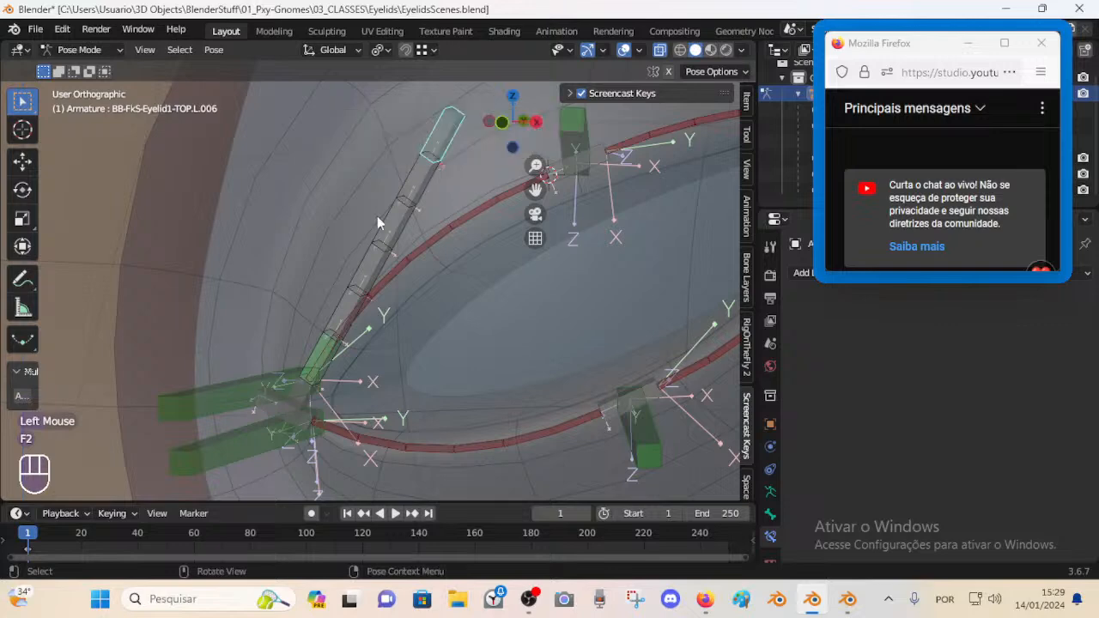
{"action": "left_click", "coordinate": [414, 187]}
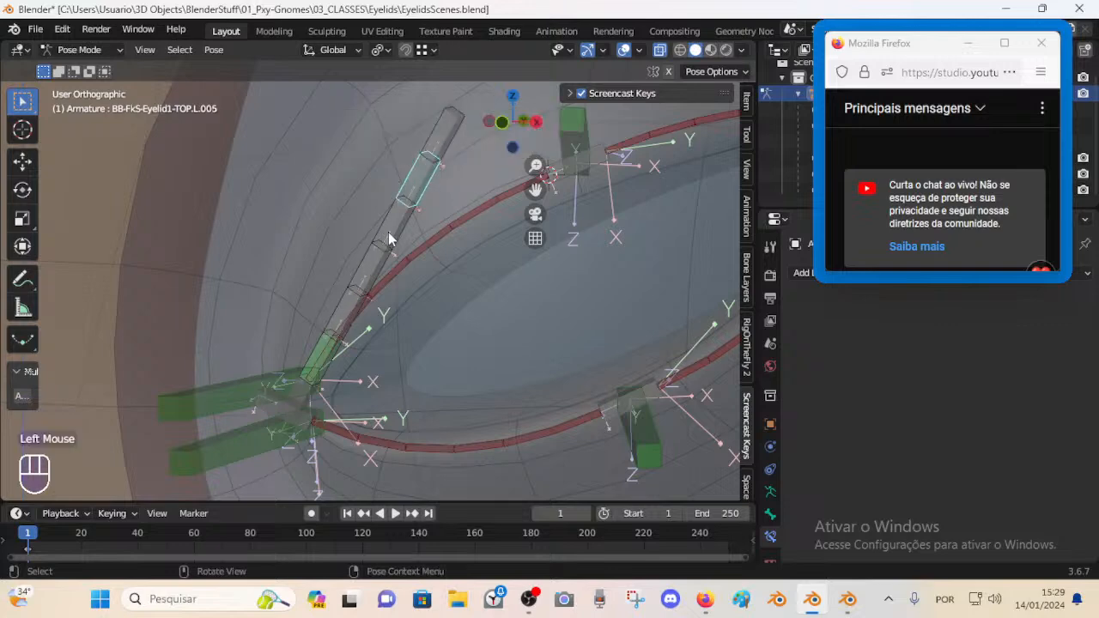
{"action": "left_click", "coordinate": [388, 232]}
{"action": "left_click", "coordinate": [348, 288]}
{"action": "left_click", "coordinate": [331, 313]}
{"action": "left_click", "coordinate": [320, 354]}
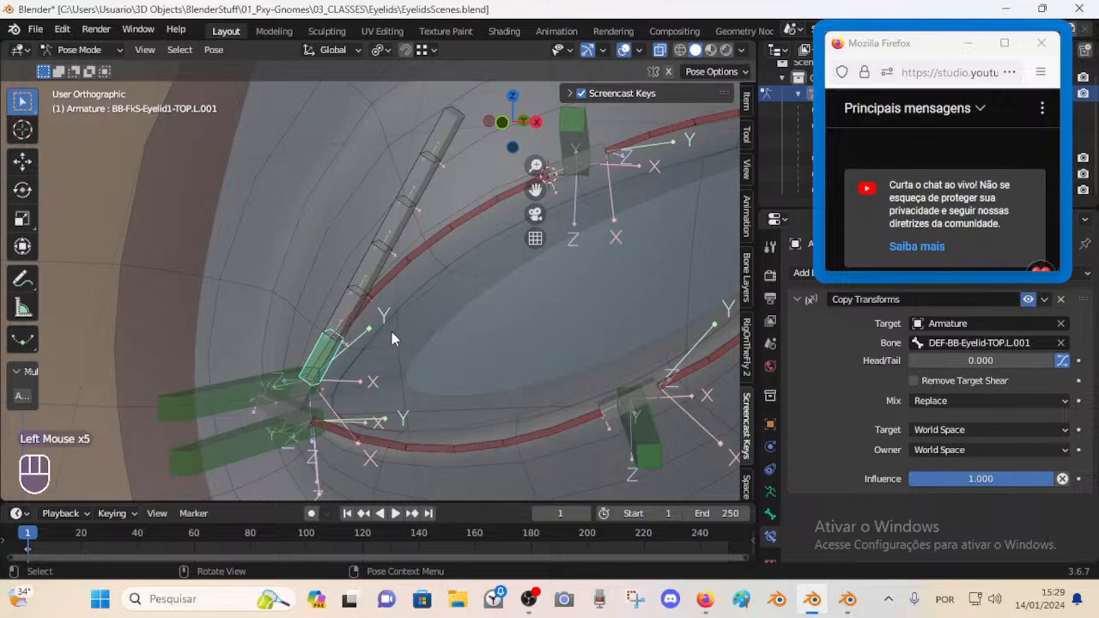
- Copy the first segment's Copy Transforms constraint to the other five segment bones, and check it on the second and third
{"action": "left_click", "coordinate": [337, 335]}
{"action": "left_click", "coordinate": [366, 267], "text": "shift"}
{"action": "left_click", "coordinate": [392, 223], "text": "shift"}
{"action": "left_click", "coordinate": [417, 177], "text": "shift"}
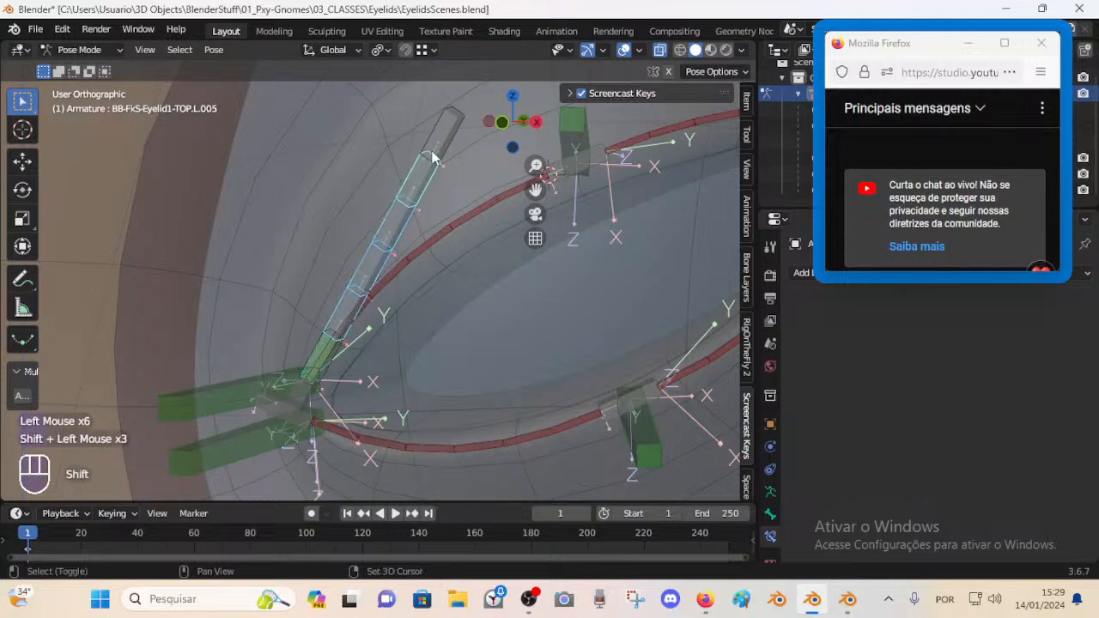
{"action": "left_click", "coordinate": [442, 134], "text": "shift"}
{"action": "left_click", "coordinate": [318, 346], "text": "shift"}
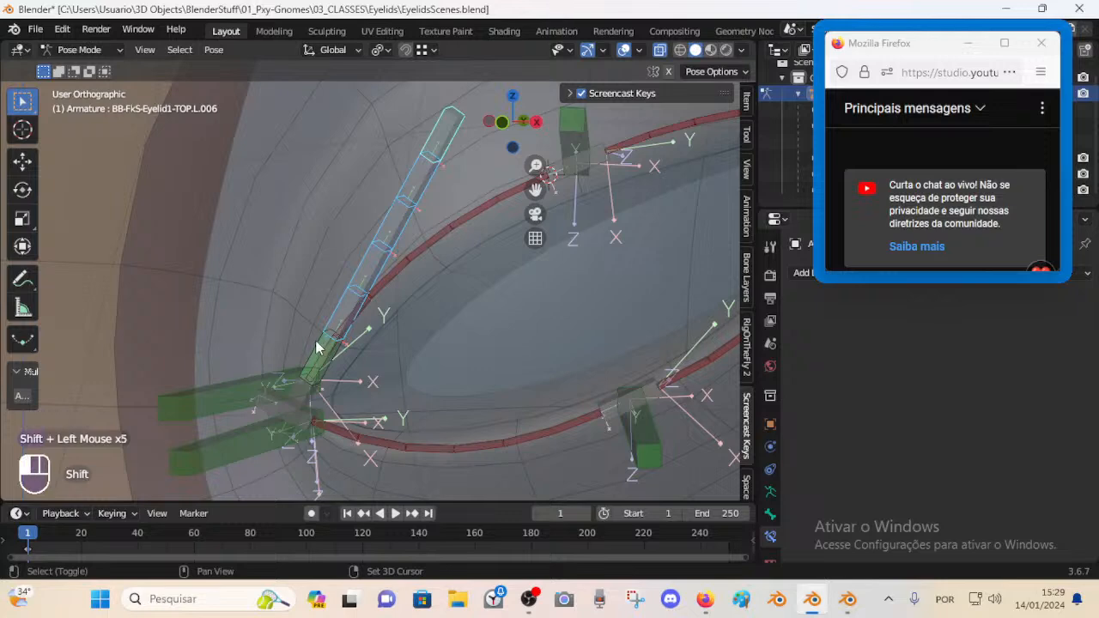
{"action": "key", "text": "shift+alt+c"}
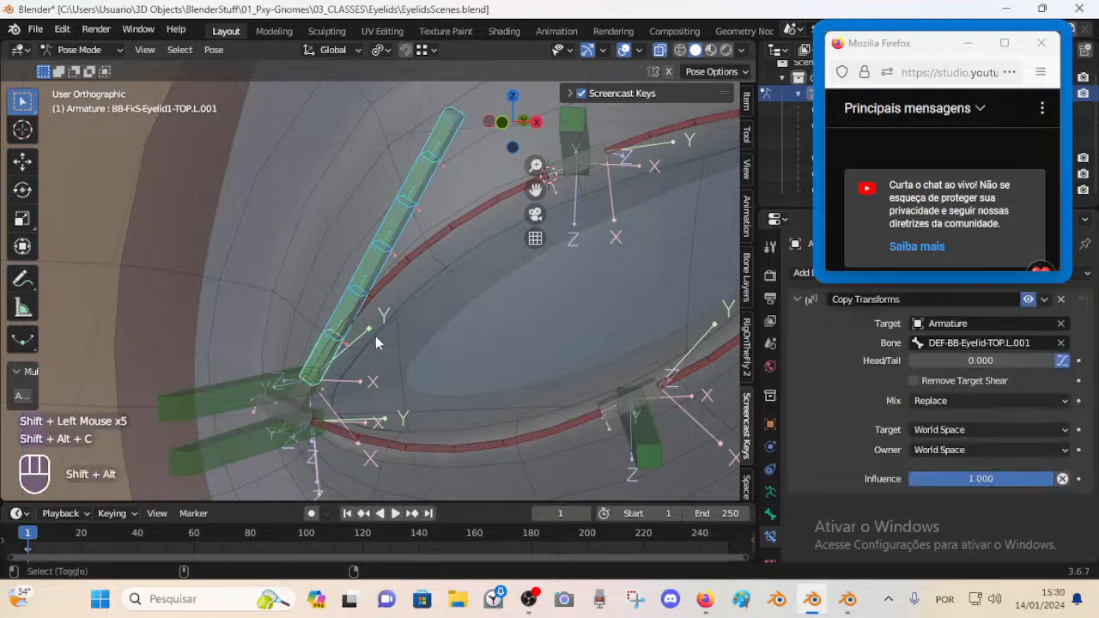
{"action": "left_click", "coordinate": [342, 316]}
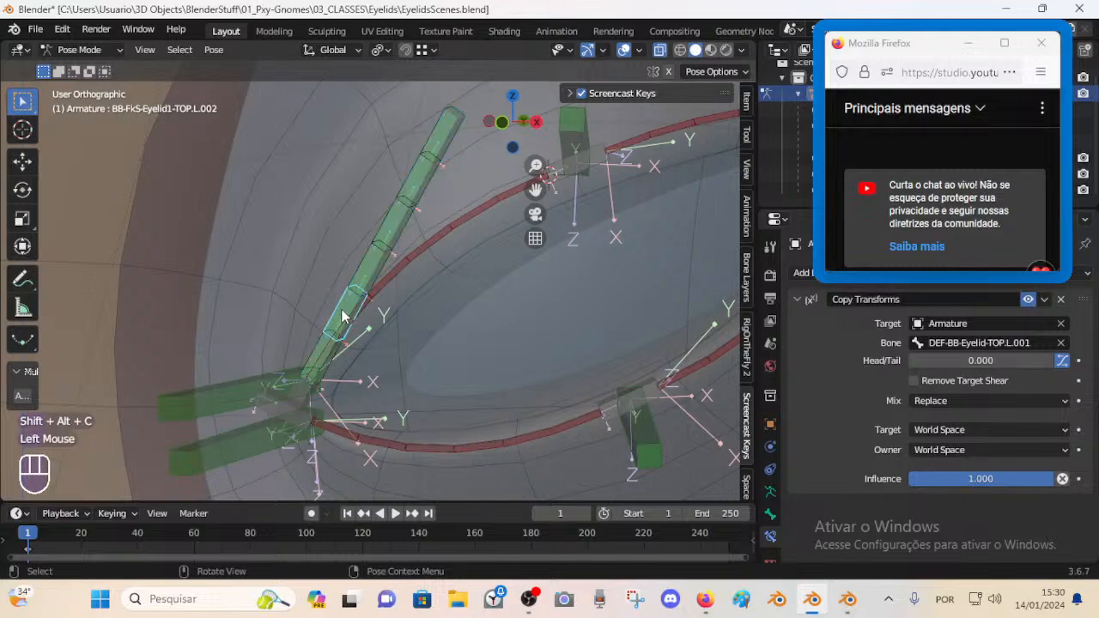
{"action": "left_click", "coordinate": [342, 316]}
{"action": "left_click", "coordinate": [344, 310]}
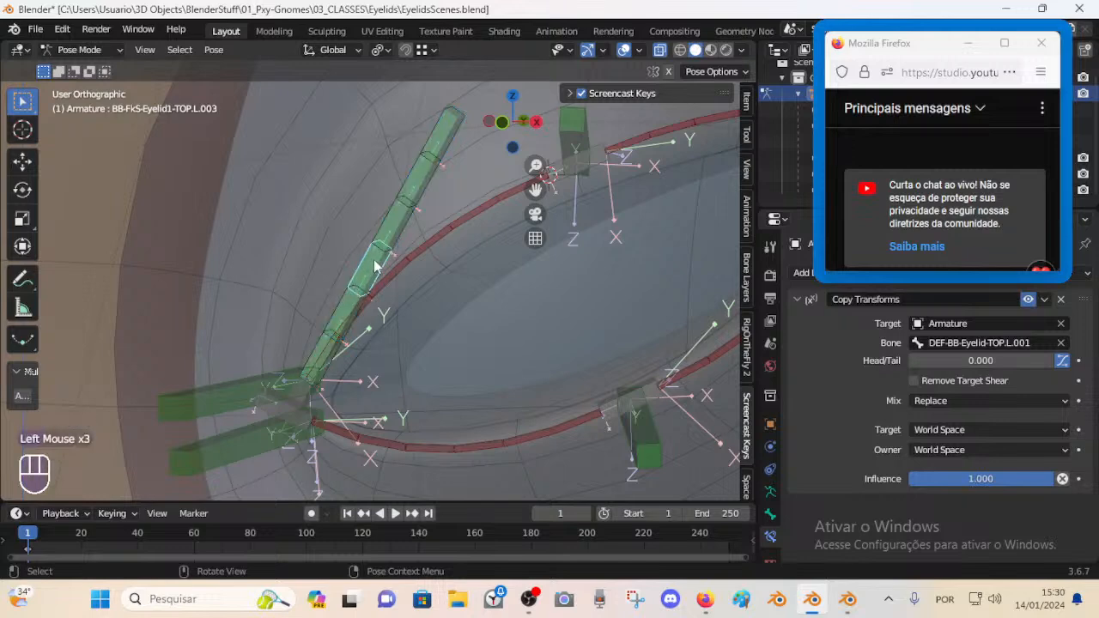
- Set the Copy Transforms Head/Tail value to 1/6 on the second segment bone and 2/6 on the third
{"action": "left_click", "coordinate": [344, 308]}
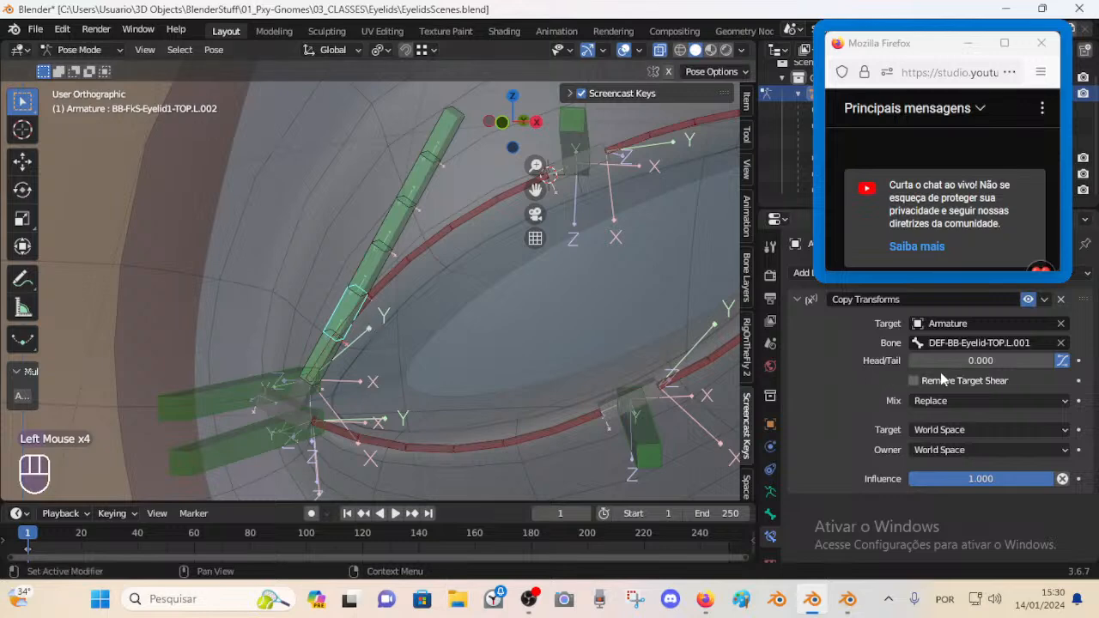
{"action": "left_click_drag", "start_coordinate": [967, 362], "coordinate": [904, 354]}
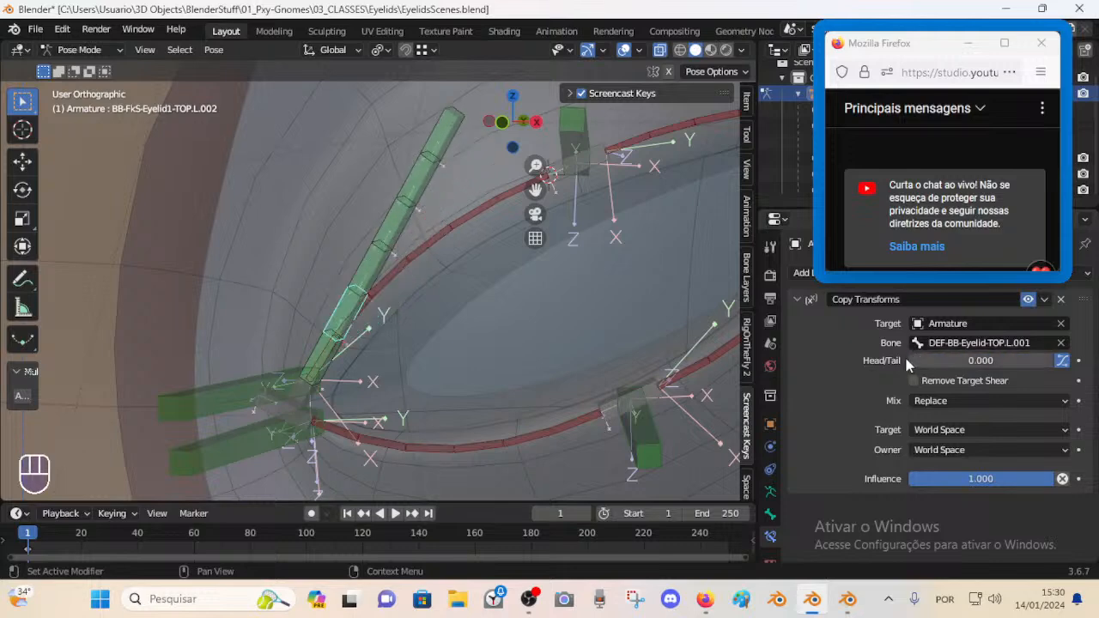
{"action": "left_click", "coordinate": [967, 357]}
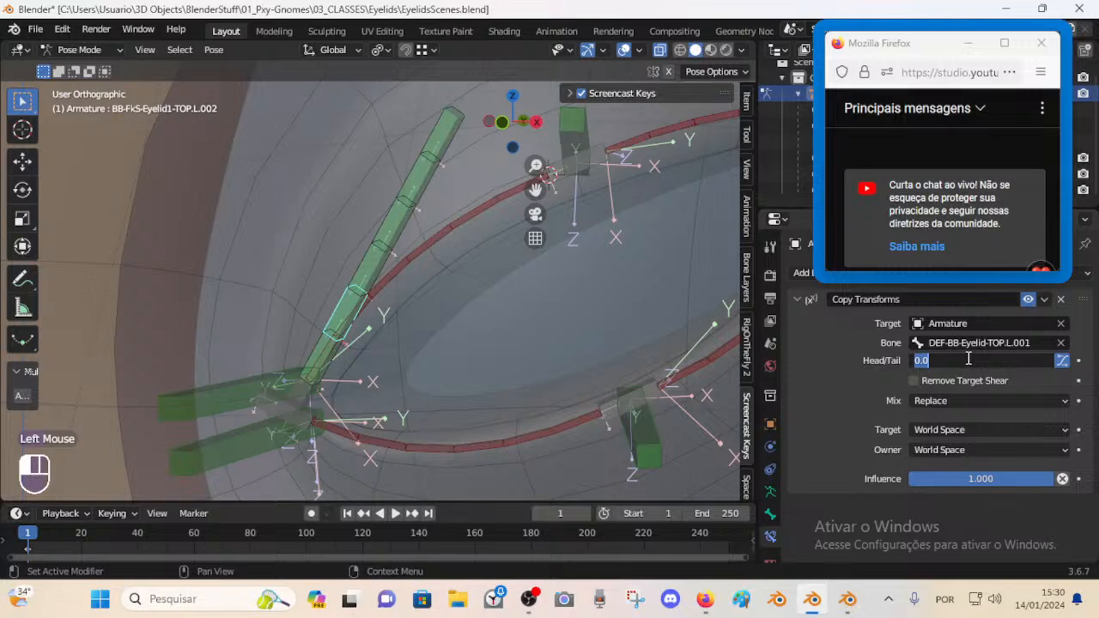
{"action": "type", "text": "1/6"}
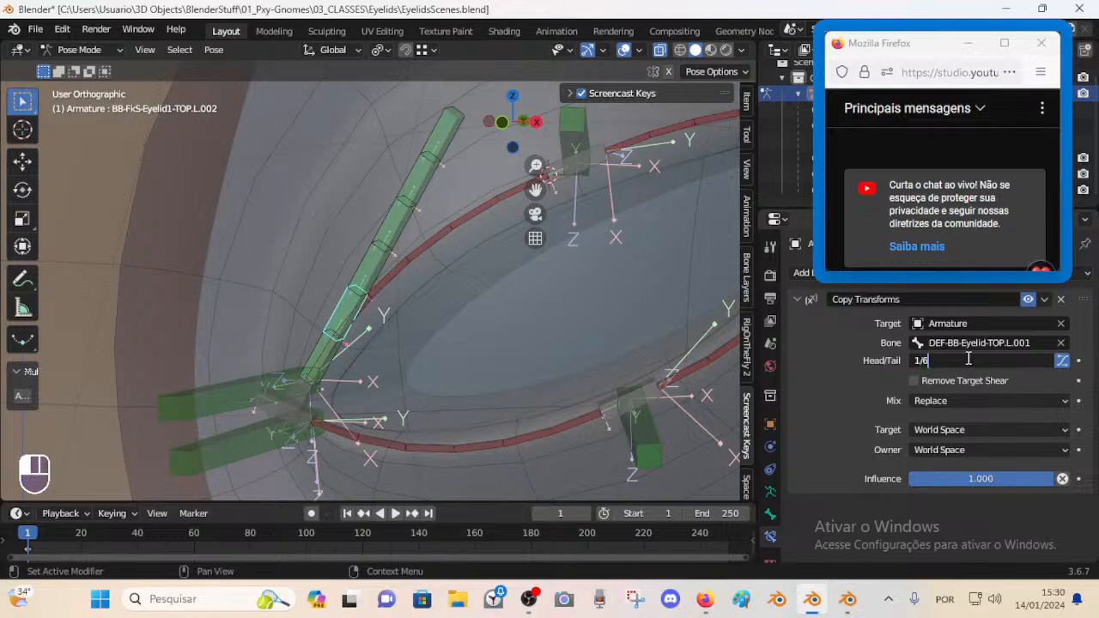
{"action": "key", "text": "Return"}
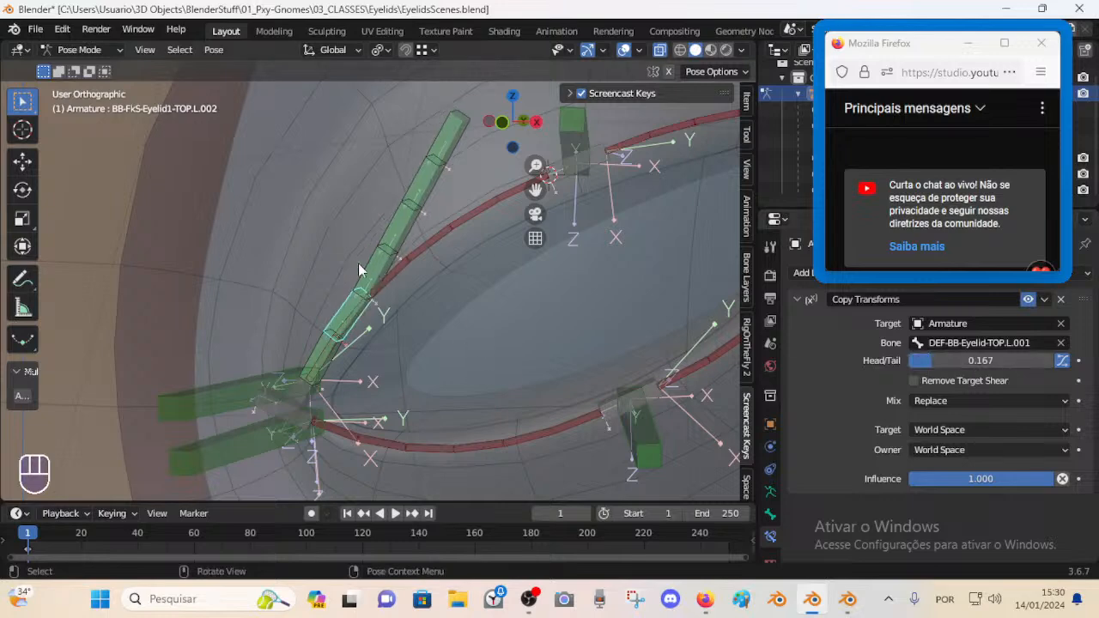
{"action": "left_click", "coordinate": [358, 263]}
{"action": "double_click", "coordinate": [996, 360]}
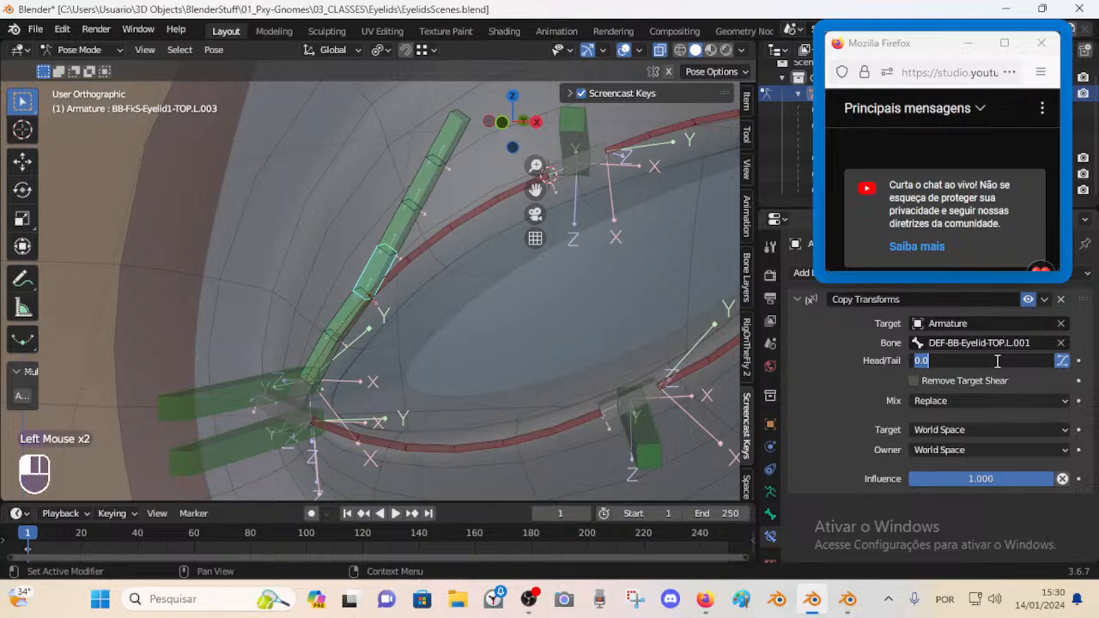
{"action": "type", "text": "2/6"}
{"action": "key", "text": "Return"}
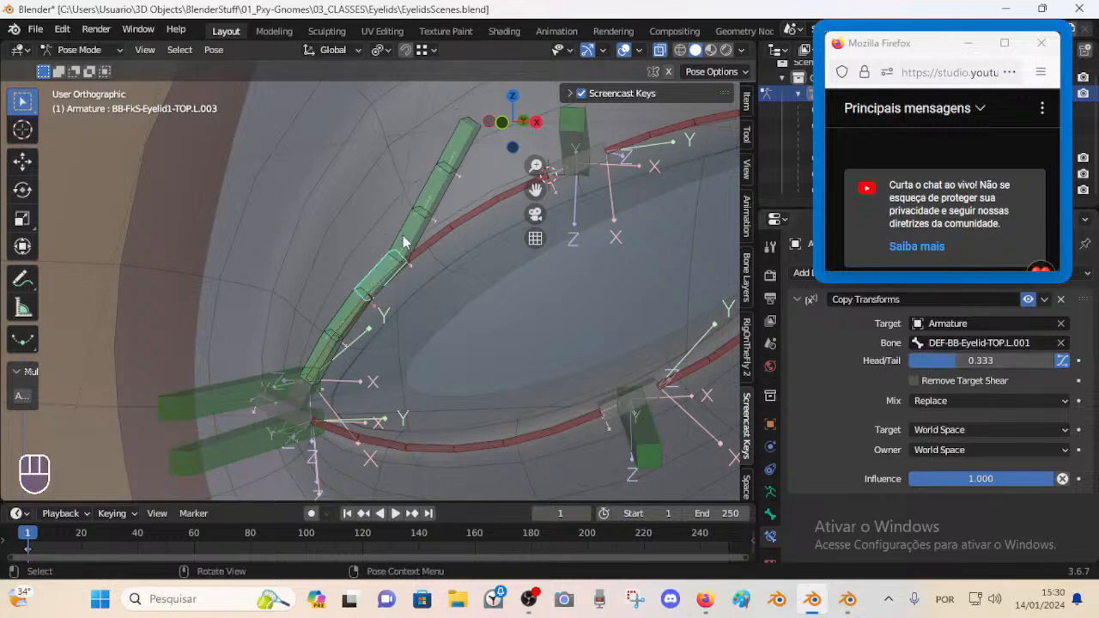
- Set the Copy Transforms Head/Tail value to 3/6 on the fourth segment bone and 4/6 on the fifth
{"action": "left_click", "coordinate": [403, 243]}
{"action": "double_click", "coordinate": [969, 354]}
{"action": "type", "text": "3/6"}
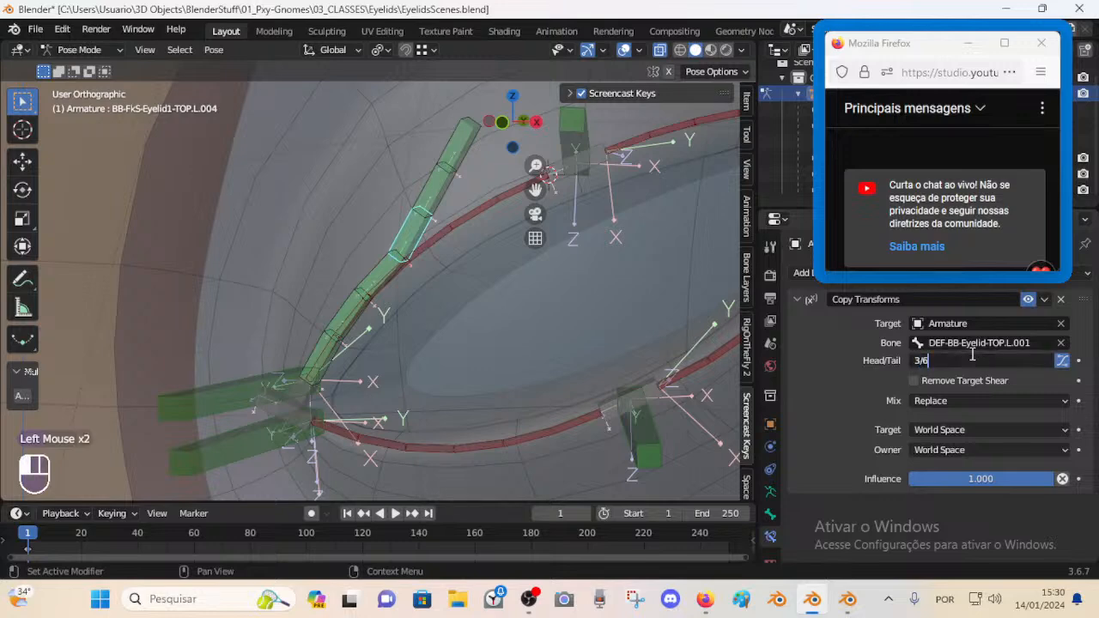
{"action": "key", "text": "Return"}
{"action": "left_click", "coordinate": [465, 209]}
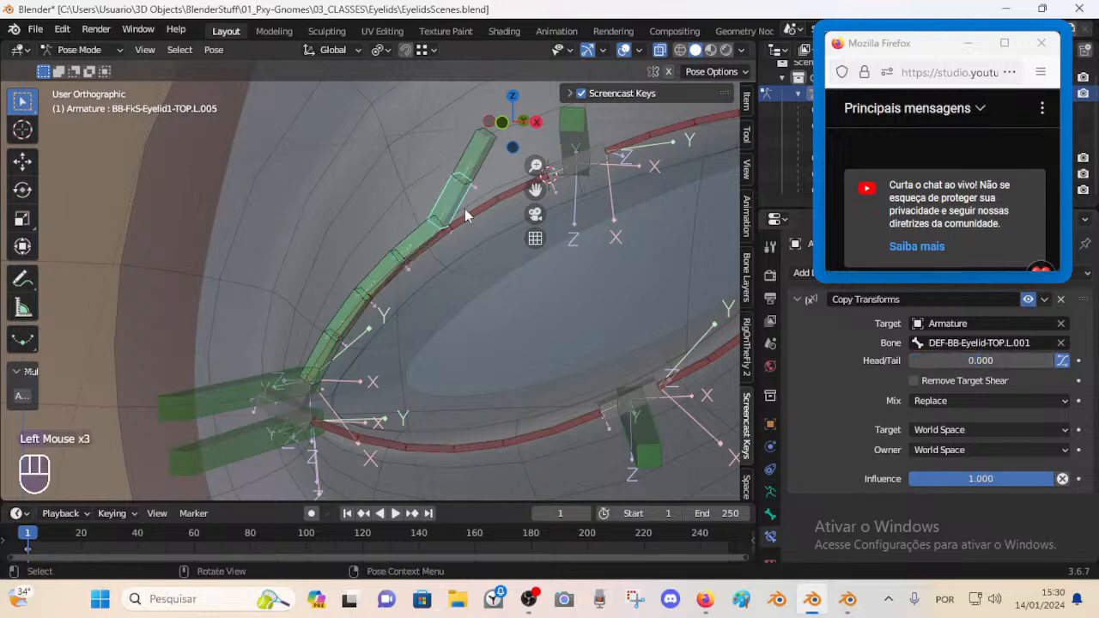
{"action": "left_click", "coordinate": [990, 364]}
{"action": "type", "text": "4/6"}
{"action": "key", "text": "Return"}
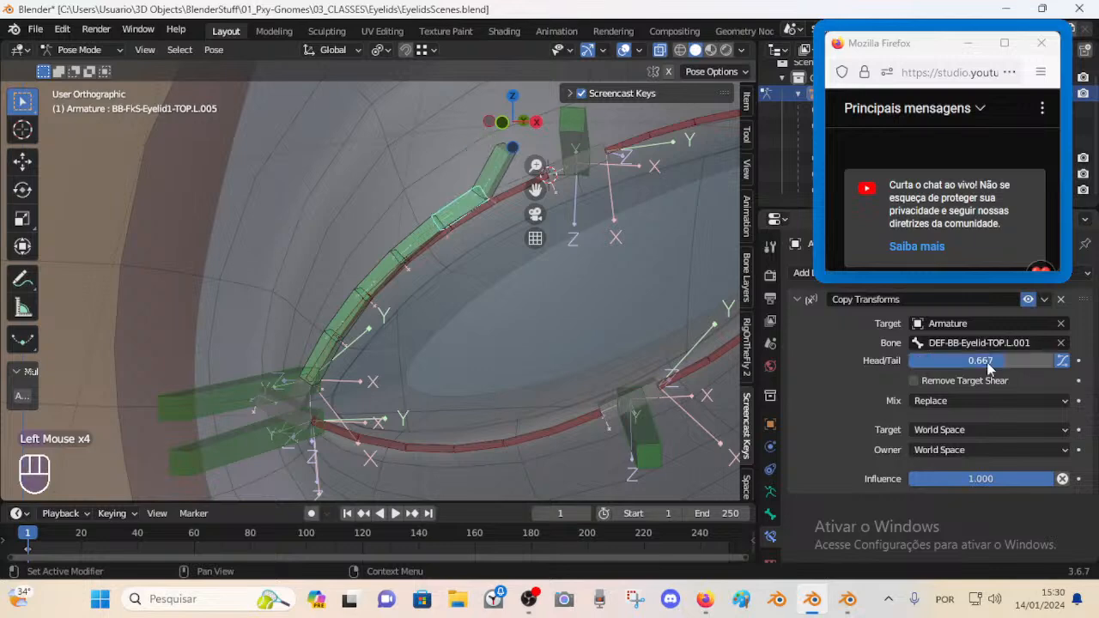
- Examine the fifth segment bone's exact Head/Tail value and compare it with the sixth segment's
{"action": "left_click", "coordinate": [968, 362]}
{"action": "double_click", "coordinate": [972, 361]}
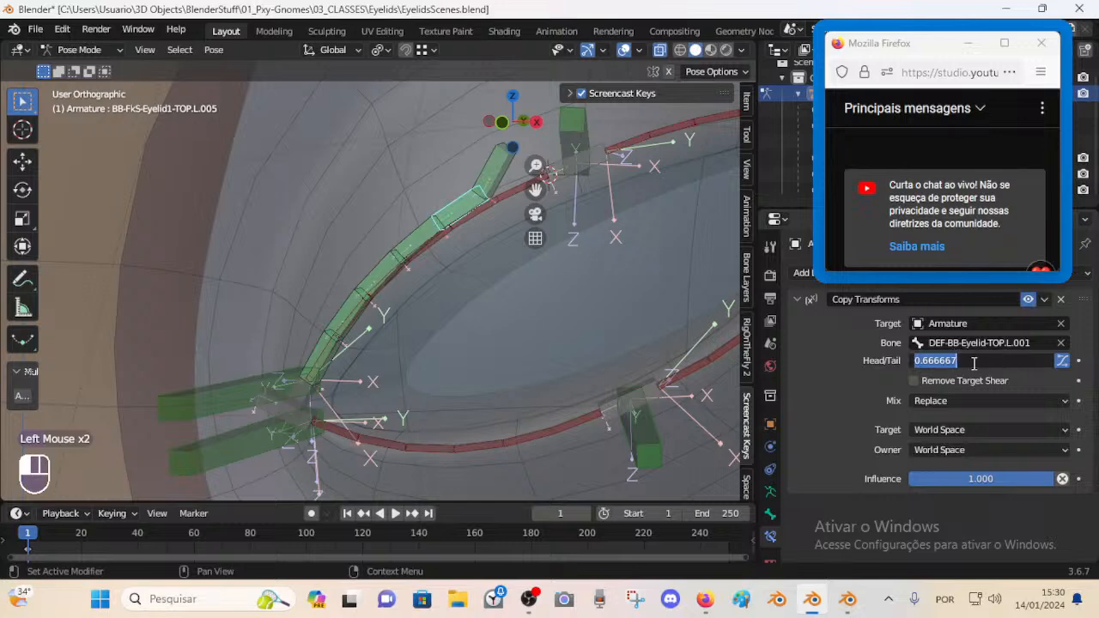
{"action": "left_click", "coordinate": [968, 362]}
{"action": "key", "text": "Escape"}
{"action": "left_click", "coordinate": [991, 364]}
{"action": "key", "text": "Escape"}
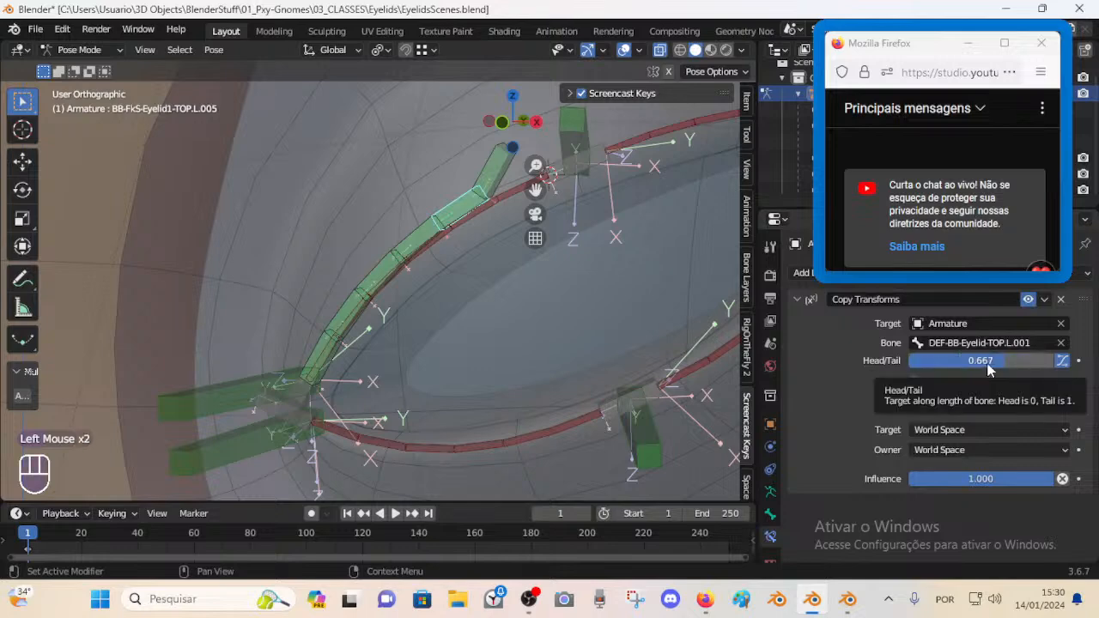
{"action": "left_click", "coordinate": [995, 362]}
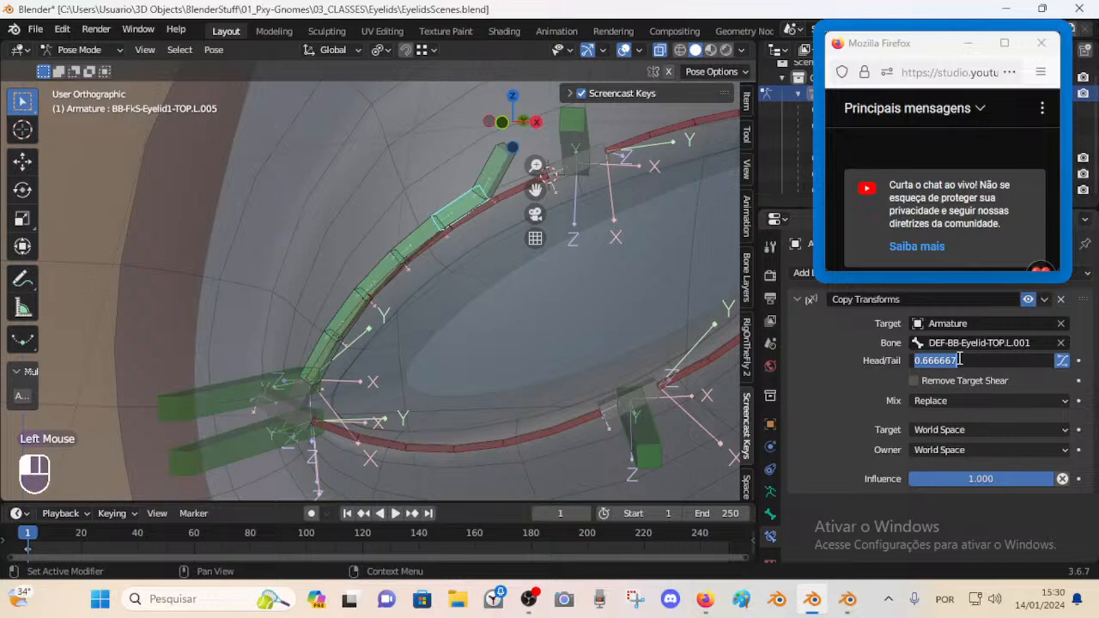
{"action": "key", "text": "Escape"}
{"action": "left_click", "coordinate": [496, 169]}
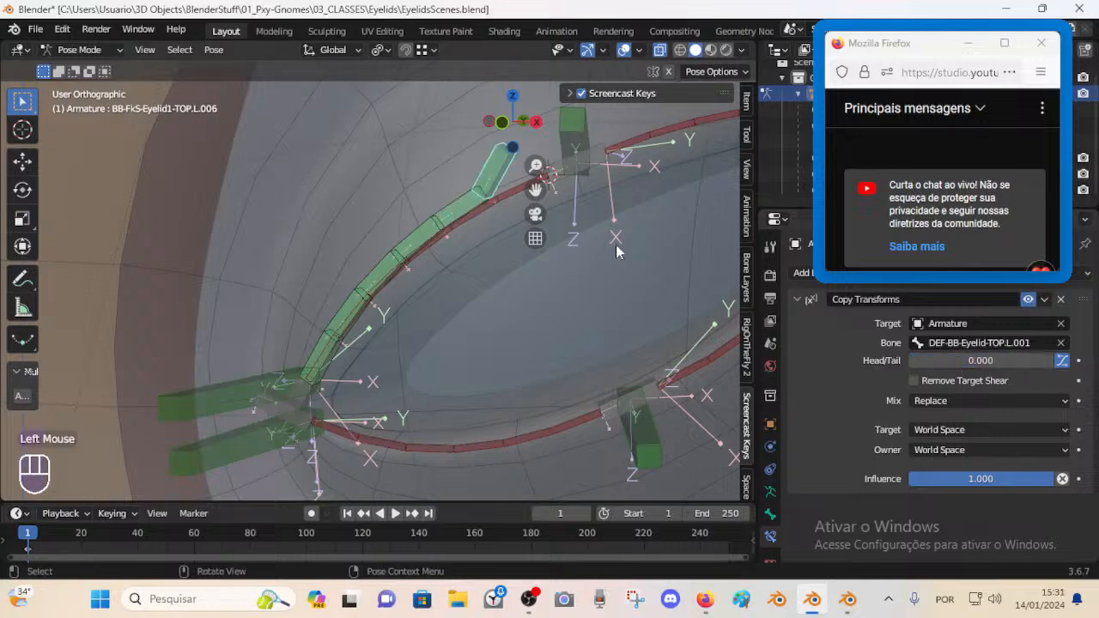
{"action": "left_click", "coordinate": [474, 187]}
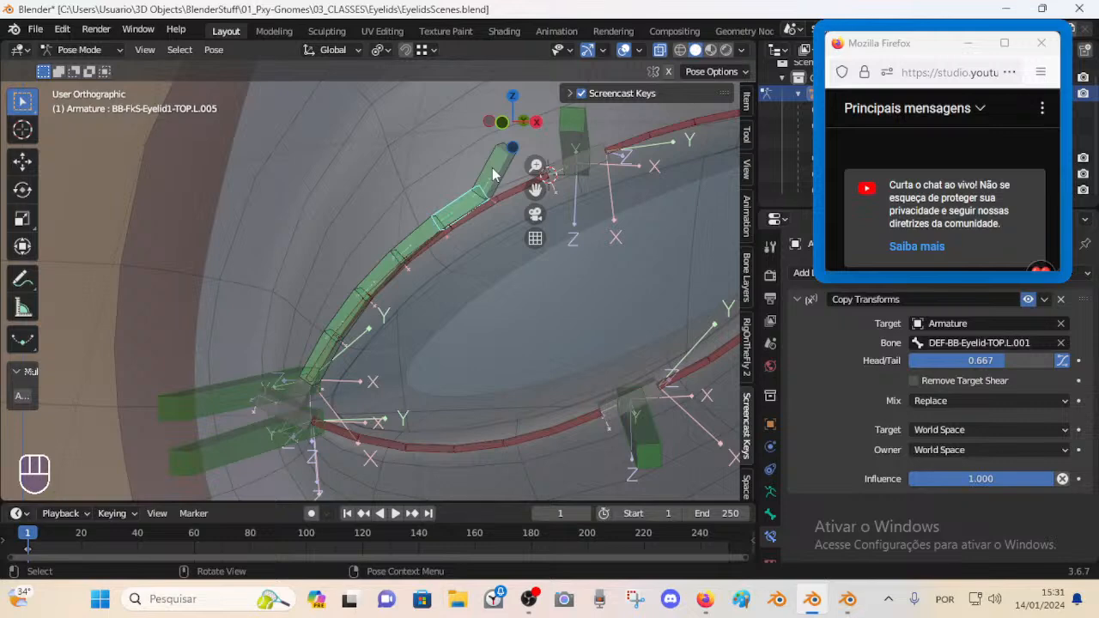
{"action": "left_click", "coordinate": [492, 170]}
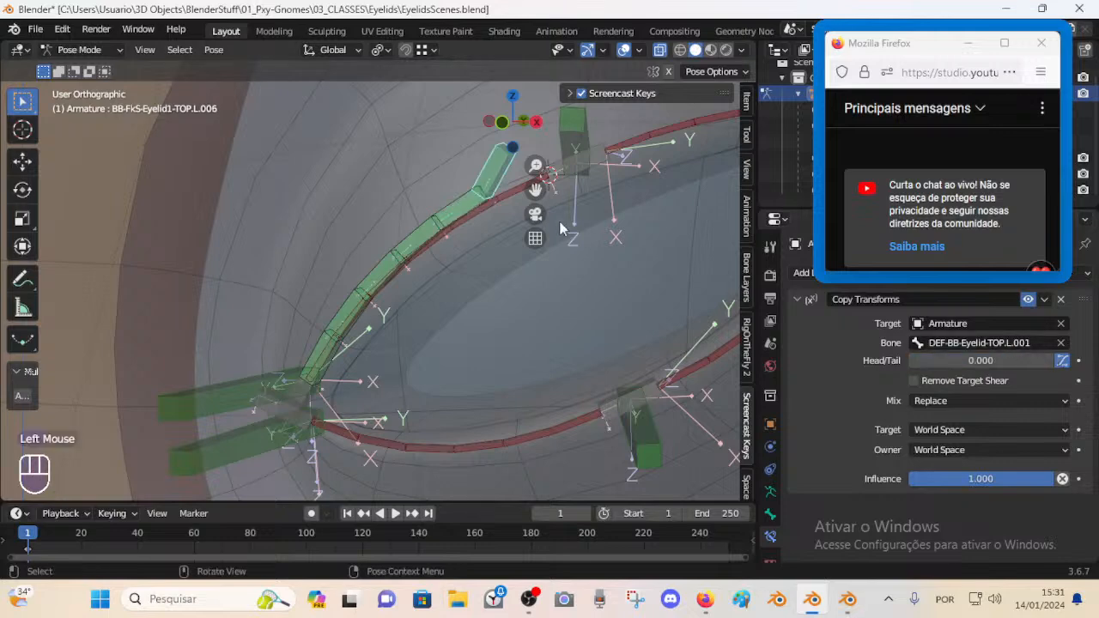
{"action": "left_click", "coordinate": [451, 211]}
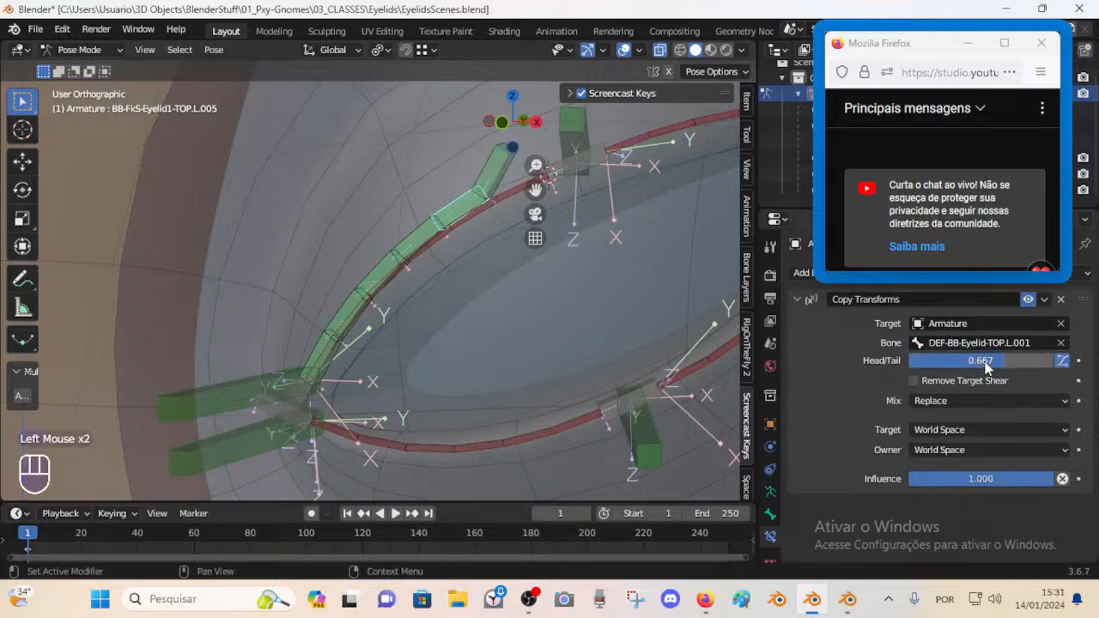
- Set the Copy Transforms Head/Tail value to 5/6 on the sixth segment bone and 0/6 on the first
{"action": "left_click", "coordinate": [492, 170]}
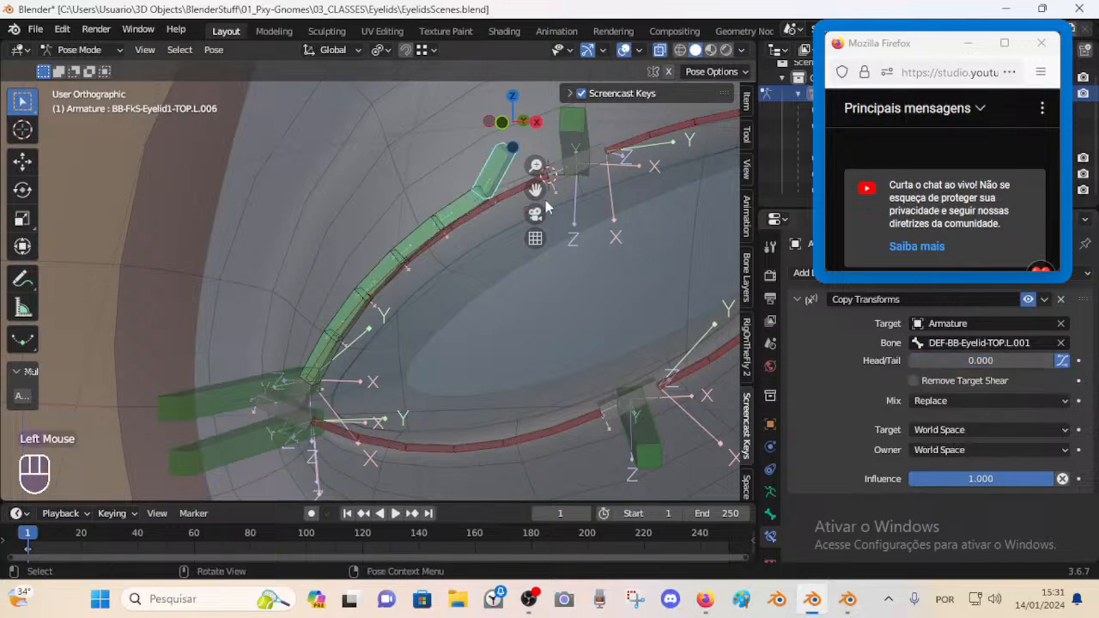
{"action": "double_click", "coordinate": [1016, 361]}
{"action": "type", "text": "5/6"}
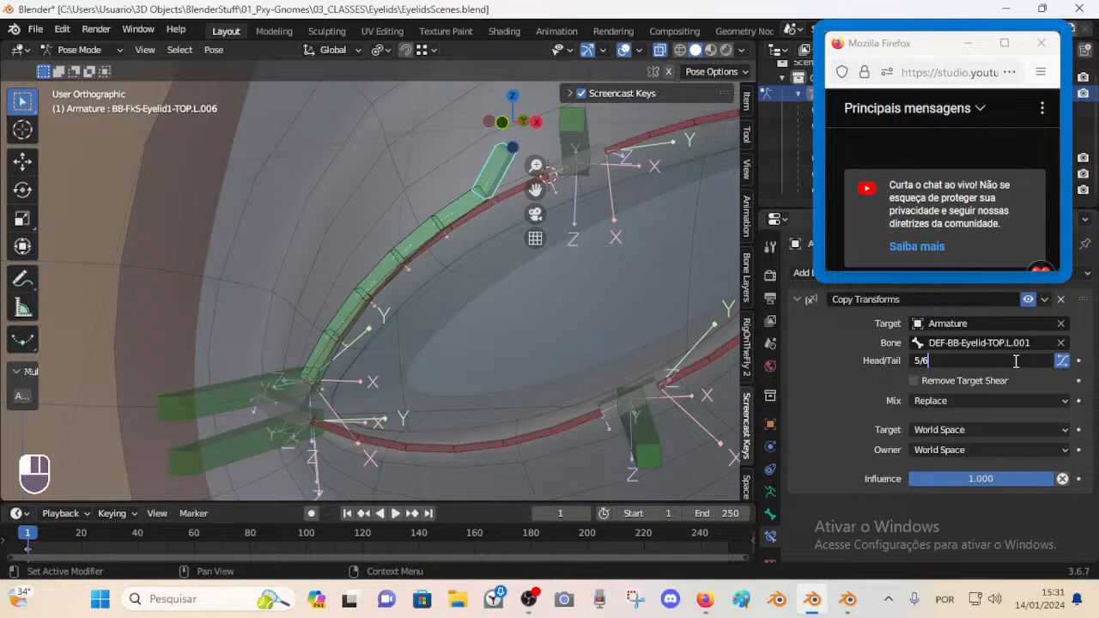
{"action": "key", "text": "Return"}
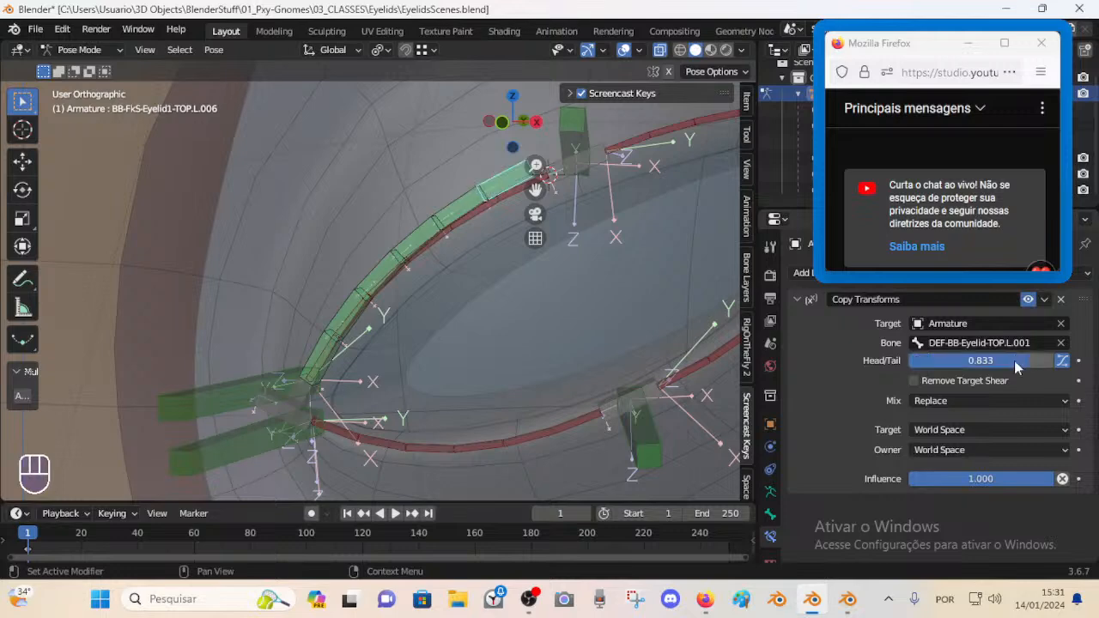
{"action": "left_click", "coordinate": [321, 350]}
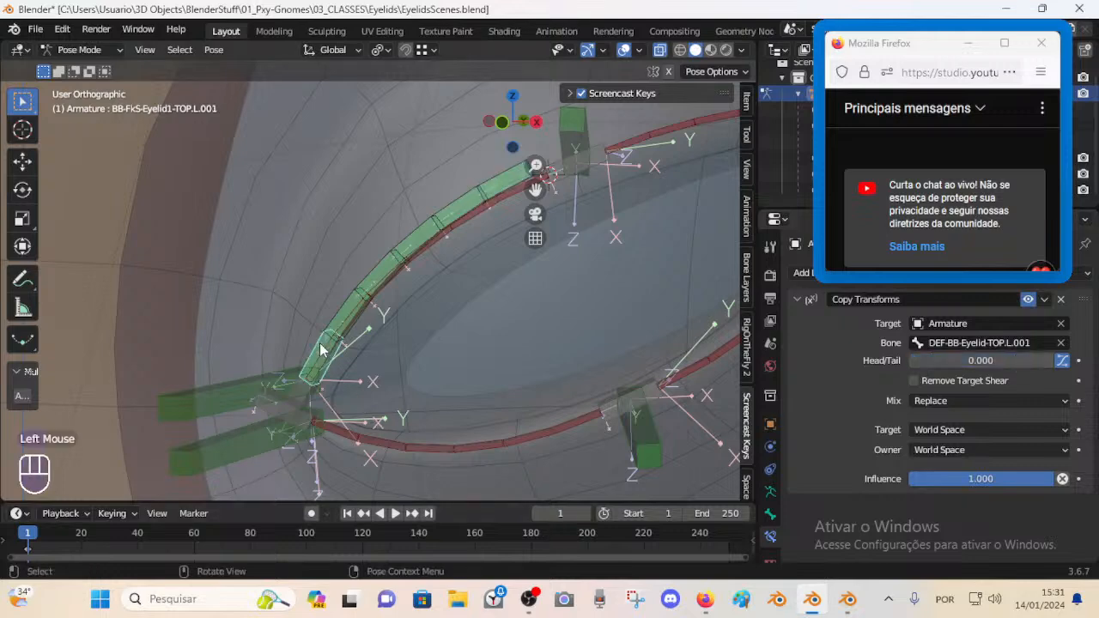
{"action": "double_click", "coordinate": [977, 361]}
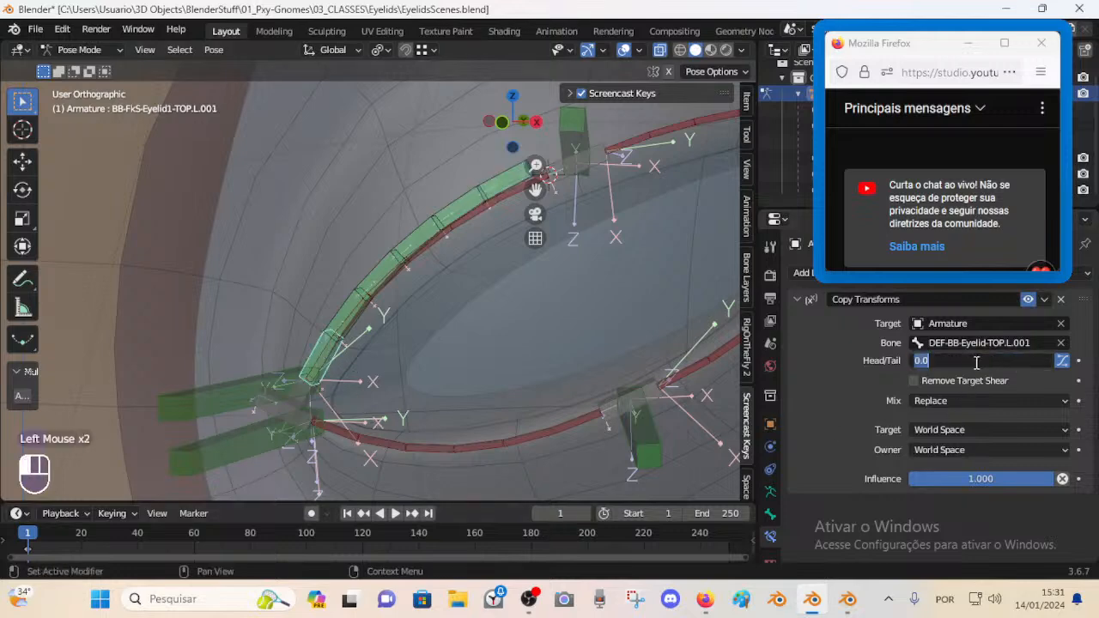
{"action": "type", "text": "0/6"}
{"action": "key", "text": "Return"}
- Try a Head/Tail value of 6 on the sixth segment bone's Copy Transforms constraint and restore it to 5/6
{"action": "middle_click_drag", "start_coordinate": [536, 191], "coordinate": [521, 240]}
{"action": "left_click", "coordinate": [511, 197]}
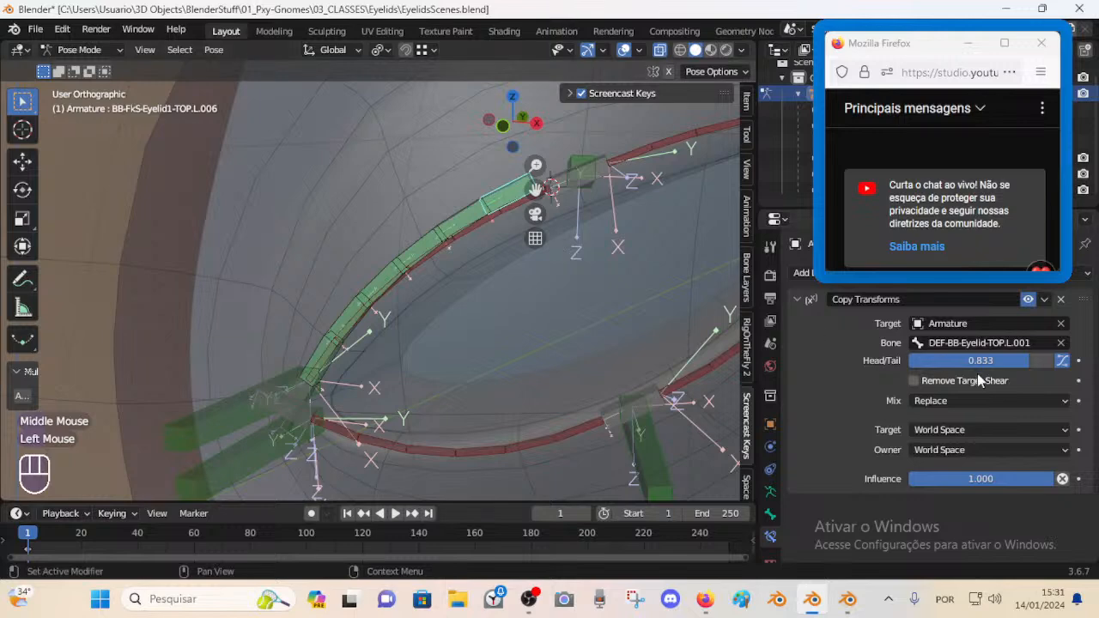
{"action": "double_click", "coordinate": [1017, 363]}
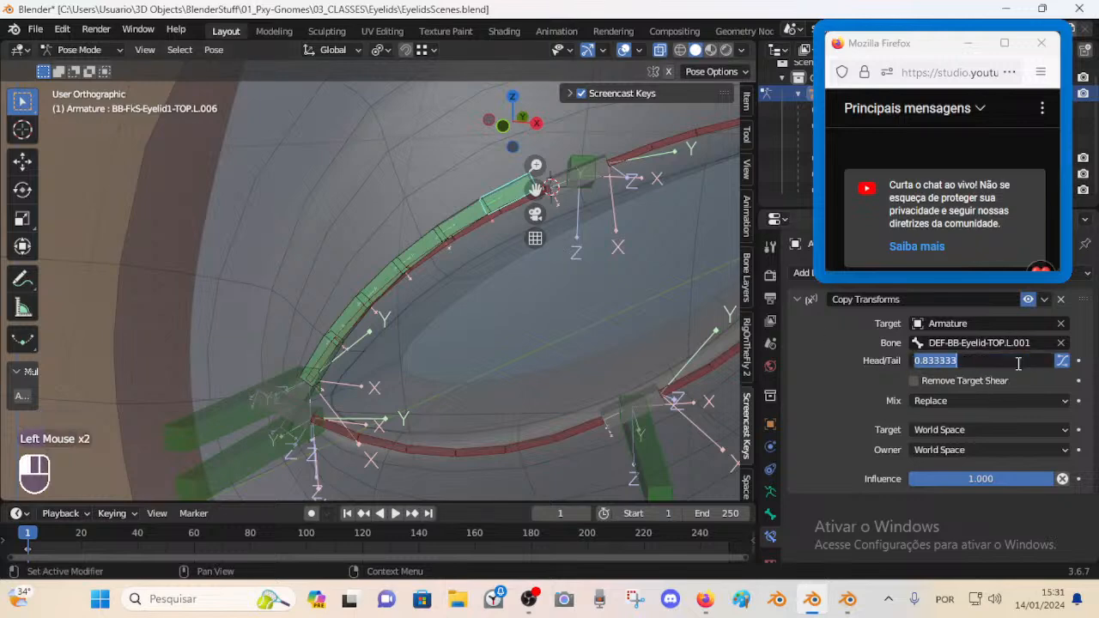
{"action": "type", "text": "6"}
{"action": "key", "text": "Return"}
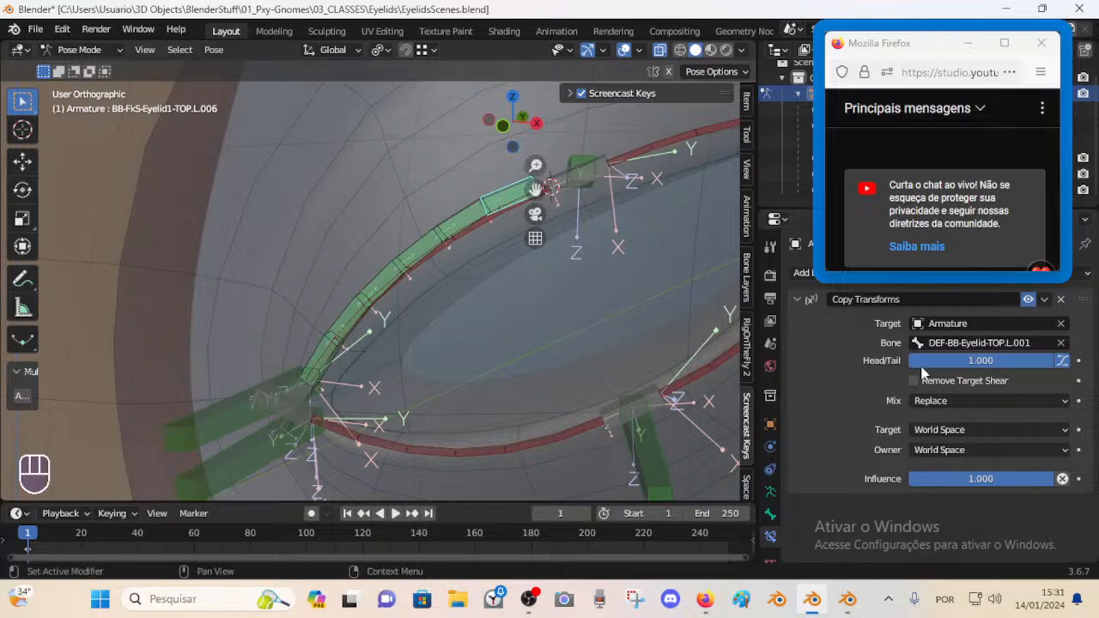
{"action": "left_click", "coordinate": [946, 359]}
{"action": "type", "text": "5/6"}
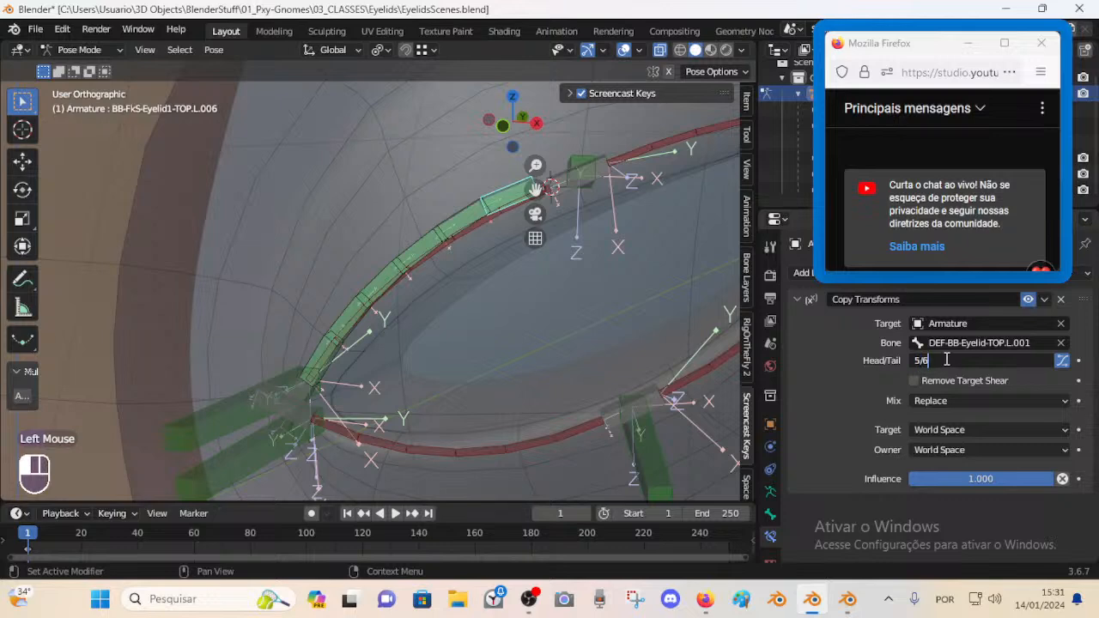
{"action": "key", "text": "Return"}
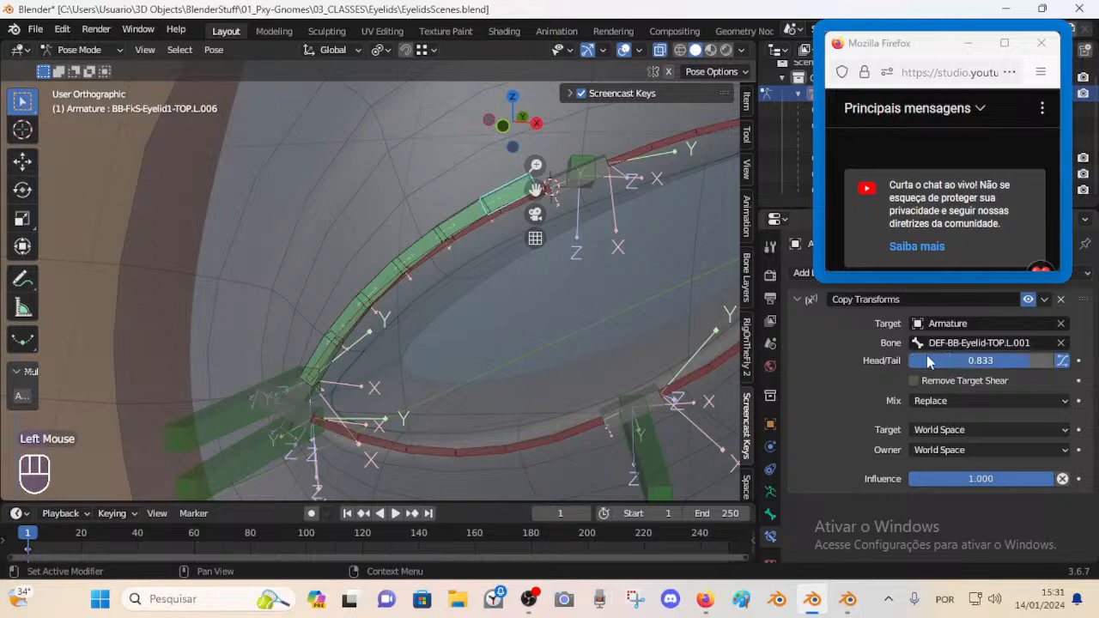
{"action": "left_click", "coordinate": [1000, 362]}
{"action": "left_click", "coordinate": [878, 355]}
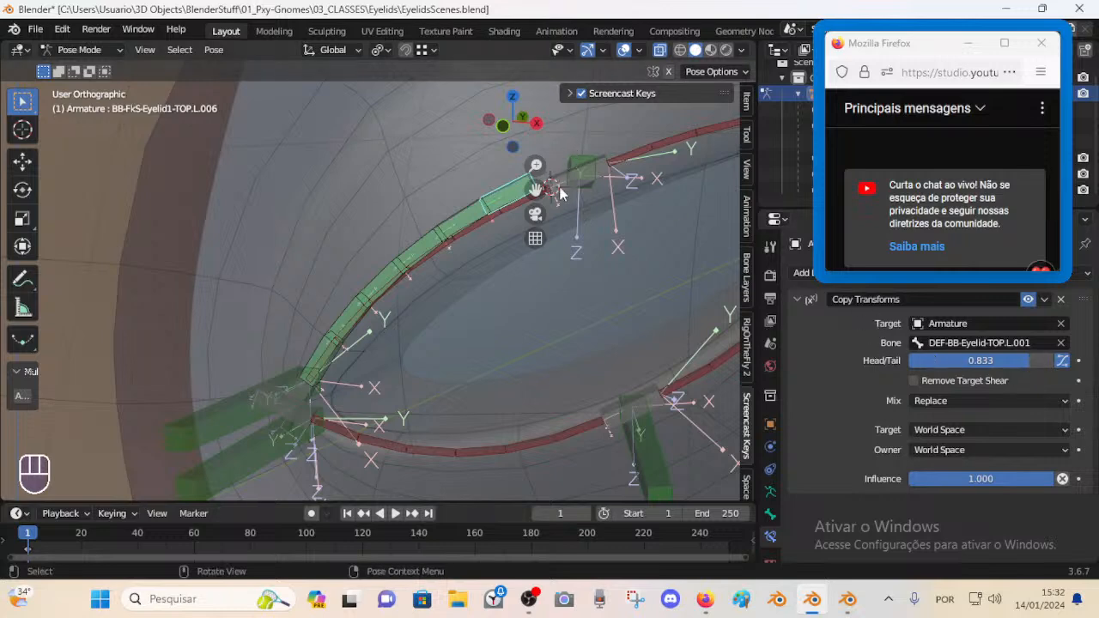
- Check the Copy Transforms Head/Tail values of the segment bones back along the upper eyelid chain
{"action": "left_click", "coordinate": [510, 197]}
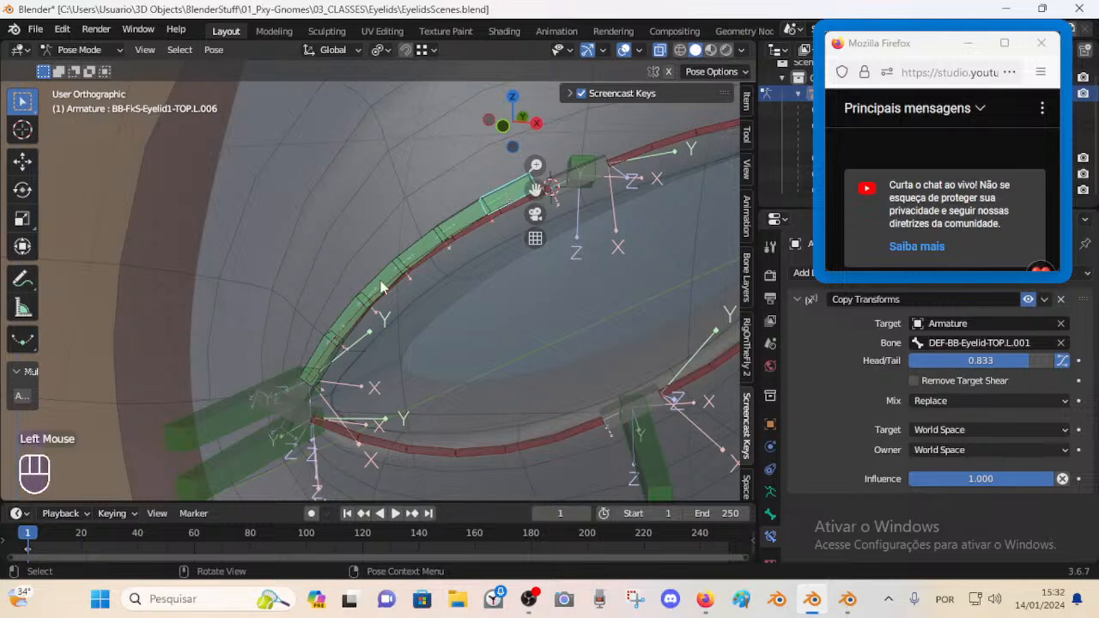
{"action": "left_click", "coordinate": [517, 193]}
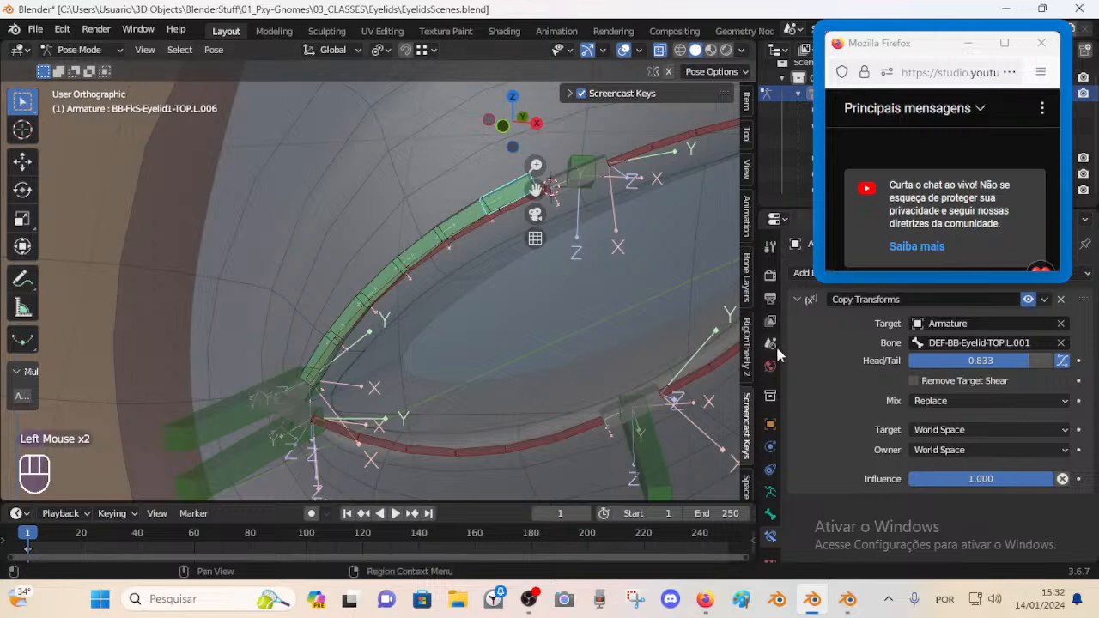
{"action": "left_click", "coordinate": [465, 214]}
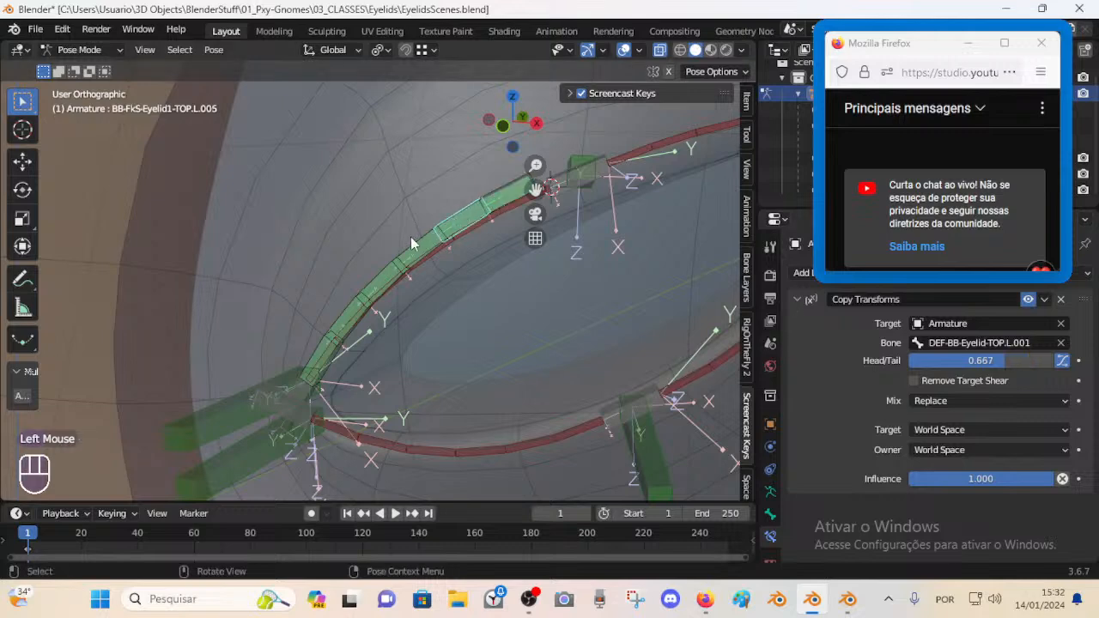
{"action": "left_click", "coordinate": [433, 234]}
{"action": "left_click", "coordinate": [414, 251]}
{"action": "left_click", "coordinate": [436, 232]}
{"action": "left_click", "coordinate": [461, 214]}
{"action": "left_click", "coordinate": [507, 195]}
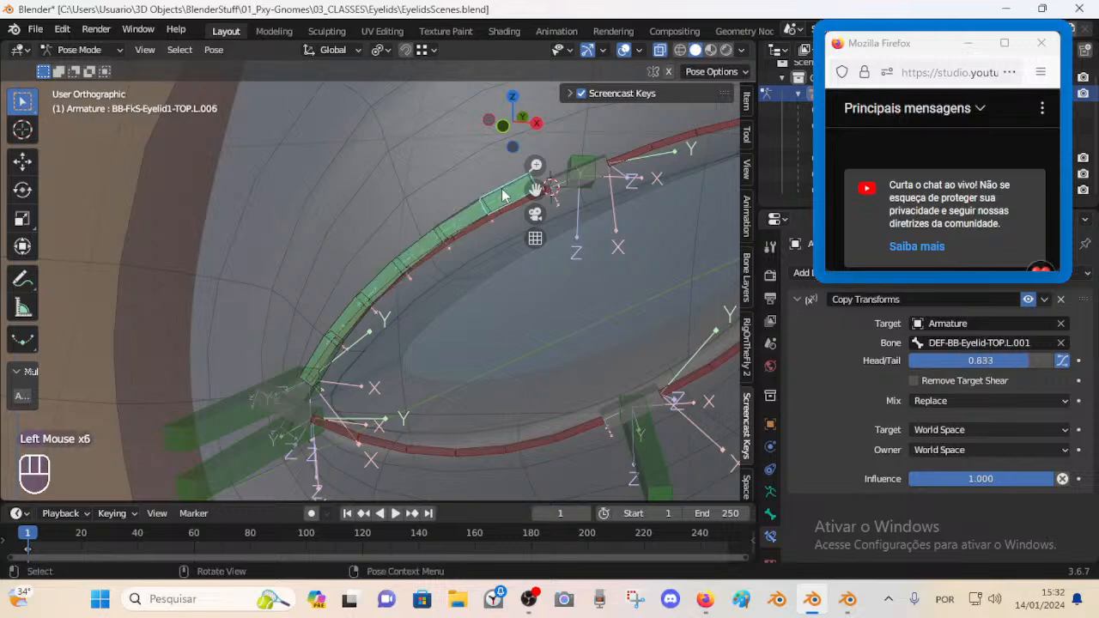
{"action": "left_click", "coordinate": [468, 220]}
{"action": "left_click", "coordinate": [429, 237]}
{"action": "left_click", "coordinate": [405, 258]}
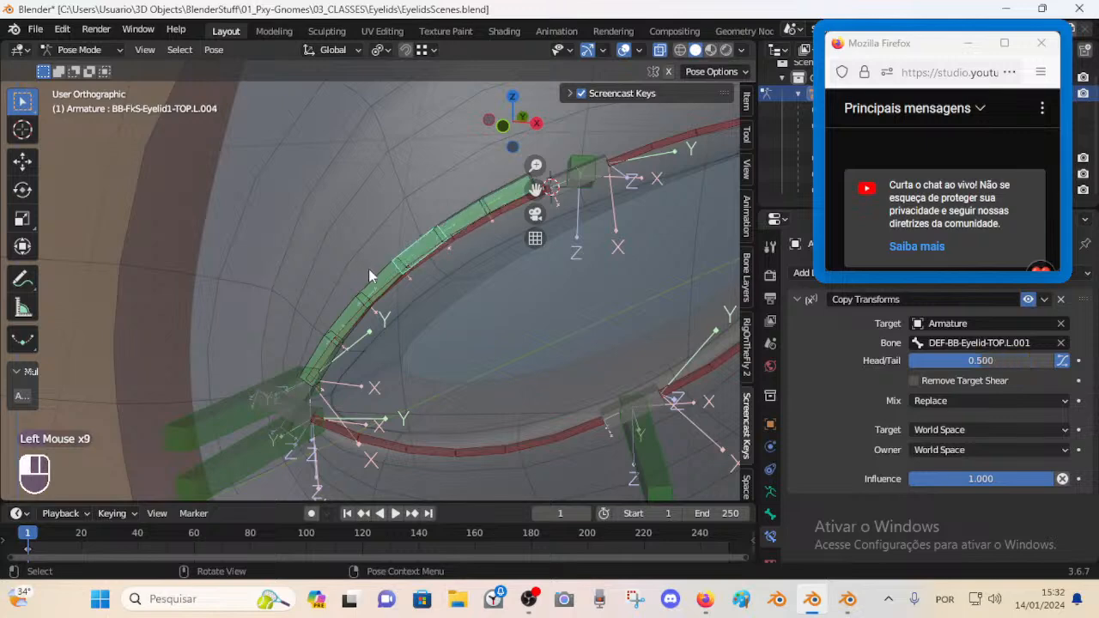
{"action": "left_click", "coordinate": [384, 276]}
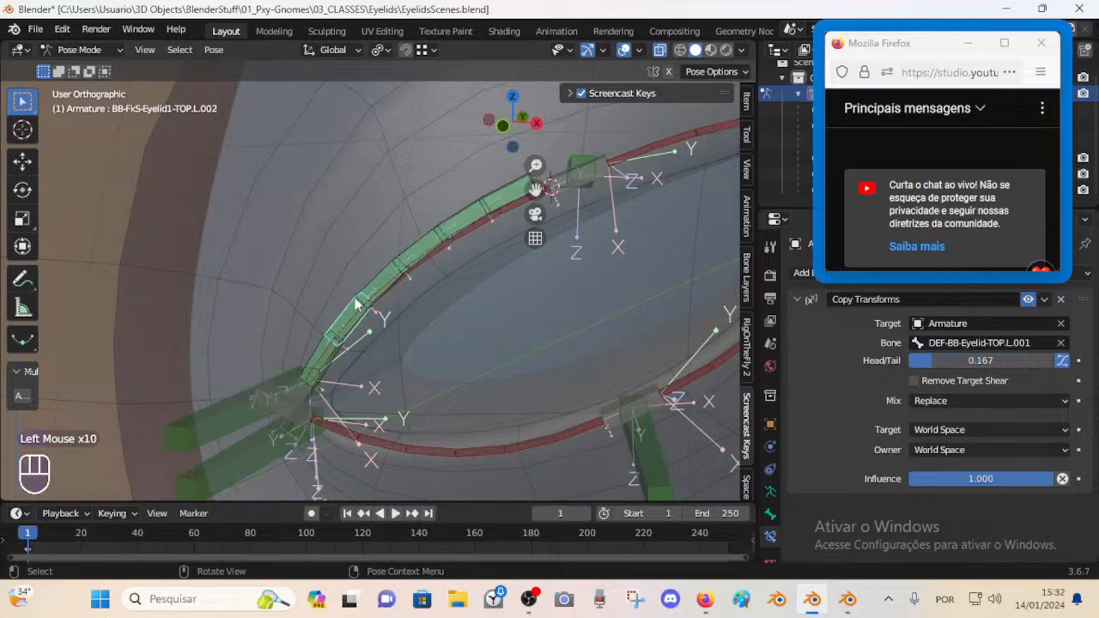
{"action": "left_click", "coordinate": [560, 180]}
{"action": "left_click", "coordinate": [520, 189]}
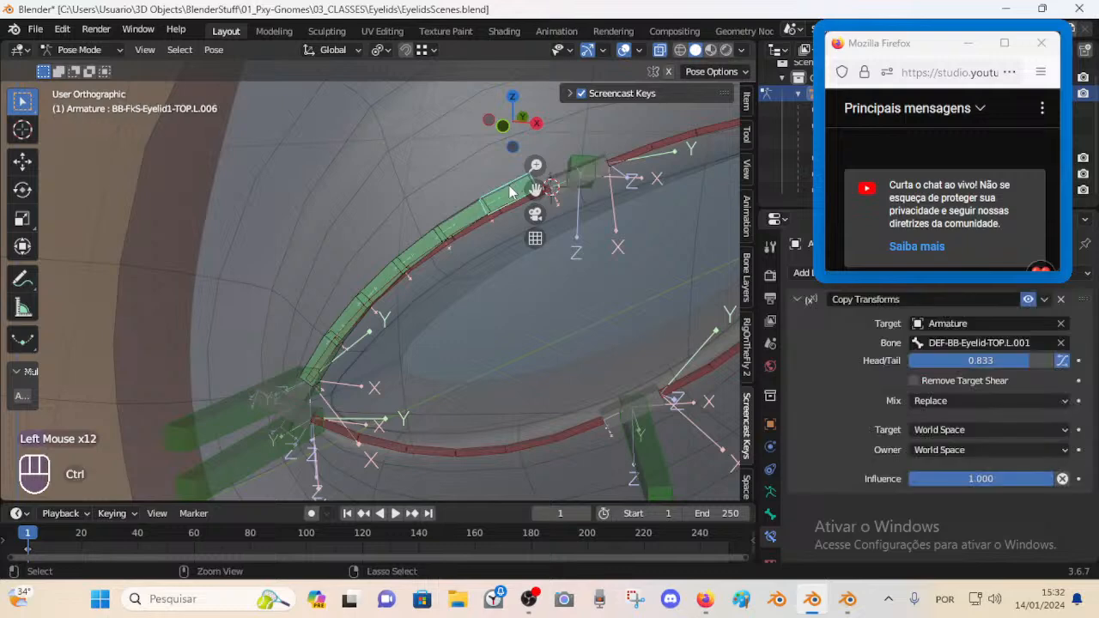
- Save the eyelid scene file
{"action": "key", "text": "ctrl+s"}
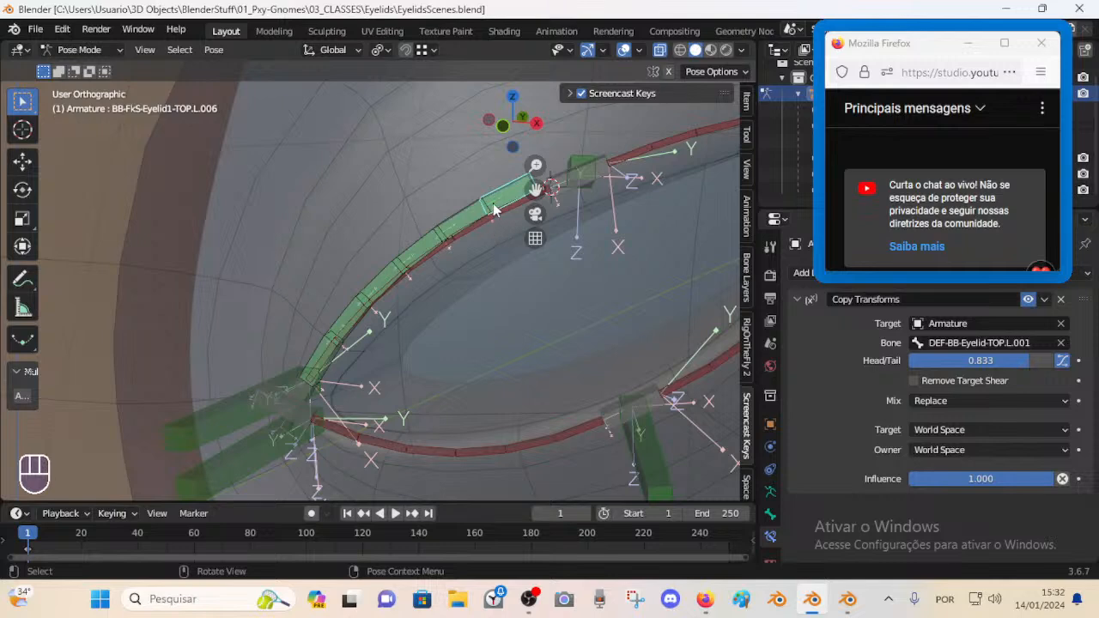
{"action": "middle_click_drag", "start_coordinate": [504, 227], "coordinate": [460, 225]}
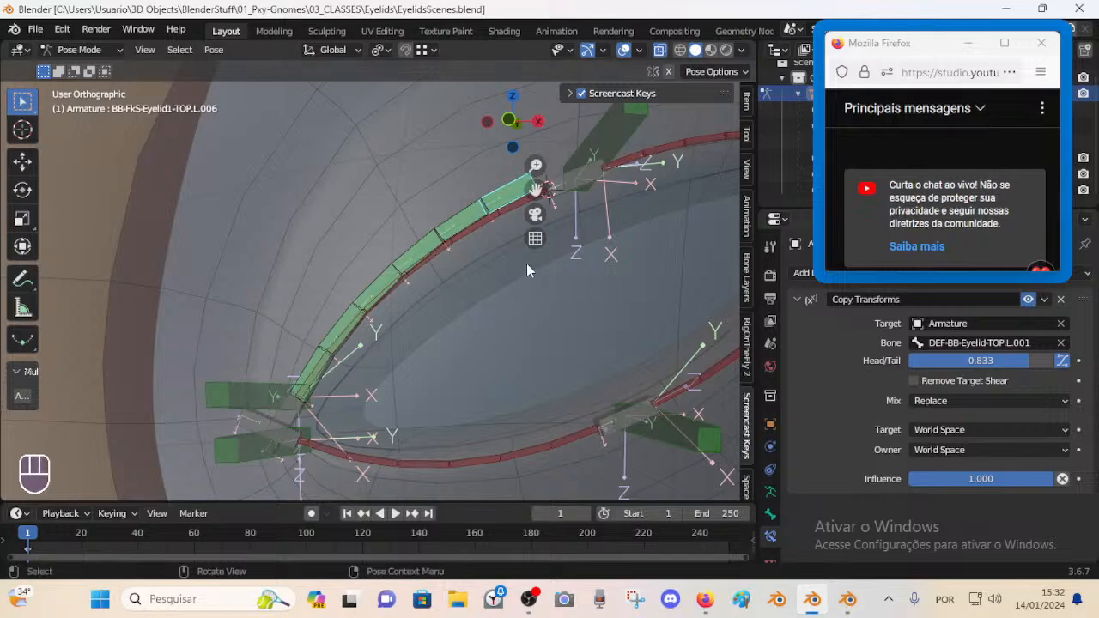
{"action": "middle_click_drag", "start_coordinate": [512, 232], "coordinate": [484, 248]}
- Disable the Copy Transforms constraint on all six upper eyelid segment bones at once and save the file
{"action": "left_click", "coordinate": [460, 218], "text": "shift"}
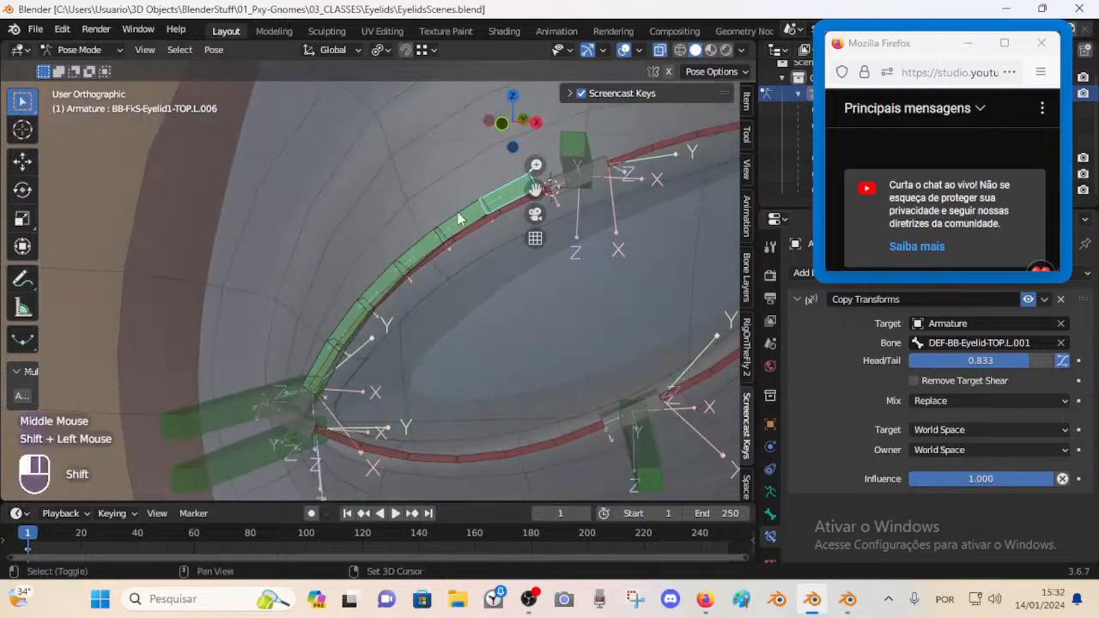
{"action": "left_click", "coordinate": [421, 250], "text": "shift"}
{"action": "left_click", "coordinate": [380, 286], "text": "shift"}
{"action": "left_click", "coordinate": [345, 311], "text": "shift"}
{"action": "left_click", "coordinate": [325, 350], "text": "shift"}
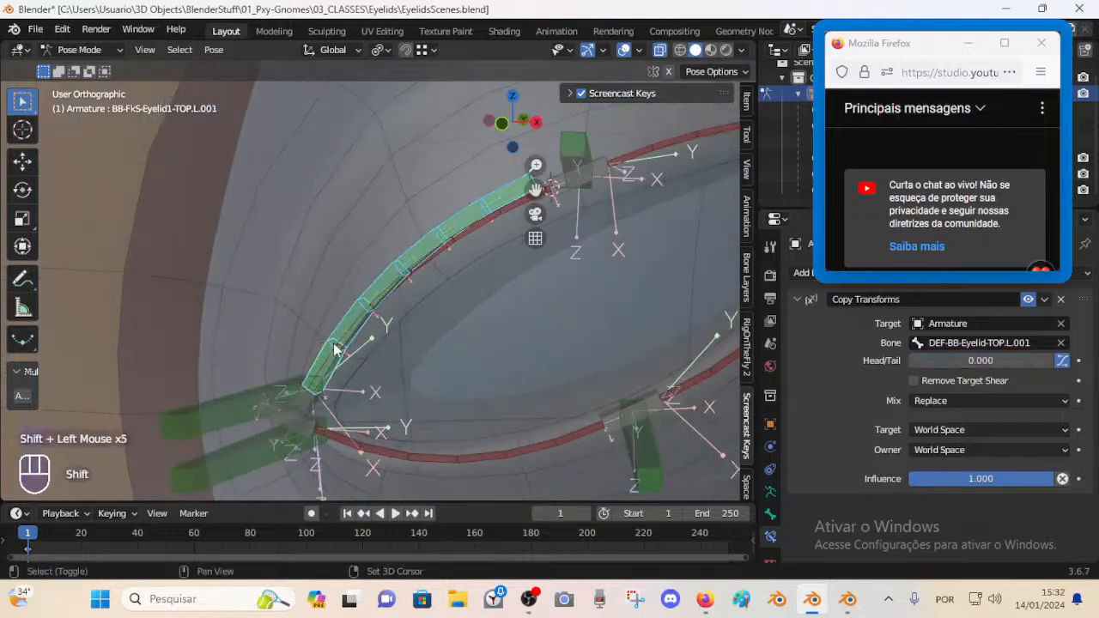
{"action": "left_click", "coordinate": [1029, 299], "text": "alt"}
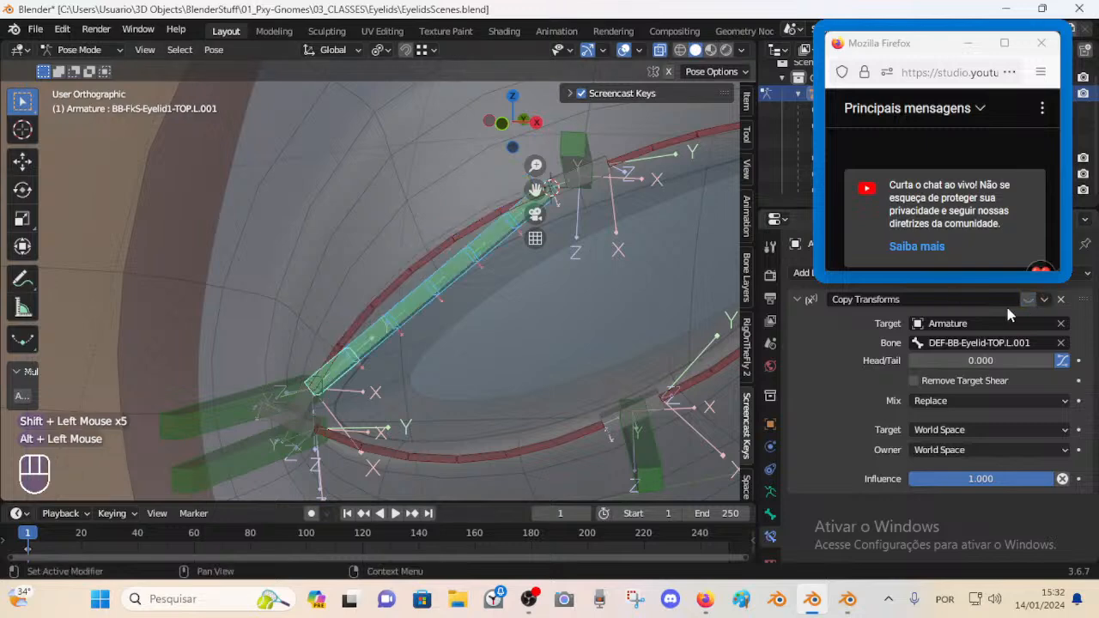
{"action": "key", "text": "ctrl+s"}
- Inspect the sixth and first segment bones along the eyelid with their Copy Transforms constraints switched off
{"action": "middle_click_drag", "start_coordinate": [513, 254], "coordinate": [491, 247]}
{"action": "key", "text": "alt+a"}
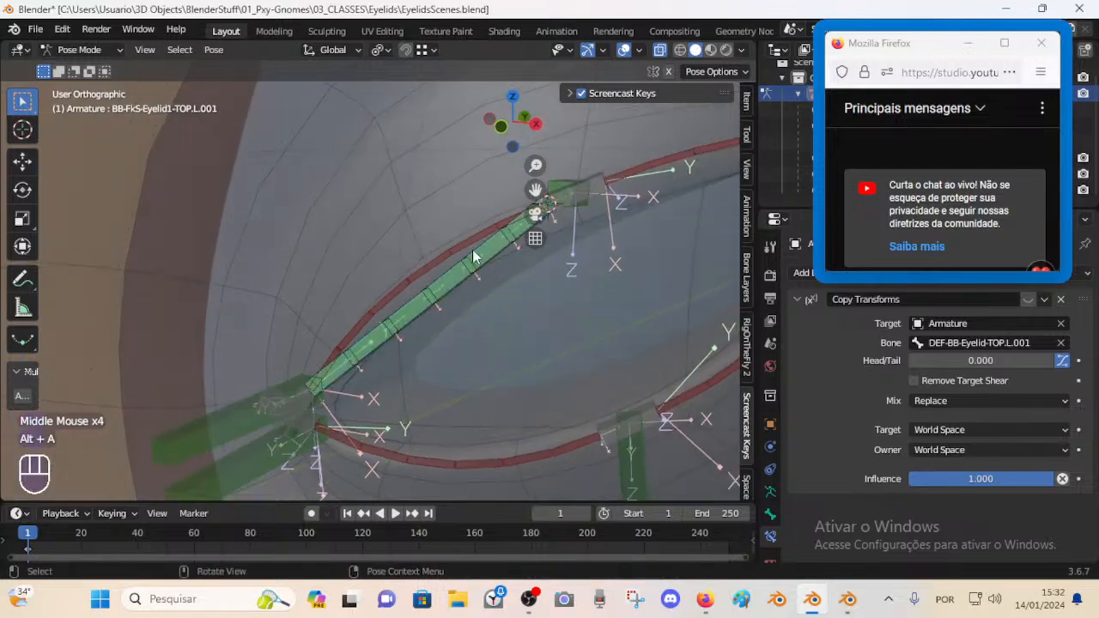
{"action": "left_click", "coordinate": [515, 237]}
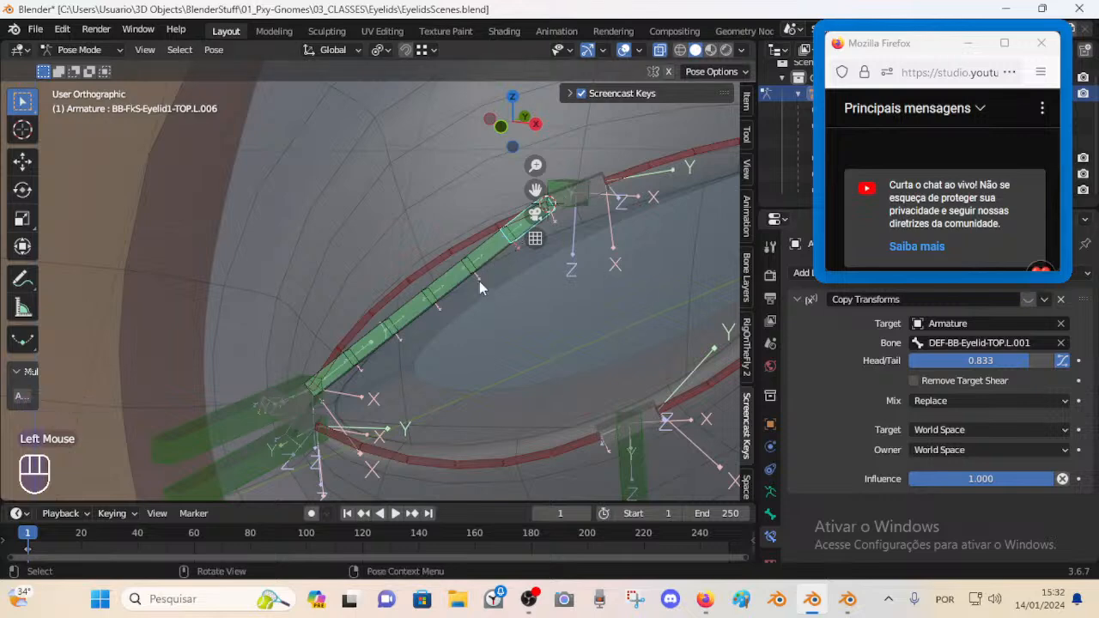
{"action": "left_click", "coordinate": [348, 372]}
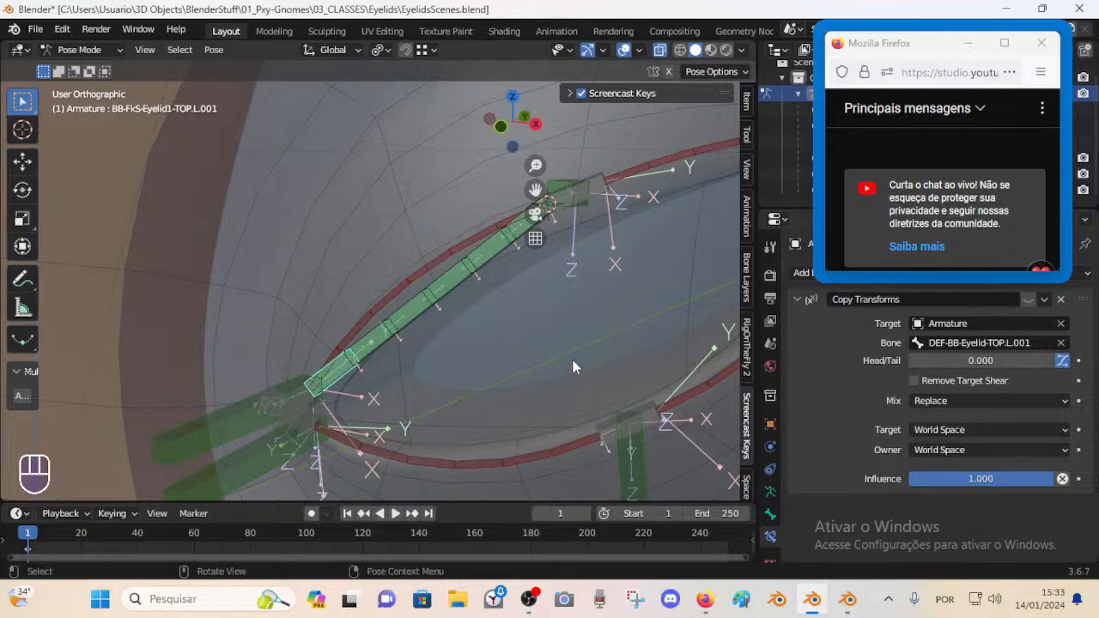
{"action": "mouse_move", "coordinate": [362, 344]}
{"action": "middle_mouse_down"}
{"action": "mouse_move", "coordinate": [322, 335]}
{"action": "mouse_move", "coordinate": [357, 348]}
{"action": "middle_mouse_up"}
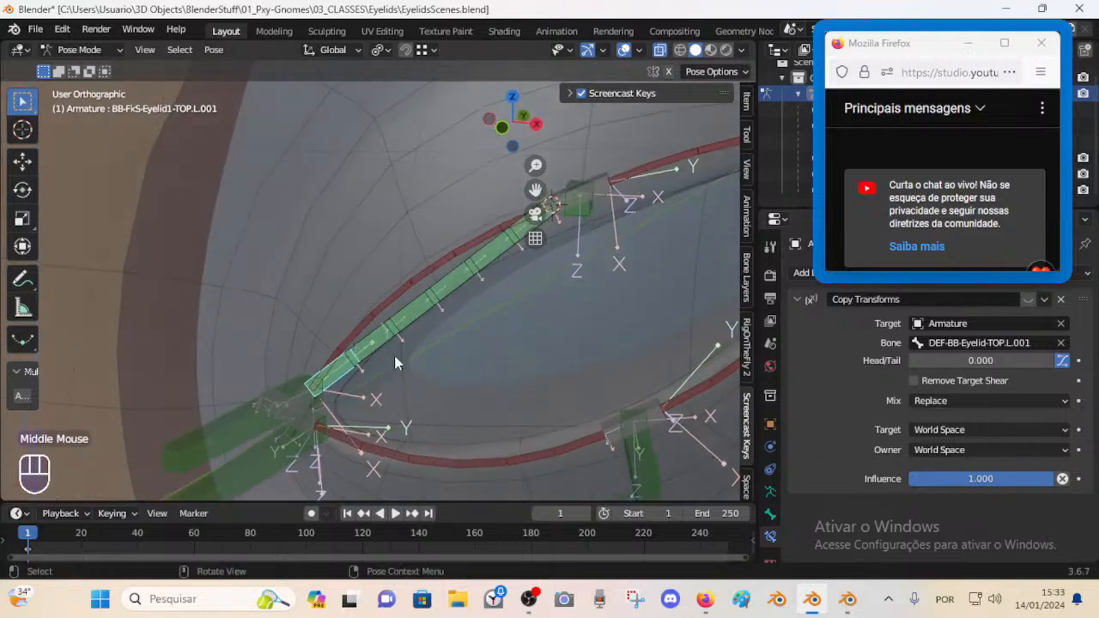
{"action": "middle_click_drag", "start_coordinate": [430, 338], "coordinate": [273, 383]}
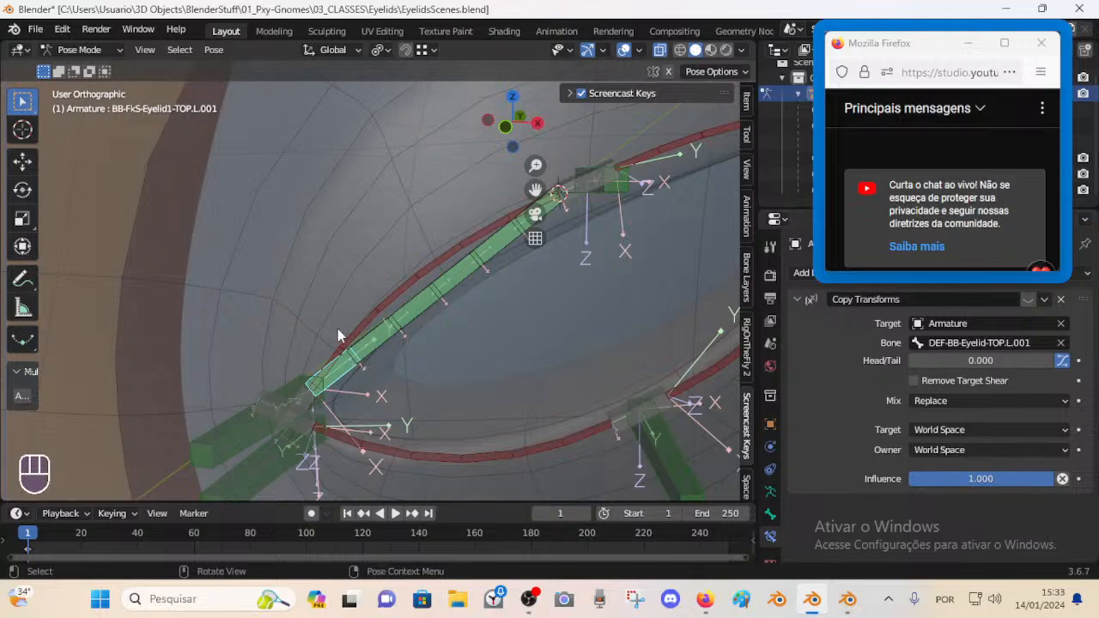
- Add an Armature constraint to the first segment bone, with the upper eyelid bendy bone also selected
{"action": "left_click", "coordinate": [345, 366]}
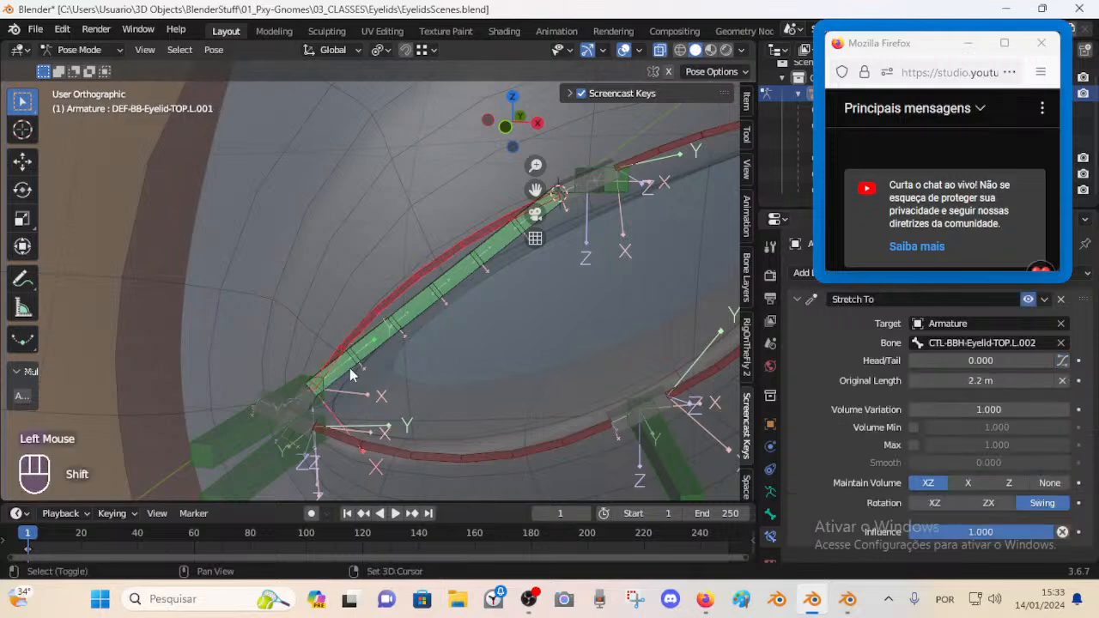
{"action": "left_click", "coordinate": [349, 371], "text": "shift"}
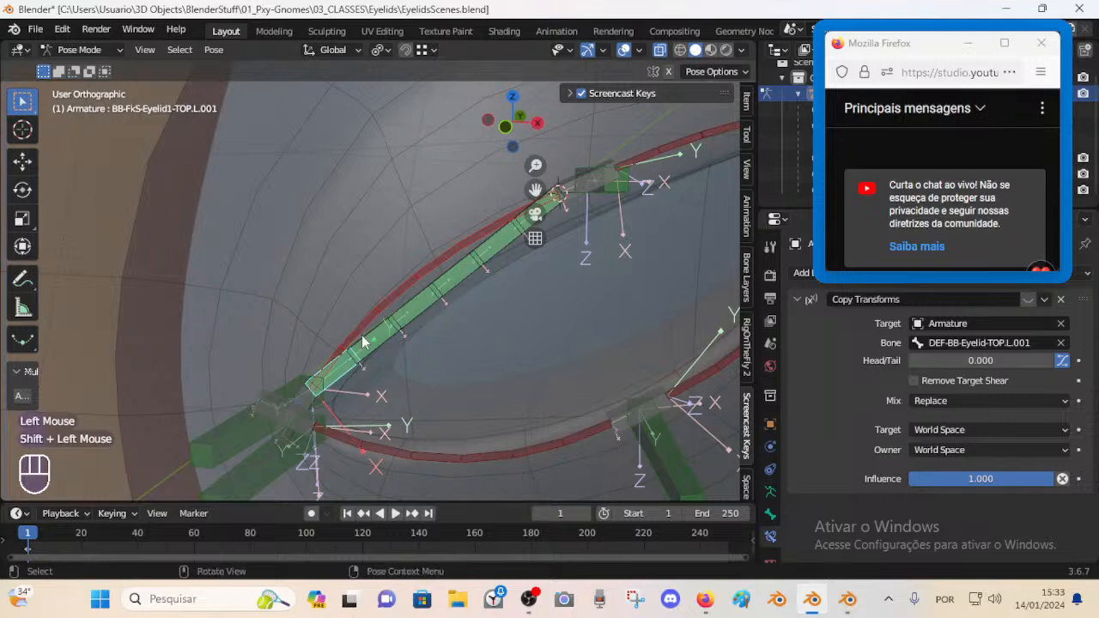
{"action": "left_click", "coordinate": [350, 371]}
{"action": "left_click", "coordinate": [352, 374], "text": "shift"}
{"action": "key", "text": "shift+ctrl+c"}
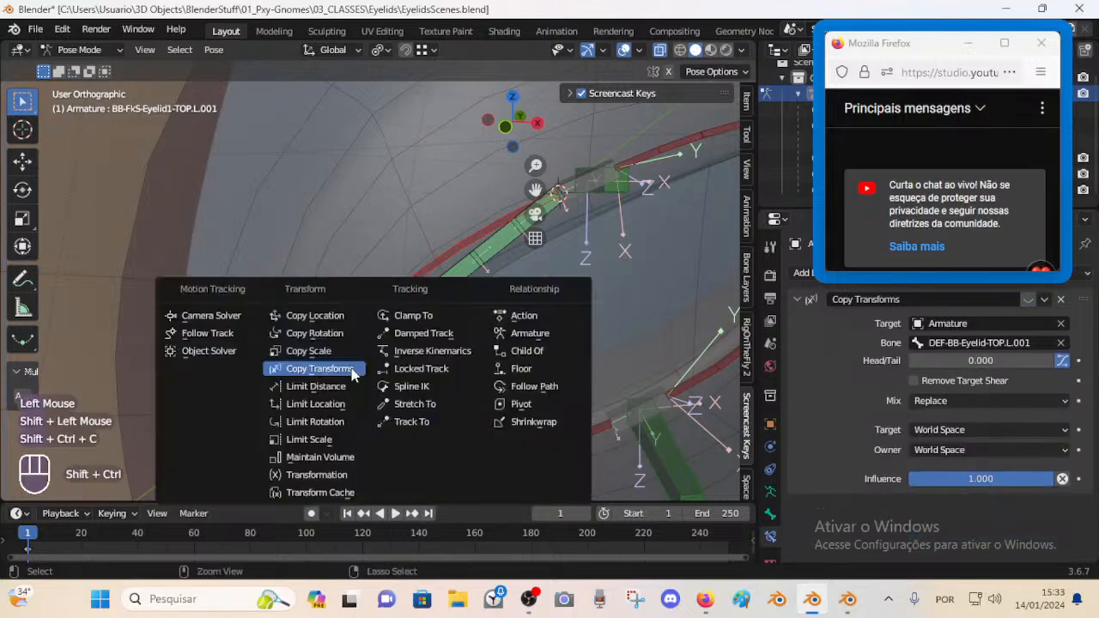
{"action": "left_click", "coordinate": [507, 335]}
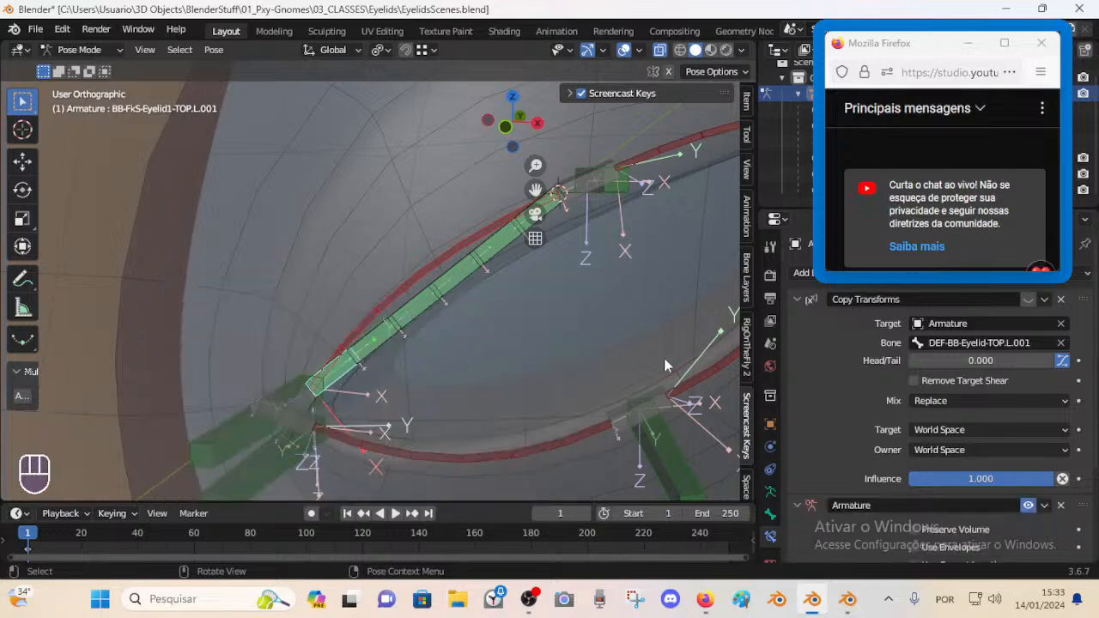
- Add a target to the first segment bone's Armature constraint, using the Armature object and bone DEF-BB-Eyelid-TOP.L.001
{"action": "left_click", "coordinate": [802, 303]}
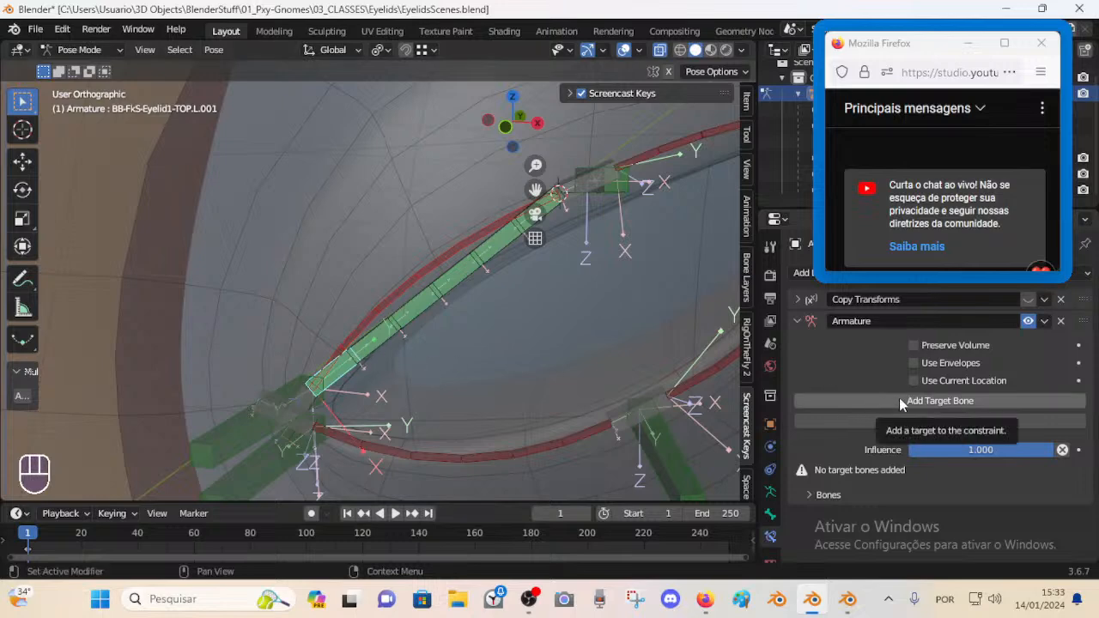
{"action": "left_click", "coordinate": [336, 372]}
{"action": "key", "text": "F2"}
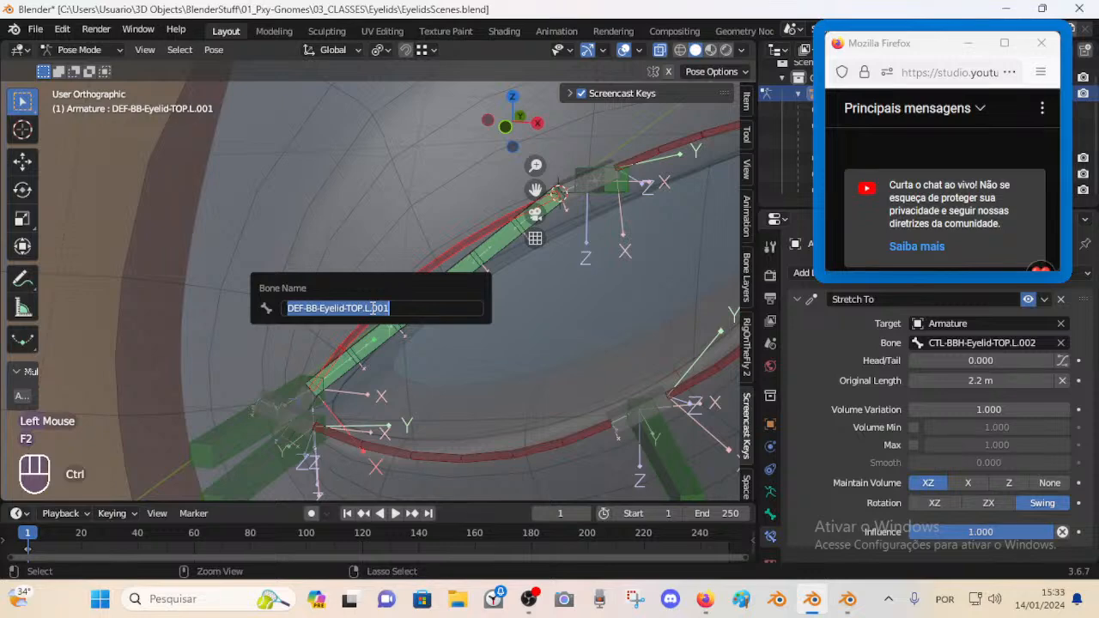
{"action": "left_click", "coordinate": [336, 369]}
{"action": "left_click", "coordinate": [958, 399]}
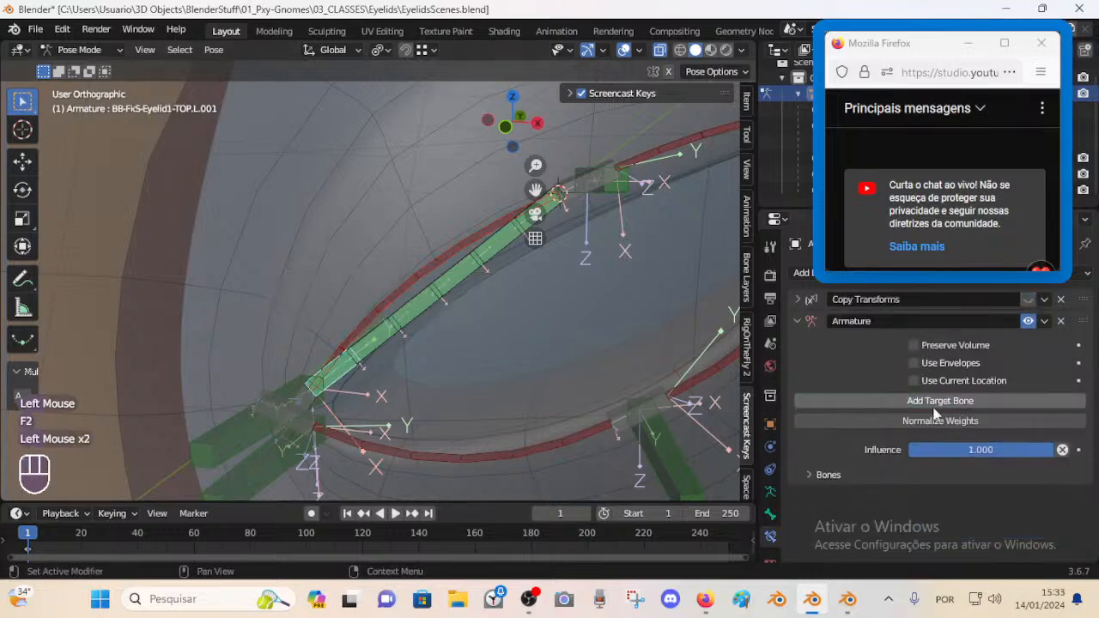
{"action": "left_click", "coordinate": [829, 475]}
{"action": "left_click", "coordinate": [884, 501]}
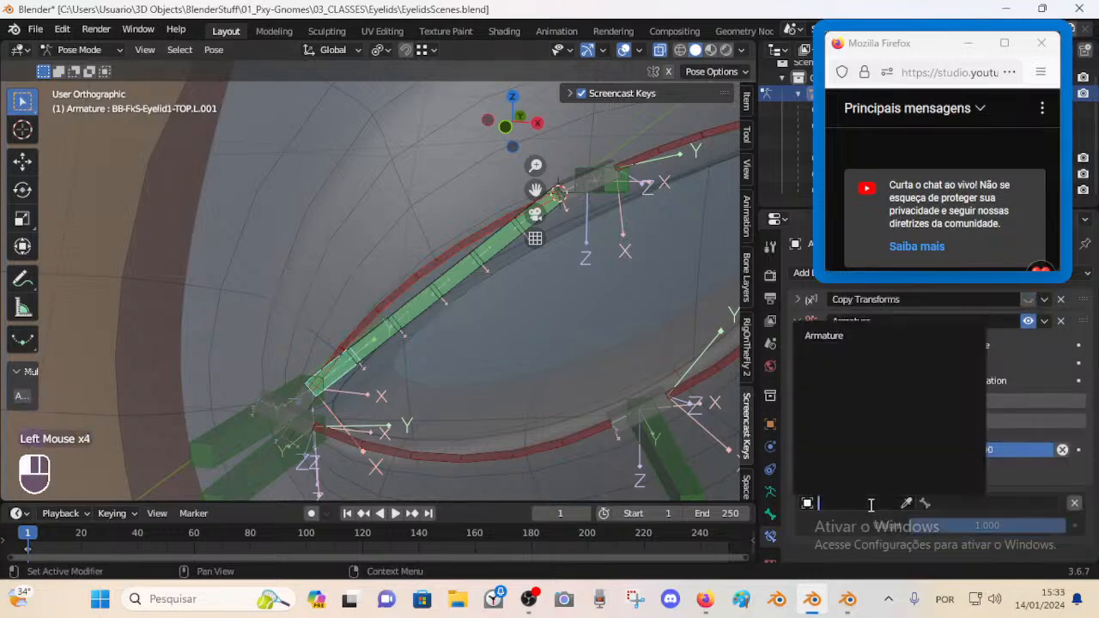
{"action": "left_click", "coordinate": [841, 337]}
{"action": "left_click", "coordinate": [960, 505]}
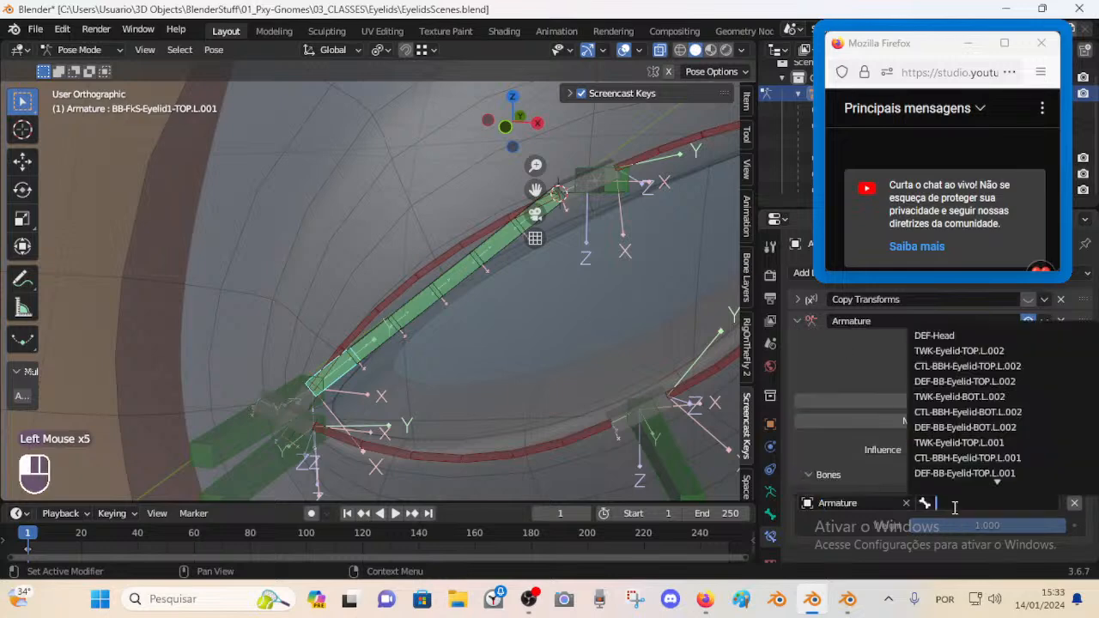
{"action": "key", "text": "Return"}
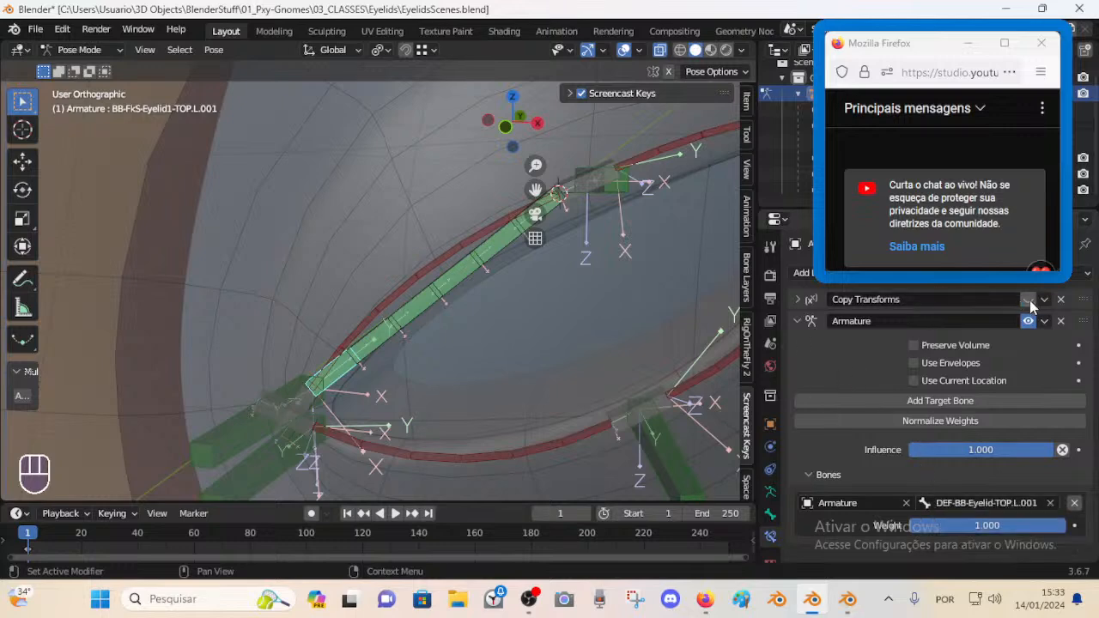
- Clear the parent of all six segment bones in Edit Mode and return to Pose Mode
{"action": "left_click", "coordinate": [342, 383]}
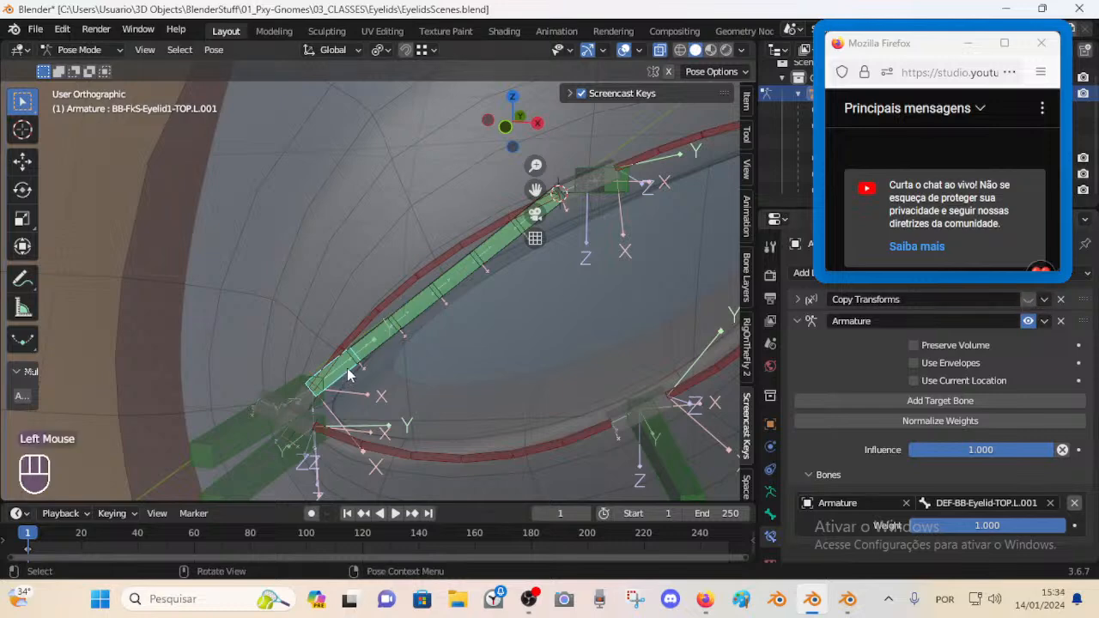
{"action": "key", "text": "g"}
{"action": "key", "text": "Tab"}
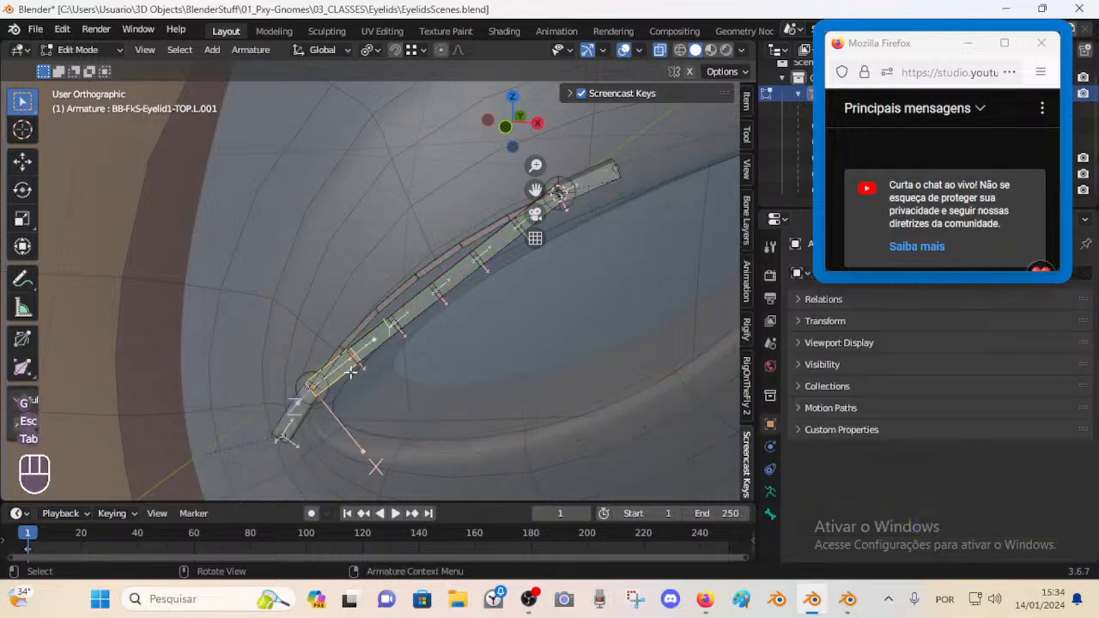
{"action": "left_click", "coordinate": [365, 344], "text": "shift"}
{"action": "left_click", "coordinate": [414, 311], "text": "shift"}
{"action": "left_click", "coordinate": [458, 276], "text": "shift"}
{"action": "left_click", "coordinate": [491, 249], "text": "shift"}
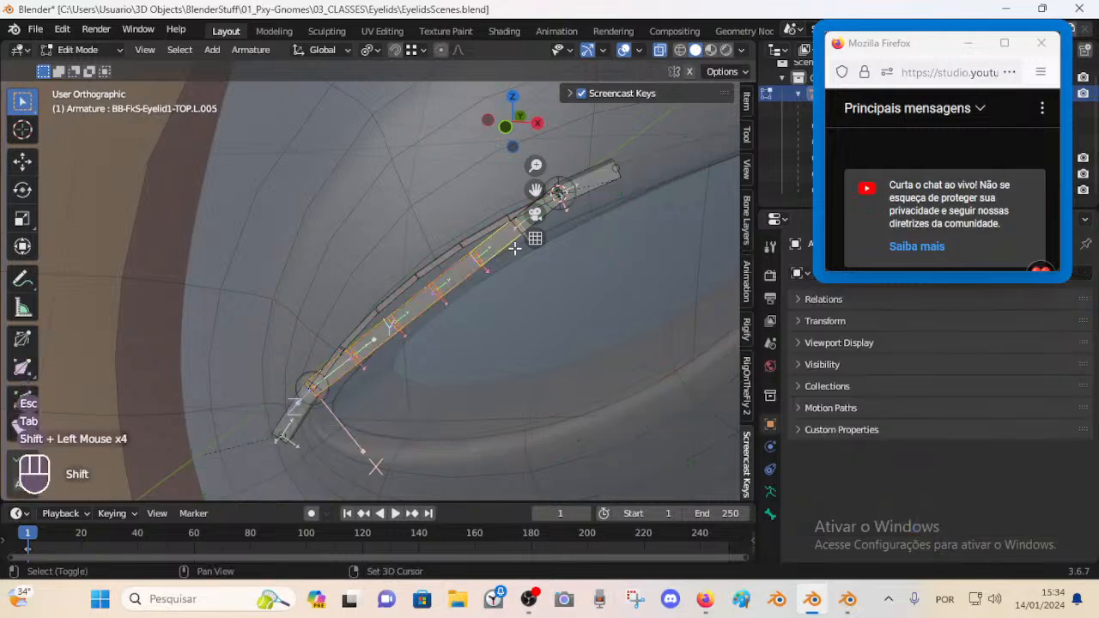
{"action": "middle_click_drag", "start_coordinate": [506, 270], "coordinate": [468, 288], "text": "shift"}
{"action": "left_click", "coordinate": [498, 243], "text": "shift"}
{"action": "key", "text": "alt+p"}
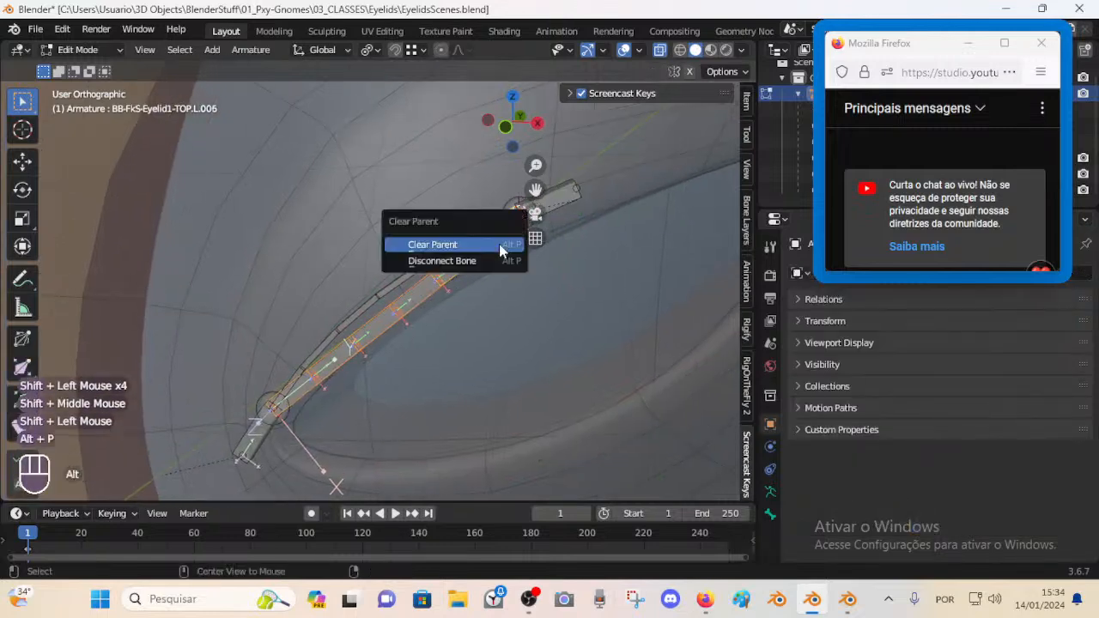
{"action": "left_click", "coordinate": [499, 244]}
{"action": "key", "text": "Tab"}
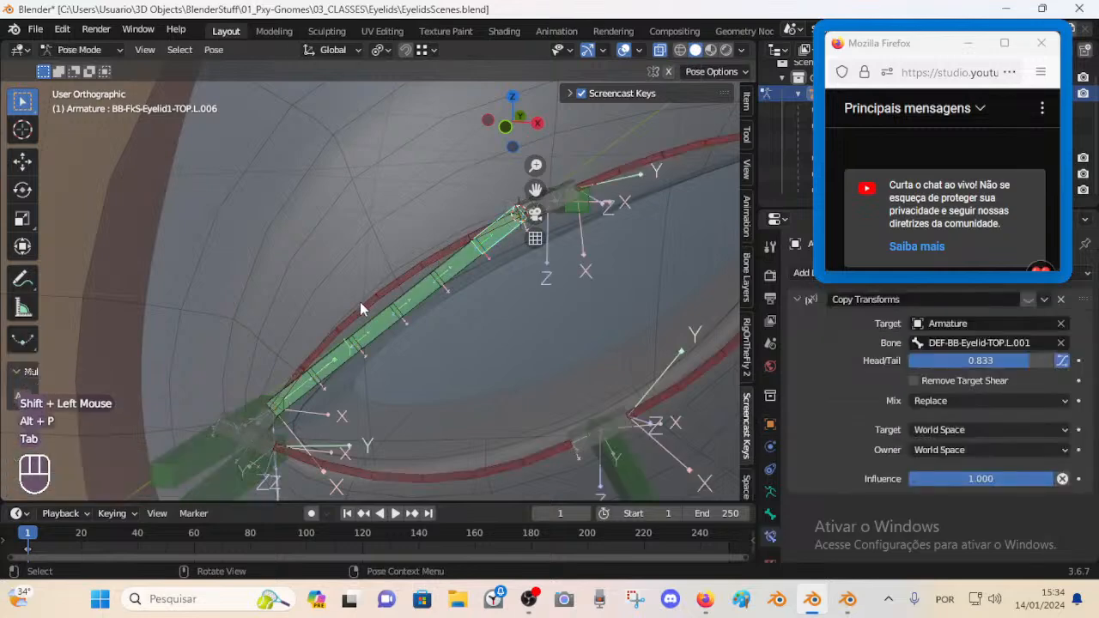
- Try moving the first and second segment bones and the eye-corner tweak bone, cancelling each move
{"action": "left_click", "coordinate": [309, 388]}
{"action": "key", "text": "g"}
{"action": "key", "text": "Escape"}
{"action": "left_click", "coordinate": [331, 367]}
{"action": "key", "text": "g"}
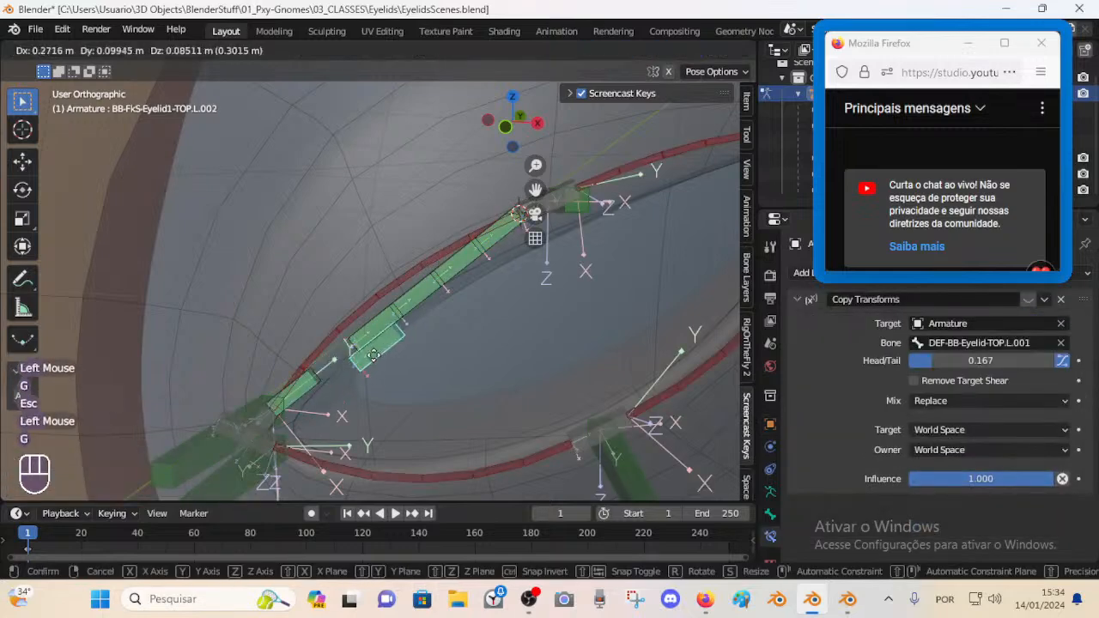
{"action": "key", "text": "Escape"}
{"action": "scroll", "coordinate": [241, 415], "scroll_direction": "down", "scroll_amount": 1}
{"action": "left_click", "coordinate": [239, 419]}
{"action": "key", "text": "g"}
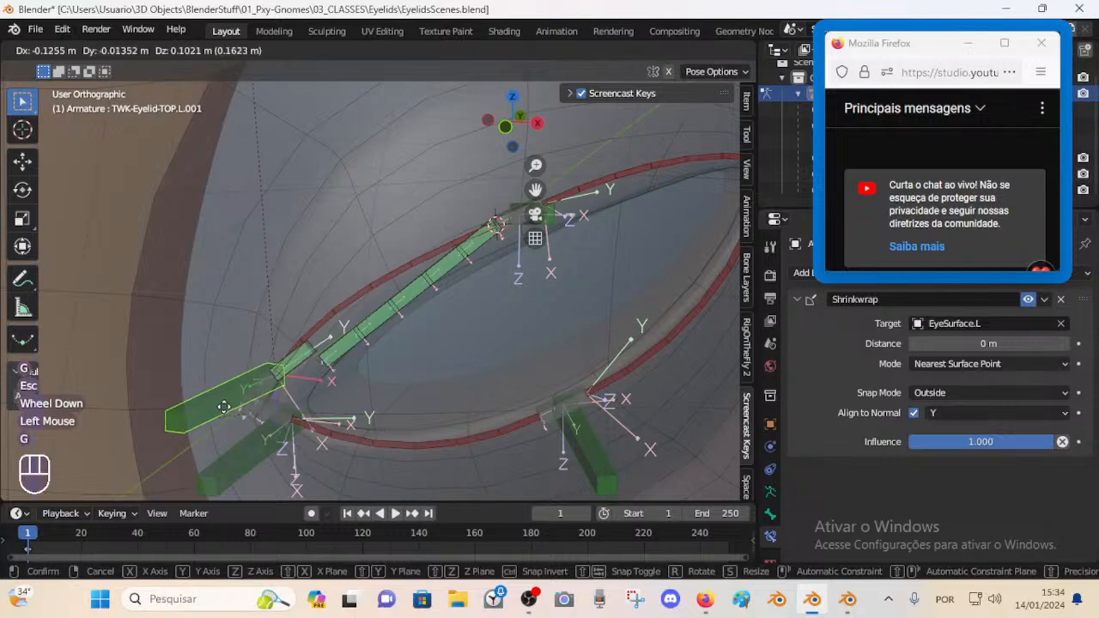
{"action": "key", "text": "Escape"}
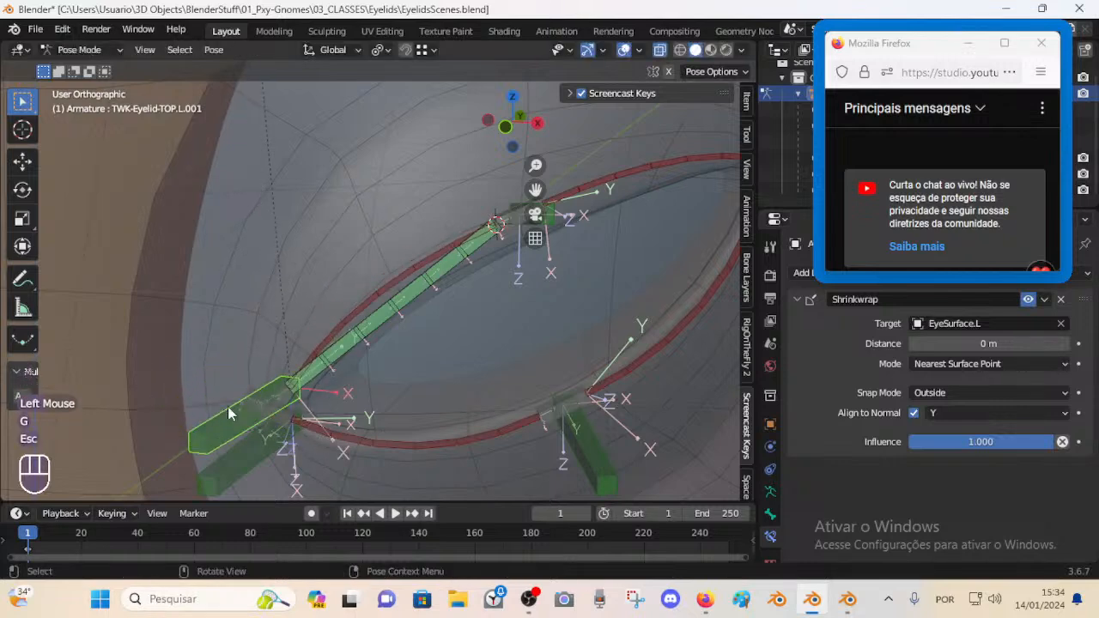
- Select all six segment bones with the first one active and bring up the Copy Attributes choices
{"action": "left_click", "coordinate": [332, 353]}
{"action": "left_click", "coordinate": [312, 378]}
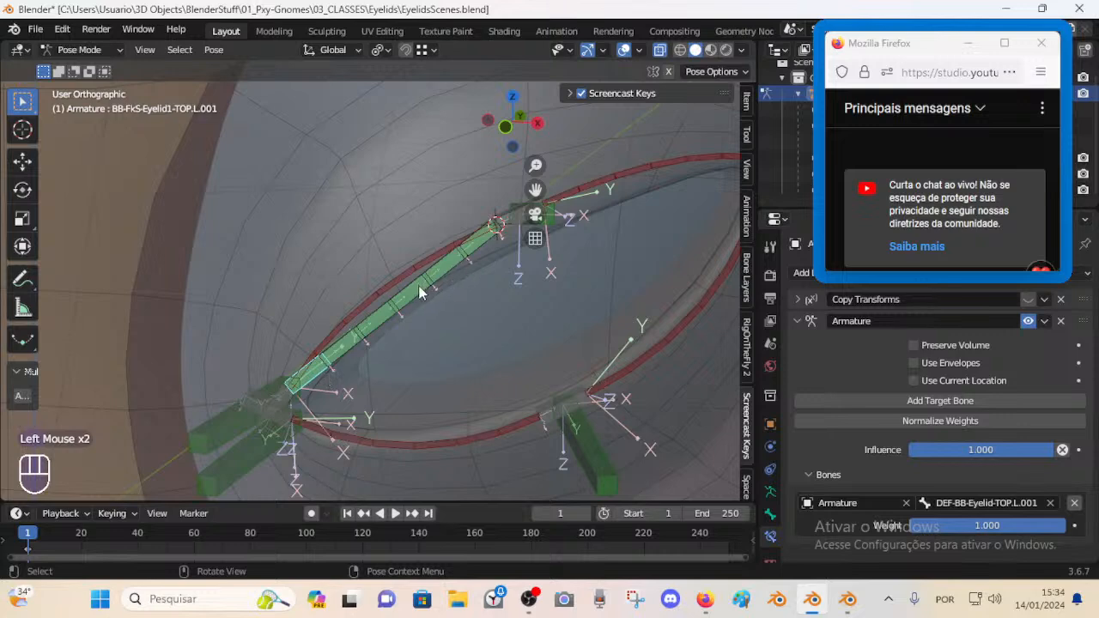
{"action": "key", "text": "l"}
{"action": "key", "text": "l"}
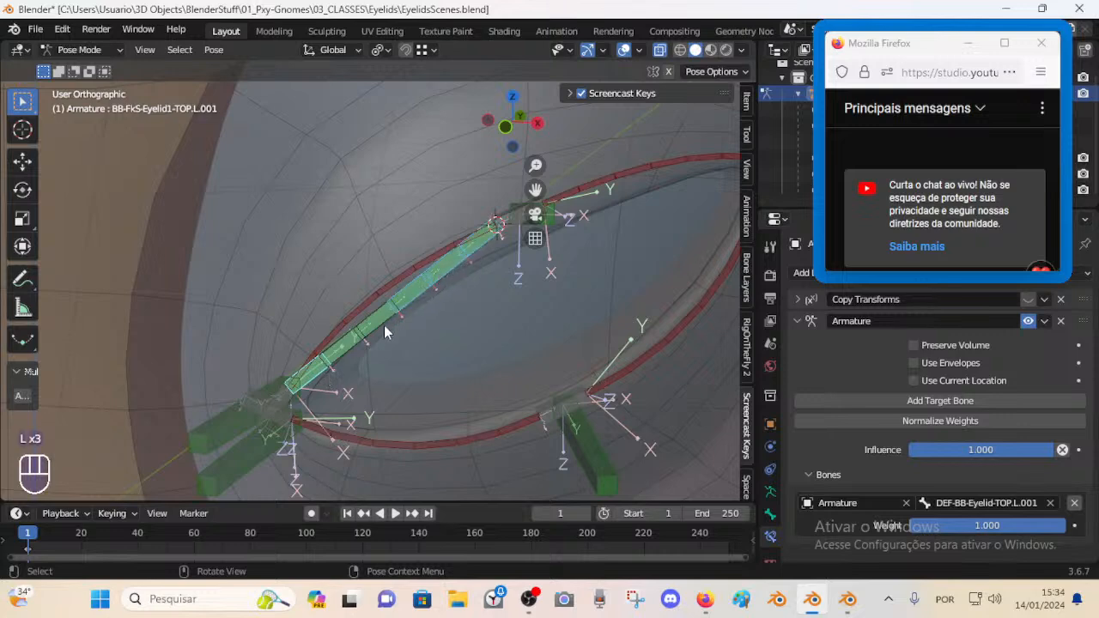
{"action": "key", "text": "l"}
{"action": "key", "text": "l"}
{"action": "left_click", "coordinate": [318, 378], "text": "shift"}
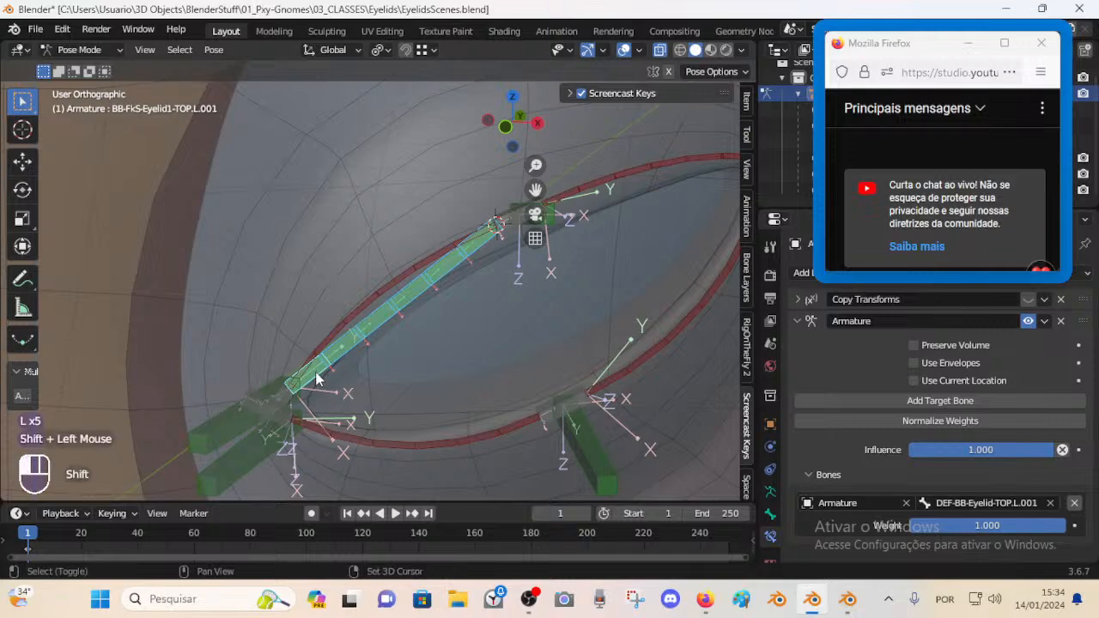
{"action": "left_click", "coordinate": [331, 374], "text": "shift"}
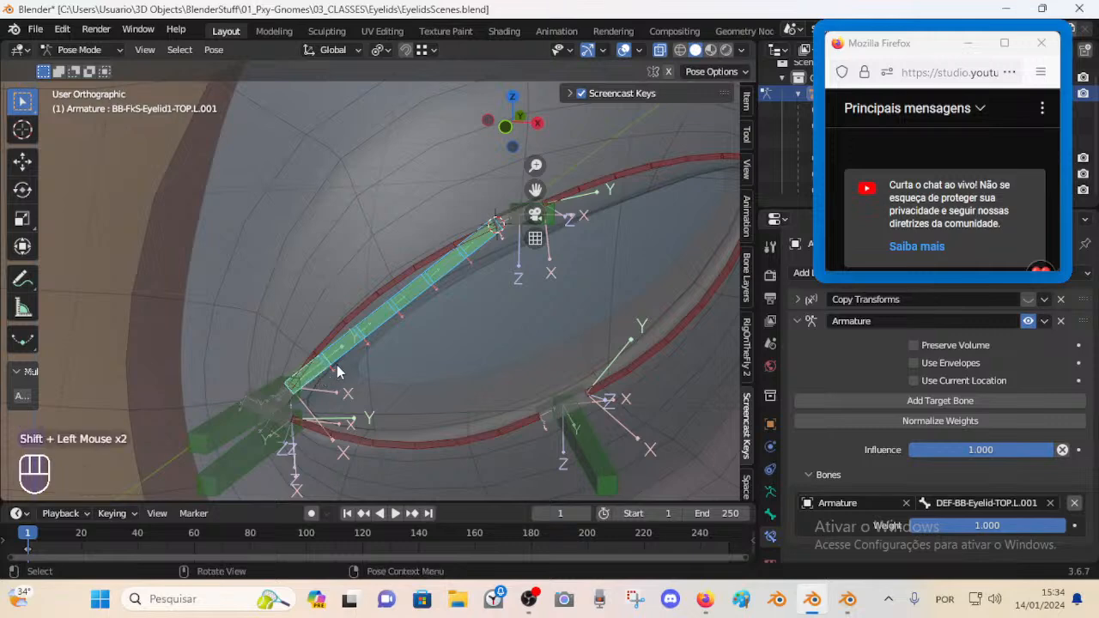
{"action": "key", "text": "ctrl+c"}
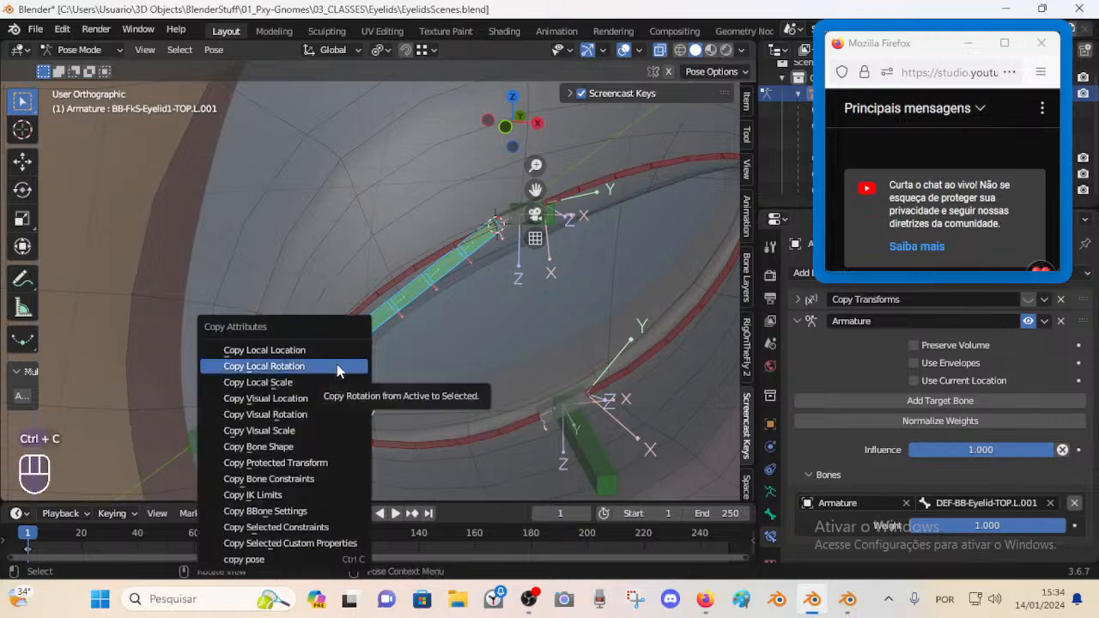
{"action": "left_click", "coordinate": [337, 366]}
- Look up the Copy Attributes Menu add-on in the preferences by searching for "copy", check its details and close the preferences
{"action": "left_click", "coordinate": [61, 29]}
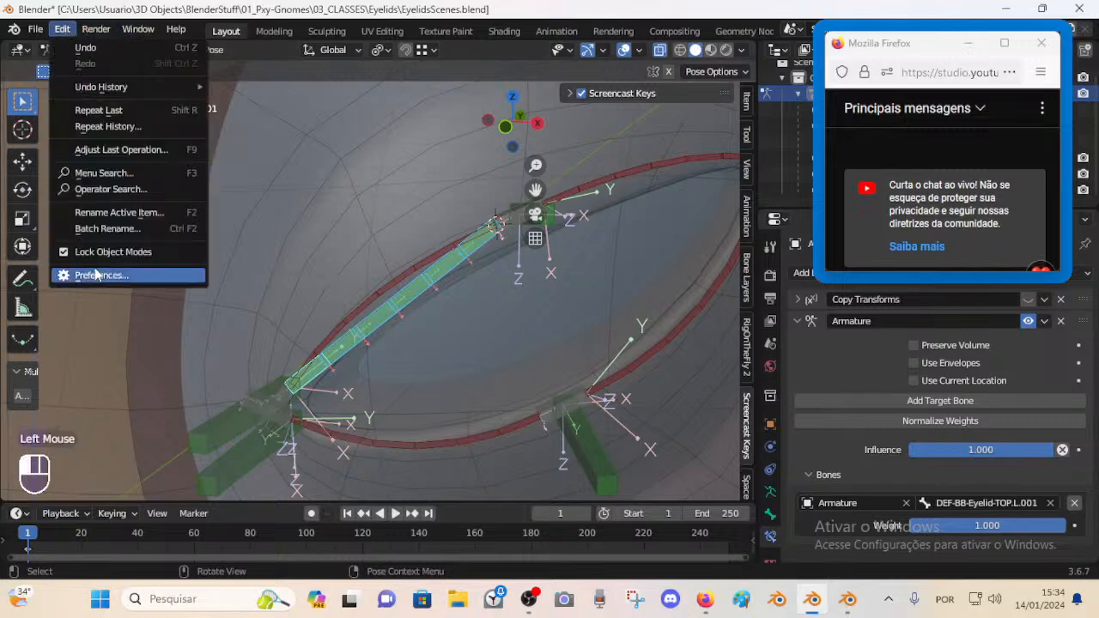
{"action": "left_click", "coordinate": [97, 274]}
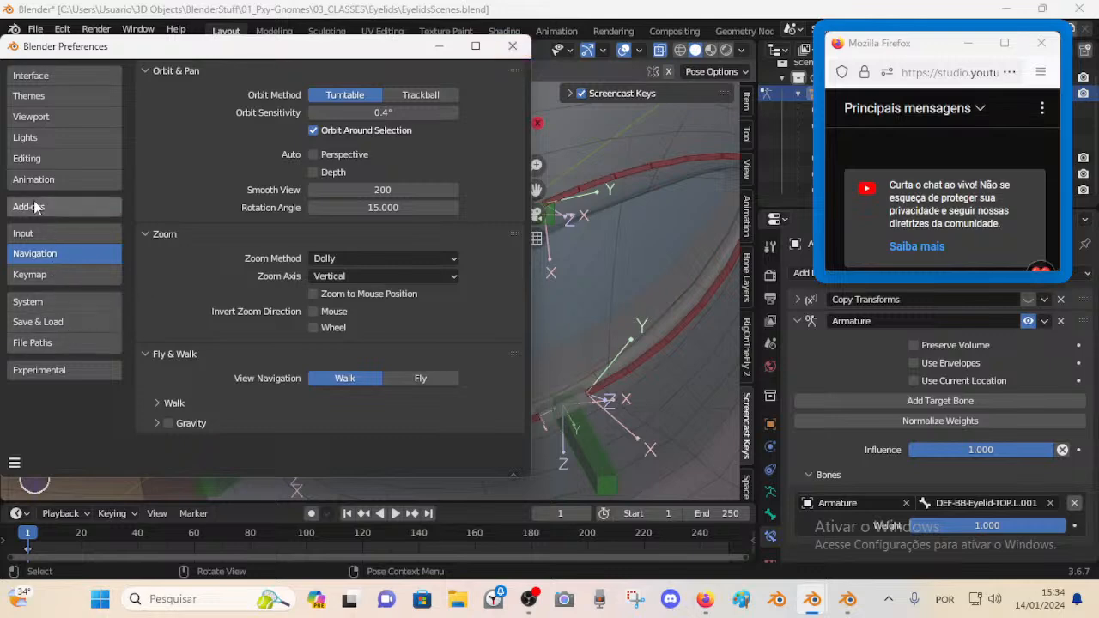
{"action": "left_click", "coordinate": [85, 204]}
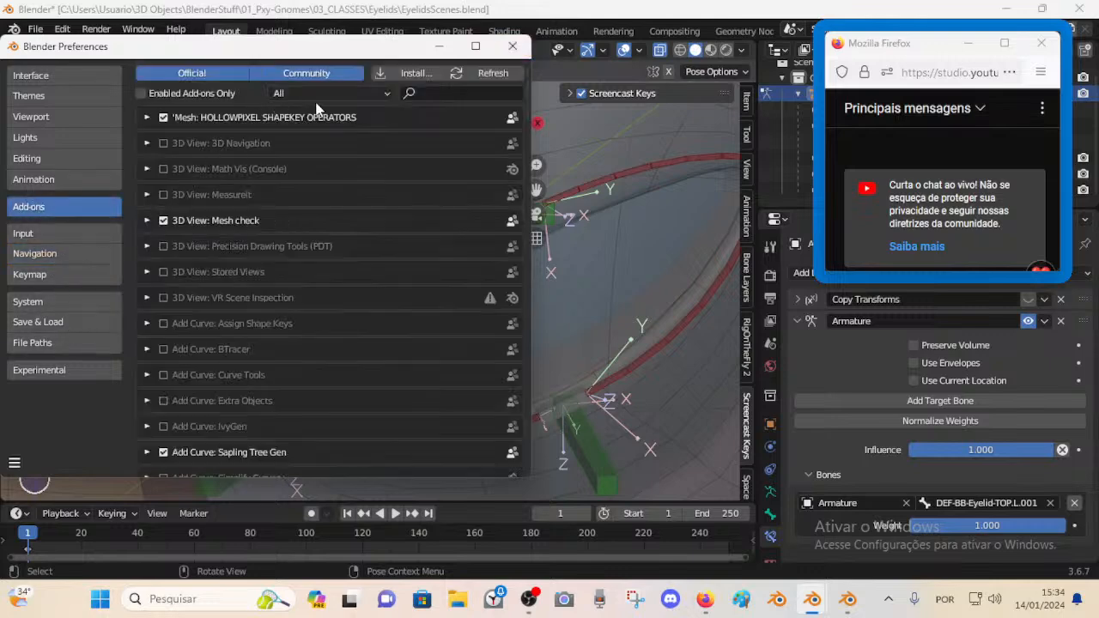
{"action": "left_click", "coordinate": [434, 97]}
{"action": "type", "text": "copy"}
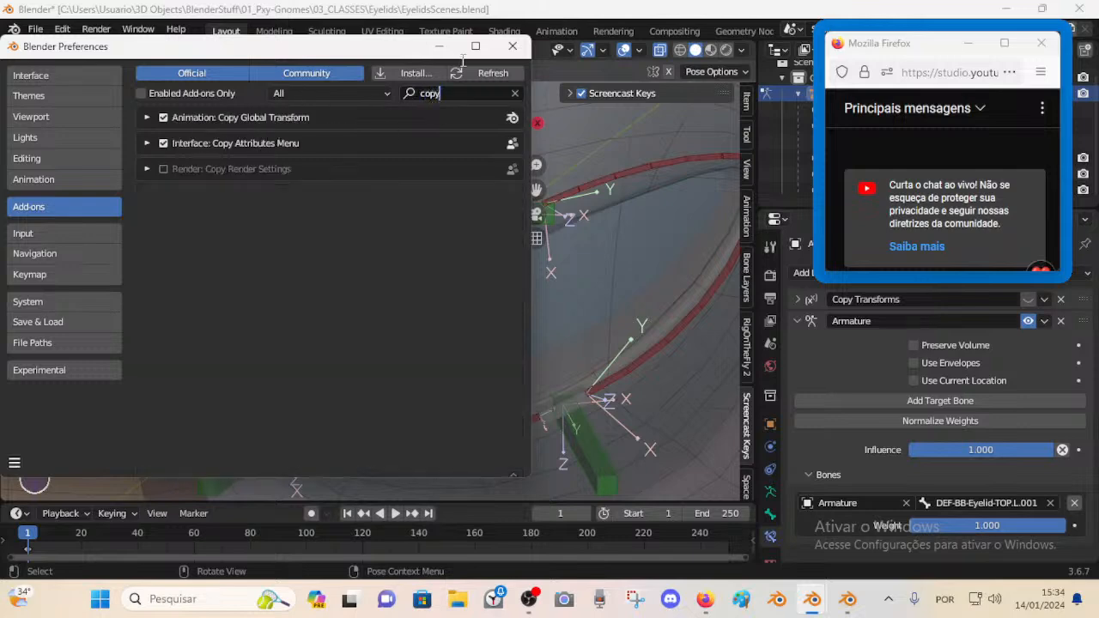
{"action": "left_click", "coordinate": [147, 144]}
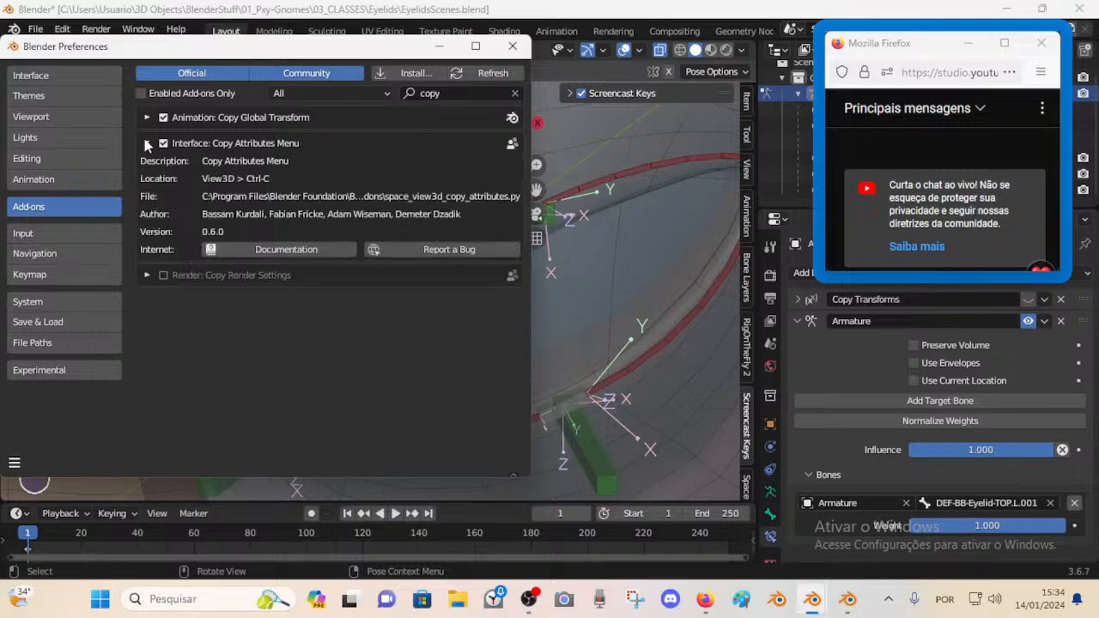
{"action": "left_click", "coordinate": [147, 143]}
{"action": "left_click", "coordinate": [513, 46]}
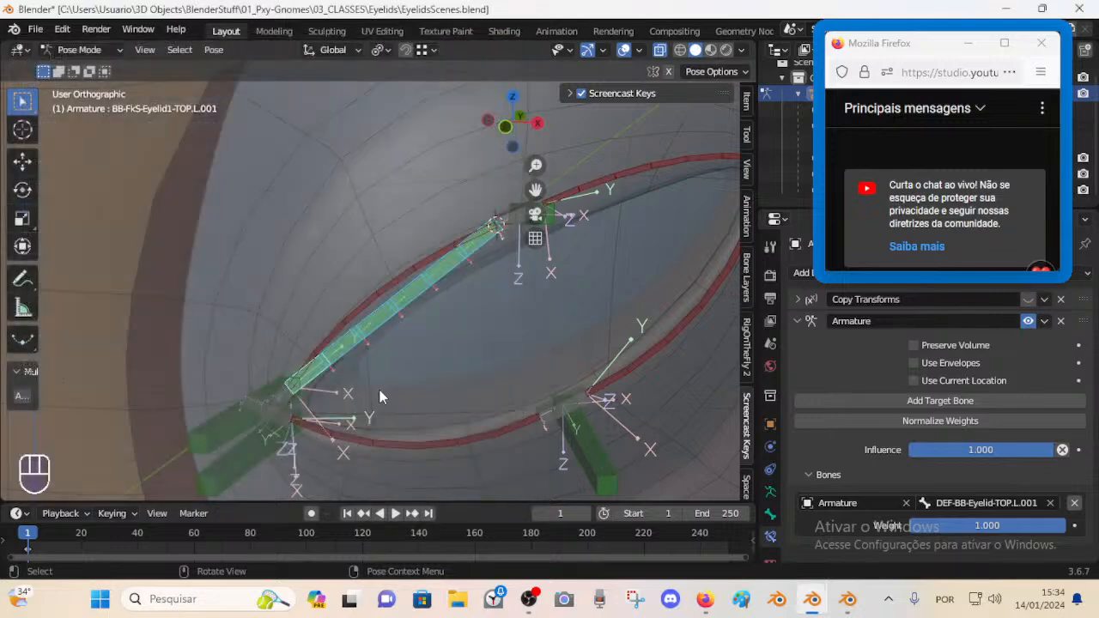
- Copy only the Armature constraint from the active segment bone to the other selected segment bones with Copy Selected Constraints
{"action": "key", "text": "ctrl+c"}
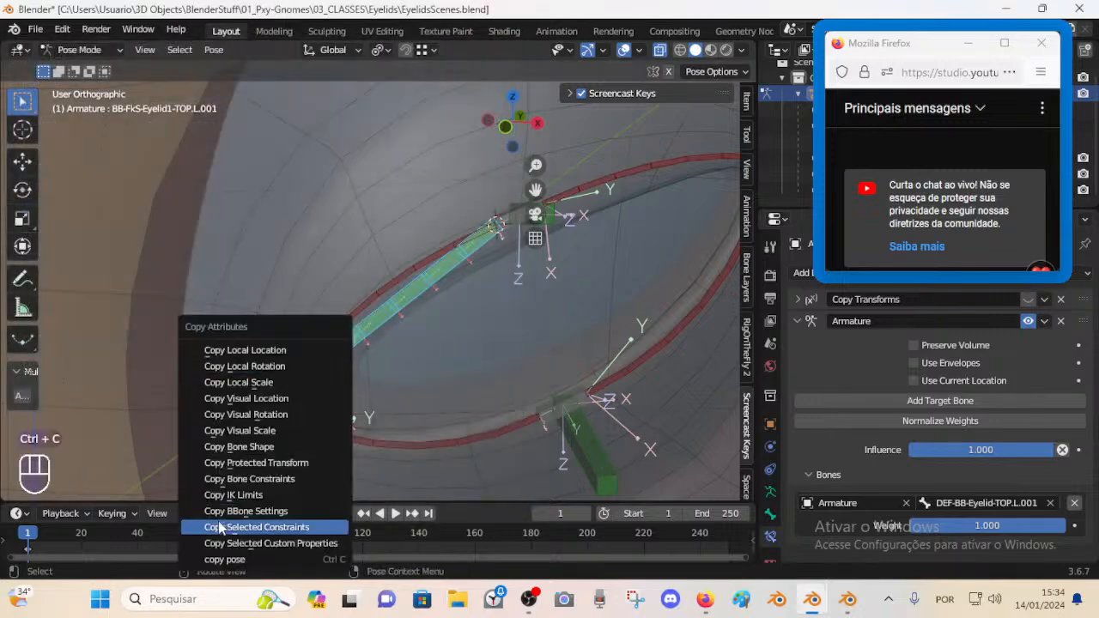
{"action": "left_click", "coordinate": [255, 529]}
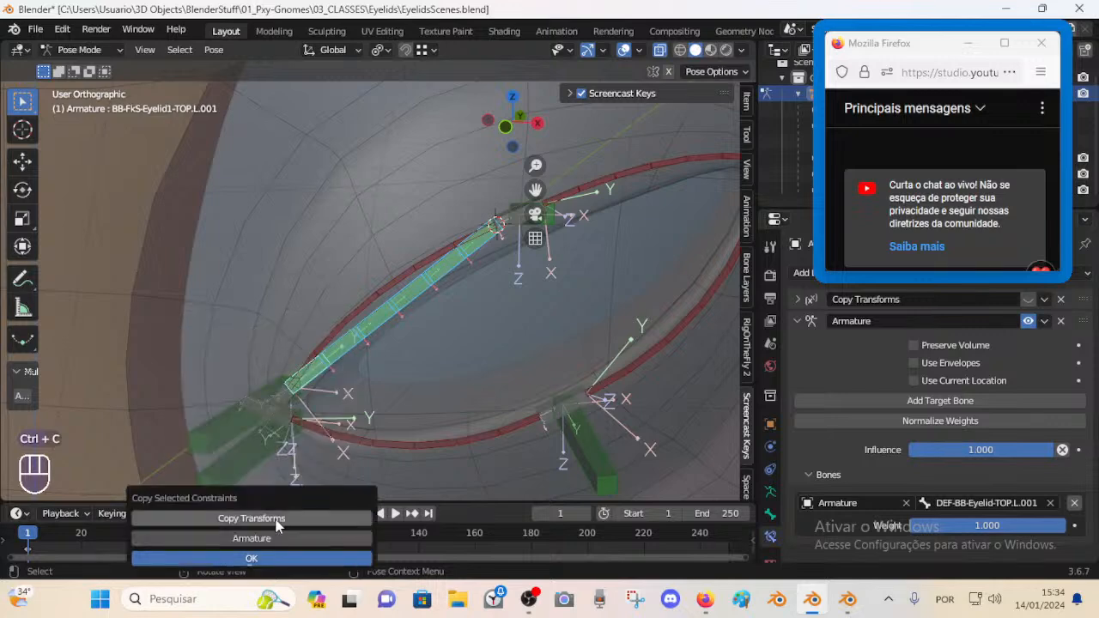
{"action": "left_click", "coordinate": [280, 521]}
{"action": "left_click", "coordinate": [275, 538]}
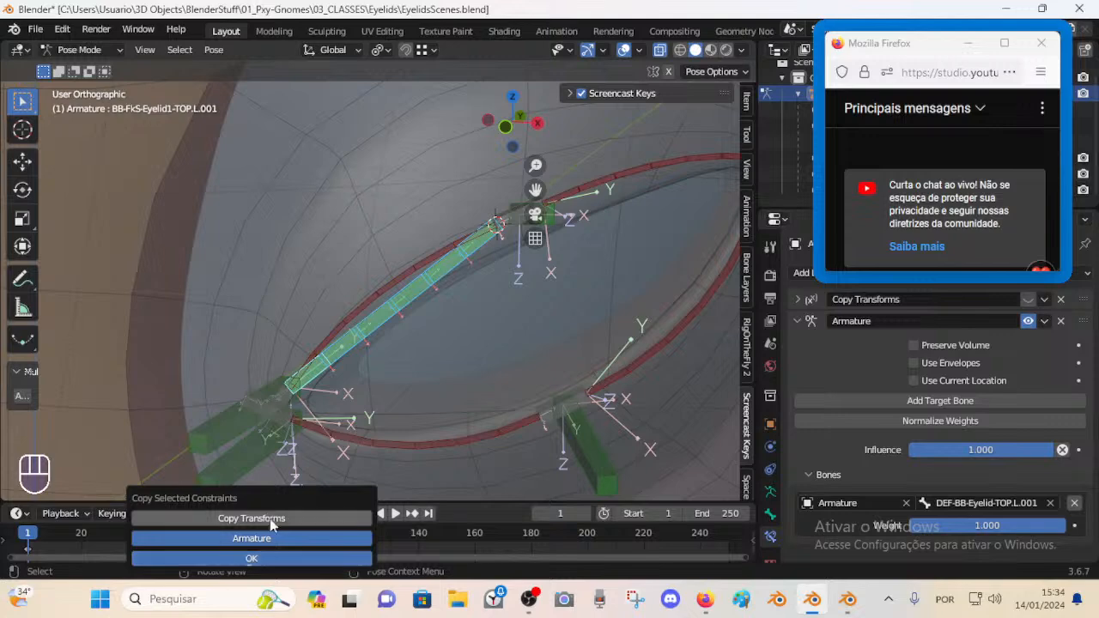
{"action": "left_click", "coordinate": [277, 558]}
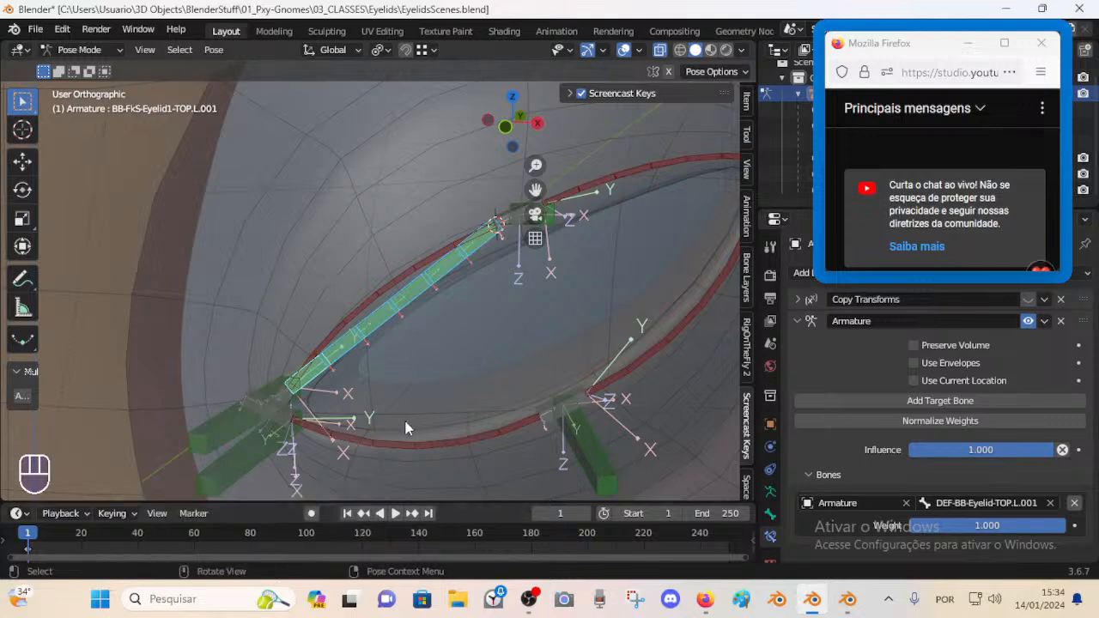
- Check the copied Armature constraint on the second and third segment bones and test-move the eye-corner tweak bone, cancelling the move
{"action": "left_click", "coordinate": [344, 361]}
{"action": "scroll", "coordinate": [907, 400], "scroll_direction": "down", "scroll_amount": 2}
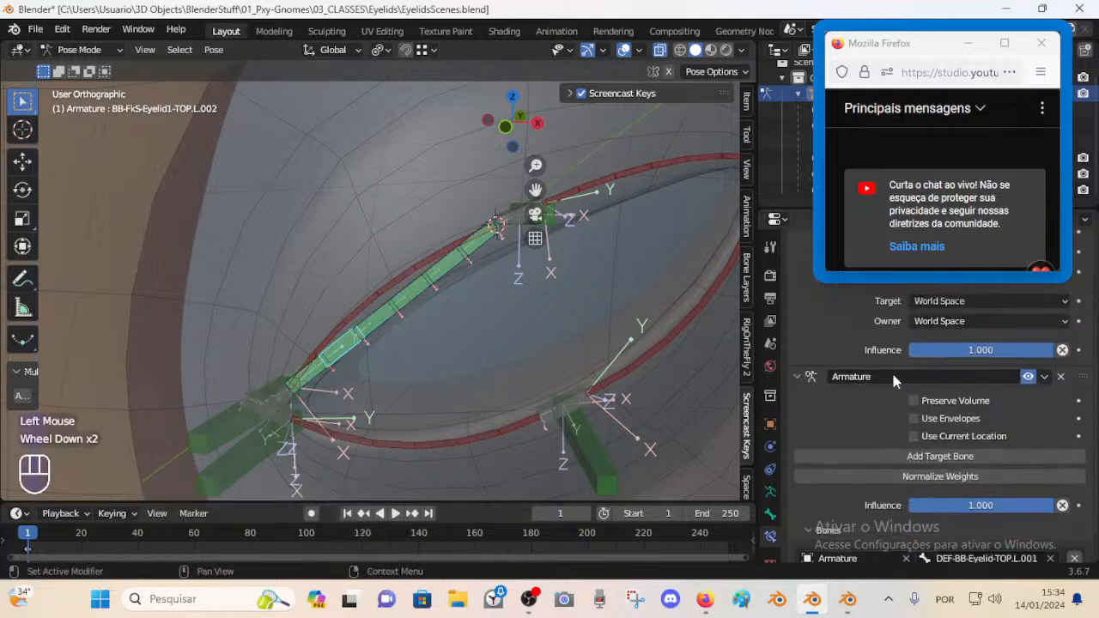
{"action": "left_click", "coordinate": [376, 333]}
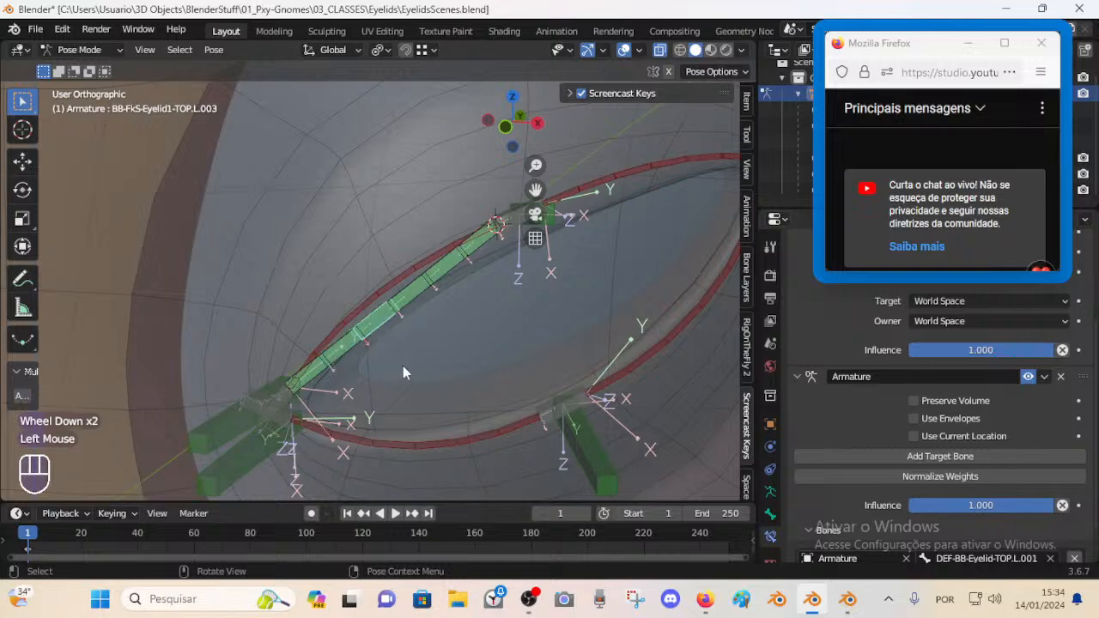
{"action": "left_click", "coordinate": [233, 421]}
{"action": "key", "text": "g"}
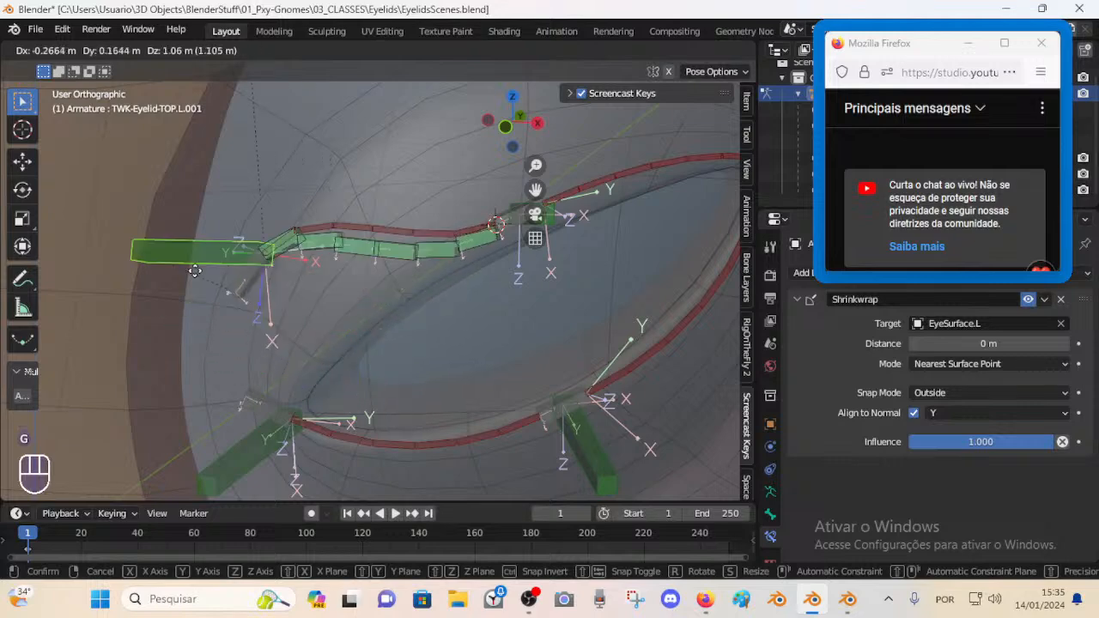
{"action": "key", "text": "Escape"}
{"action": "middle_click_drag", "start_coordinate": [345, 334], "coordinate": [385, 323]}
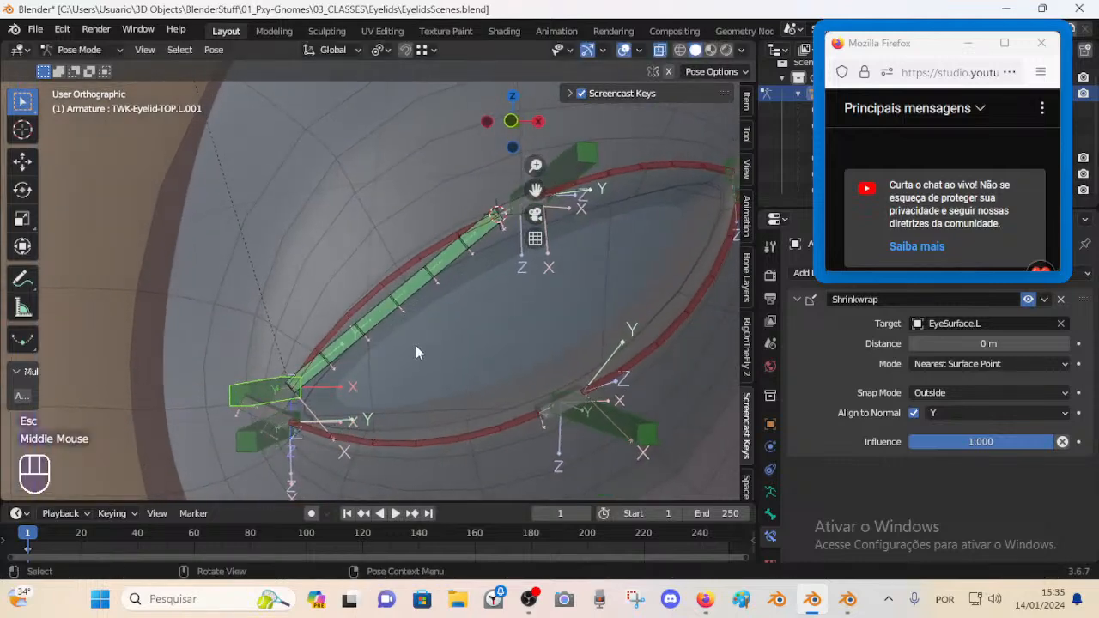
- Compare the segment bones in Edit Mode and Pose Mode, and inspect the constraints of the first four bones
{"action": "key", "text": "Tab"}
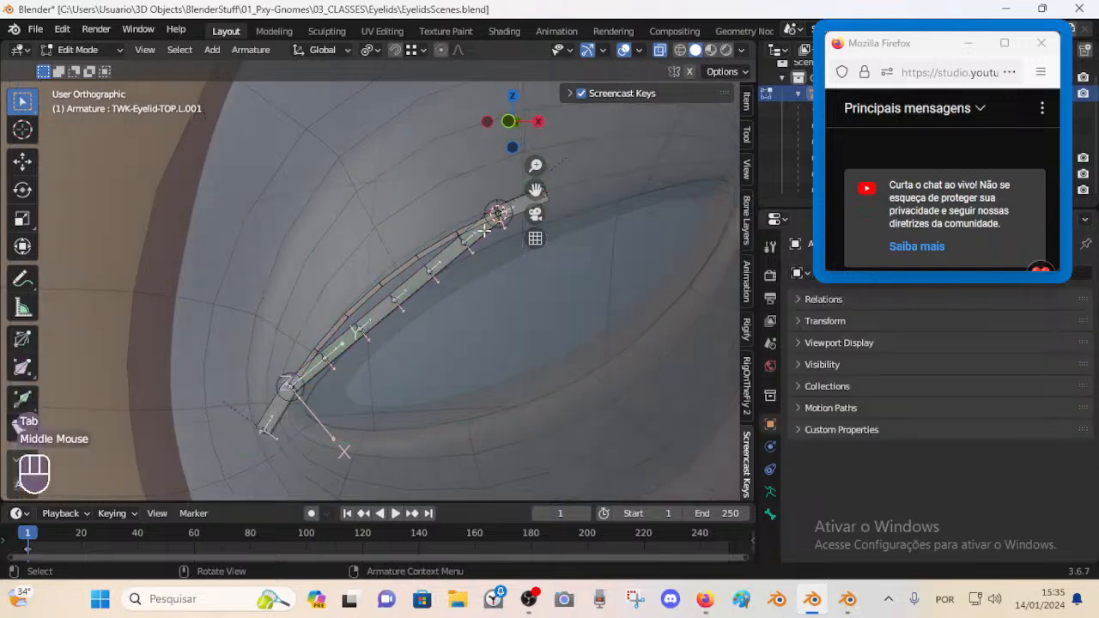
{"action": "key", "text": "Tab"}
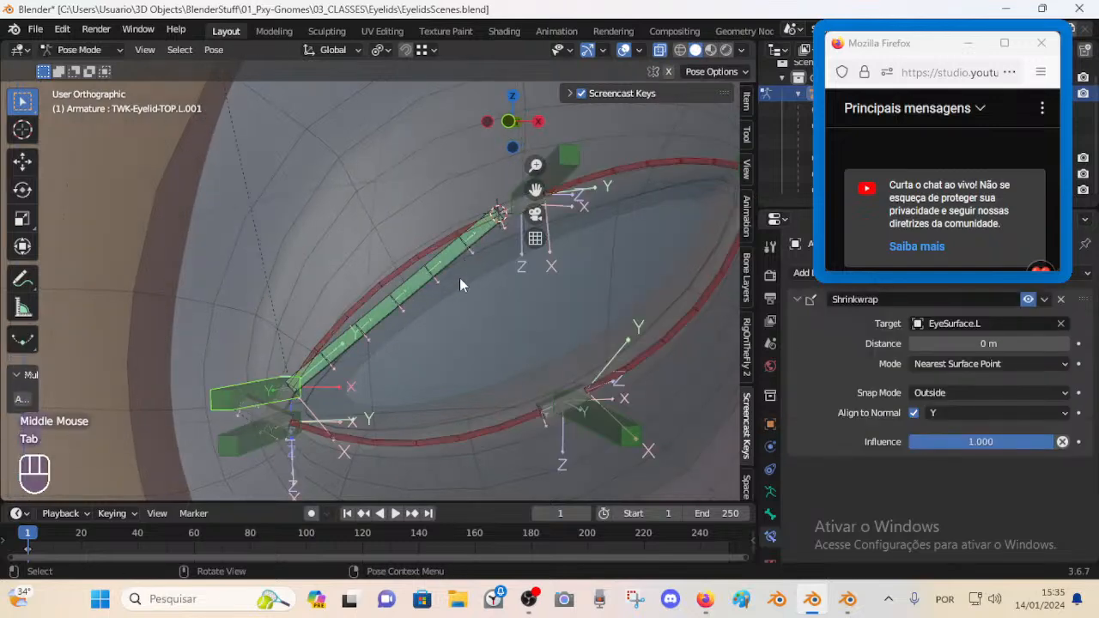
{"action": "left_click", "coordinate": [323, 368]}
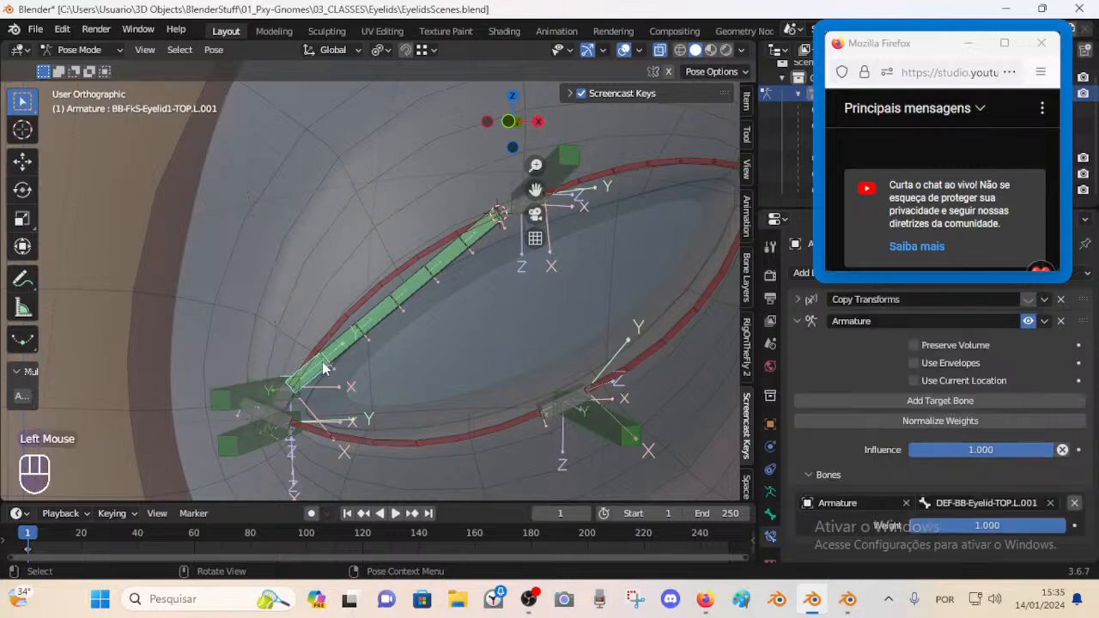
{"action": "left_click", "coordinate": [345, 355]}
{"action": "left_click", "coordinate": [379, 320]}
{"action": "left_click", "coordinate": [411, 299]}
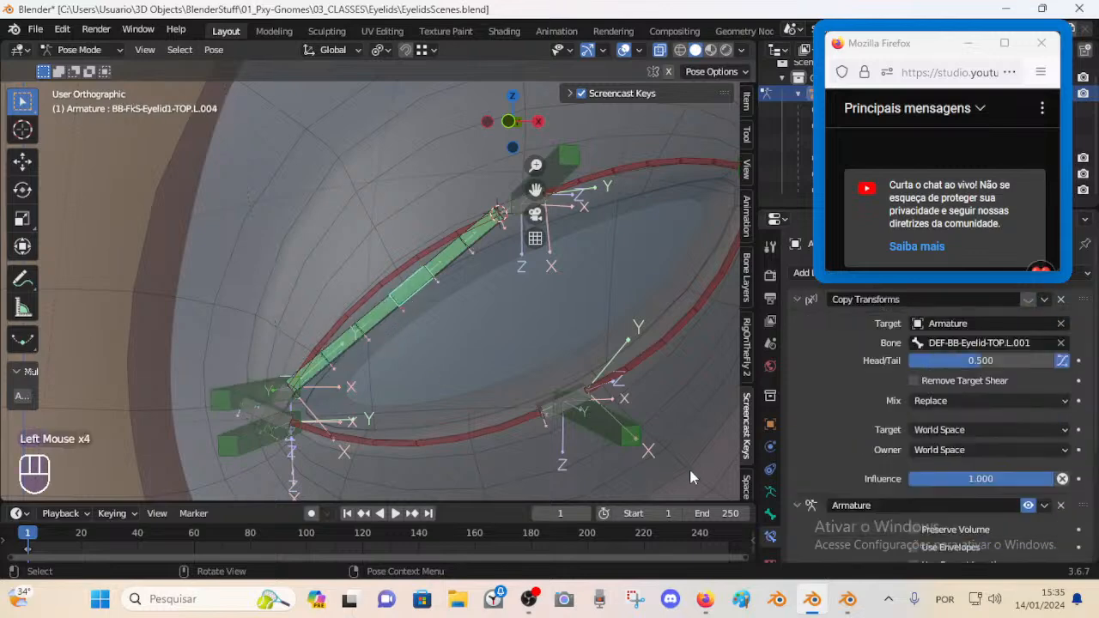
- Try the Use Current Location option in the fourth segment bone's Armature constraint and switch it back off
{"action": "scroll", "coordinate": [1027, 423], "scroll_direction": "down", "scroll_amount": 4}
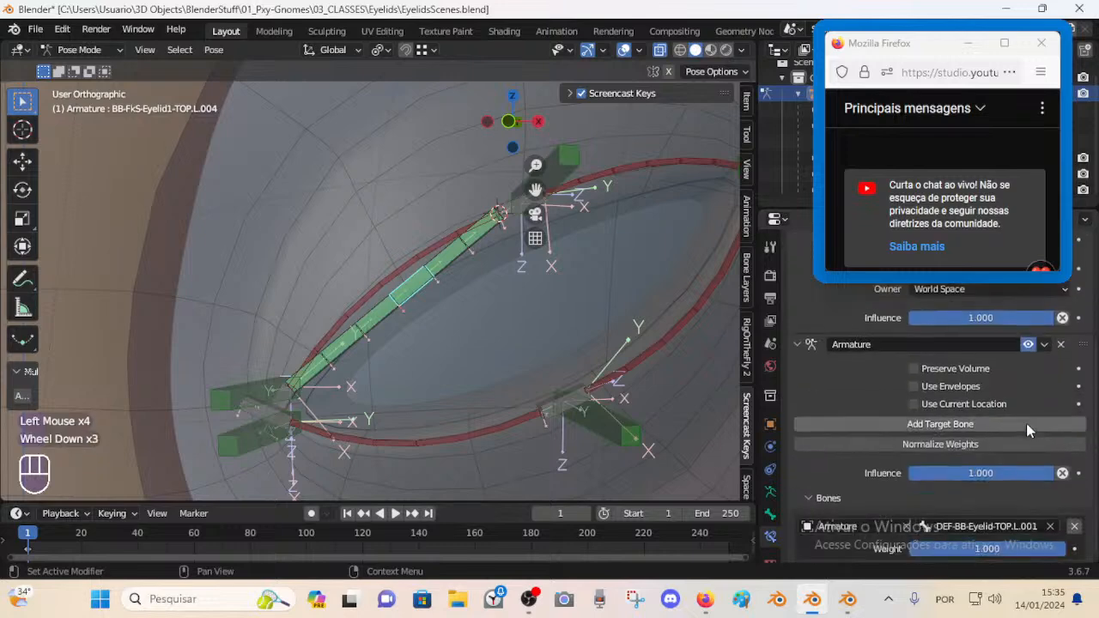
{"action": "left_click", "coordinate": [915, 363]}
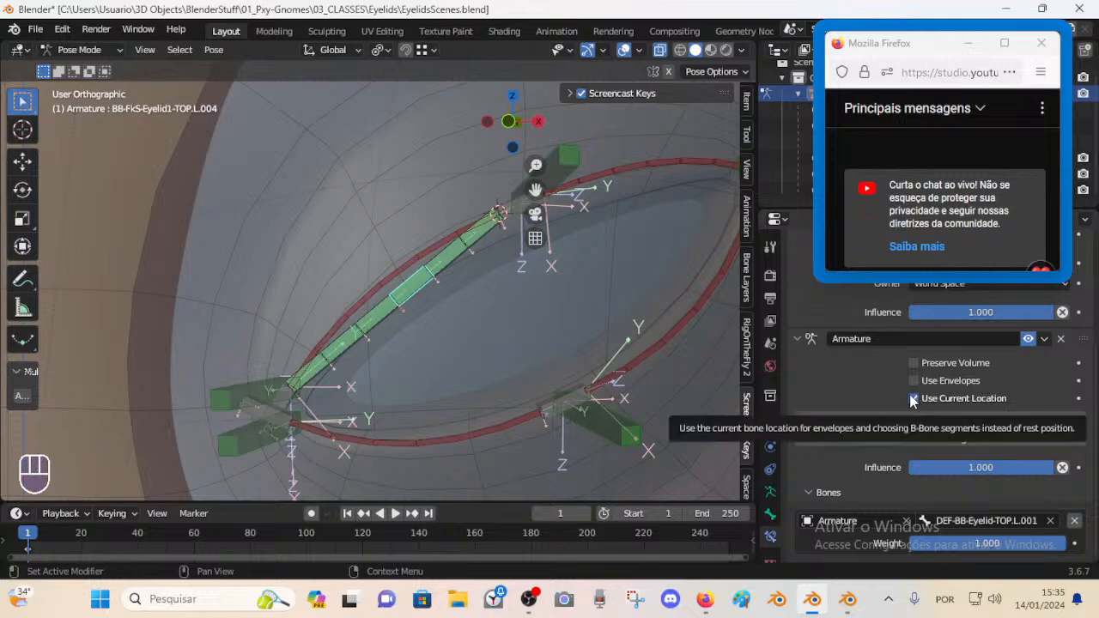
{"action": "left_click", "coordinate": [913, 400]}
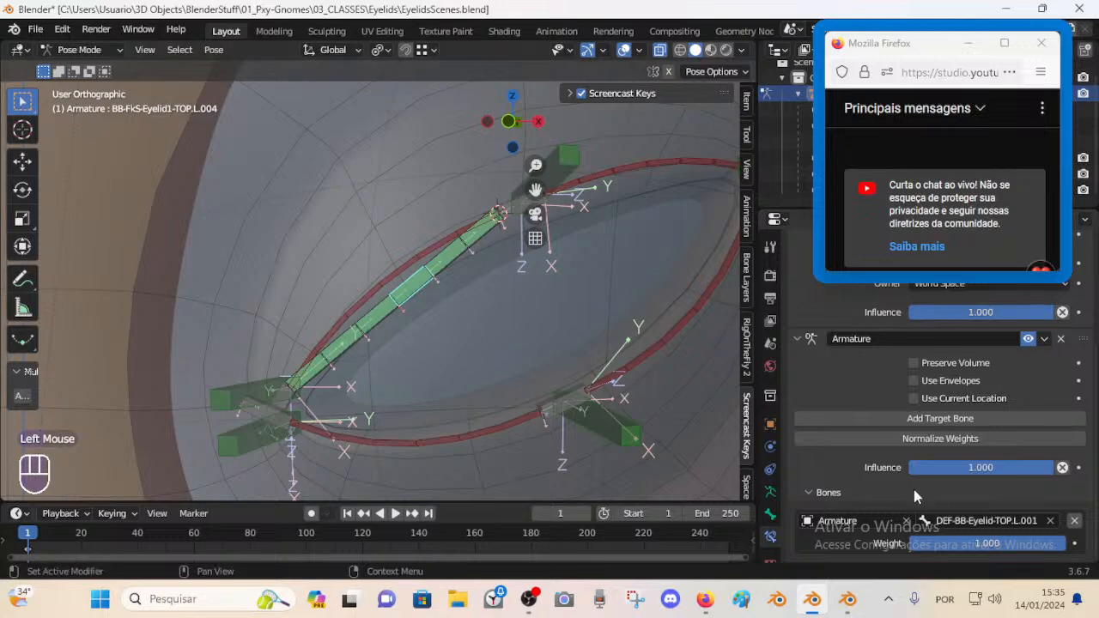
{"action": "scroll", "coordinate": [945, 524], "scroll_direction": "down", "scroll_amount": 2}
{"action": "key", "text": "Tab"}
{"action": "key", "text": "Tab"}
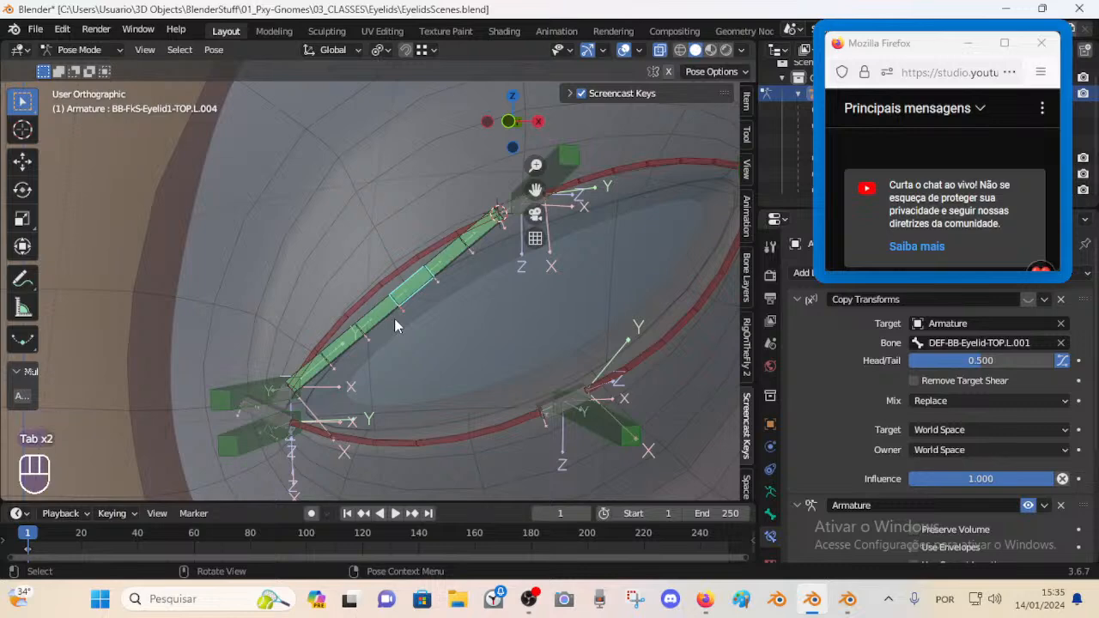
- Add a Damped Track constraint to the sixth segment bone targeting CTL-BBH-Eyelid-TOP.L.002, and collapse its other two constraints
{"action": "left_click", "coordinate": [477, 243]}
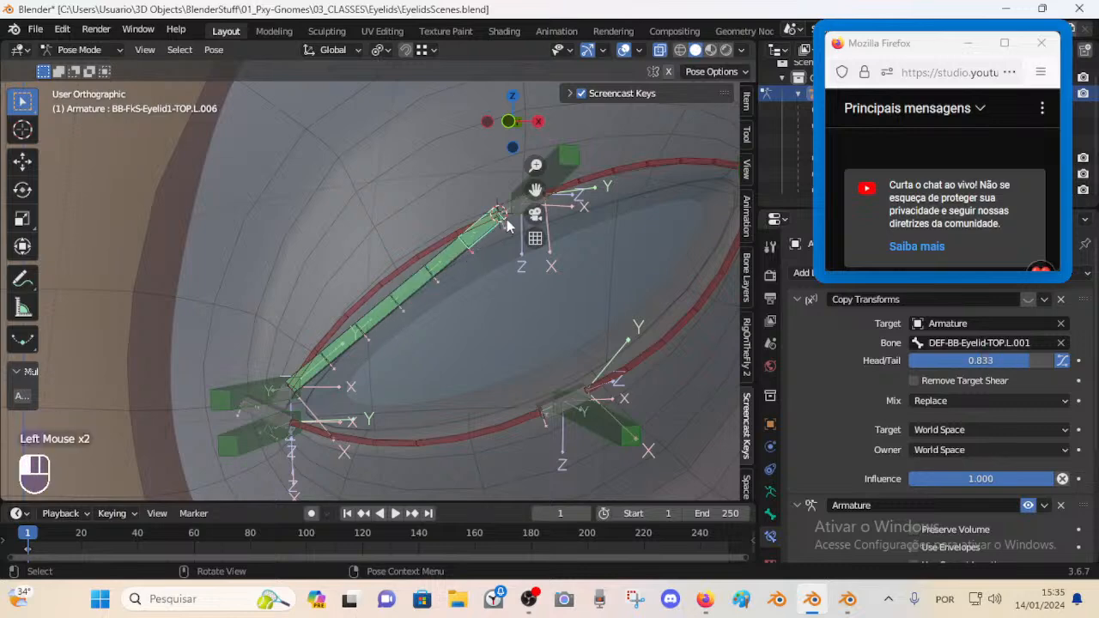
{"action": "left_click", "coordinate": [488, 240], "text": "shift"}
{"action": "key", "text": "shift+ctrl+c"}
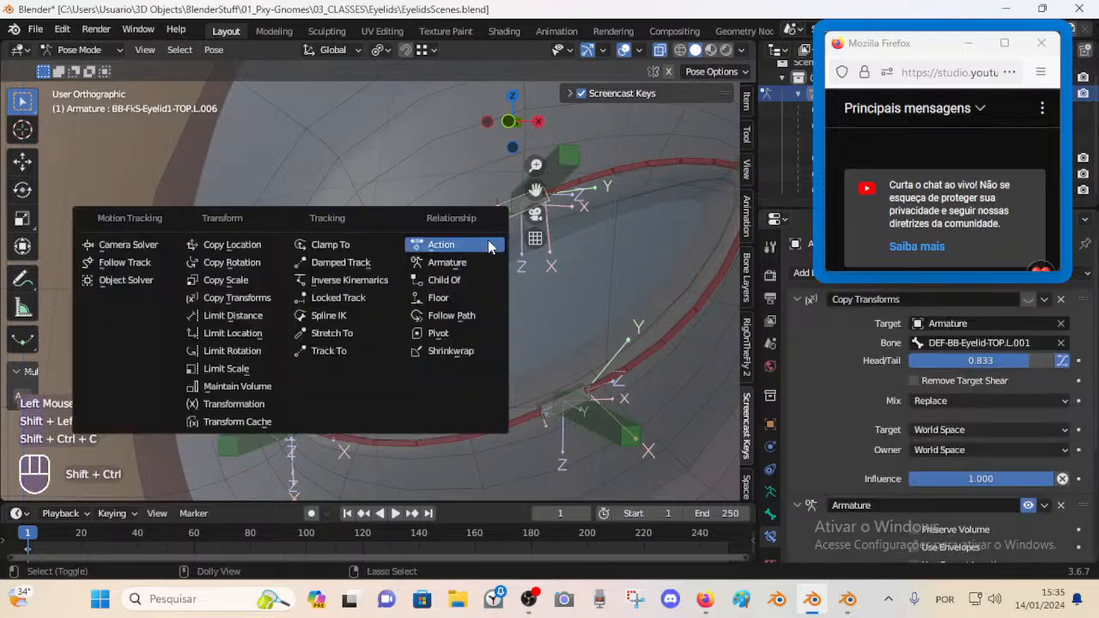
{"action": "left_click", "coordinate": [367, 269]}
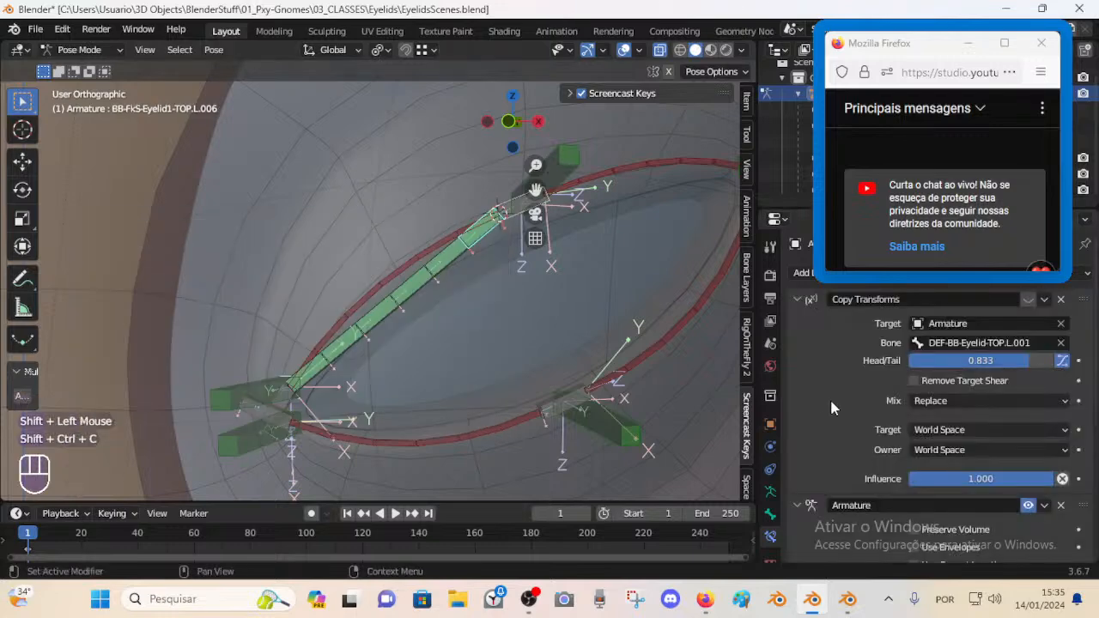
{"action": "left_click", "coordinate": [798, 300]}
{"action": "left_click", "coordinate": [798, 322]}
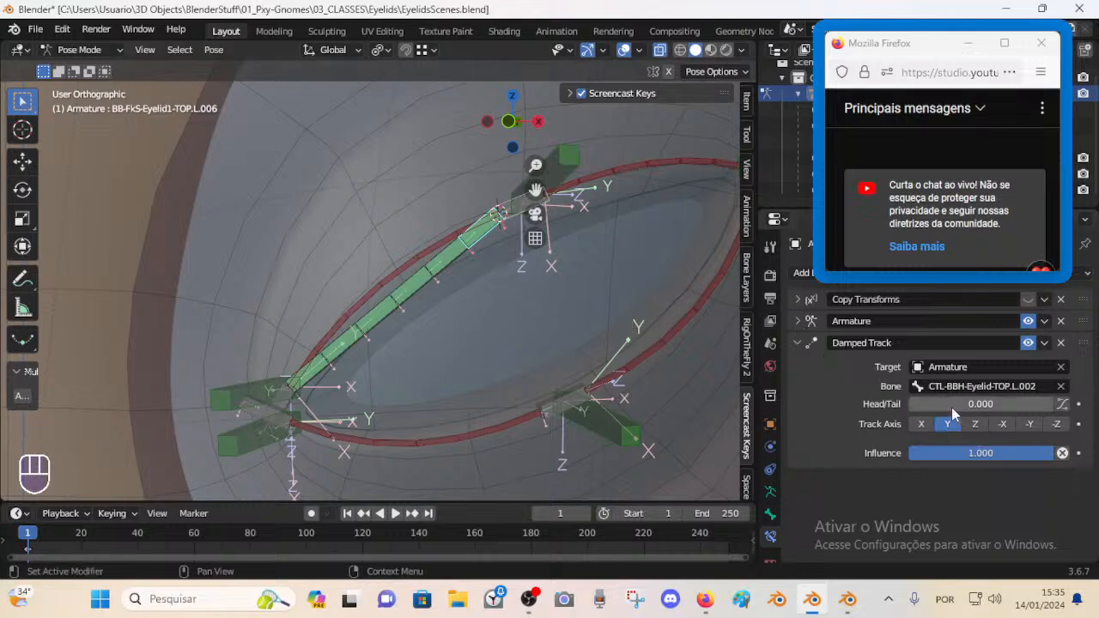
- Try a Head/Tail of 1.000 on the Damped Track, restore 0.000, and test-move the upper-lid tweak bone, cancelling the move
{"action": "left_click_drag", "start_coordinate": [947, 405], "coordinate": [1053, 406]}
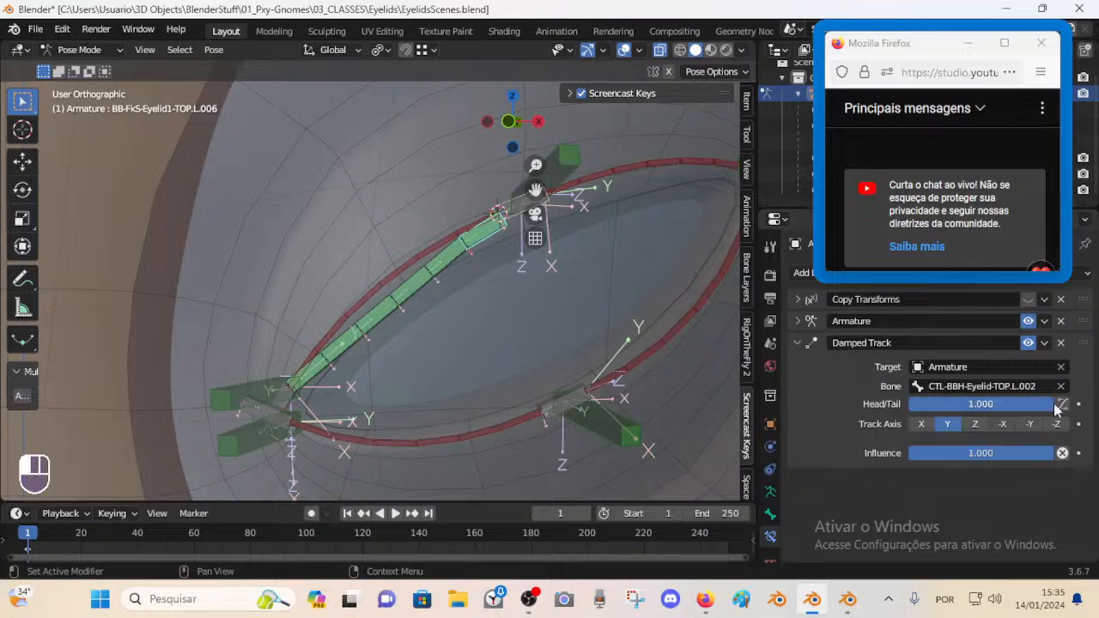
{"action": "left_click_drag", "start_coordinate": [1053, 405], "coordinate": [911, 406]}
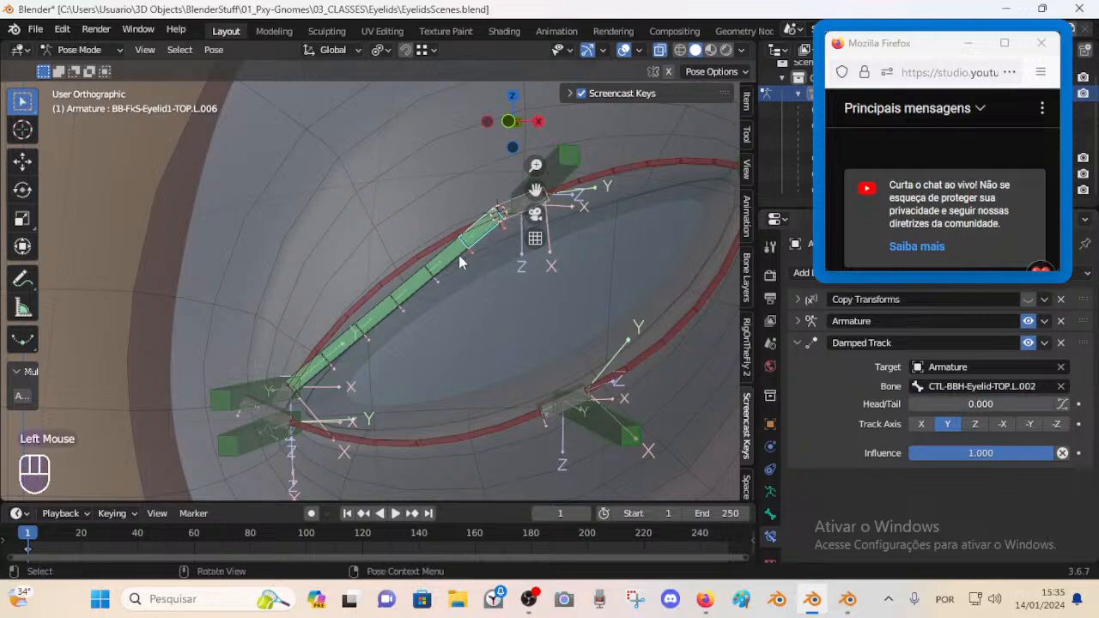
{"action": "left_click", "coordinate": [569, 159]}
{"action": "key", "text": "g"}
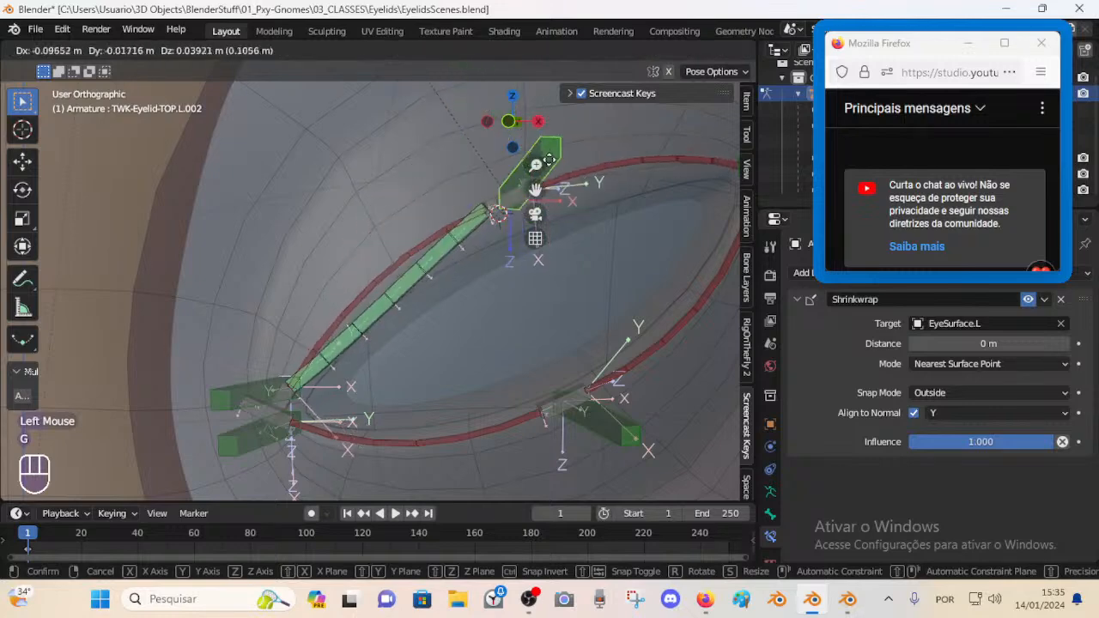
{"action": "key", "text": "Escape"}
- Add a Damped Track constraint to the fifth segment bone targeting the sixth, and collapse its other two constraints
{"action": "left_click", "coordinate": [475, 242], "text": "shift"}
{"action": "key", "text": "shift+ctrl+c"}
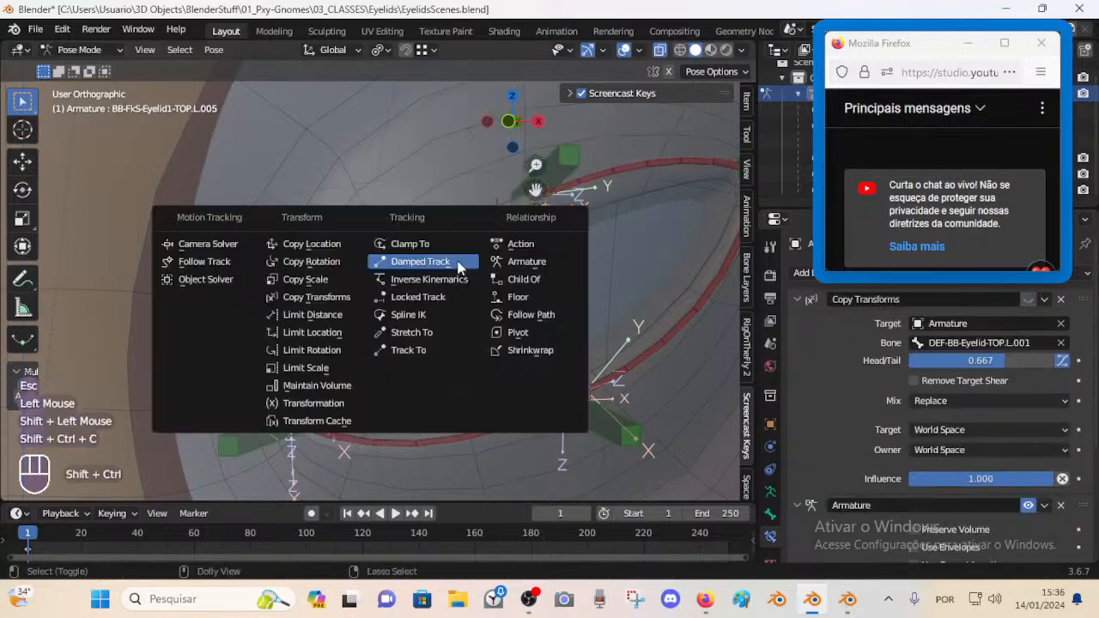
{"action": "left_click", "coordinate": [456, 261]}
{"action": "left_click", "coordinate": [450, 262], "text": "shift"}
{"action": "key", "text": "shift+ctrl+c"}
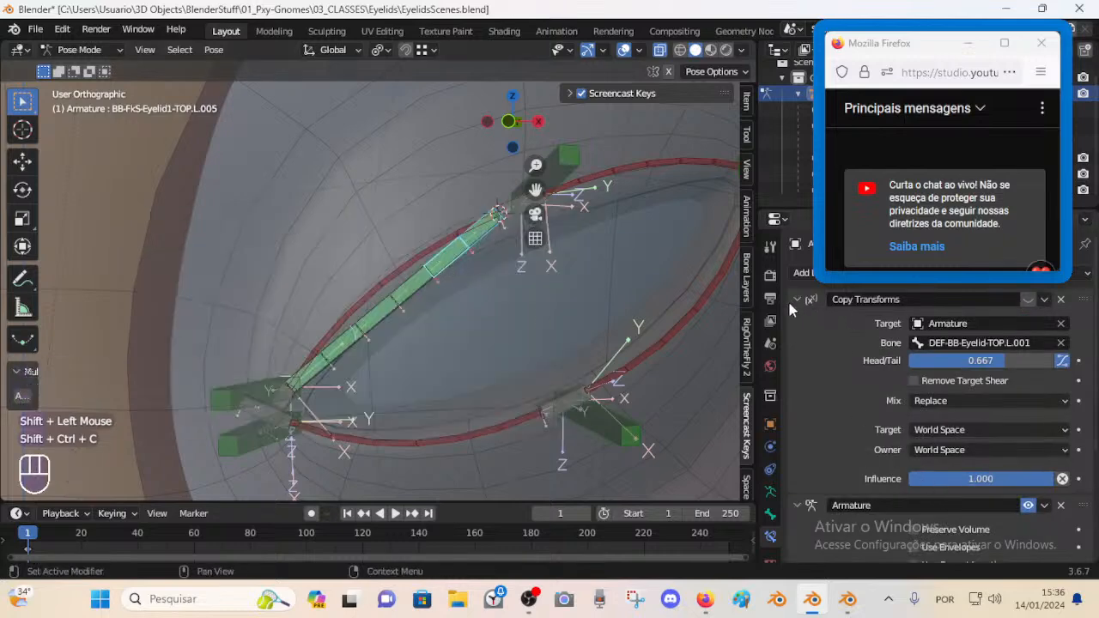
{"action": "left_click", "coordinate": [792, 299]}
{"action": "left_click", "coordinate": [798, 321]}
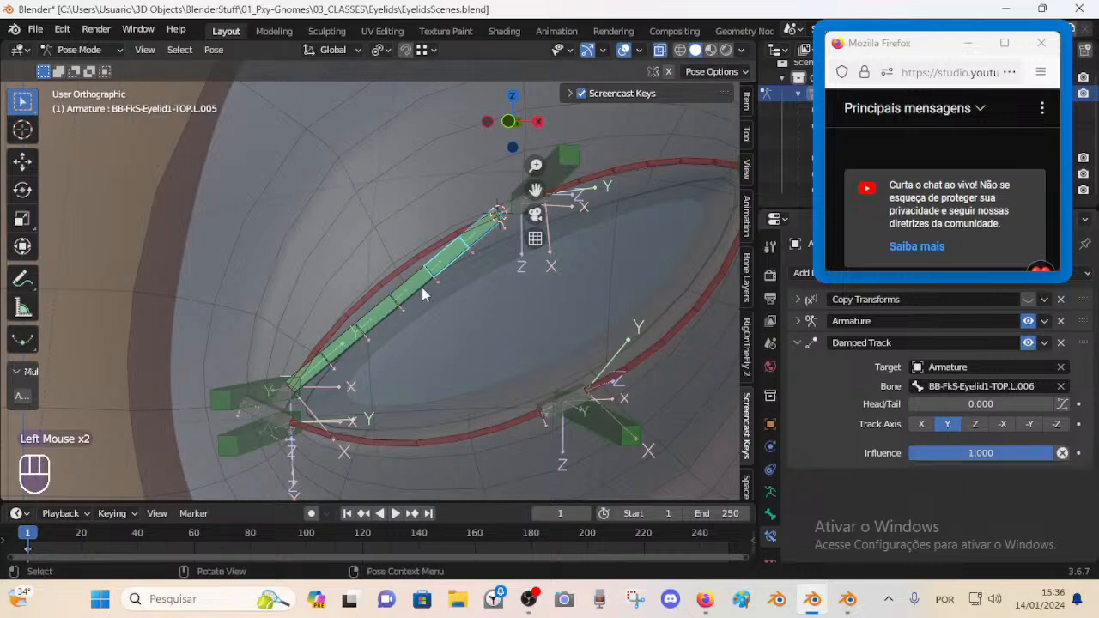
- Inspect the Damped Track targets of the fifth and sixth segment bones and test-move the sixth bone, cancelling the move
{"action": "left_click", "coordinate": [441, 268]}
{"action": "left_click", "coordinate": [482, 241]}
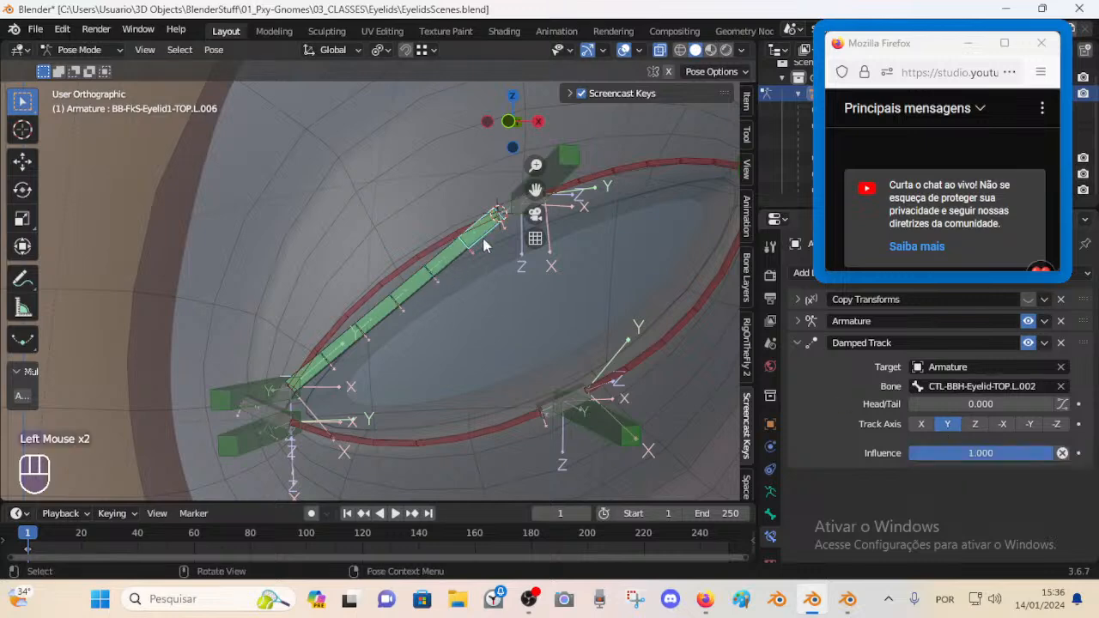
{"action": "key", "text": "g"}
{"action": "key", "text": "Escape"}
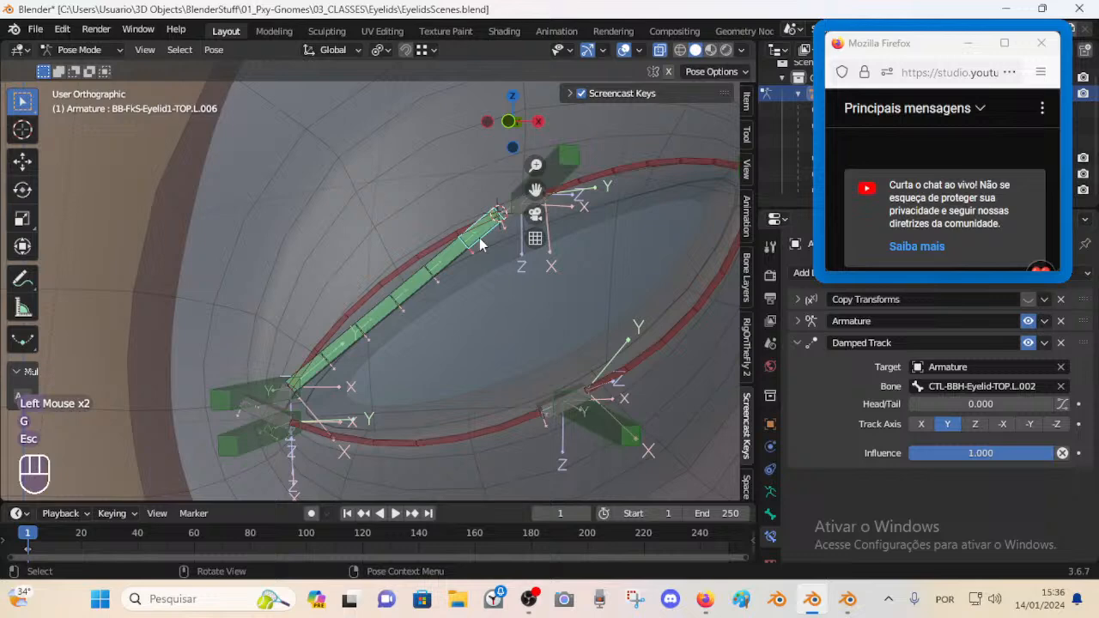
- Add Damped Track constraints to the fourth and third segment bones, each targeting the next segment bone up the chain
{"action": "left_click", "coordinate": [425, 284]}
{"action": "left_click", "coordinate": [417, 284]}
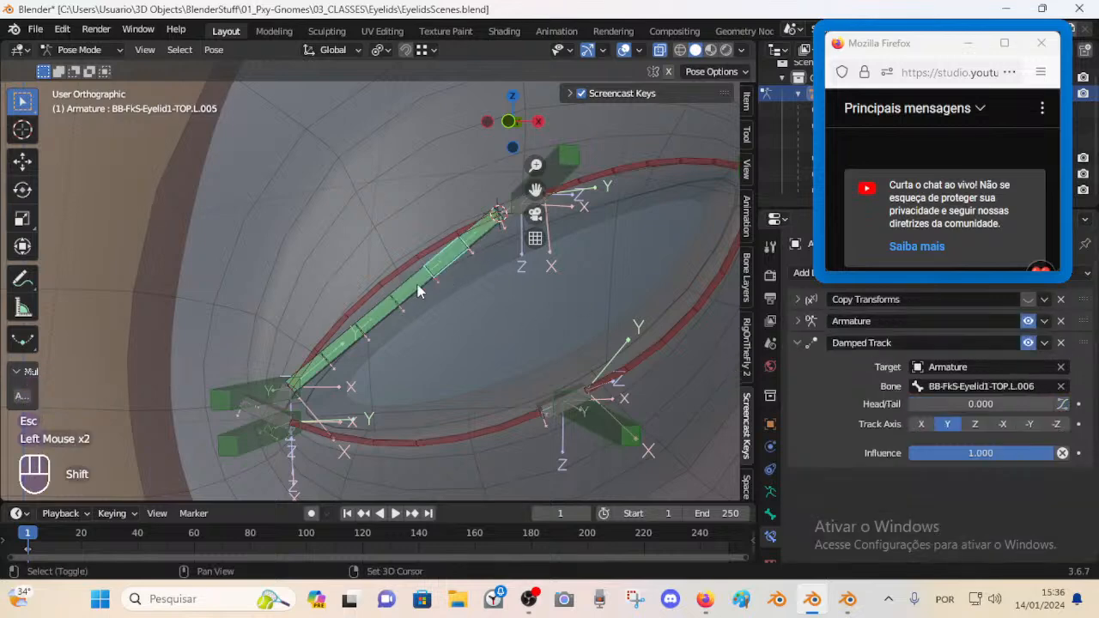
{"action": "left_click", "coordinate": [418, 288], "text": "shift"}
{"action": "key", "text": "shift+ctrl+c"}
{"action": "left_click", "coordinate": [420, 290]}
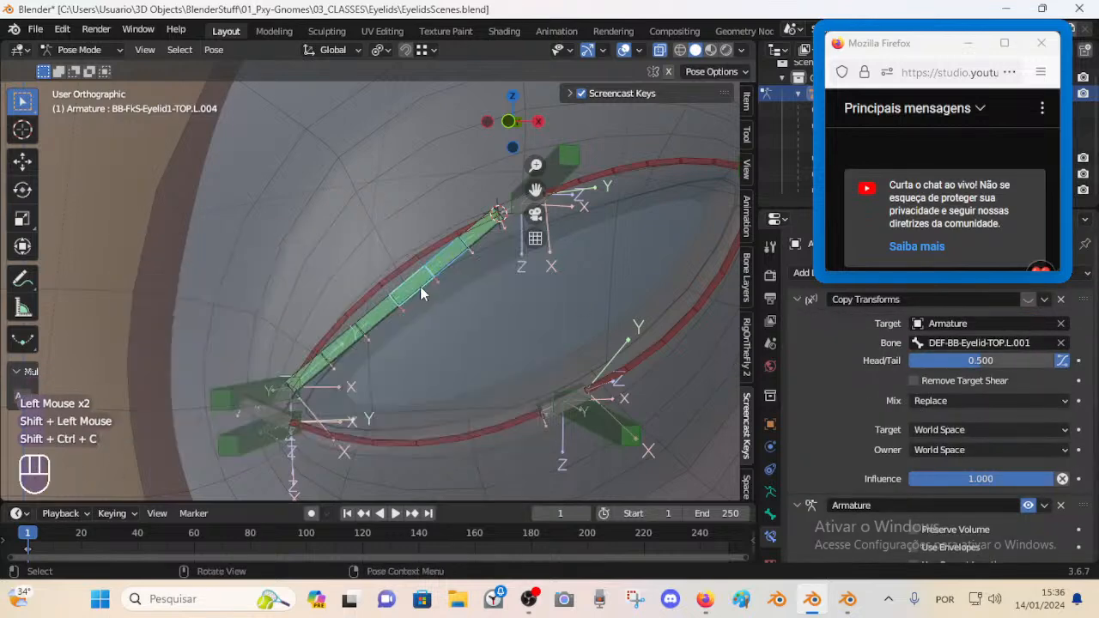
{"action": "left_click", "coordinate": [408, 293]}
{"action": "left_click", "coordinate": [380, 312], "text": "shift"}
{"action": "key", "text": "shift+ctrl+c"}
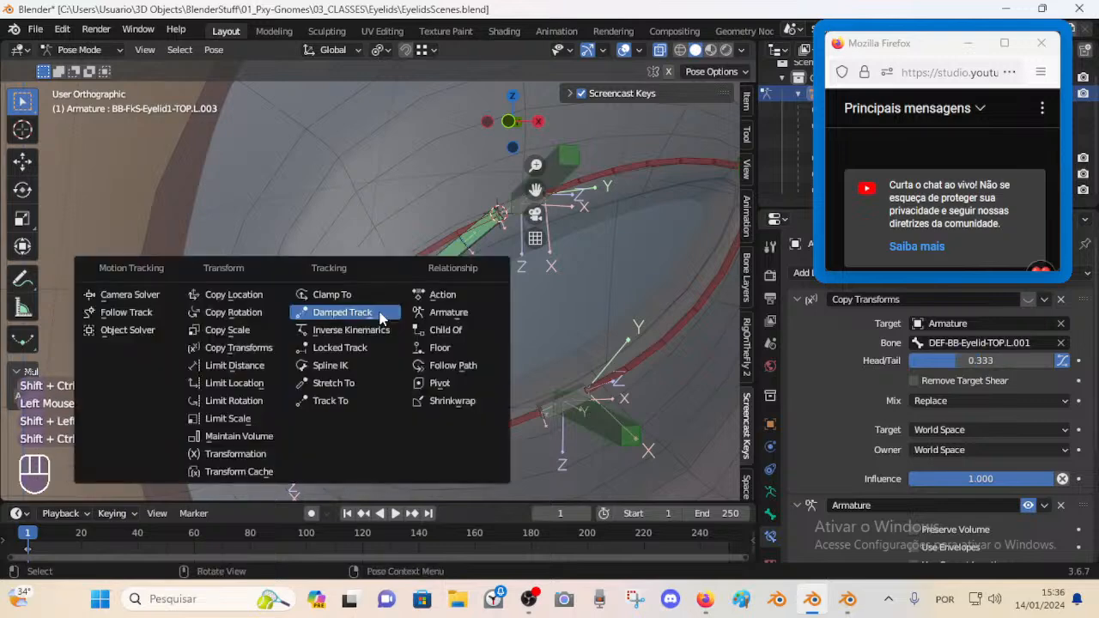
{"action": "left_click", "coordinate": [379, 313]}
- Add Damped Track constraints to the second and first segment bones, targeting the third and second respectively
{"action": "left_click", "coordinate": [351, 343]}
{"action": "left_click", "coordinate": [350, 345], "text": "shift"}
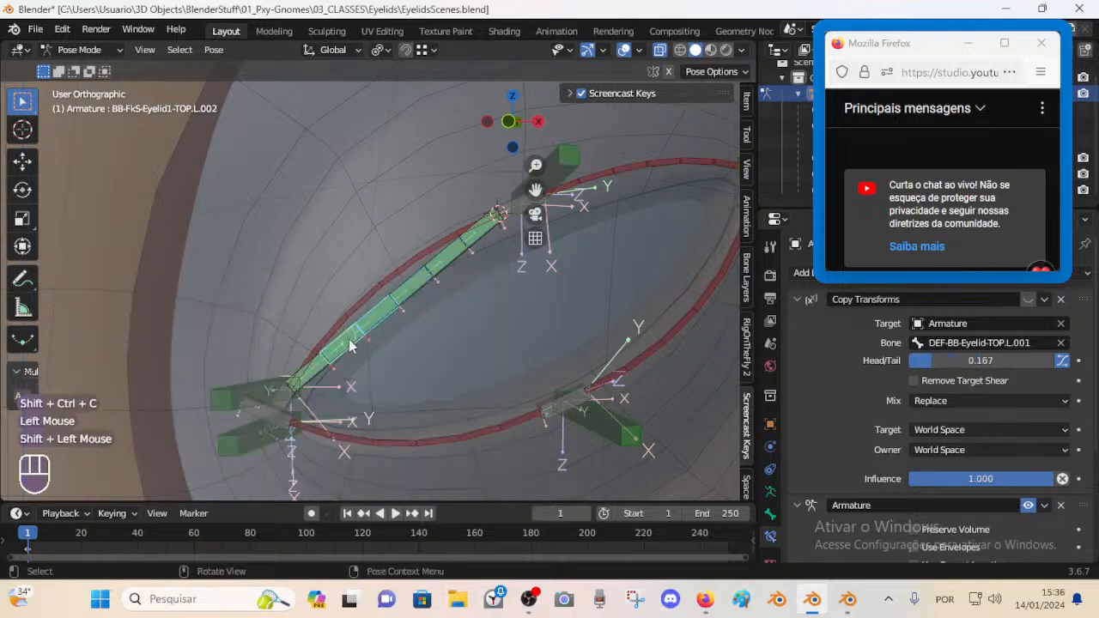
{"action": "key", "text": "shift+ctrl+c"}
{"action": "left_click", "coordinate": [349, 340]}
{"action": "left_click", "coordinate": [319, 380], "text": "shift"}
{"action": "key", "text": "shift+ctrl+c"}
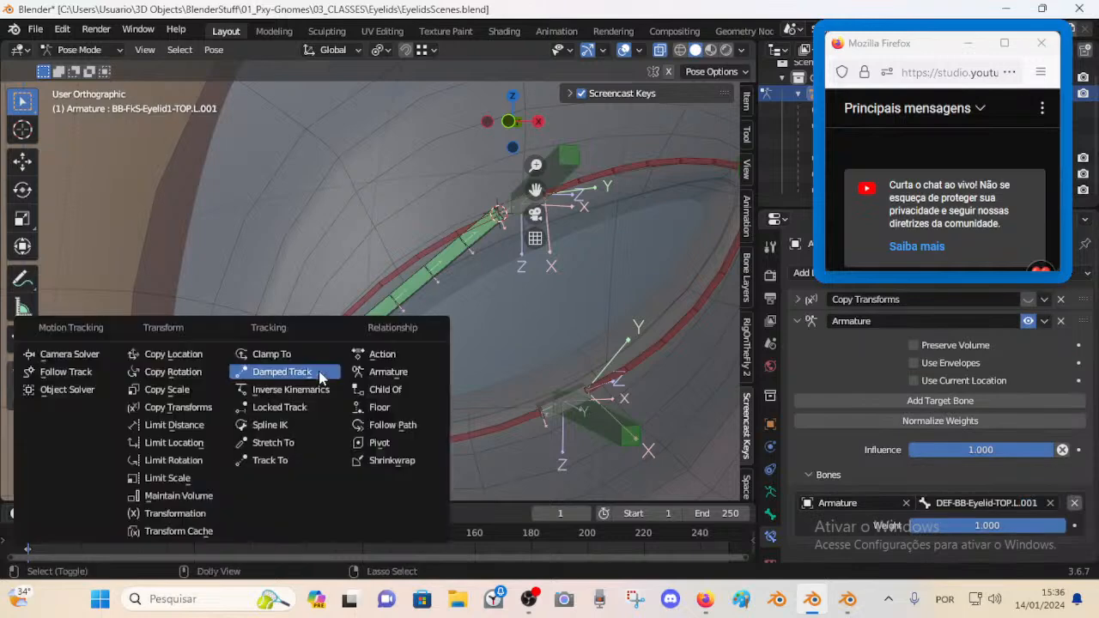
{"action": "left_click", "coordinate": [322, 376]}
- Test-move the tweak bone TWK-Eyelid-TOP.L.002, cancel the move, and compare the segment chain with its layout in Edit Mode
{"action": "left_click", "coordinate": [567, 156]}
{"action": "key", "text": "g"}
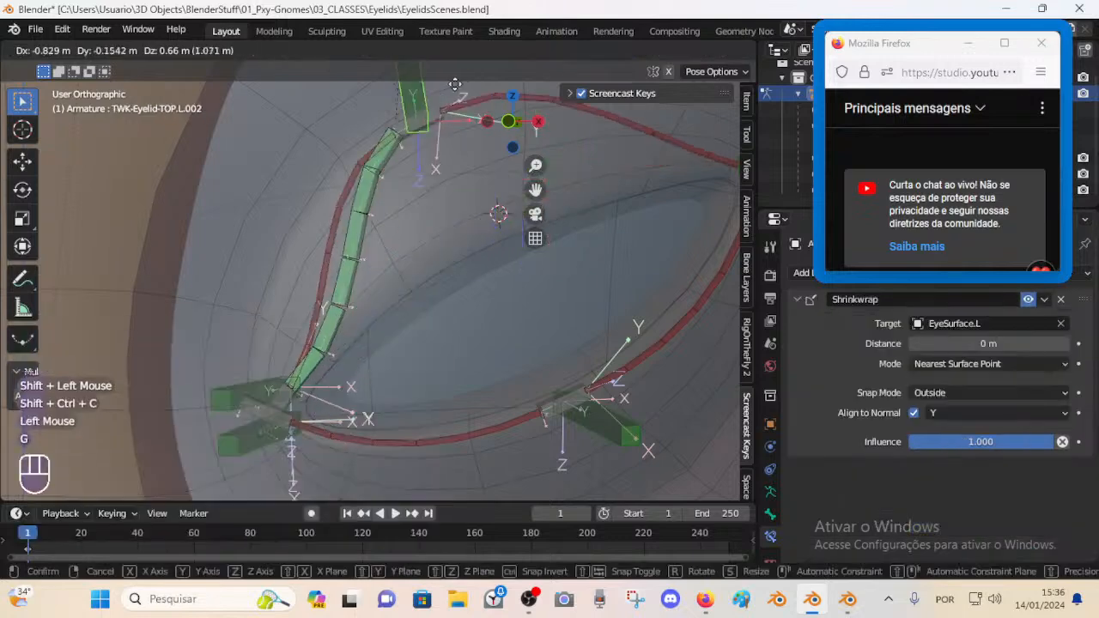
{"action": "key", "text": "Escape"}
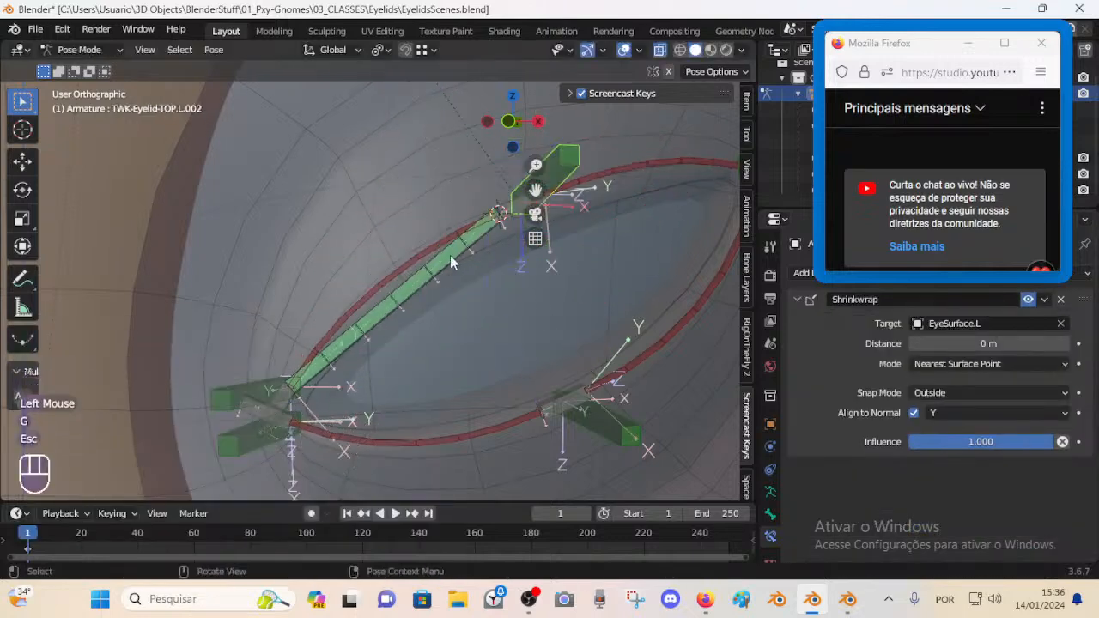
{"action": "scroll", "coordinate": [450, 255], "scroll_direction": "down", "scroll_amount": 1}
{"action": "scroll", "coordinate": [446, 292], "scroll_direction": "up", "scroll_amount": 1}
{"action": "key", "text": "Tab"}
{"action": "scroll", "coordinate": [431, 288], "scroll_direction": "down", "scroll_amount": 1}
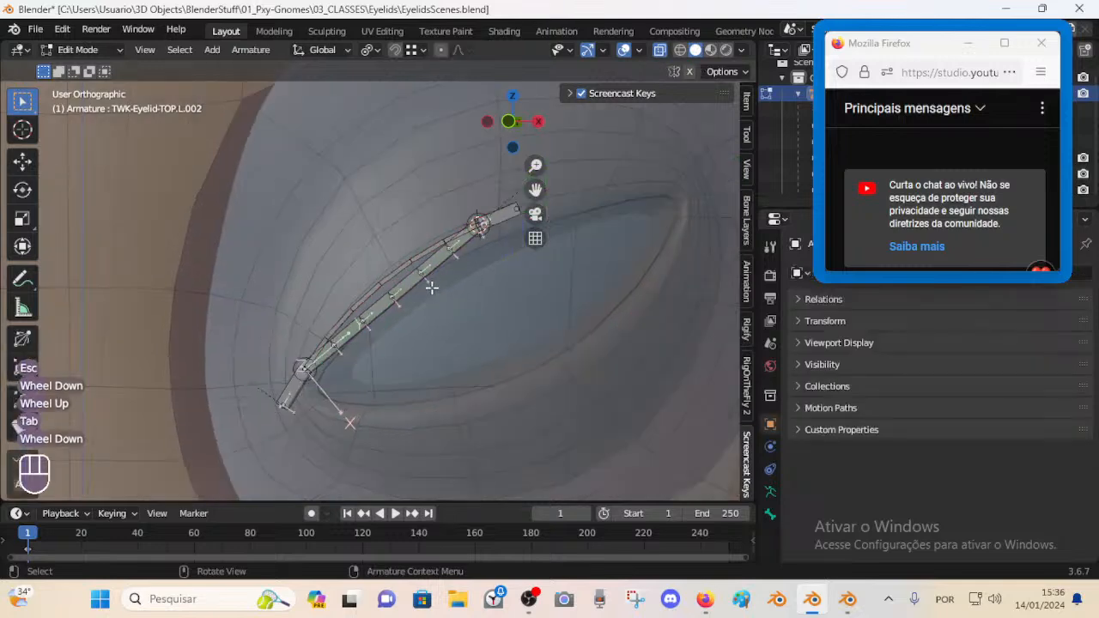
{"action": "scroll", "coordinate": [419, 288], "scroll_direction": "up", "scroll_amount": 1}
{"action": "key", "text": "Tab"}
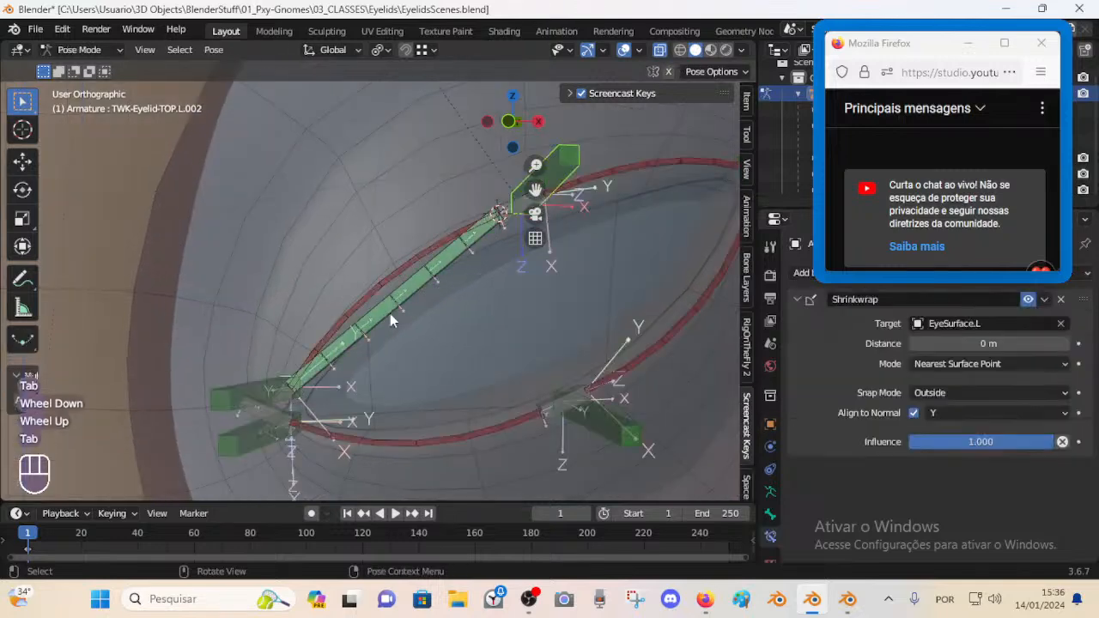
- Test-move the fifth segment bone, cancel the move, and check the chain's rest position again in Edit Mode
{"action": "left_click", "coordinate": [440, 292]}
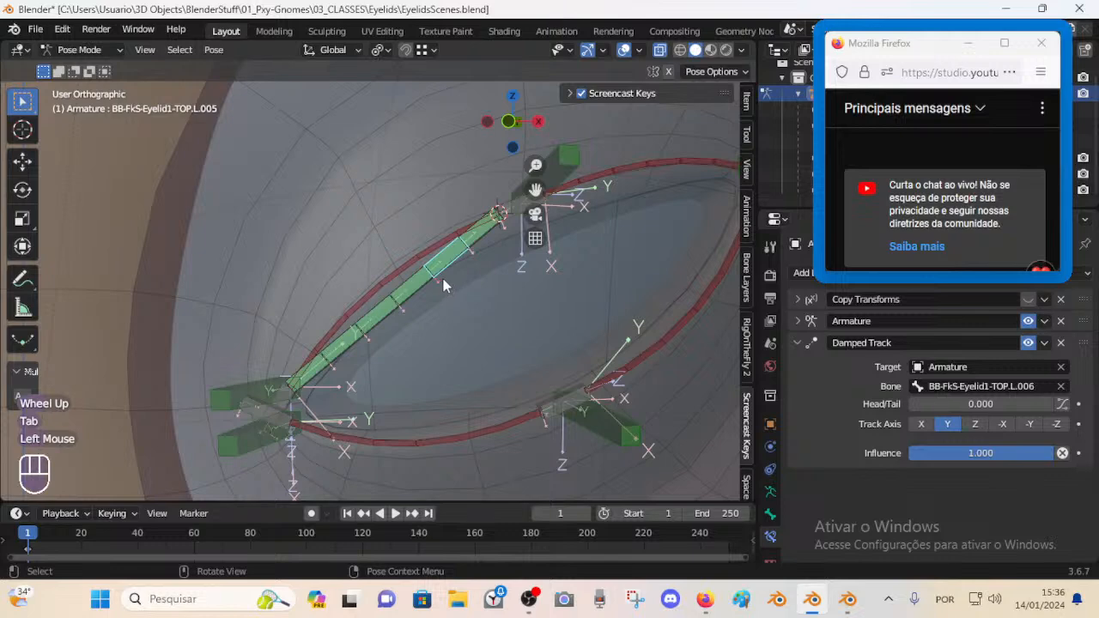
{"action": "key", "text": "g"}
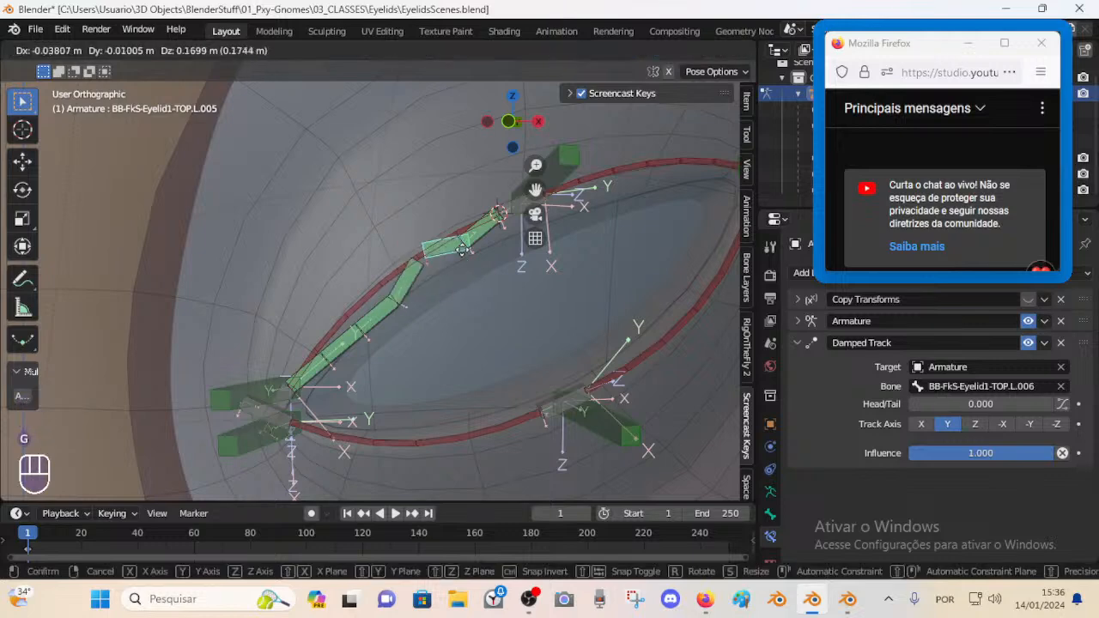
{"action": "key", "text": "Escape"}
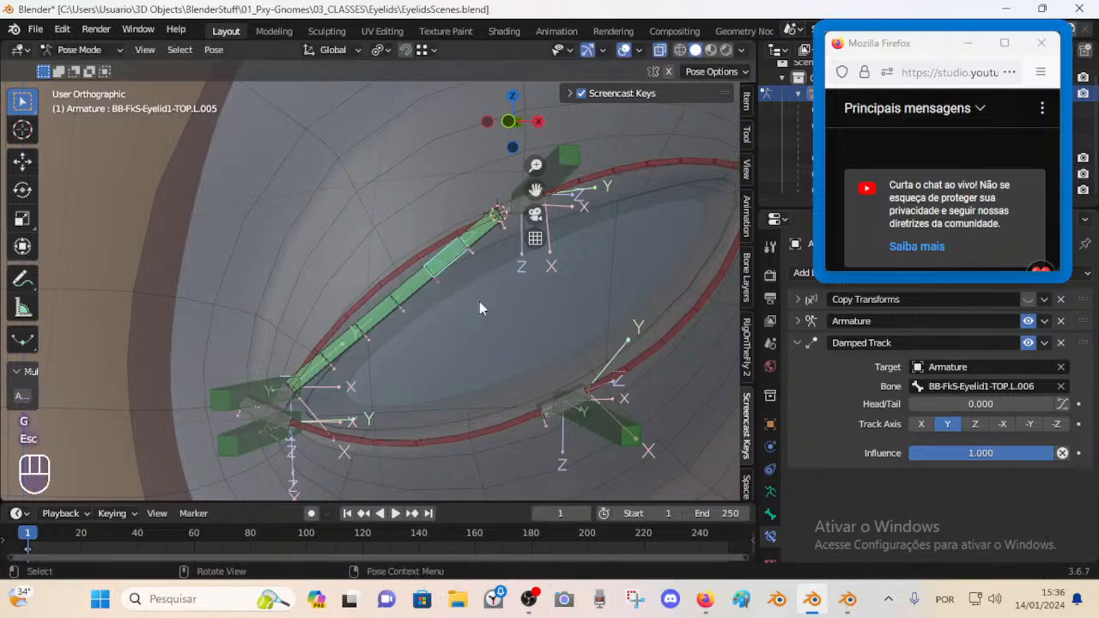
{"action": "key", "text": "Tab"}
{"action": "mouse_move", "coordinate": [392, 303]}
{"action": "middle_mouse_down"}
{"action": "mouse_move", "coordinate": [417, 309]}
{"action": "mouse_move", "coordinate": [397, 306]}
{"action": "middle_mouse_up"}
{"action": "key", "text": "Tab"}
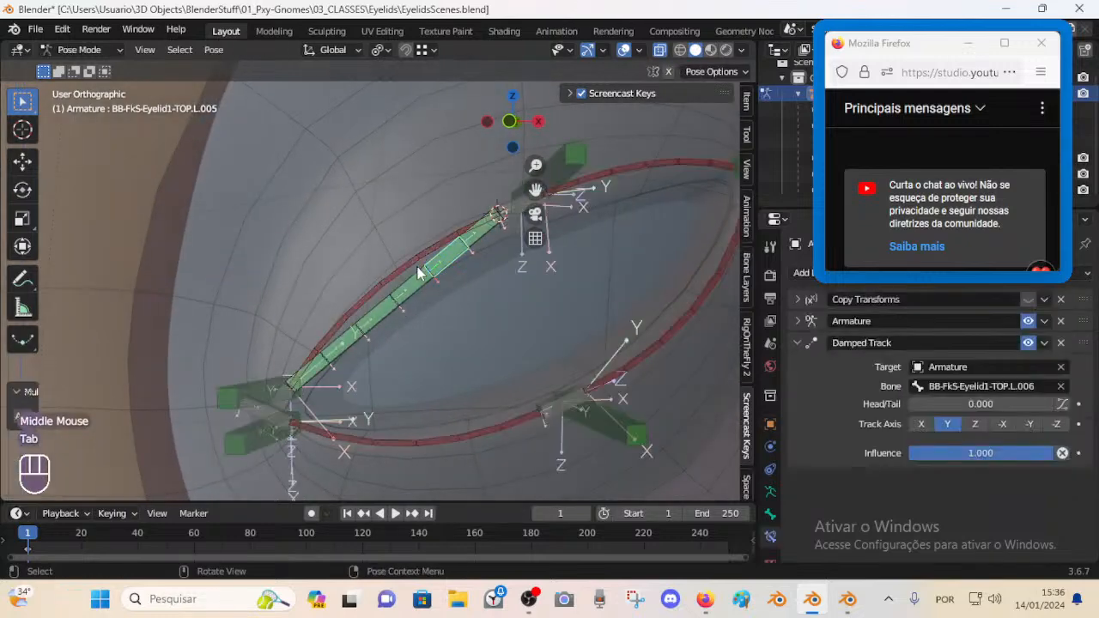
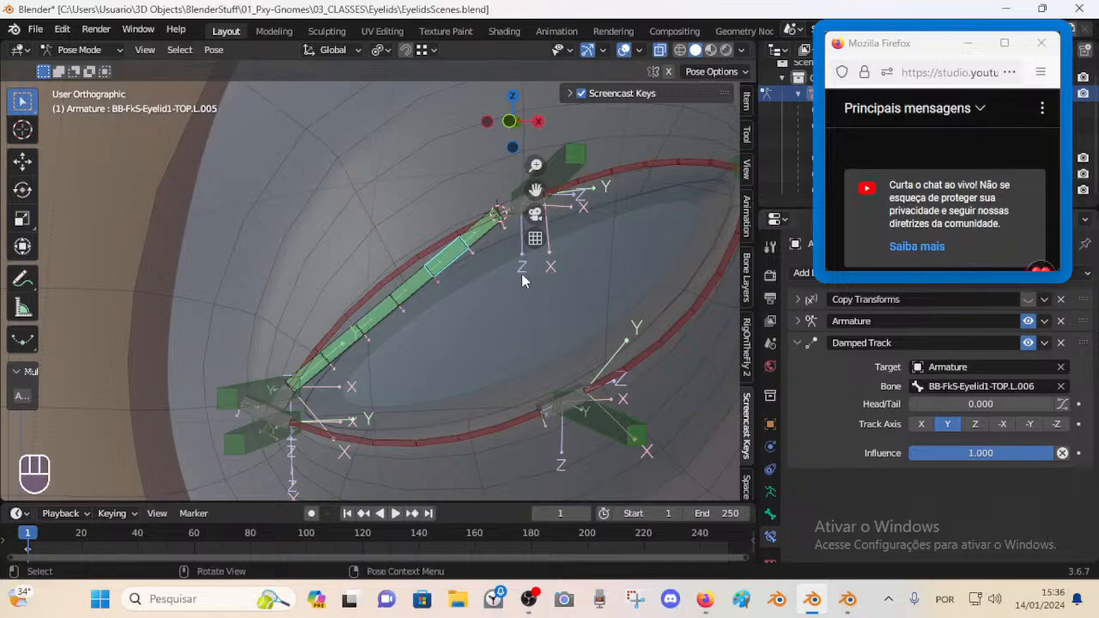
{"action": "key", "text": "a"}
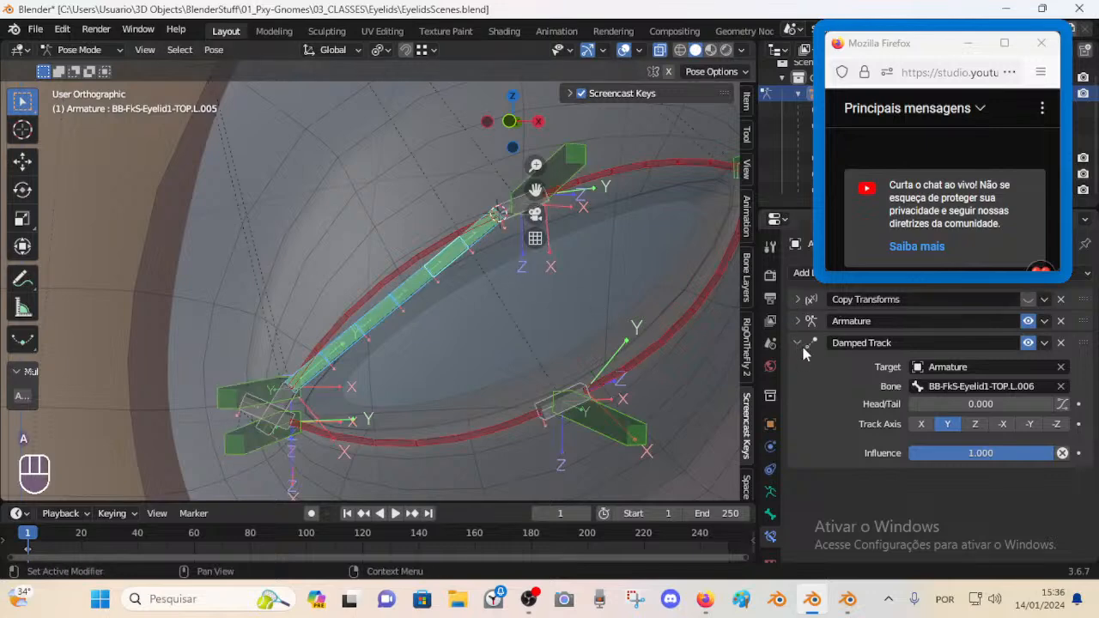
{"action": "key", "text": "Tab"}
{"action": "key", "text": "Tab"}
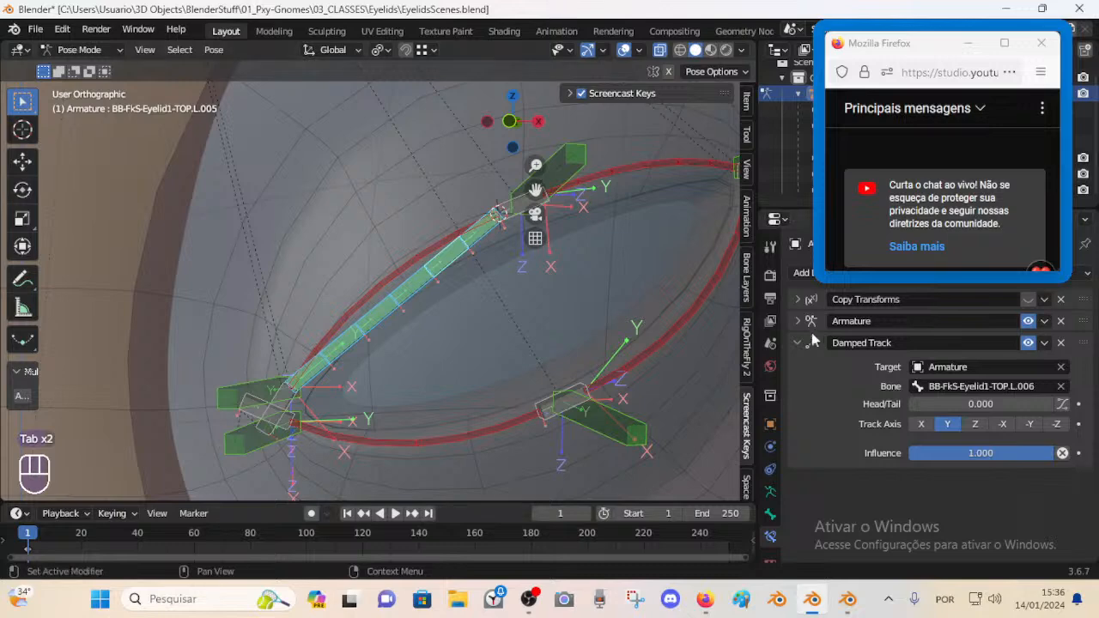
- Disable the Armature and Damped Track constraints on all six upper-lid segment bones at once
{"action": "left_click", "coordinate": [485, 263]}
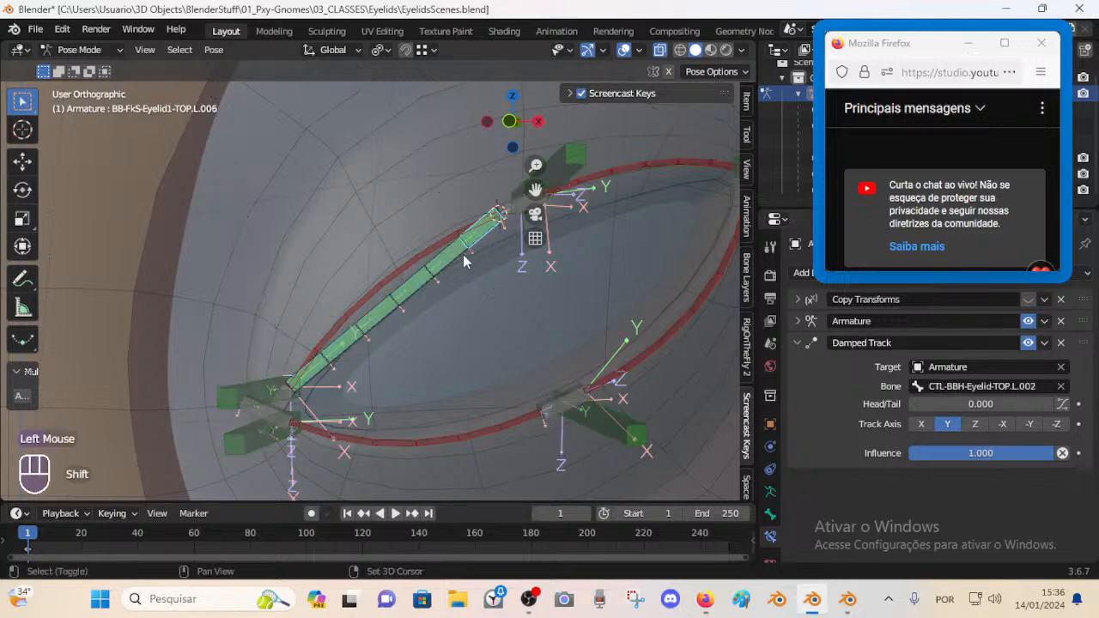
{"action": "left_click", "coordinate": [422, 285], "text": "shift"}
{"action": "left_click", "coordinate": [391, 308], "text": "shift"}
{"action": "left_click", "coordinate": [360, 333], "text": "shift"}
{"action": "left_click", "coordinate": [324, 378], "text": "shift"}
{"action": "left_click", "coordinate": [325, 378], "text": "shift"}
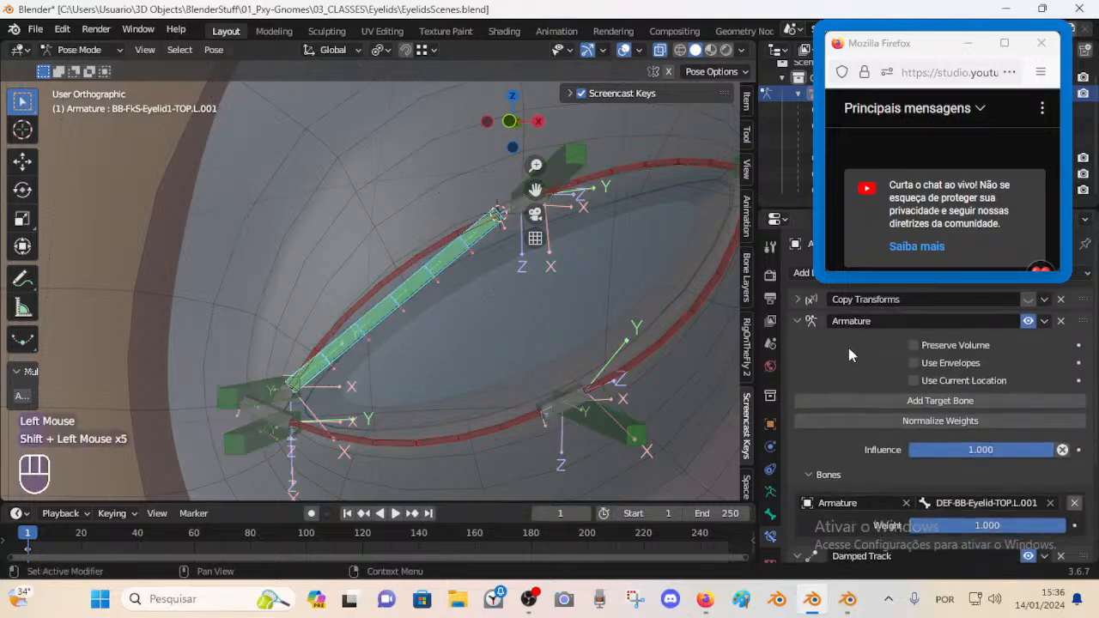
{"action": "left_click", "coordinate": [1028, 321], "text": "alt"}
{"action": "scroll", "coordinate": [1031, 326], "scroll_direction": "down", "scroll_amount": 3}
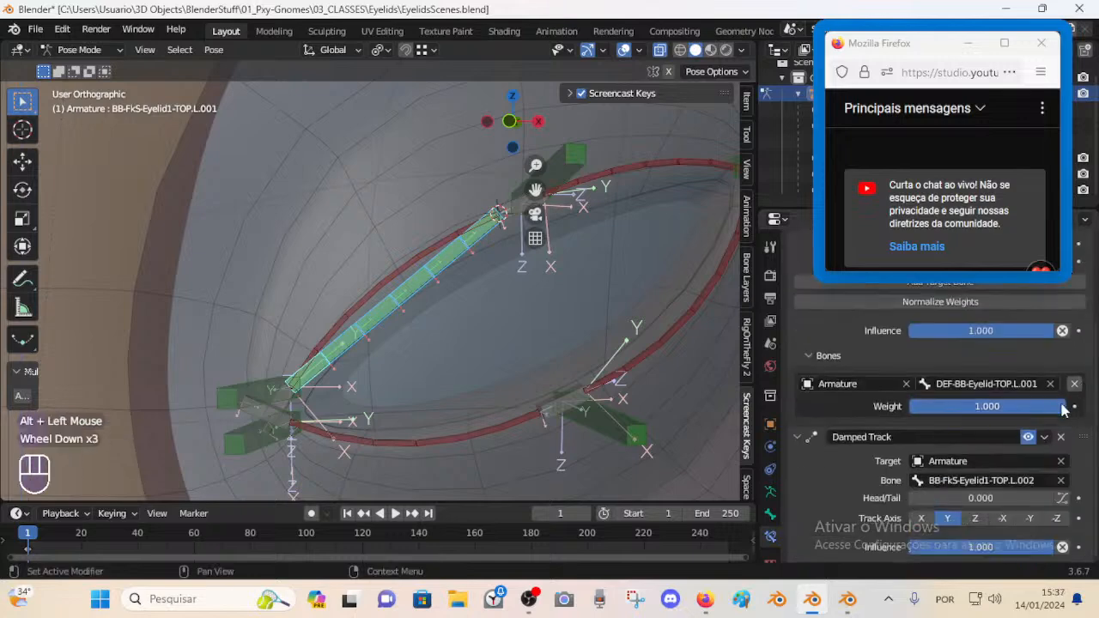
{"action": "left_click", "coordinate": [1029, 438], "text": "alt"}
- Test-move the tweak bones TWK-Eyelid-TOP.L.002 and TWK-Eyelid-TOP.L.001 in turn, cancelling each move
{"action": "left_click", "coordinate": [499, 214]}
{"action": "key", "text": "g"}
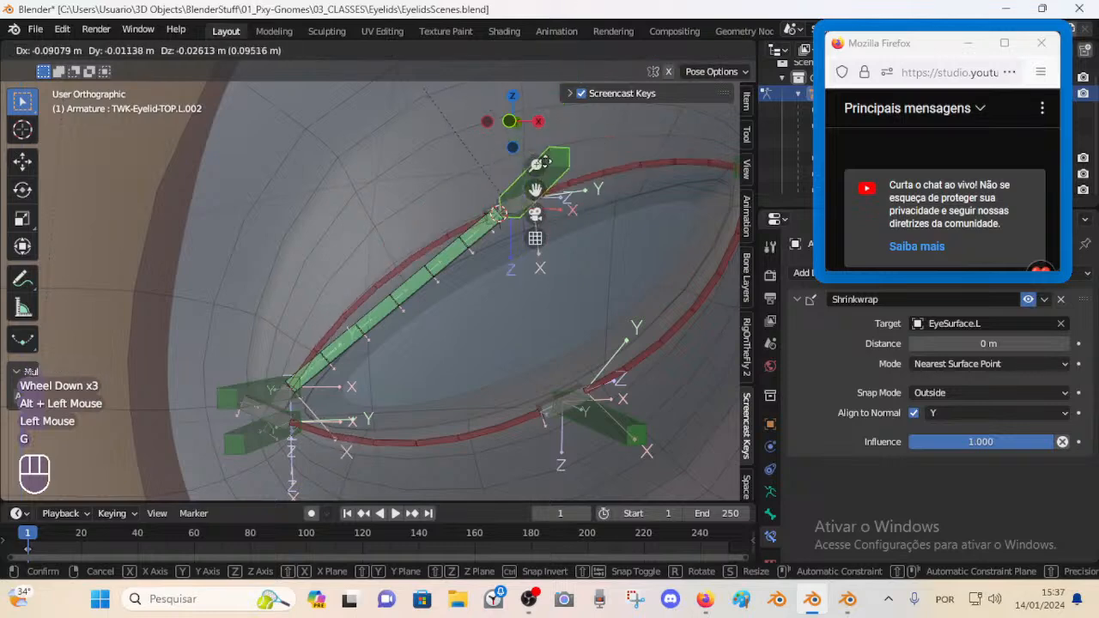
{"action": "key", "text": "Escape"}
{"action": "left_click", "coordinate": [243, 391]}
{"action": "key", "text": "g"}
{"action": "key", "text": "Escape"}
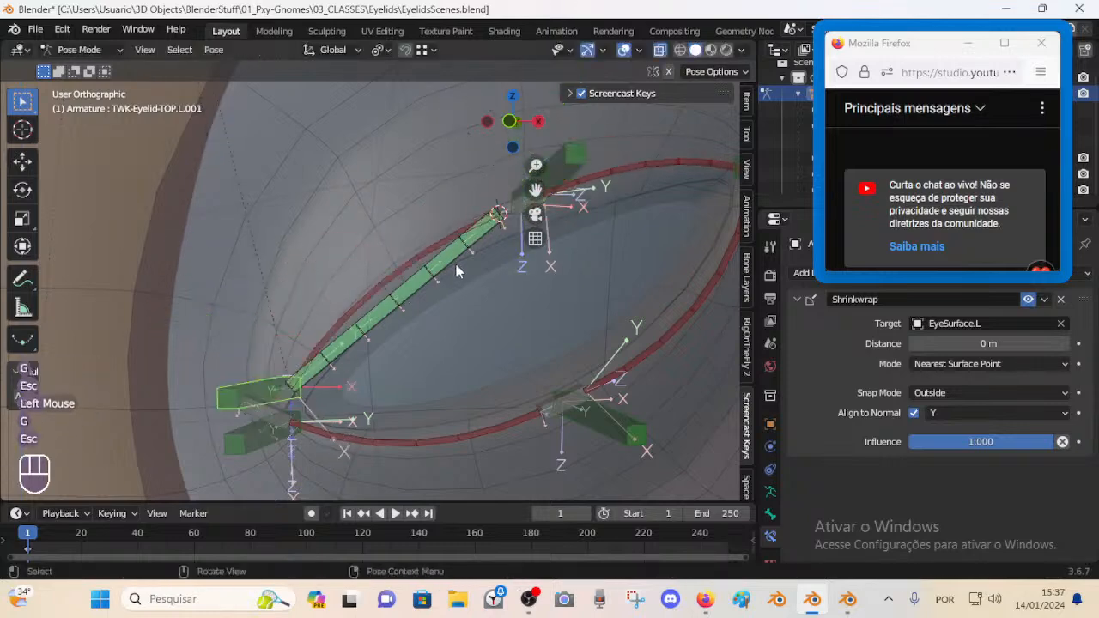
- Enable the Copy Transforms constraint on all six upper-lid segment bones at once
{"action": "left_click", "coordinate": [477, 247]}
{"action": "double_click", "coordinate": [332, 371]}
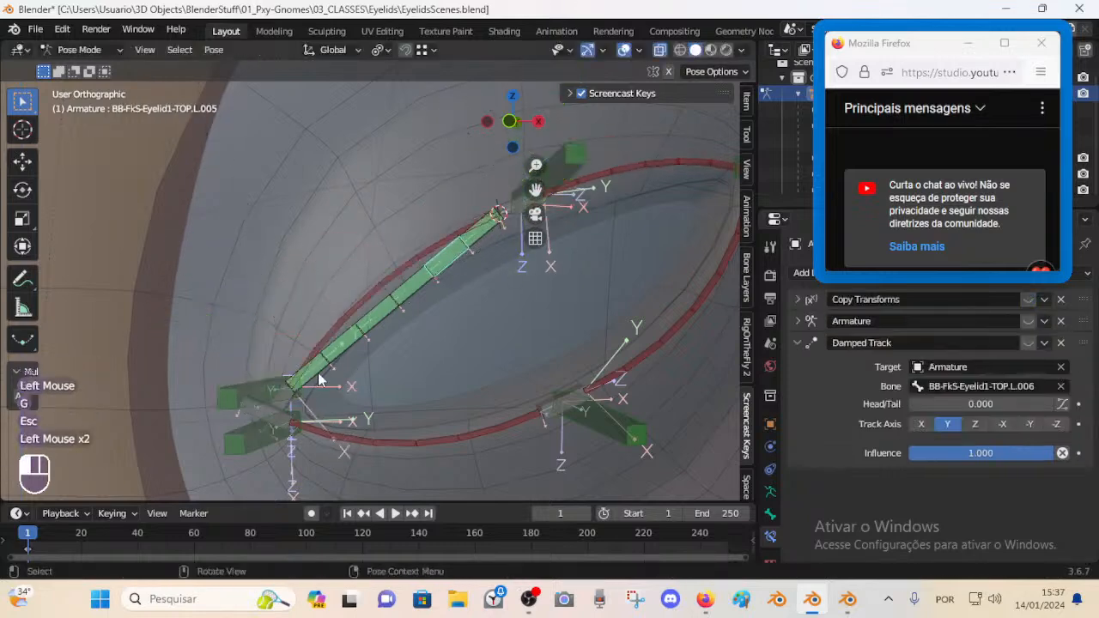
{"action": "left_click", "coordinate": [355, 347], "text": "shift"}
{"action": "left_click", "coordinate": [388, 316], "text": "shift"}
{"action": "left_click", "coordinate": [426, 285], "text": "shift"}
{"action": "left_click", "coordinate": [458, 259], "text": "shift"}
{"action": "left_click", "coordinate": [493, 231], "text": "shift"}
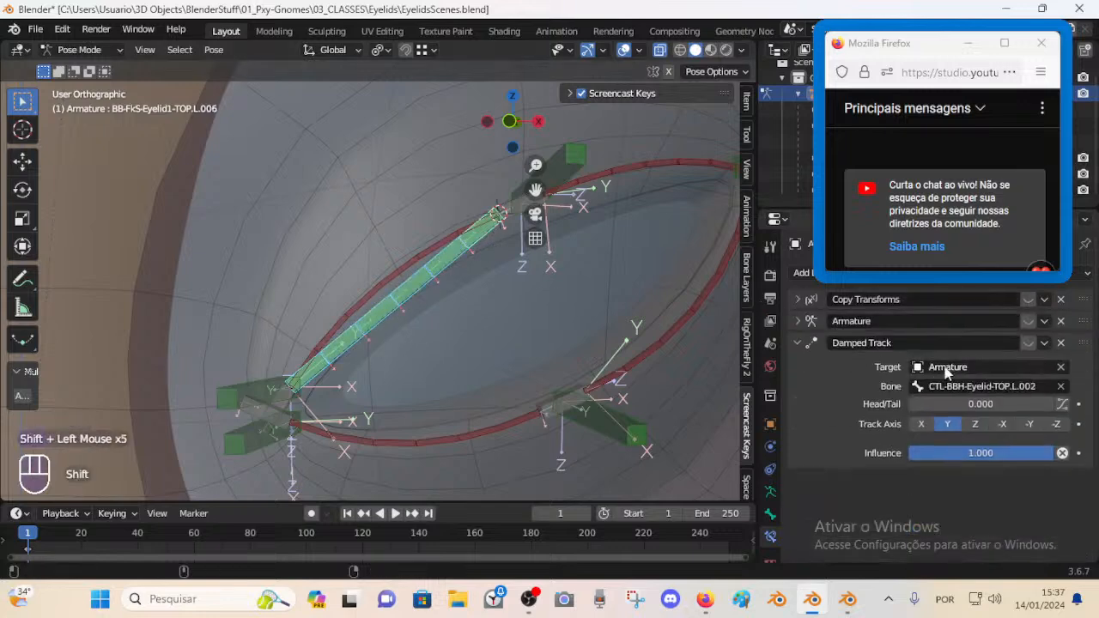
{"action": "left_click", "coordinate": [1028, 299], "text": "alt"}
- Re-enable the Damped Track constraint on all six selected segment bones and save the file
{"action": "middle_click_drag", "start_coordinate": [386, 317], "coordinate": [362, 337]}
{"action": "scroll", "coordinate": [375, 317], "scroll_direction": "up", "scroll_amount": 1}
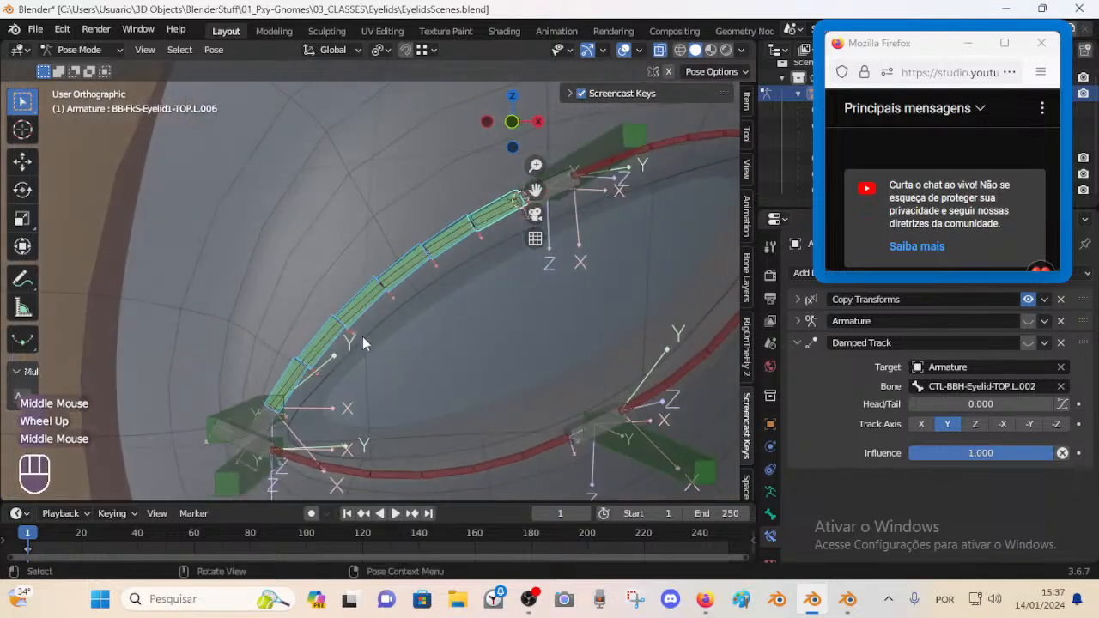
{"action": "scroll", "coordinate": [361, 336], "scroll_direction": "up", "scroll_amount": 1}
{"action": "scroll", "coordinate": [373, 330], "scroll_direction": "down", "scroll_amount": 1}
{"action": "middle_click_drag", "start_coordinate": [441, 302], "coordinate": [445, 300]}
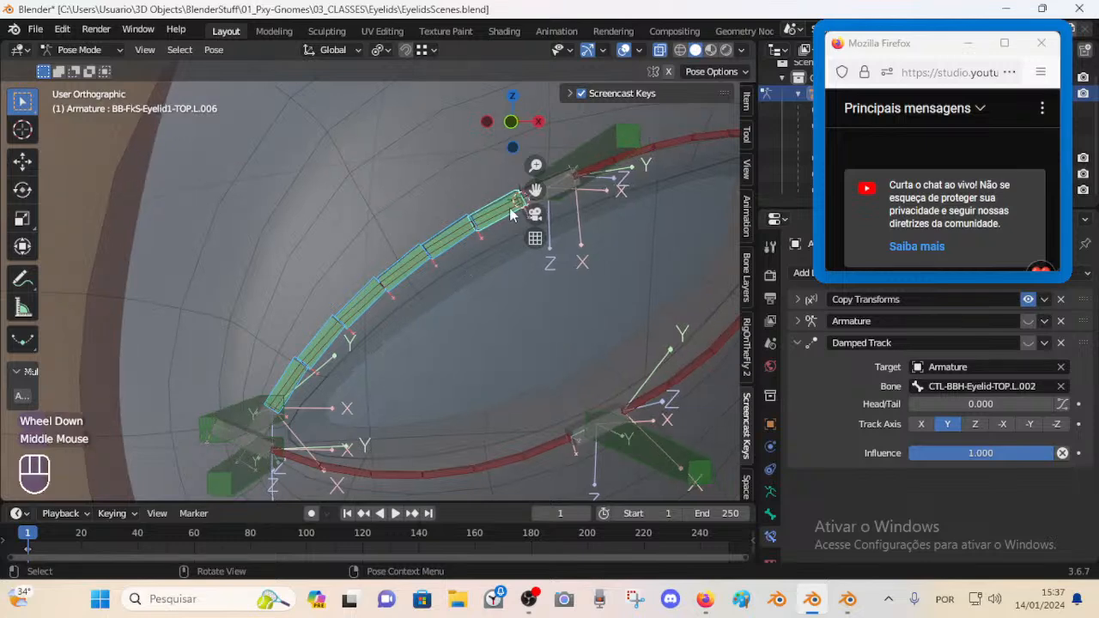
{"action": "left_click", "coordinate": [428, 251], "text": "alt"}
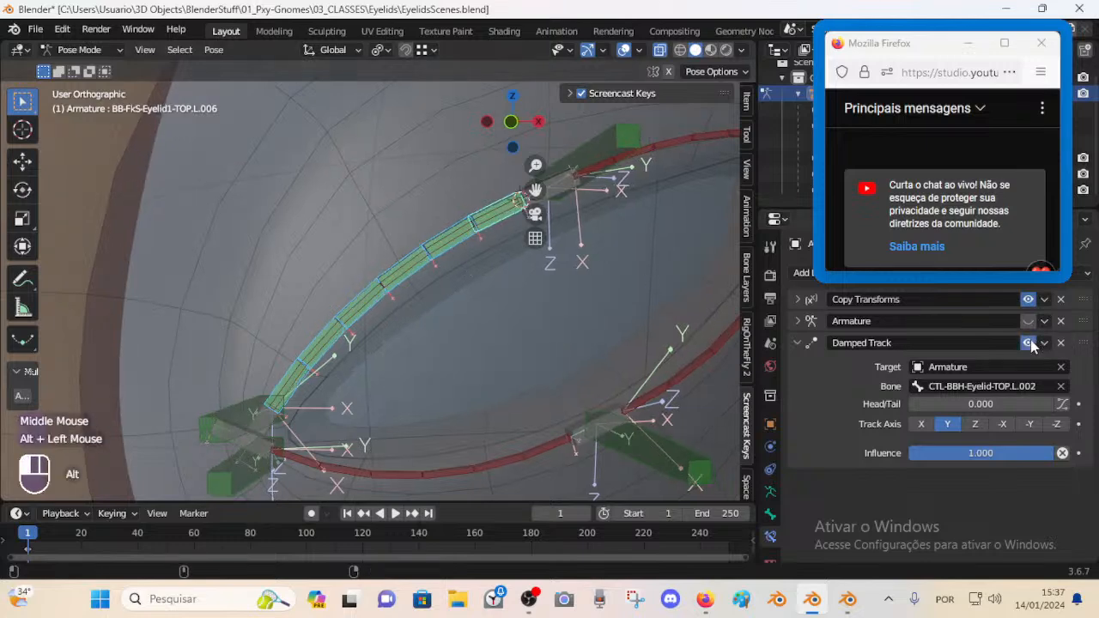
{"action": "middle_click_drag", "start_coordinate": [499, 278], "coordinate": [415, 288]}
{"action": "key", "text": "ctrl+s"}
{"action": "scroll", "coordinate": [404, 290], "scroll_direction": "down", "scroll_amount": 1}
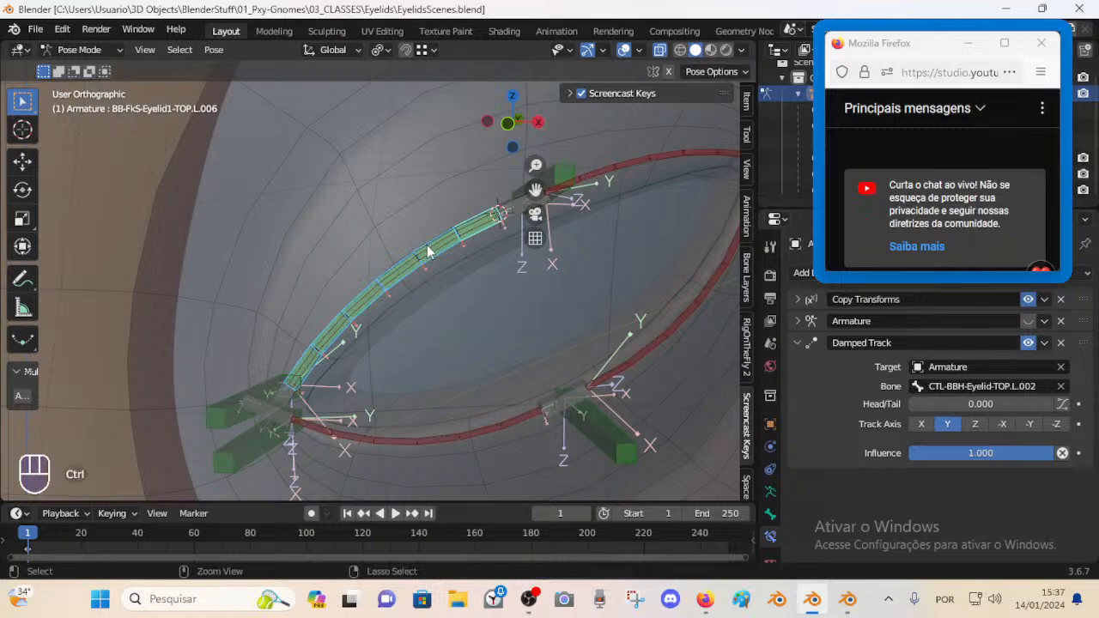
{"action": "key", "text": "ctrl+s"}
- Apply the selected segment bones' pose as their rest pose and check their new placement in Edit Mode
{"action": "left_click", "coordinate": [213, 49]}
{"action": "mouse_move", "coordinate": [248, 102]}
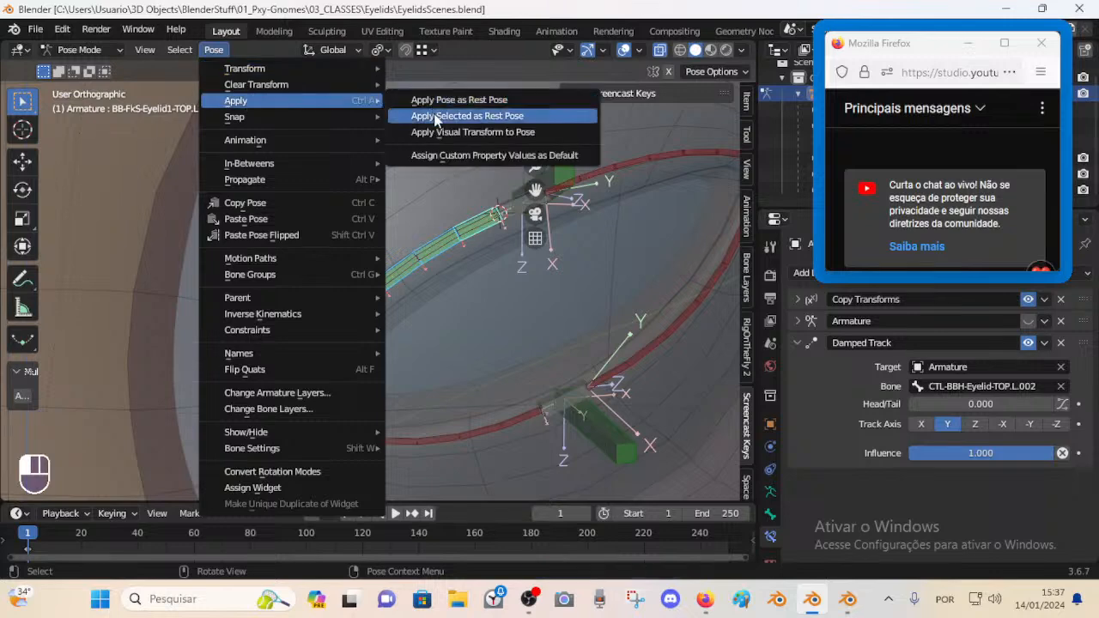
{"action": "left_click", "coordinate": [436, 117]}
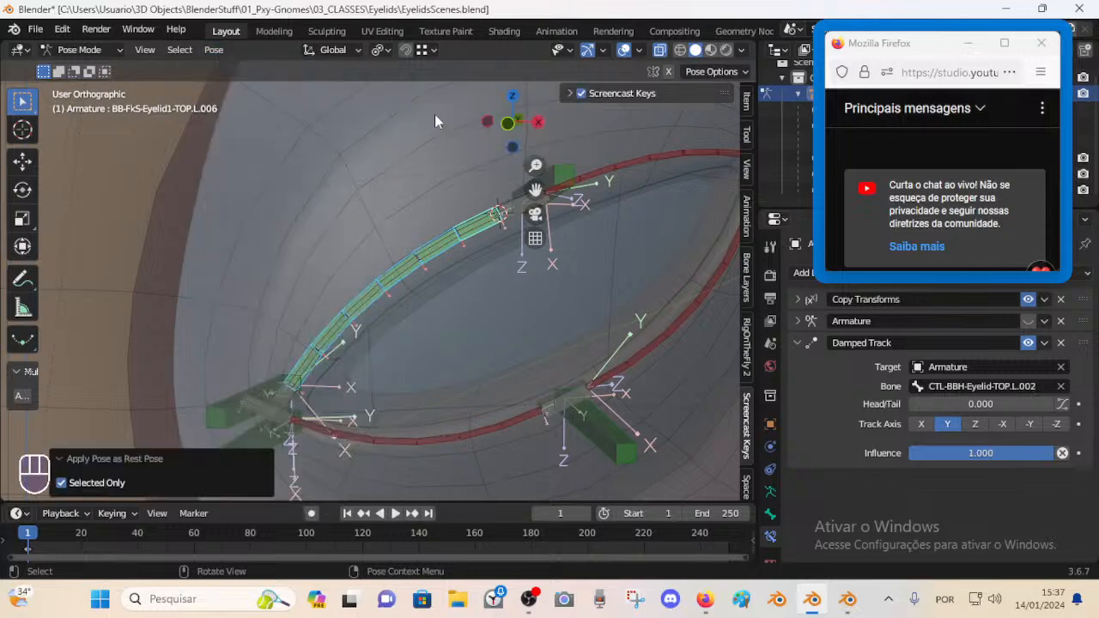
{"action": "key", "text": "Tab"}
{"action": "middle_click_drag", "start_coordinate": [436, 298], "coordinate": [479, 292]}
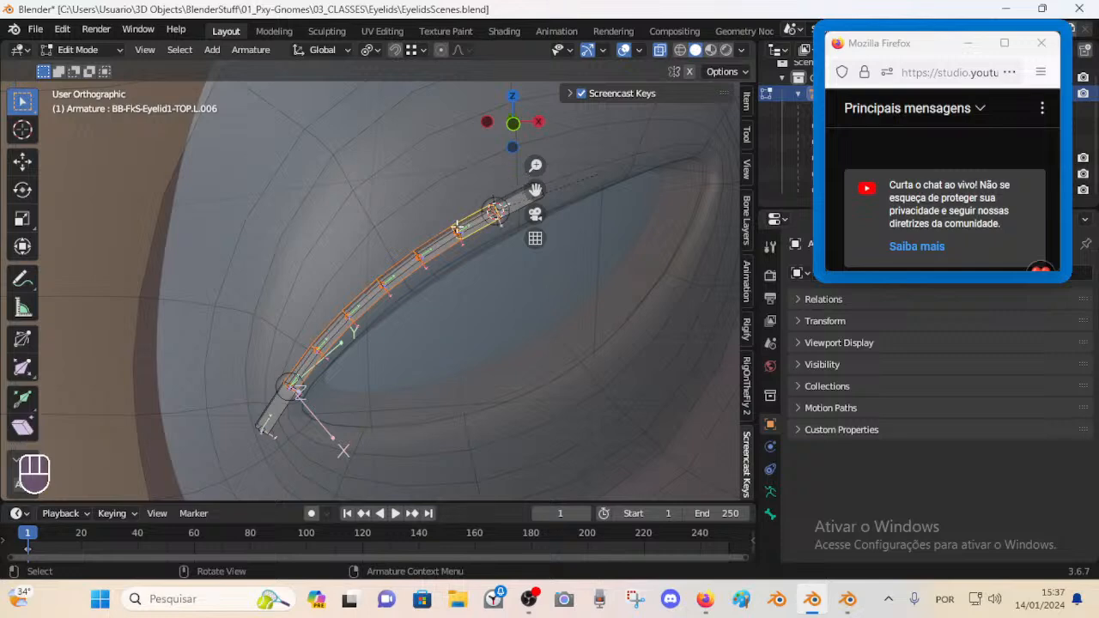
{"action": "key", "text": "Tab"}
{"action": "middle_click_drag", "start_coordinate": [345, 349], "coordinate": [560, 341]}
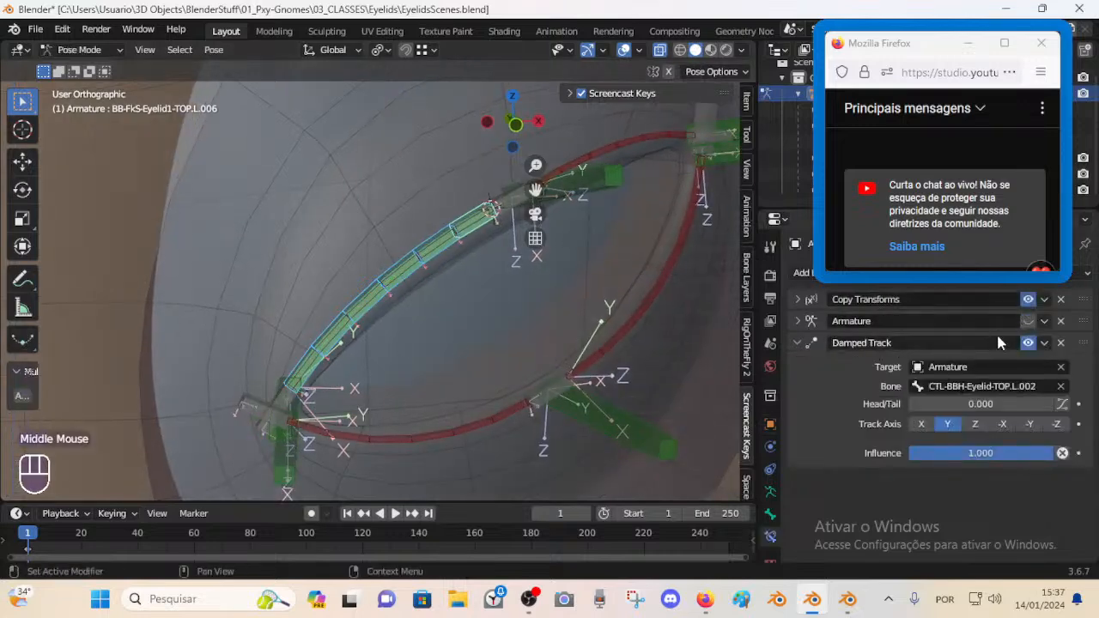
{"action": "scroll", "coordinate": [585, 255], "scroll_direction": "down", "scroll_amount": 2}
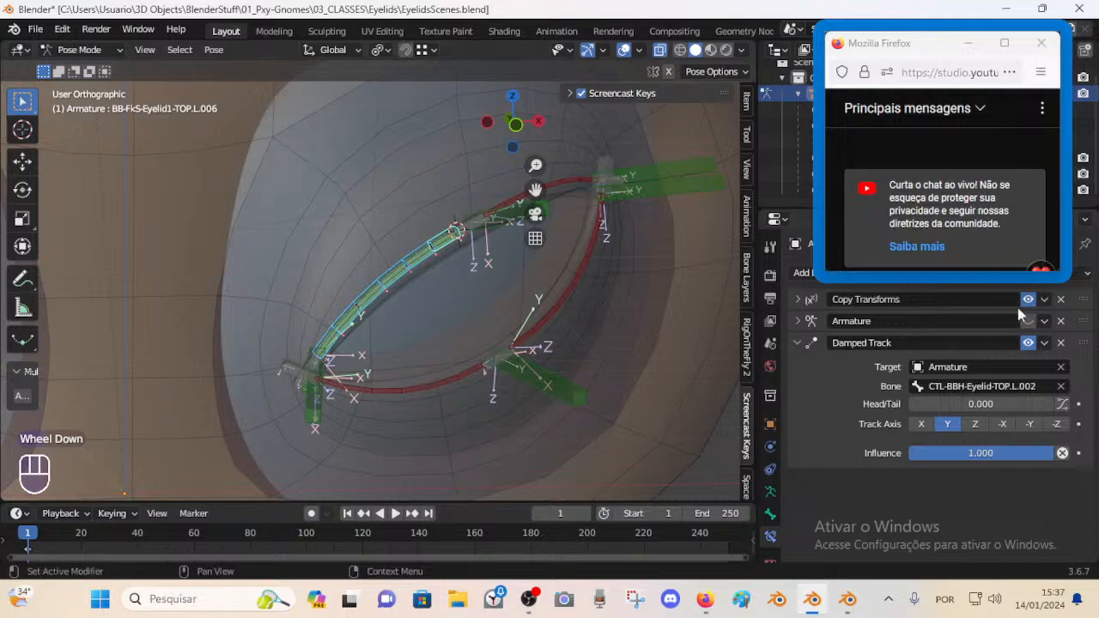
- Deselect the segment bones and test-move the tweak bone TWK-Eyelid-TOP.L.002 twice, cancelling both moves
{"action": "key", "text": "alt+a"}
{"action": "middle_click_drag", "start_coordinate": [500, 239], "coordinate": [449, 243]}
{"action": "middle_click_drag", "start_coordinate": [448, 243], "coordinate": [405, 225], "text": "shift"}
{"action": "left_click", "coordinate": [420, 213]}
{"action": "key", "text": "g"}
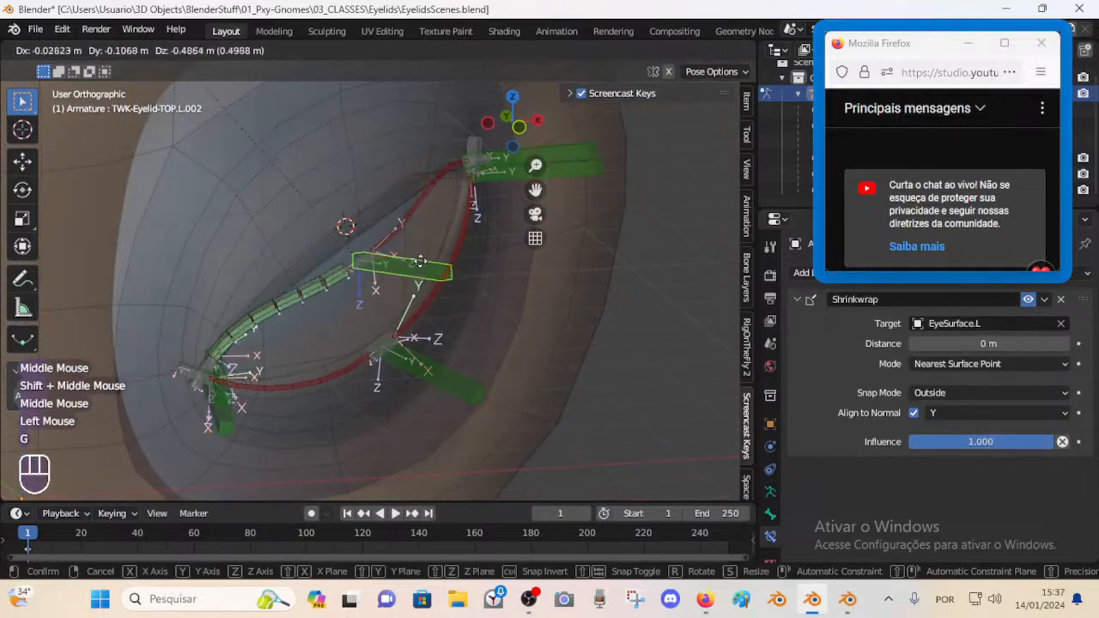
{"action": "key", "text": "Escape"}
{"action": "scroll", "coordinate": [439, 285], "scroll_direction": "up", "scroll_amount": 1}
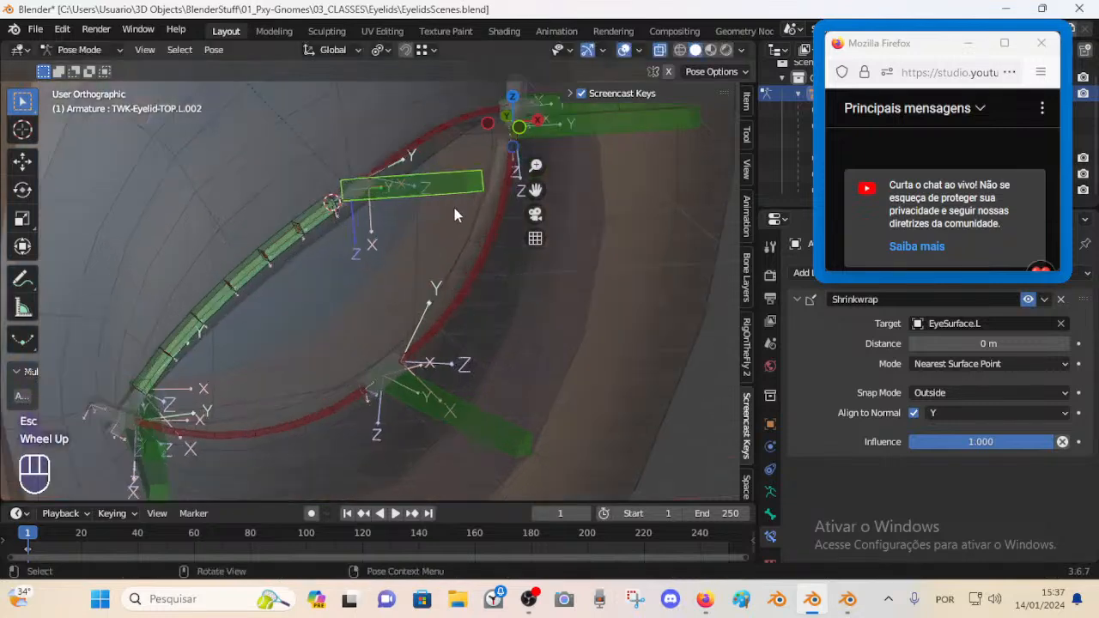
{"action": "key", "text": "g"}
{"action": "key", "text": "Escape"}
{"action": "middle_click_drag", "start_coordinate": [317, 226], "coordinate": [359, 232]}
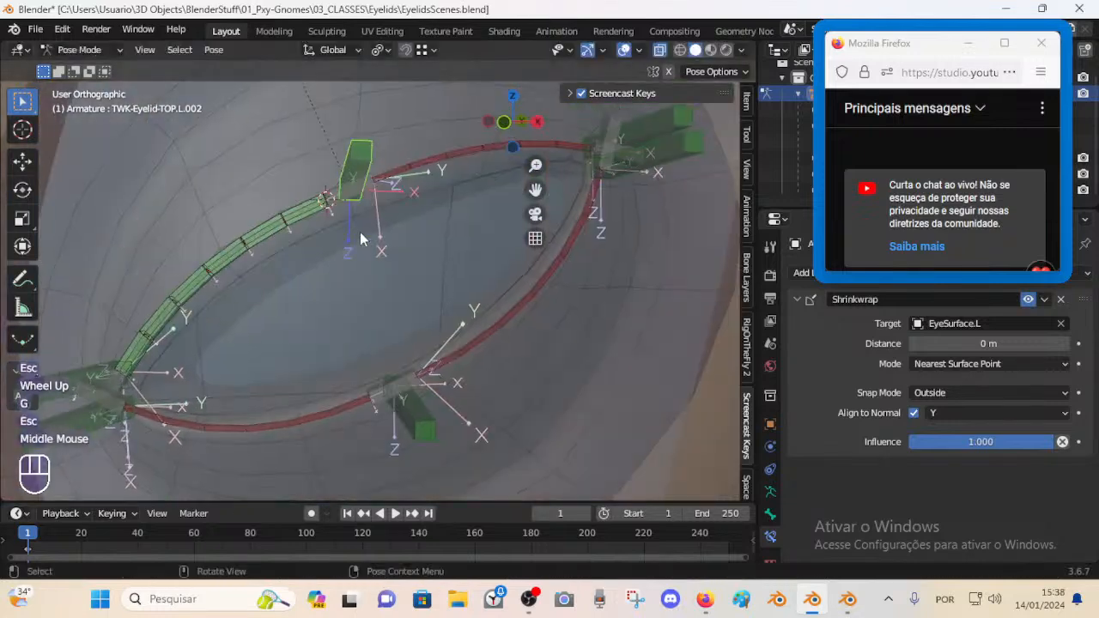
- Test-move the tweak bone TWK-Eyelid-TOP.L.002 once more, cancel the move, and view the bone properties of all six segment bones
{"action": "key", "text": "g"}
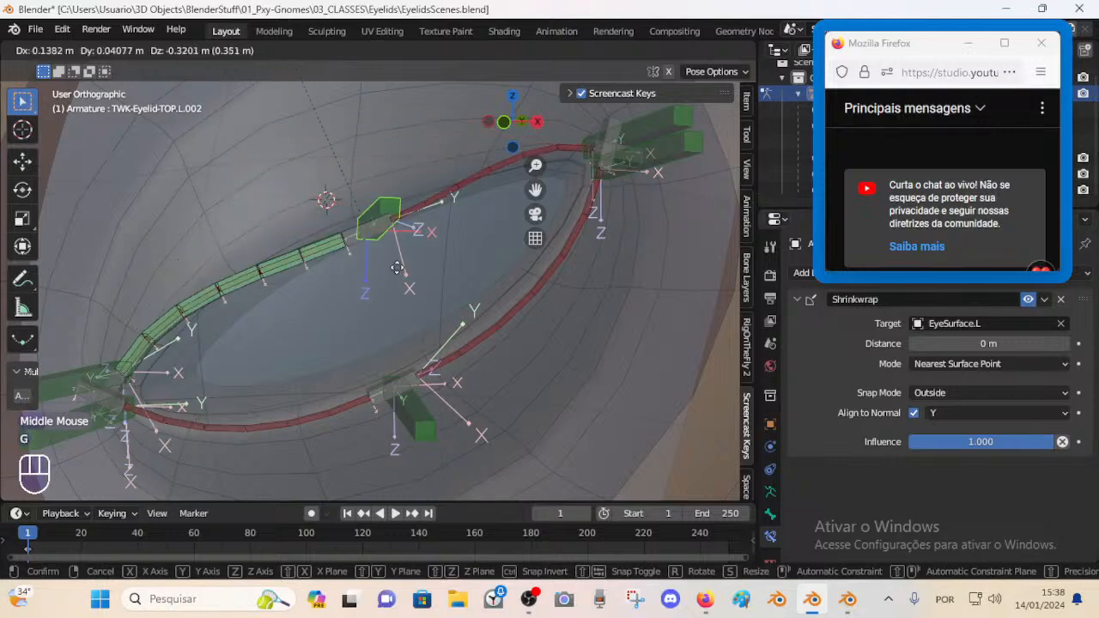
{"action": "key", "text": "Escape"}
{"action": "left_click", "coordinate": [309, 223]}
{"action": "left_click", "coordinate": [227, 258], "text": "shift"}
{"action": "left_click", "coordinate": [228, 258], "text": "shift"}
{"action": "left_click", "coordinate": [197, 286], "text": "shift"}
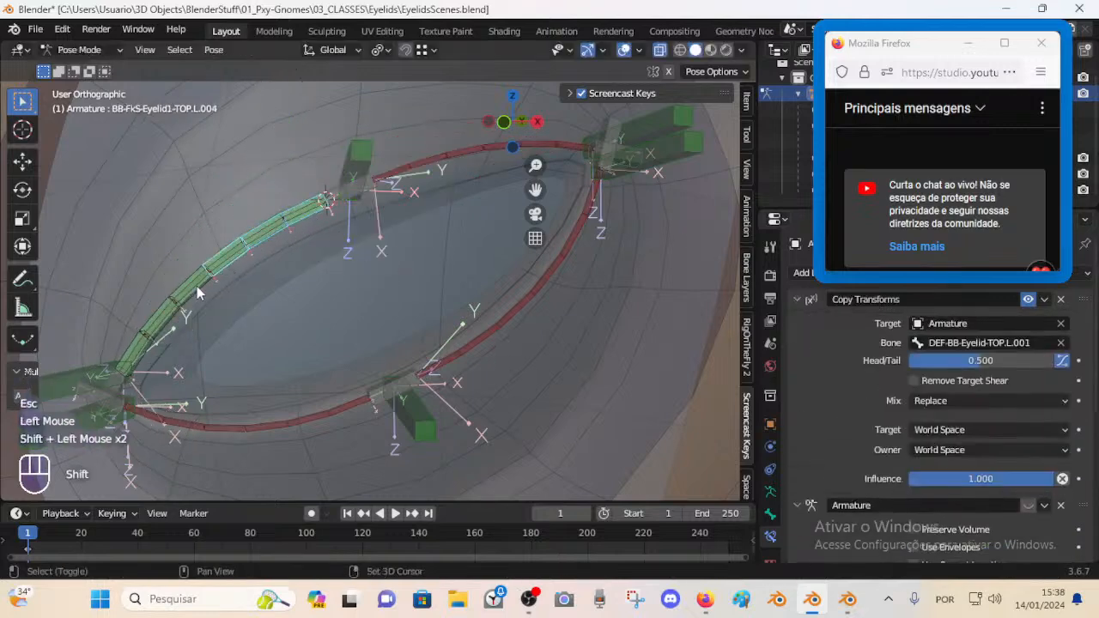
{"action": "left_click", "coordinate": [168, 317], "text": "shift"}
{"action": "left_click", "coordinate": [147, 350], "text": "shift"}
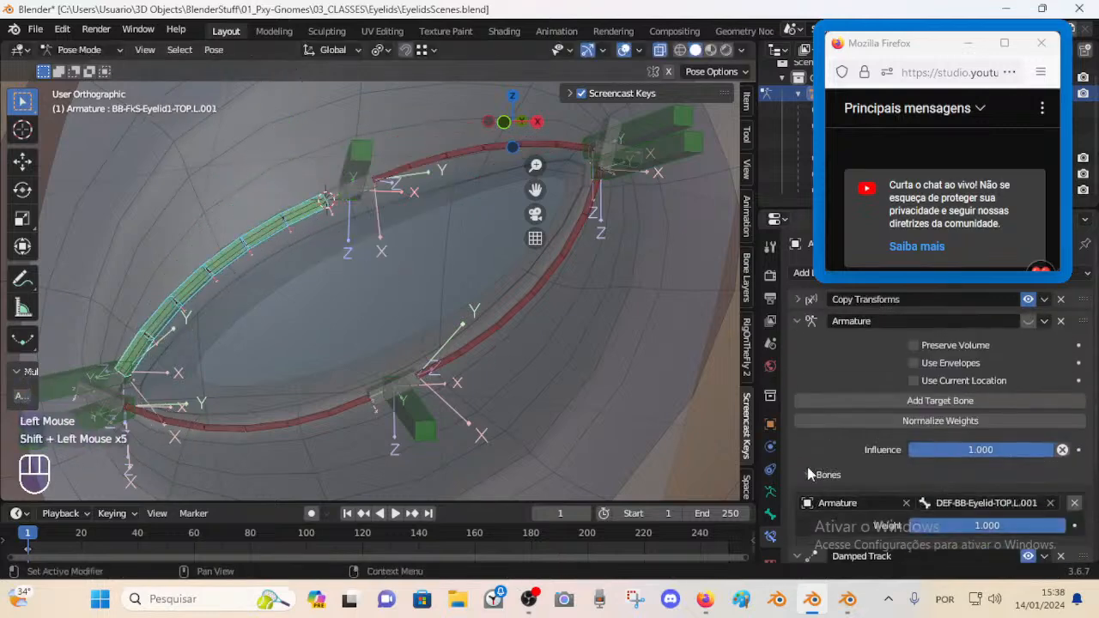
{"action": "left_click", "coordinate": [770, 514]}
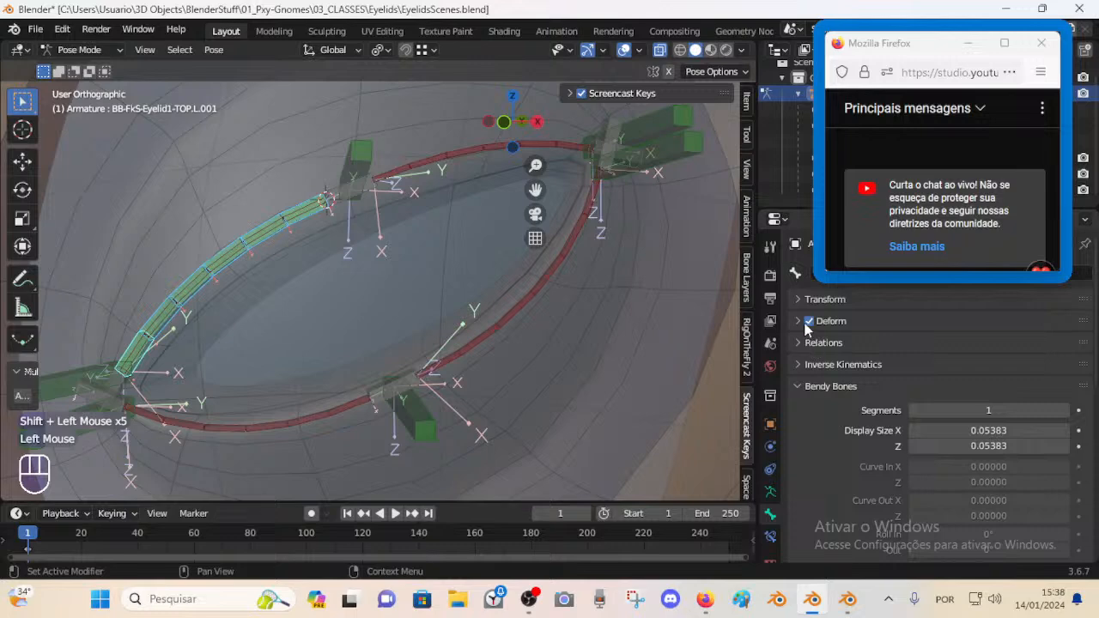
- Compare the Deform setting of the individual segment bones with that of the bendy bone DEF-BB-Eyelid-TOP.L.001
{"action": "left_click", "coordinate": [305, 227]}
{"action": "left_click", "coordinate": [302, 224]}
{"action": "left_click", "coordinate": [234, 260]}
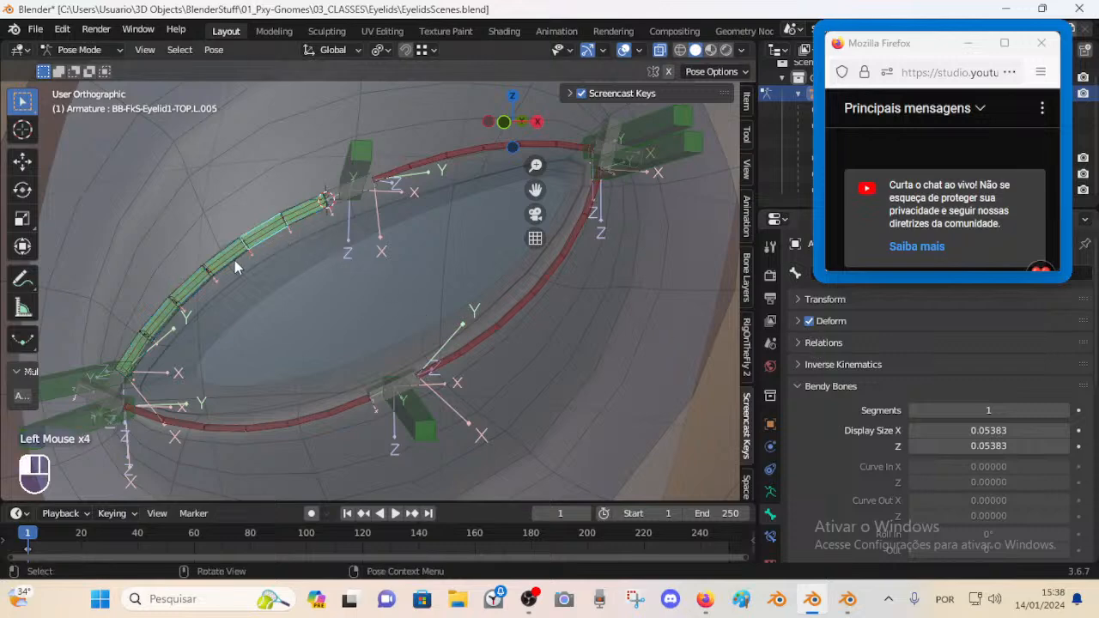
{"action": "left_click", "coordinate": [233, 261]}
{"action": "left_click", "coordinate": [233, 259]}
{"action": "left_click", "coordinate": [232, 260]}
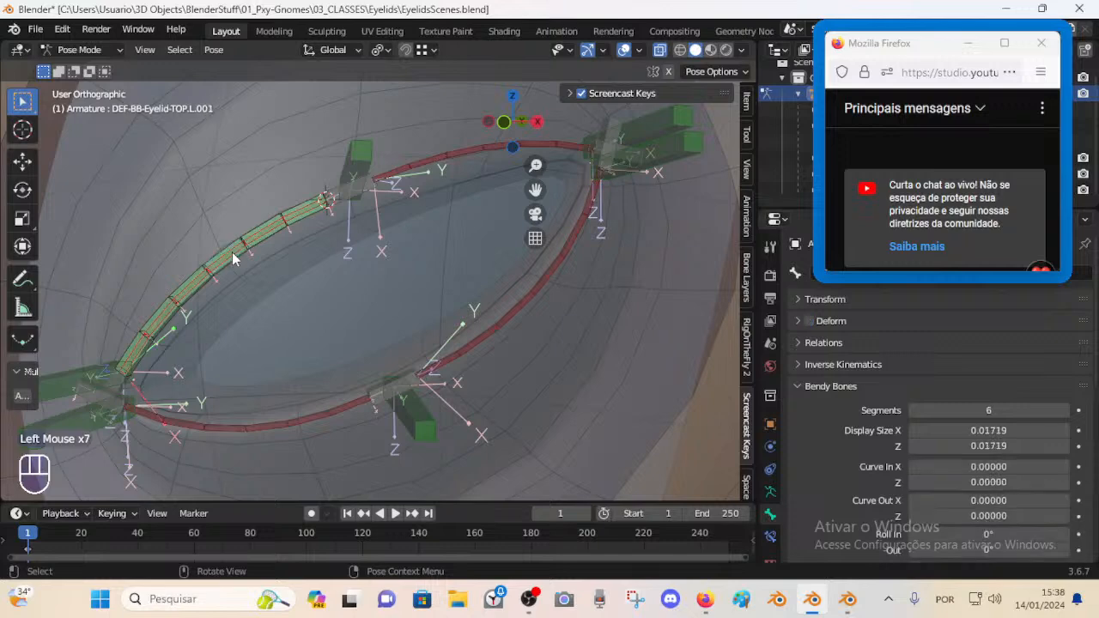
{"action": "middle_click_drag", "start_coordinate": [238, 271], "coordinate": [276, 266]}
{"action": "scroll", "coordinate": [275, 265], "scroll_direction": "down", "scroll_amount": 2}
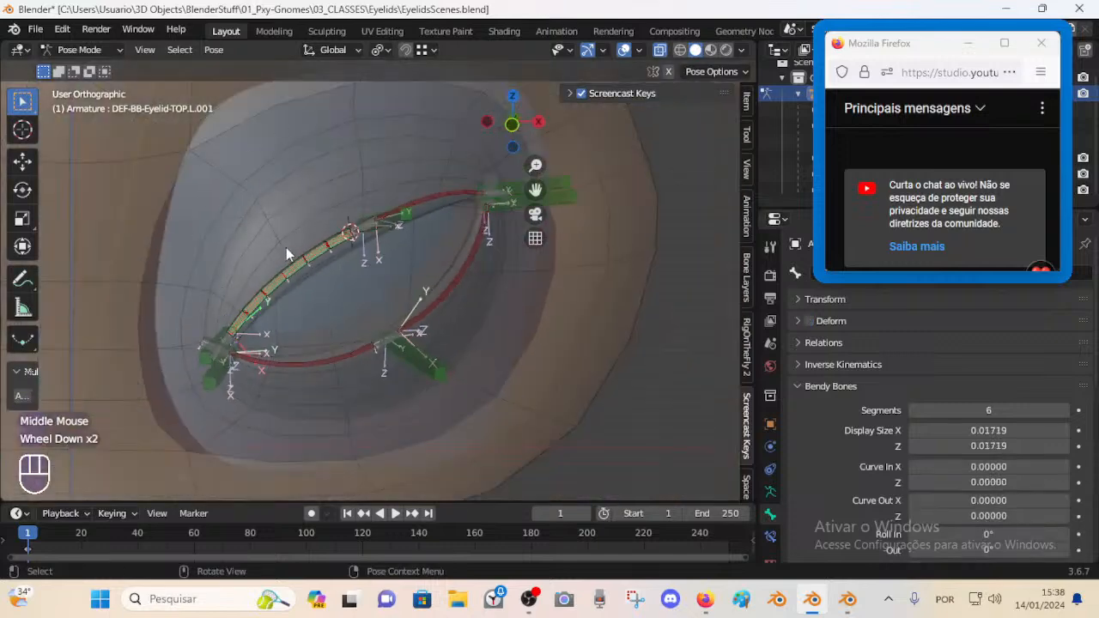
{"action": "scroll", "coordinate": [287, 248], "scroll_direction": "up", "scroll_amount": 1}
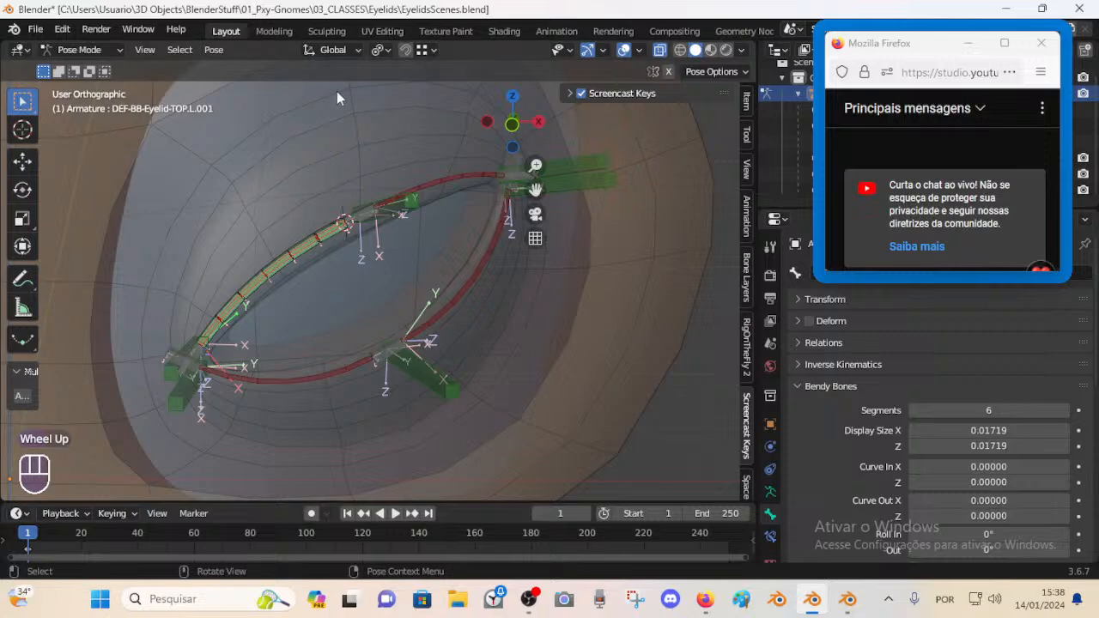
{"action": "scroll", "coordinate": [275, 283], "scroll_direction": "up", "scroll_amount": 1}
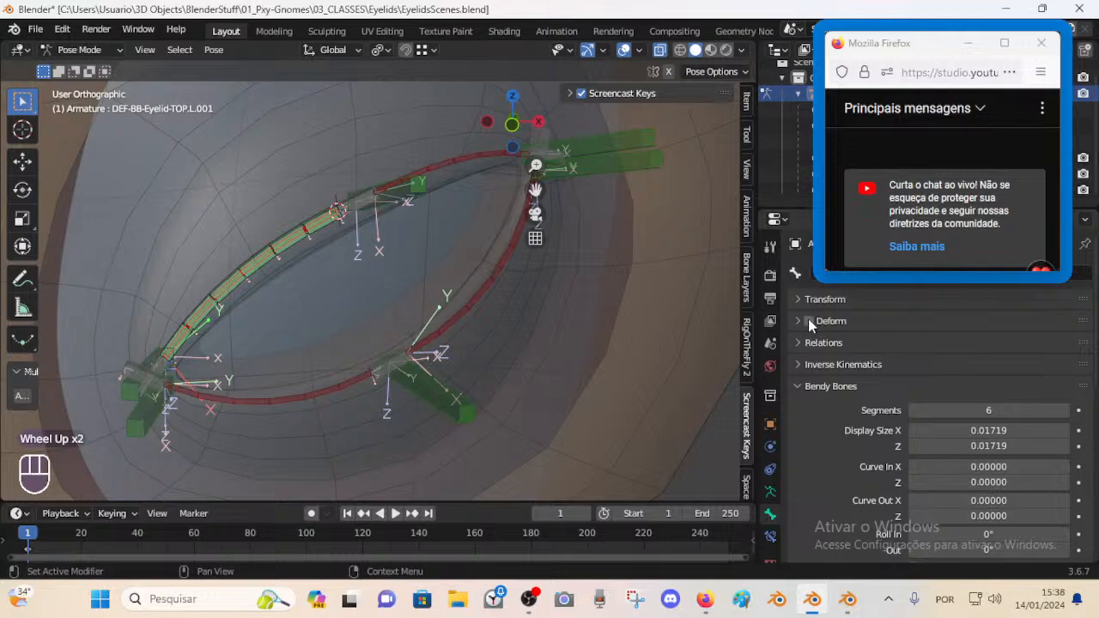
{"action": "scroll", "coordinate": [360, 313], "scroll_direction": "up", "scroll_amount": 1}
{"action": "mouse_move", "coordinate": [360, 311]}
{"action": "middle_mouse_down"}
{"action": "mouse_move", "coordinate": [352, 304]}
{"action": "mouse_move", "coordinate": [400, 309]}
{"action": "mouse_move", "coordinate": [348, 295]}
{"action": "mouse_move", "coordinate": [357, 297]}
{"action": "middle_mouse_up"}
{"action": "middle_click_drag", "start_coordinate": [376, 220], "coordinate": [370, 220]}
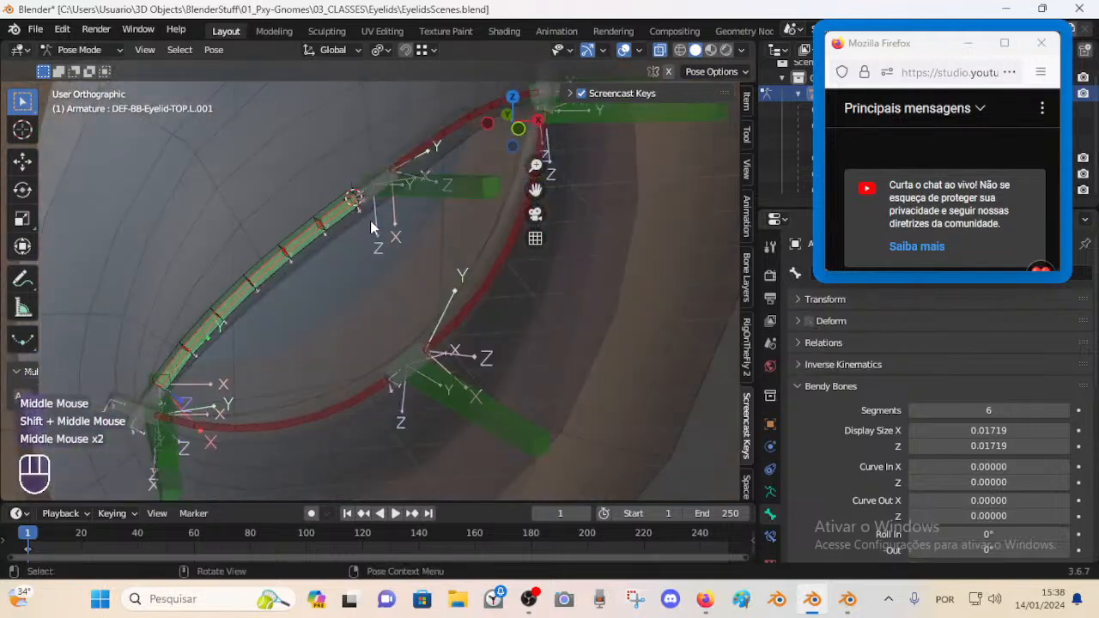
{"action": "left_click", "coordinate": [370, 206]}
{"action": "left_click", "coordinate": [339, 228]}
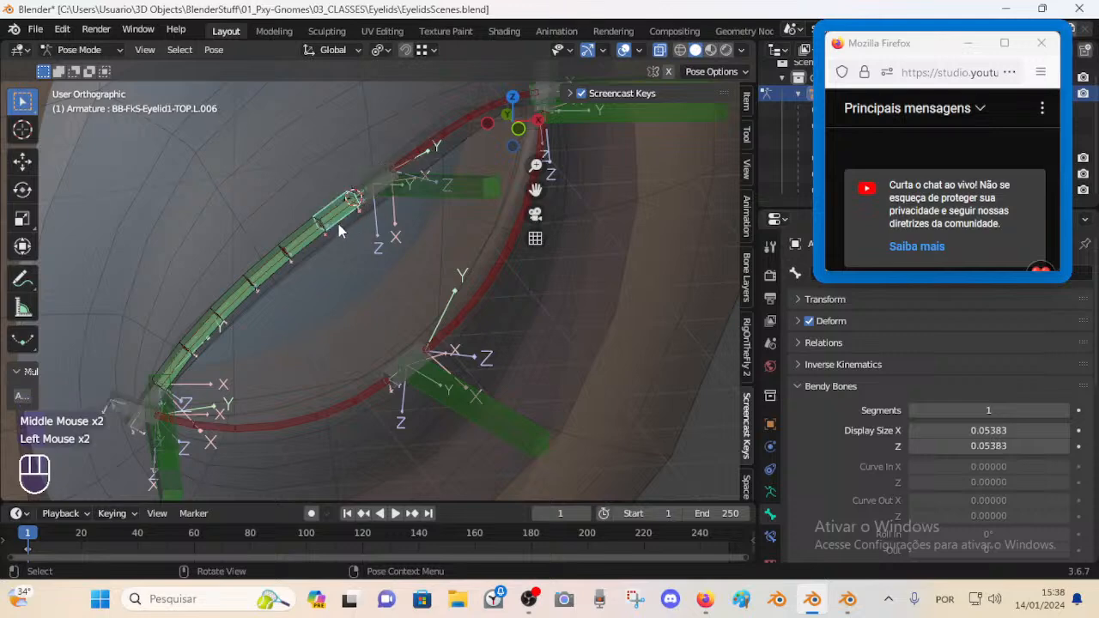
{"action": "left_click", "coordinate": [291, 227]}
{"action": "left_click", "coordinate": [291, 227]}
- Examine the constraint on the bendy bone DEF-BB-Eyelid-TOP.L.001 and the constraint stack of segment bone BB-FkS-Eyelid1-TOP.L.004
{"action": "left_click", "coordinate": [770, 536]}
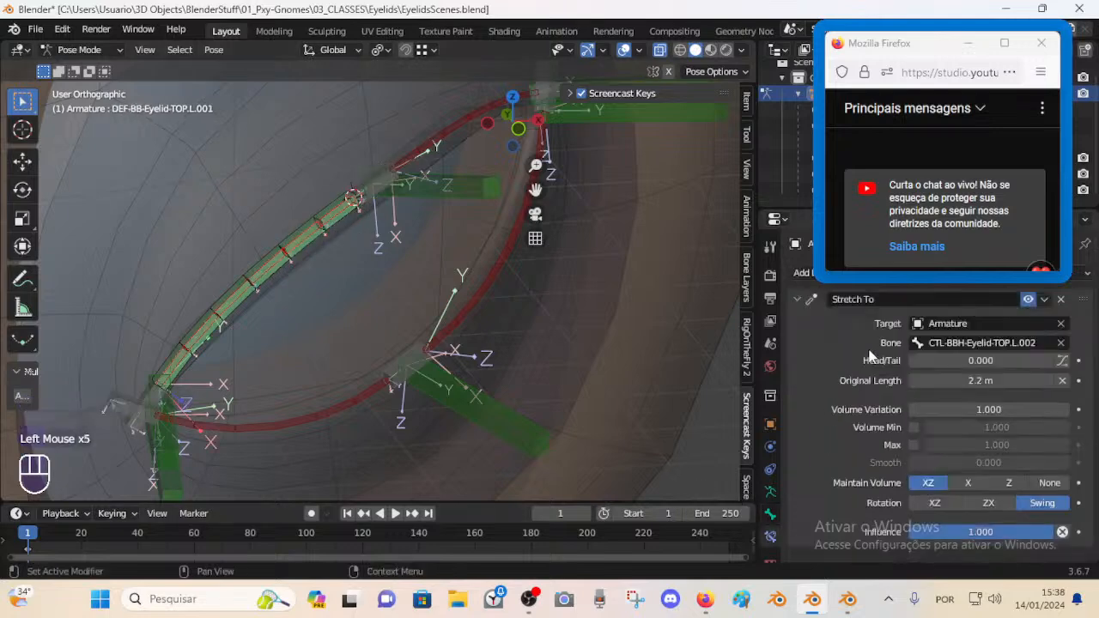
{"action": "left_click", "coordinate": [254, 280]}
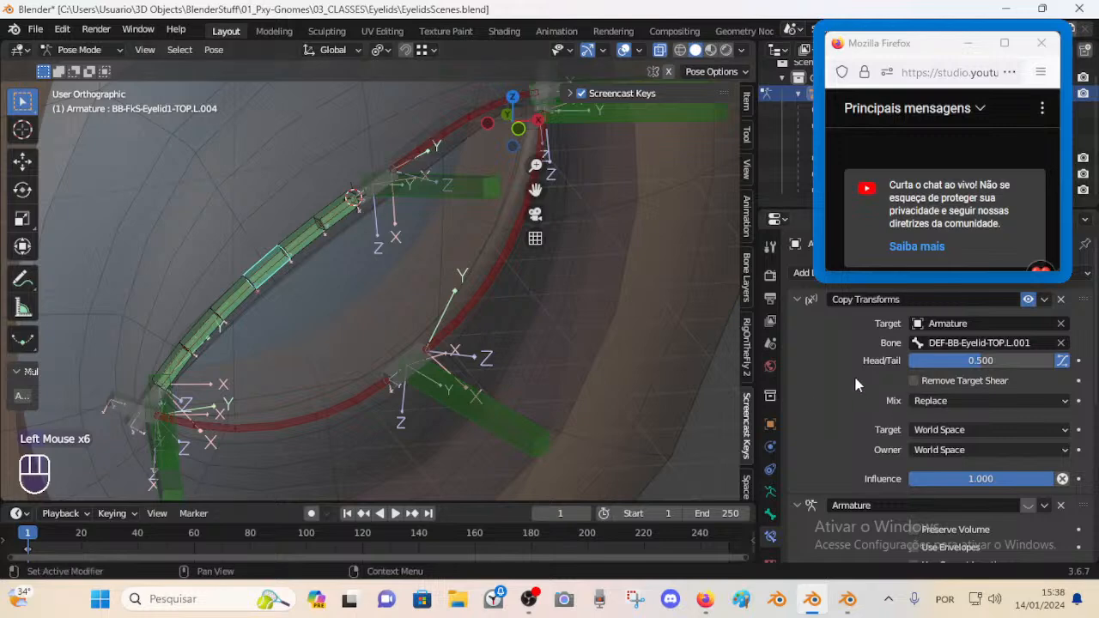
{"action": "scroll", "coordinate": [854, 404], "scroll_direction": "down", "scroll_amount": 2}
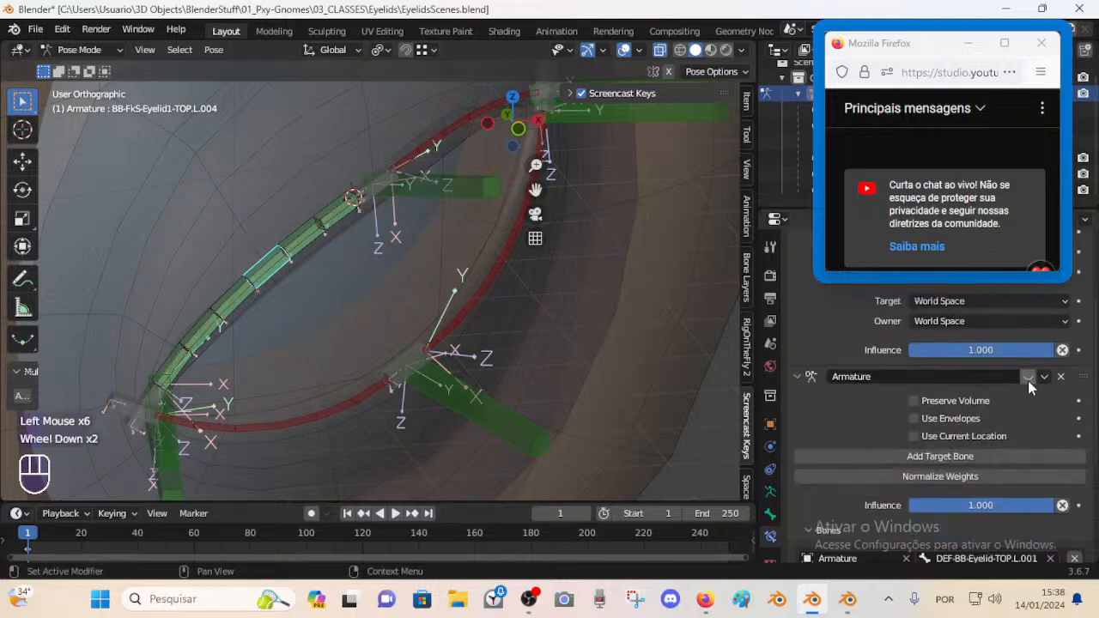
{"action": "scroll", "coordinate": [292, 344], "scroll_direction": "down", "scroll_amount": 1}
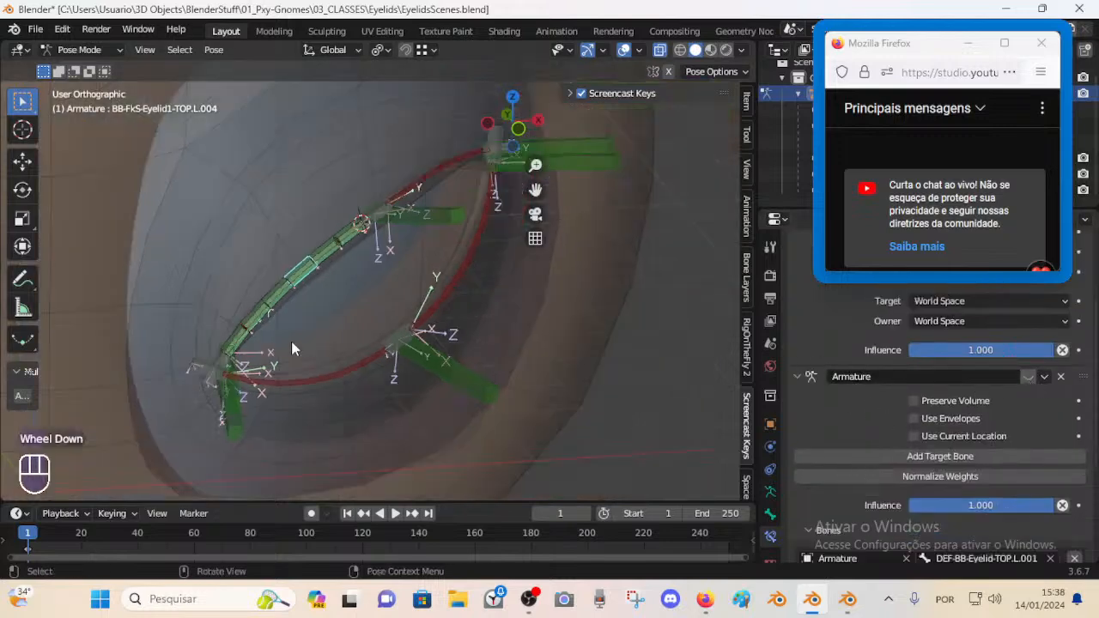
- Toggle the Armature and Copy Transforms constraints of BB-FkS-Eyelid1-TOP.L.004 and restore each to its original state
{"action": "left_click", "coordinate": [1030, 384]}
{"action": "left_click", "coordinate": [1030, 379]}
{"action": "scroll", "coordinate": [924, 365], "scroll_direction": "up", "scroll_amount": 3}
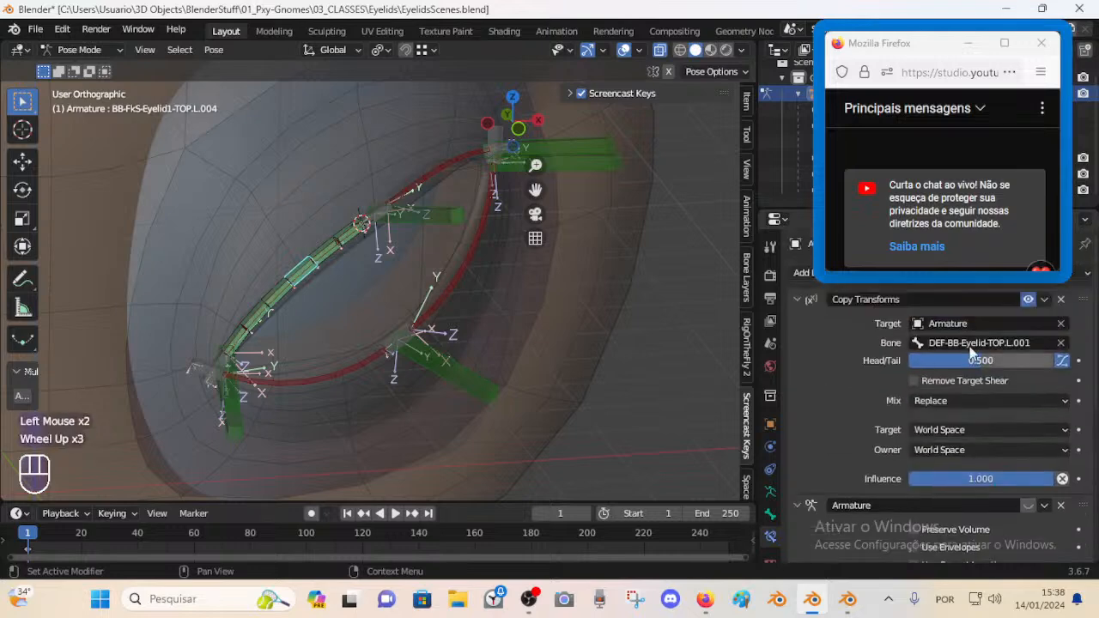
{"action": "left_click", "coordinate": [1029, 299]}
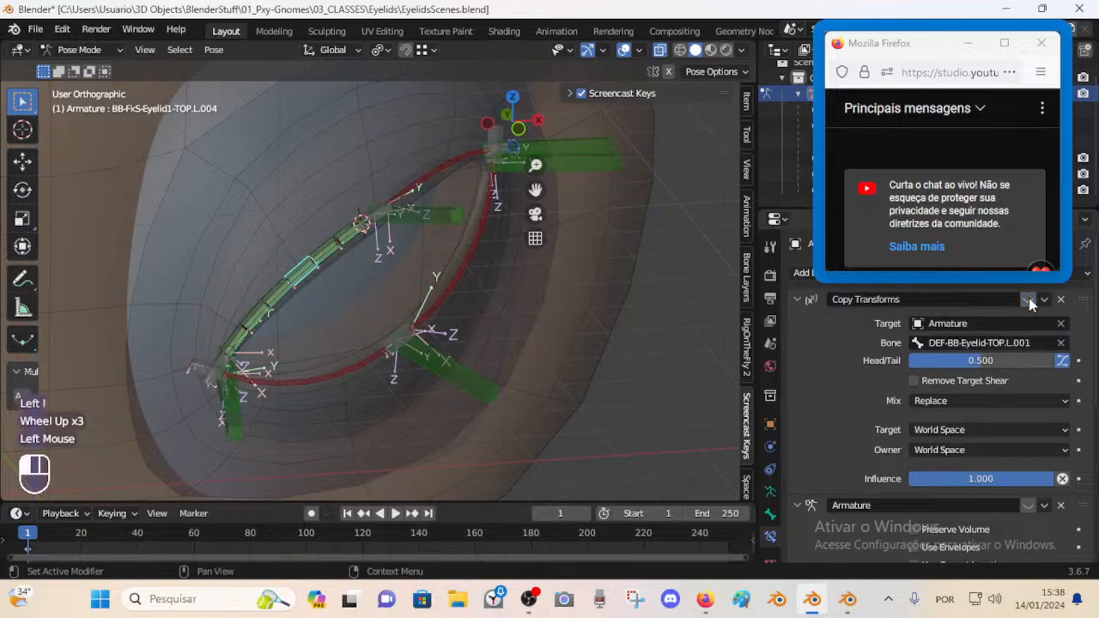
{"action": "left_click", "coordinate": [1029, 299]}
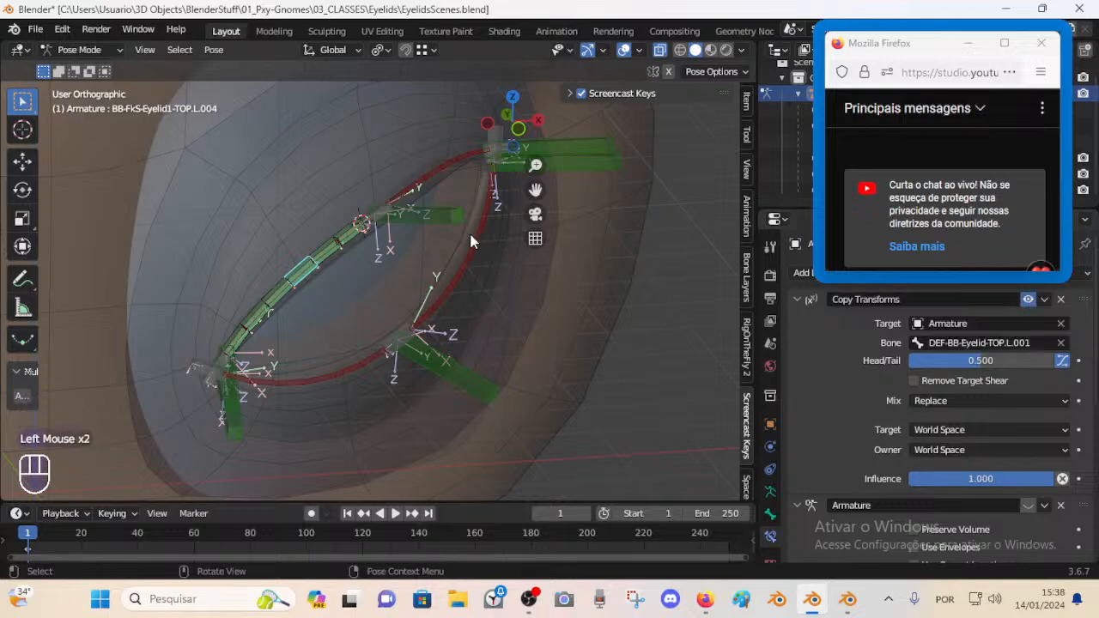
- Add the remaining segment bones to the selection and disable the Copy Transforms constraint on all six at once
{"action": "left_click", "coordinate": [339, 251], "text": "shift"}
{"action": "left_click", "coordinate": [285, 277], "text": "shift"}
{"action": "left_click", "coordinate": [266, 296], "text": "shift"}
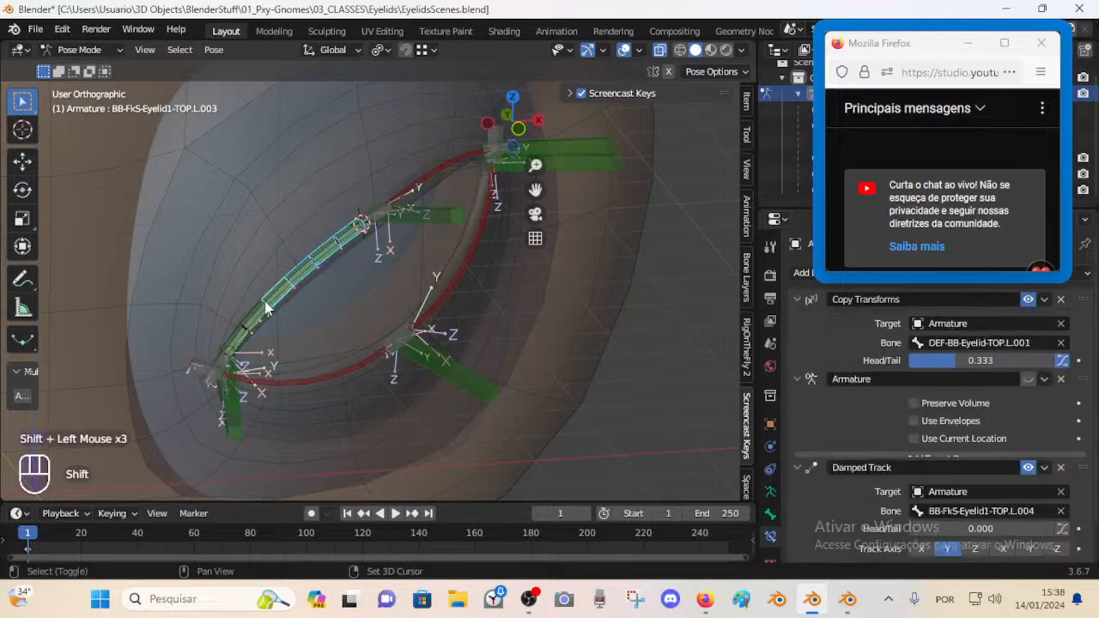
{"action": "left_click", "coordinate": [250, 317], "text": "shift"}
{"action": "left_click", "coordinate": [237, 337], "text": "shift"}
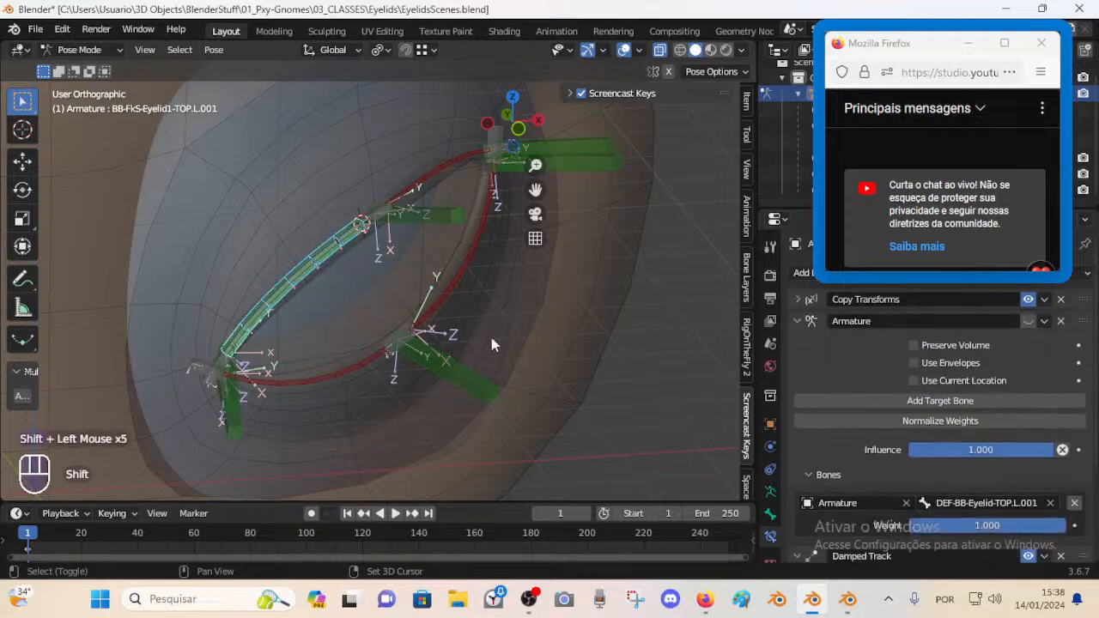
{"action": "left_click", "coordinate": [1029, 299], "text": "alt"}
- Test-move the tweak bone TWK-Eyelid-TOP.L.002, cancel the move, and restore the selection of the six segment bones
{"action": "left_click", "coordinate": [440, 217]}
{"action": "key", "text": "g"}
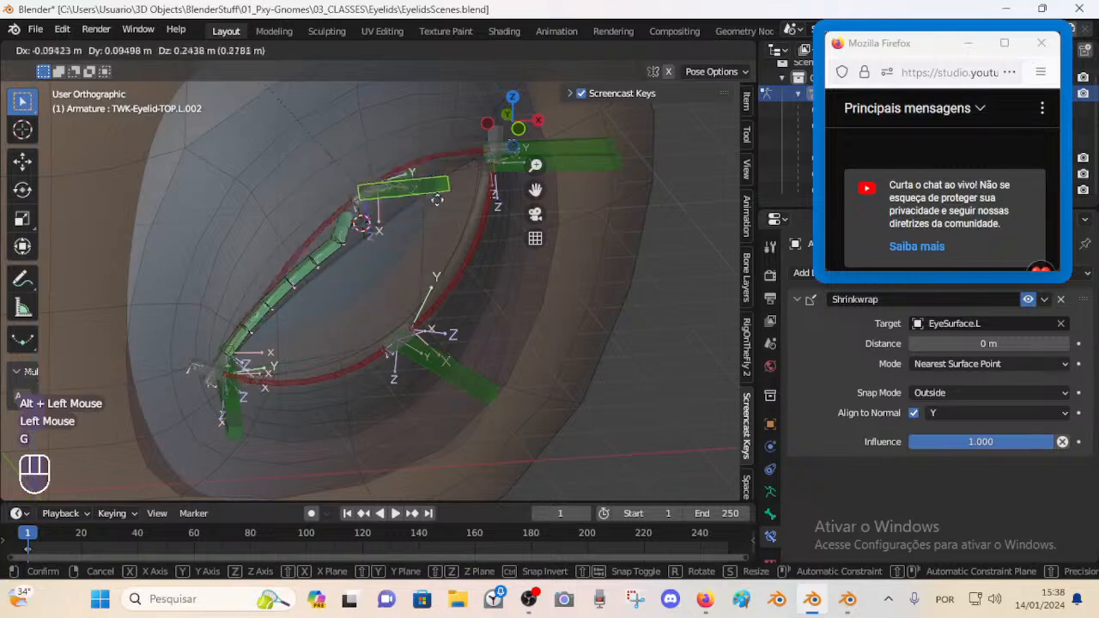
{"action": "key", "text": "Escape"}
{"action": "key", "text": "ctrl"}
{"action": "key", "text": "ctrl+z"}
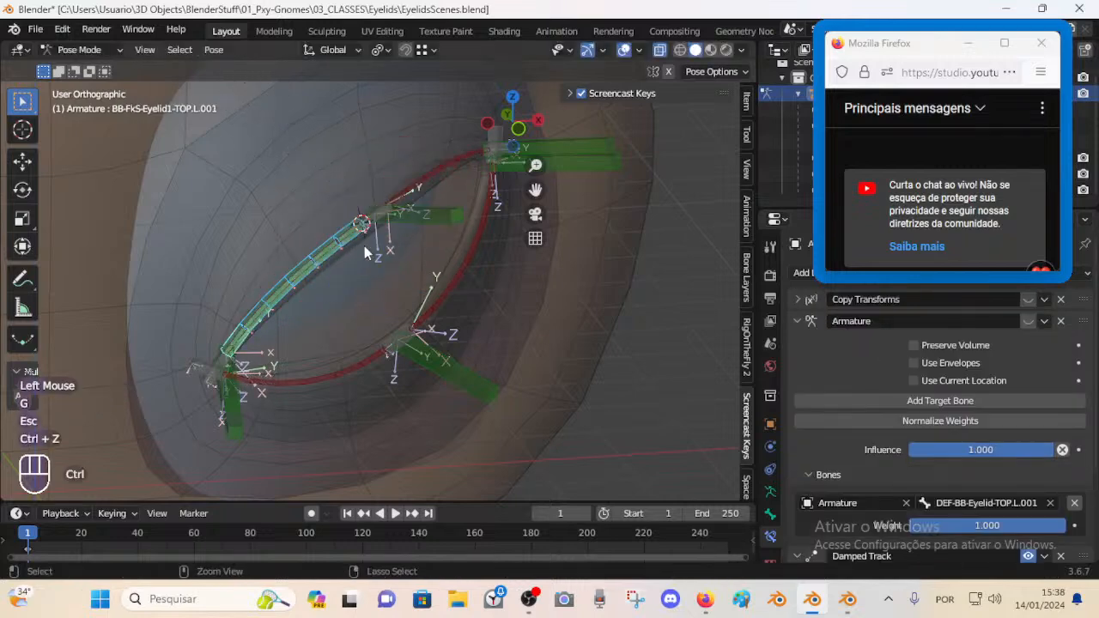
- Enable the Armature constraint on all six selected segment bones at once
{"action": "scroll", "coordinate": [886, 333], "scroll_direction": "down", "scroll_amount": 2}
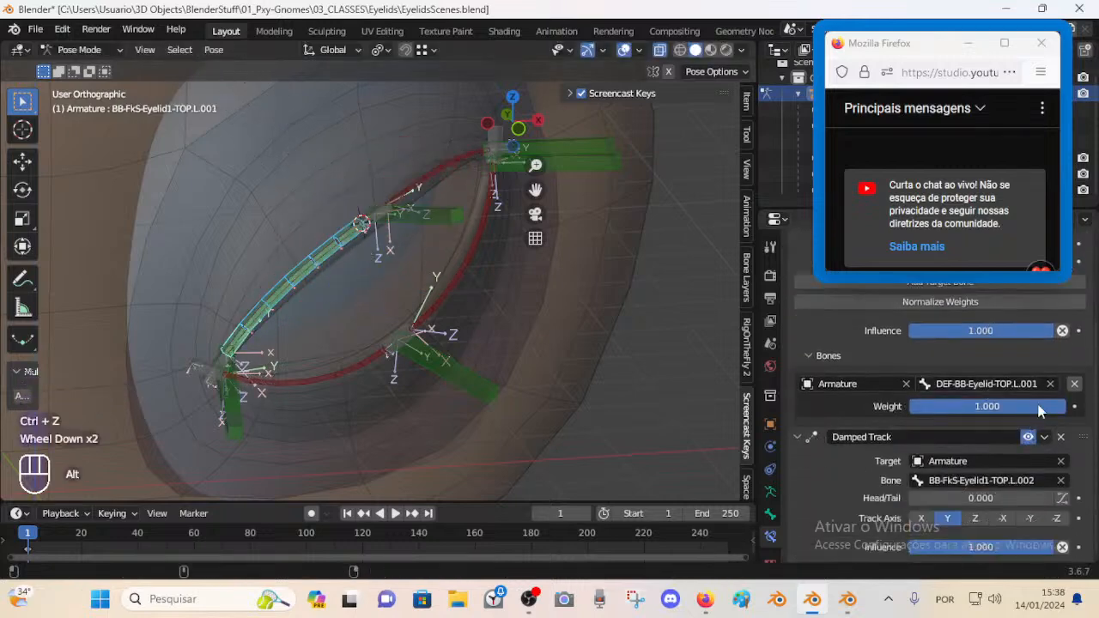
{"action": "scroll", "coordinate": [1002, 389], "scroll_direction": "up", "scroll_amount": 2}
{"action": "left_click", "coordinate": [1029, 299], "text": "alt"}
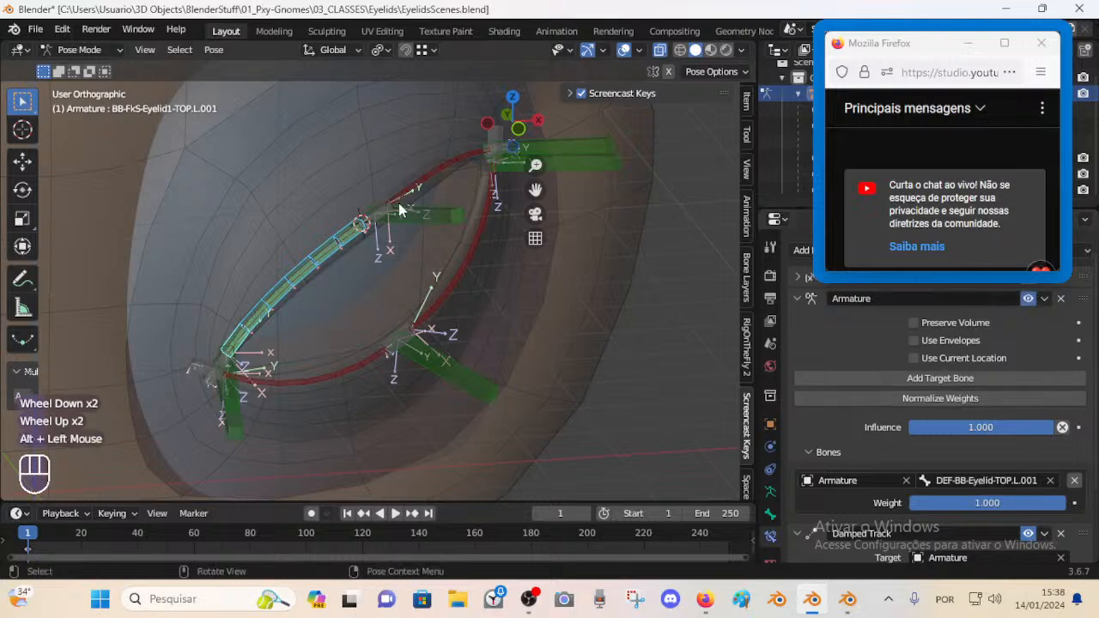
- Test-move the tweak bones TWK-Eyelid-TOP.L.002 and TWK-Eyelid-TOP.L.001 one after the other, cancelling each move
{"action": "left_click", "coordinate": [362, 223]}
{"action": "key", "text": "g"}
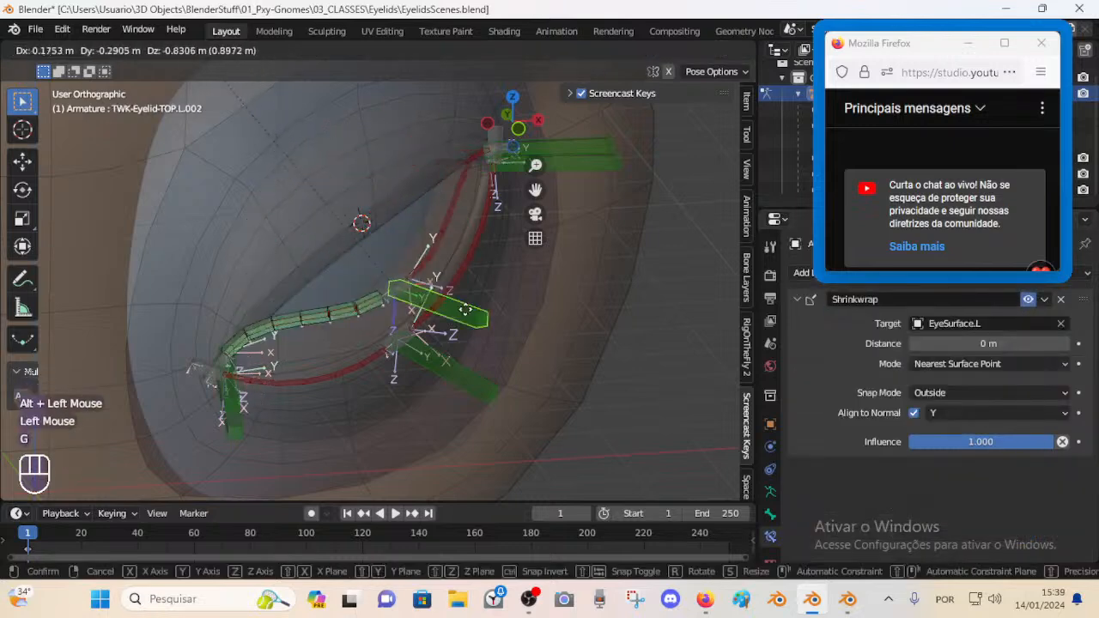
{"action": "key", "text": "Escape"}
{"action": "left_click", "coordinate": [237, 428]}
{"action": "key", "text": "g"}
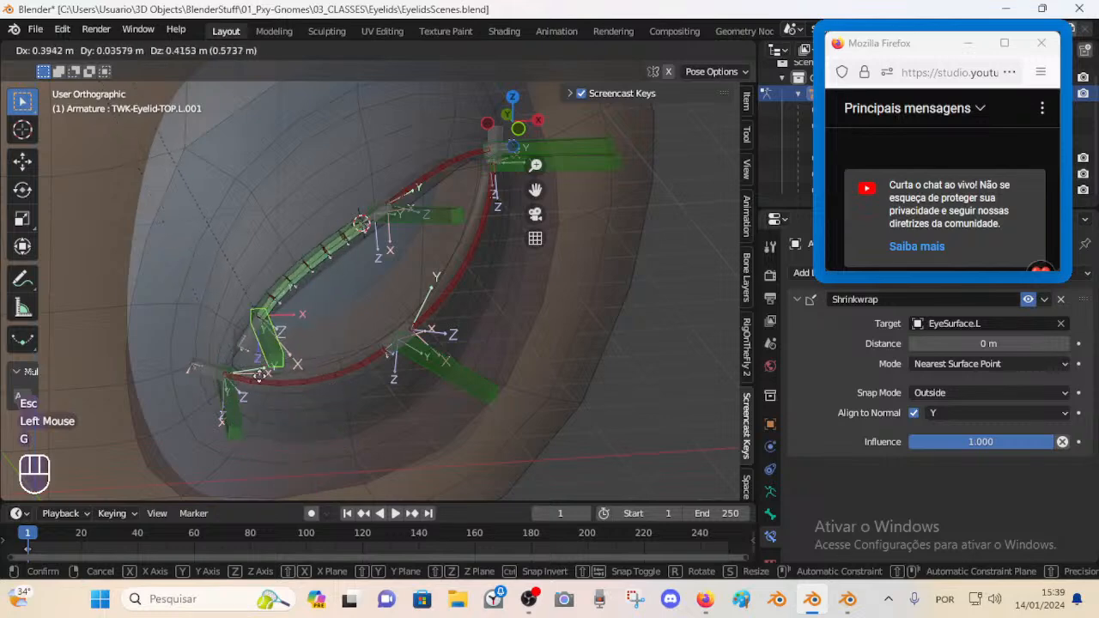
{"action": "key", "text": "Escape"}
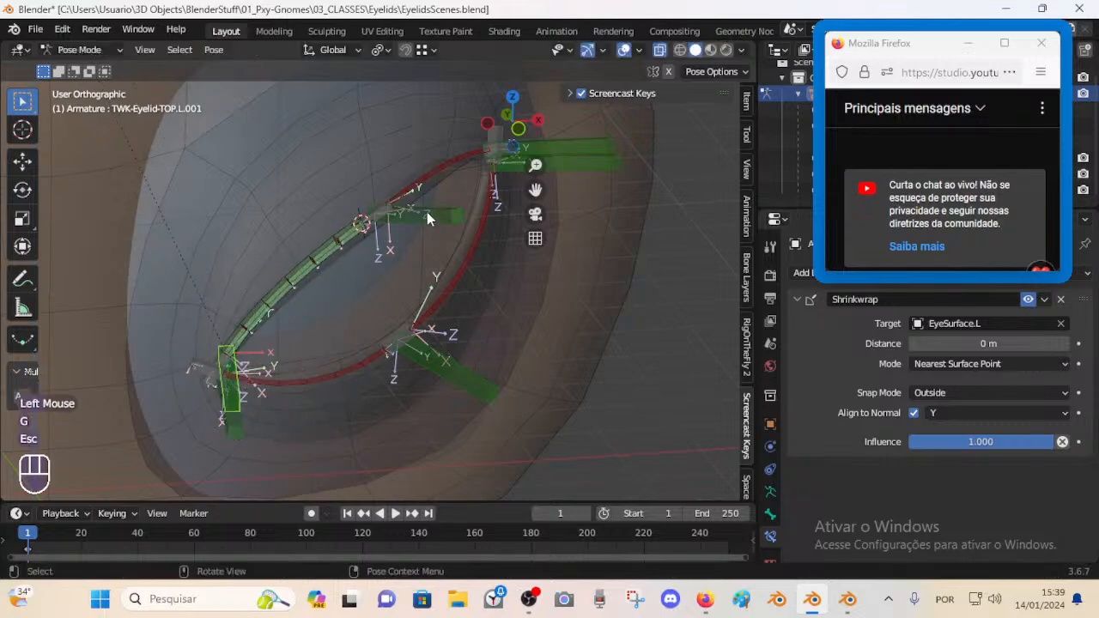
- Clear the selection and select the six upper-lid segment bones, finishing with BB-FkS-Eyelid1-TOP.L.001 as the active bone
{"action": "key", "text": "a"}
{"action": "key", "text": "alt+a"}
{"action": "key", "text": "l"}
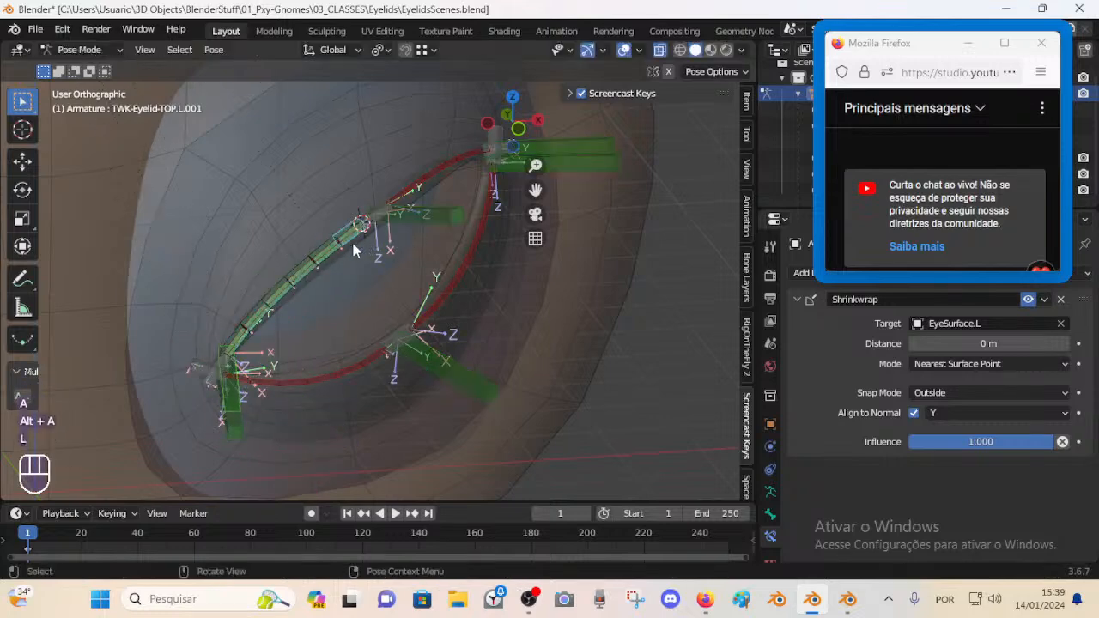
{"action": "left_click", "coordinate": [335, 252]}
{"action": "left_click", "coordinate": [317, 275], "text": "shift"}
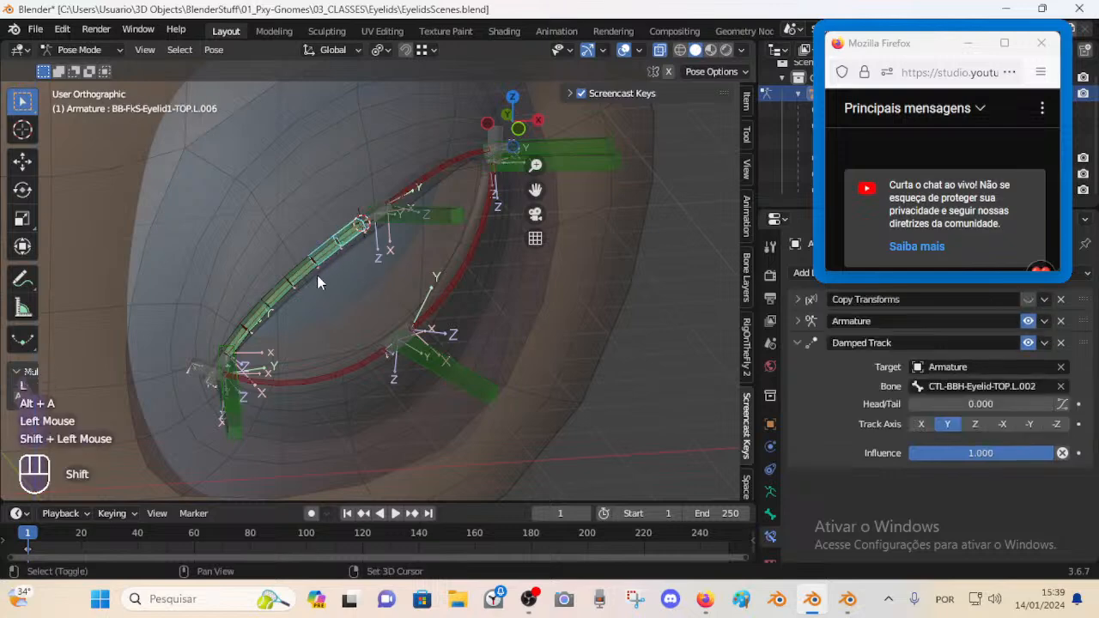
{"action": "left_click", "coordinate": [284, 293], "text": "shift"}
{"action": "left_click", "coordinate": [266, 311], "text": "shift"}
{"action": "left_click", "coordinate": [255, 334], "text": "shift"}
{"action": "left_click", "coordinate": [247, 350], "text": "shift"}
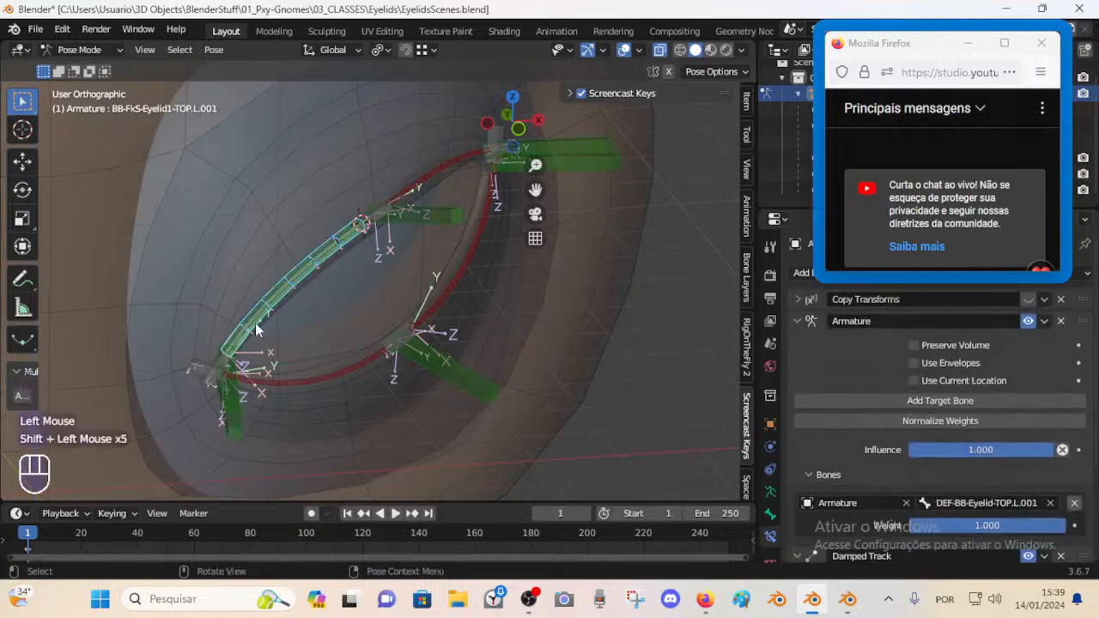
- Check the rest placement of the segment bones in Edit Mode and return to Pose Mode
{"action": "key", "text": "Tab"}
{"action": "middle_click_drag", "start_coordinate": [340, 242], "coordinate": [226, 275]}
{"action": "scroll", "coordinate": [314, 316], "scroll_direction": "up", "scroll_amount": 2}
{"action": "scroll", "coordinate": [229, 273], "scroll_direction": "down", "scroll_amount": 2}
{"action": "key", "text": "Tab"}
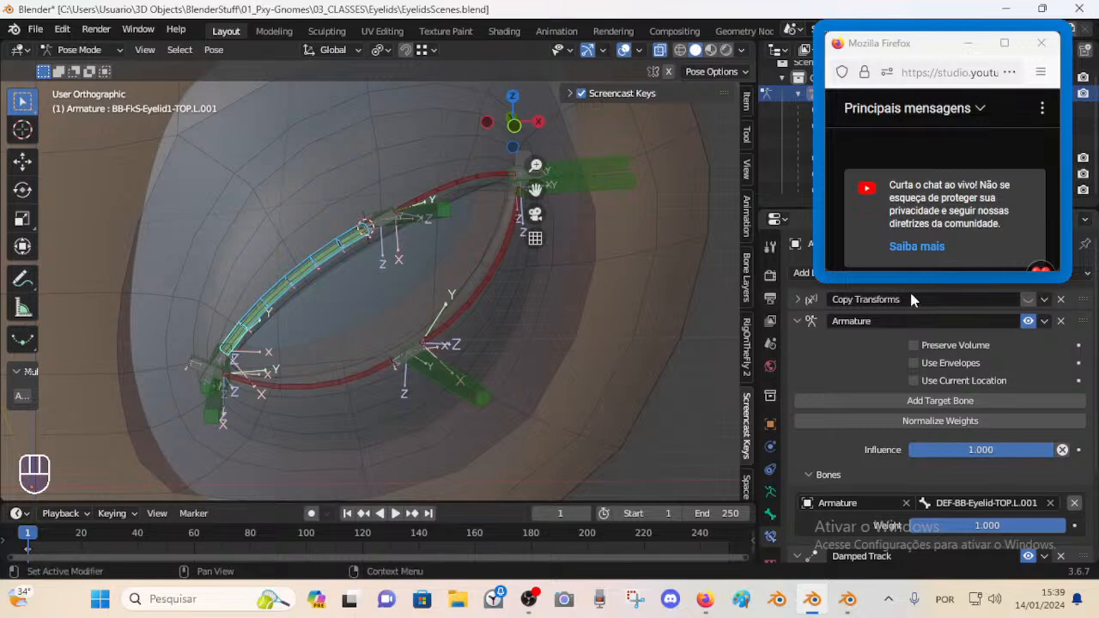
- Enable Copy Transforms on the six selected bones and remove the Armature constraint from BB-FkS-Eyelid1-TOP.L.001, leaving its Copy Transforms settings expanded
{"action": "left_click", "coordinate": [1028, 299], "text": "alt"}
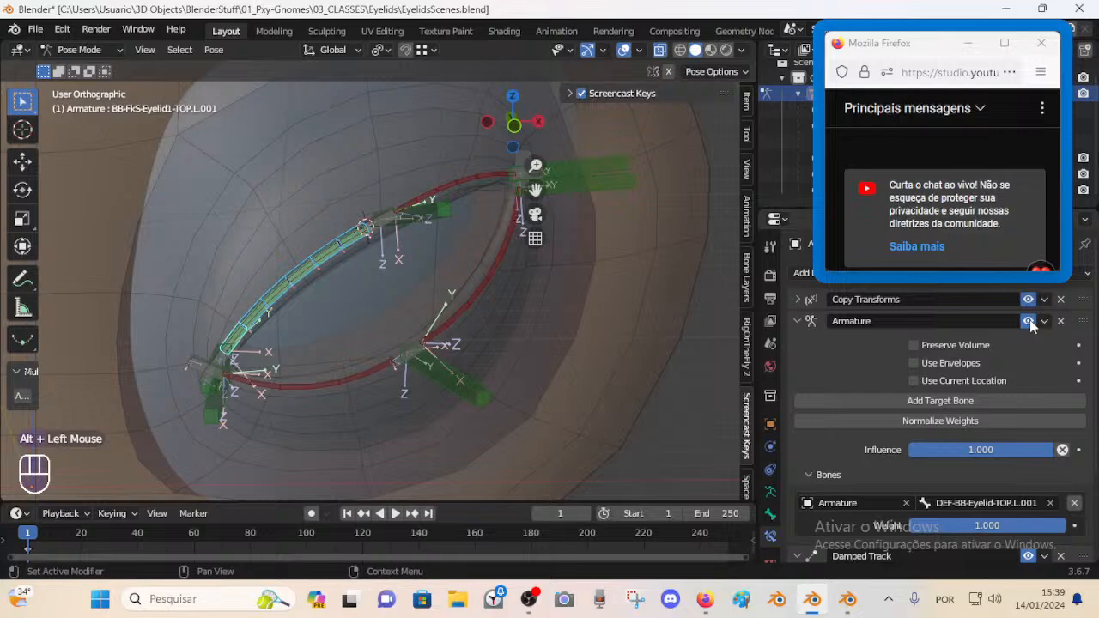
{"action": "left_click", "coordinate": [1061, 321], "text": "alt"}
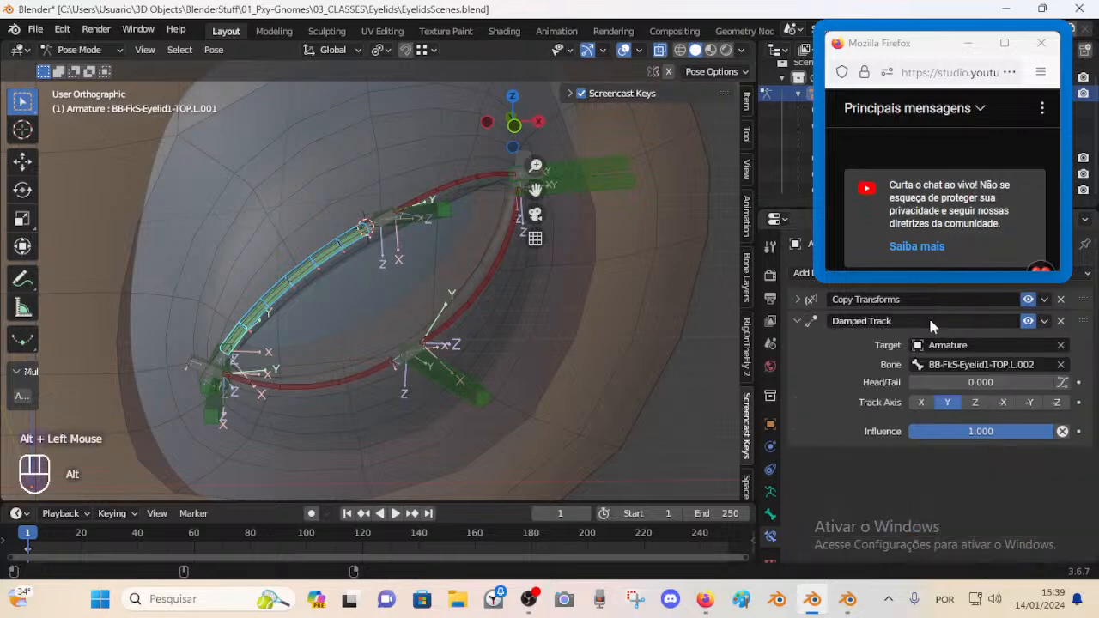
{"action": "left_click", "coordinate": [799, 300]}
{"action": "left_click", "coordinate": [797, 300]}
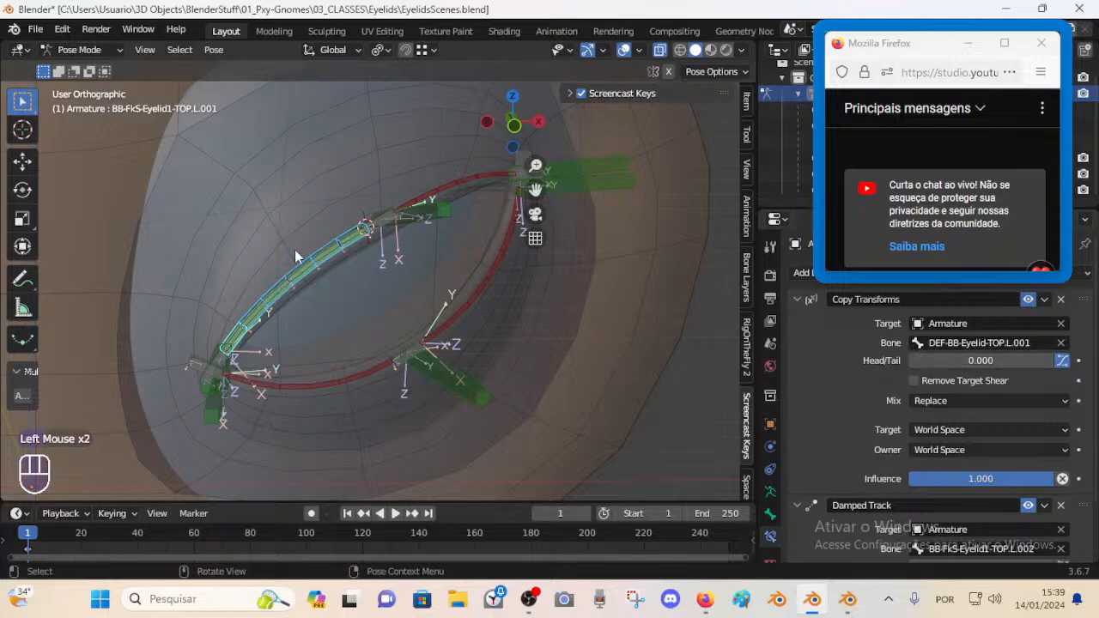
- Remove the Armature constraint from the segment bones BB-FkS-Eyelid1-TOP.L.005 and BB-FkS-Eyelid1-TOP.L.006
{"action": "left_click", "coordinate": [254, 318]}
{"action": "left_click", "coordinate": [254, 315]}
{"action": "left_click", "coordinate": [254, 315]}
{"action": "left_click", "coordinate": [279, 294]}
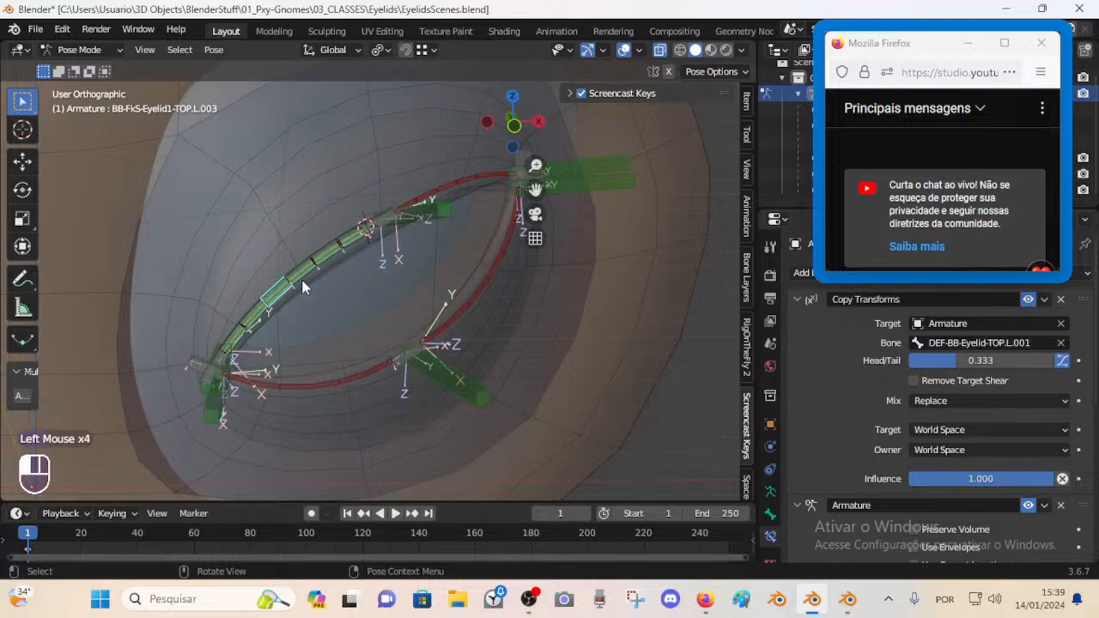
{"action": "left_click", "coordinate": [326, 259]}
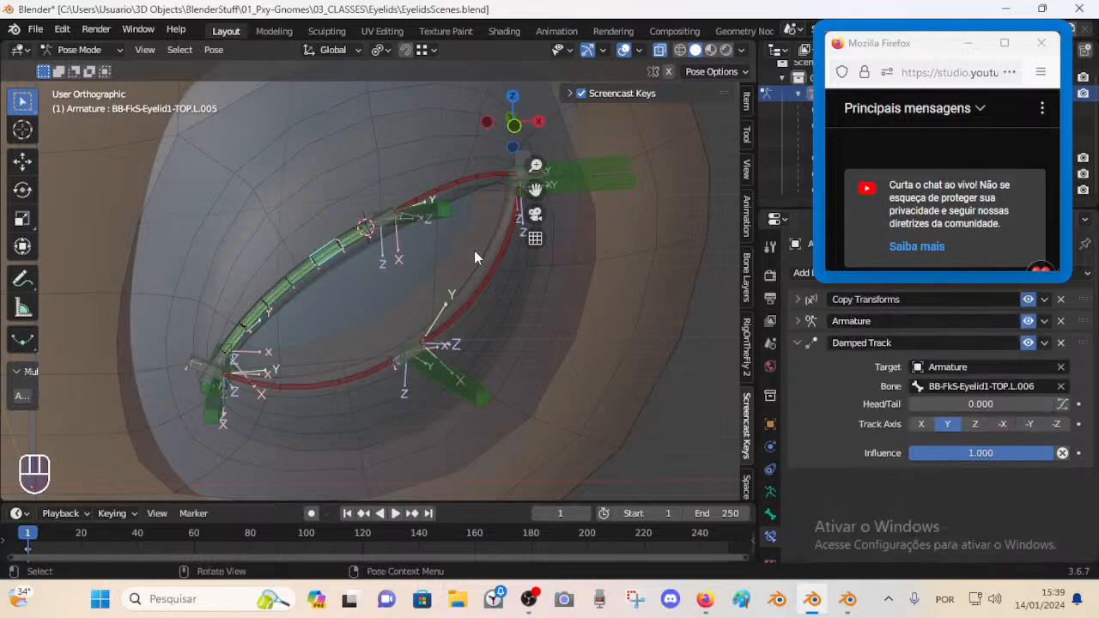
{"action": "left_click", "coordinate": [1061, 321]}
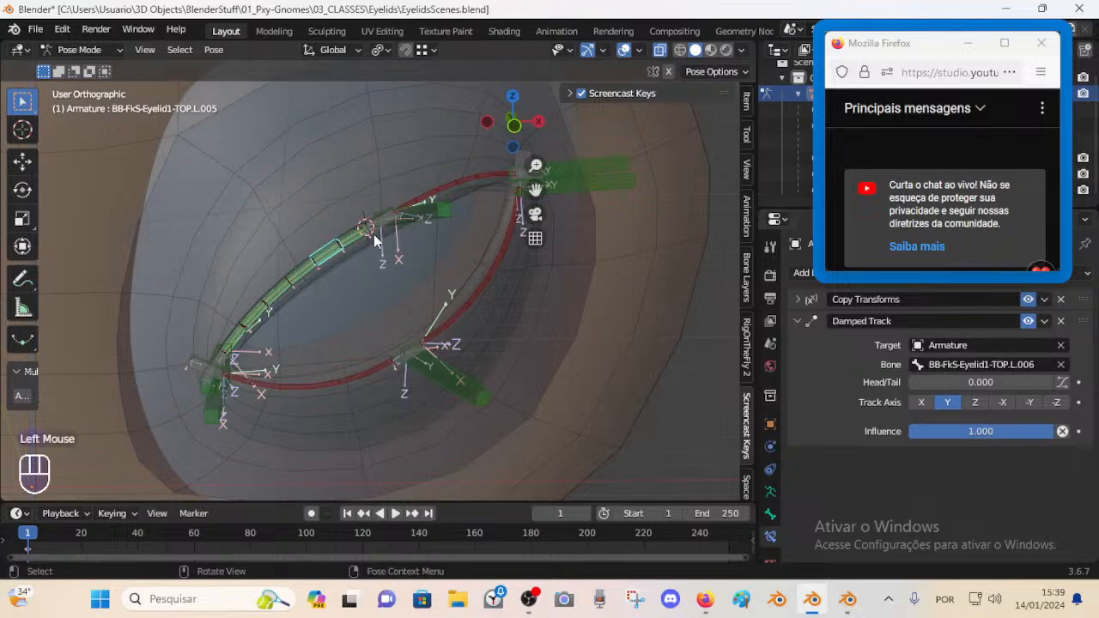
{"action": "left_click", "coordinate": [374, 241]}
{"action": "left_click", "coordinate": [1060, 321]}
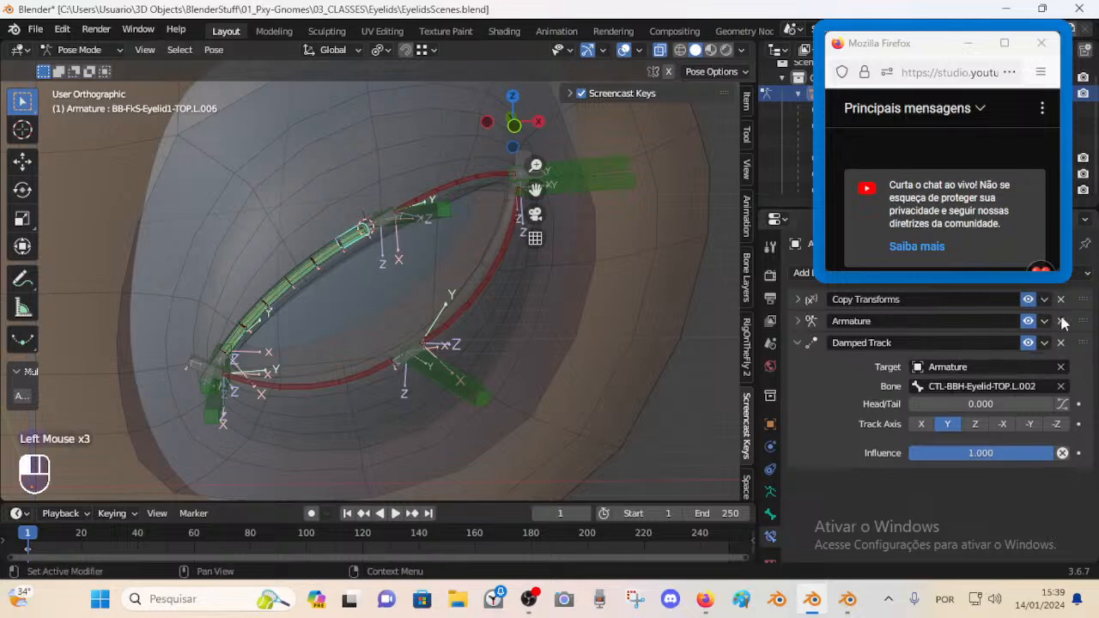
- Remove the Armature constraint from BB-FkS-Eyelid1-TOP.L.004 and collapse its Copy Transforms settings
{"action": "left_click", "coordinate": [331, 260]}
{"action": "left_click", "coordinate": [306, 270]}
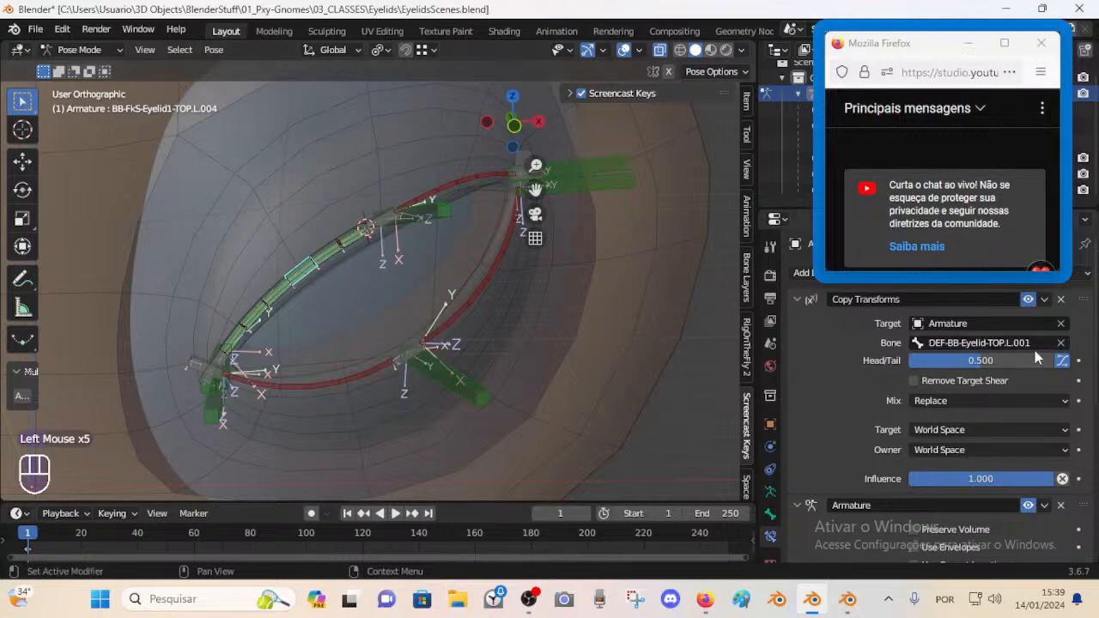
{"action": "left_click", "coordinate": [798, 299]}
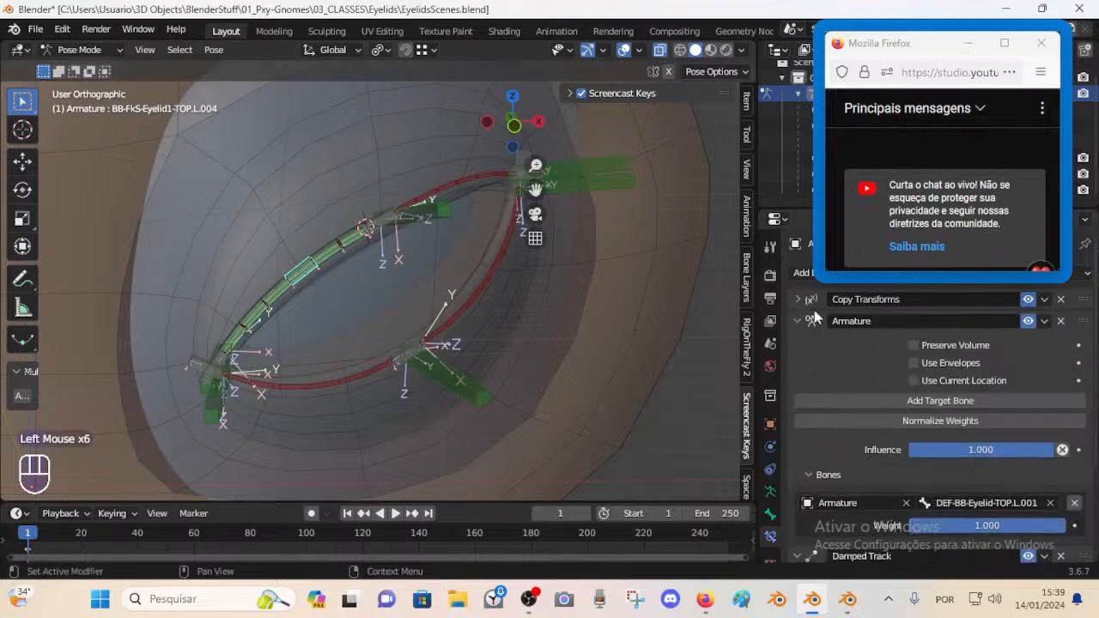
{"action": "left_click", "coordinate": [1060, 321]}
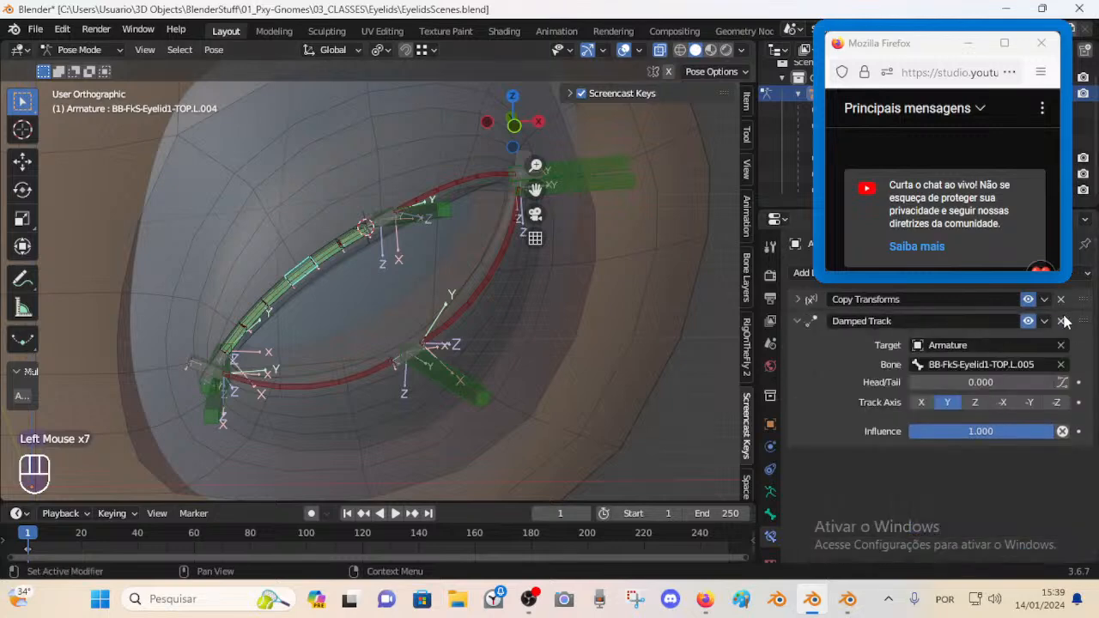
- Collapse the Copy Transforms and Armature settings of BB-FkS-Eyelid1-TOP.L.003 and delete its Armature constraint
{"action": "left_click", "coordinate": [292, 290]}
{"action": "scroll", "coordinate": [601, 318], "scroll_direction": "up", "scroll_amount": 1}
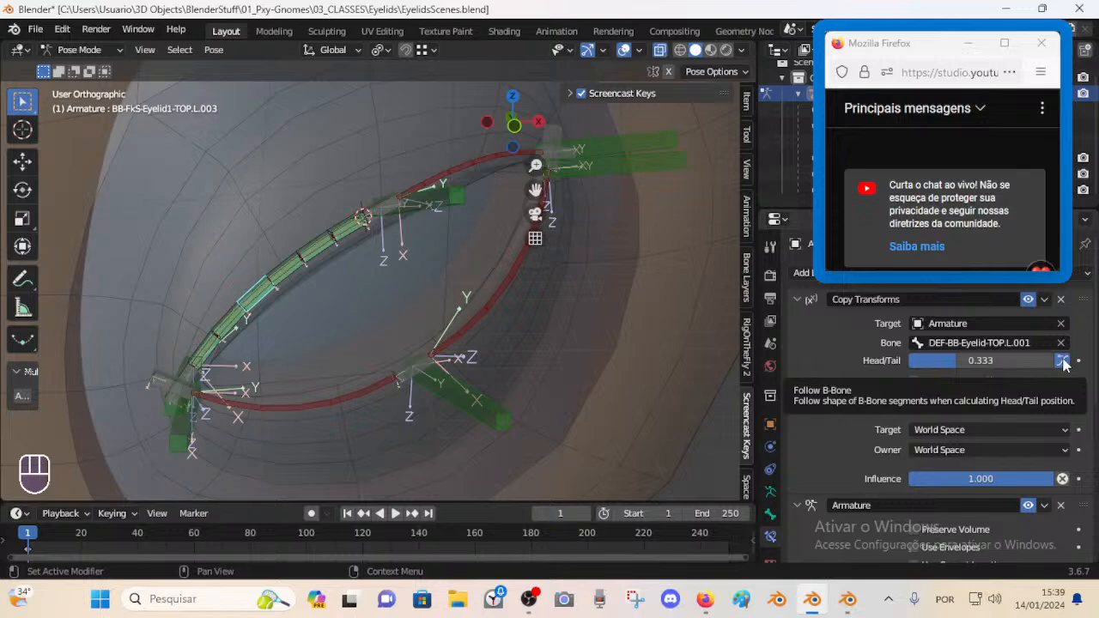
{"action": "left_click", "coordinate": [795, 299]}
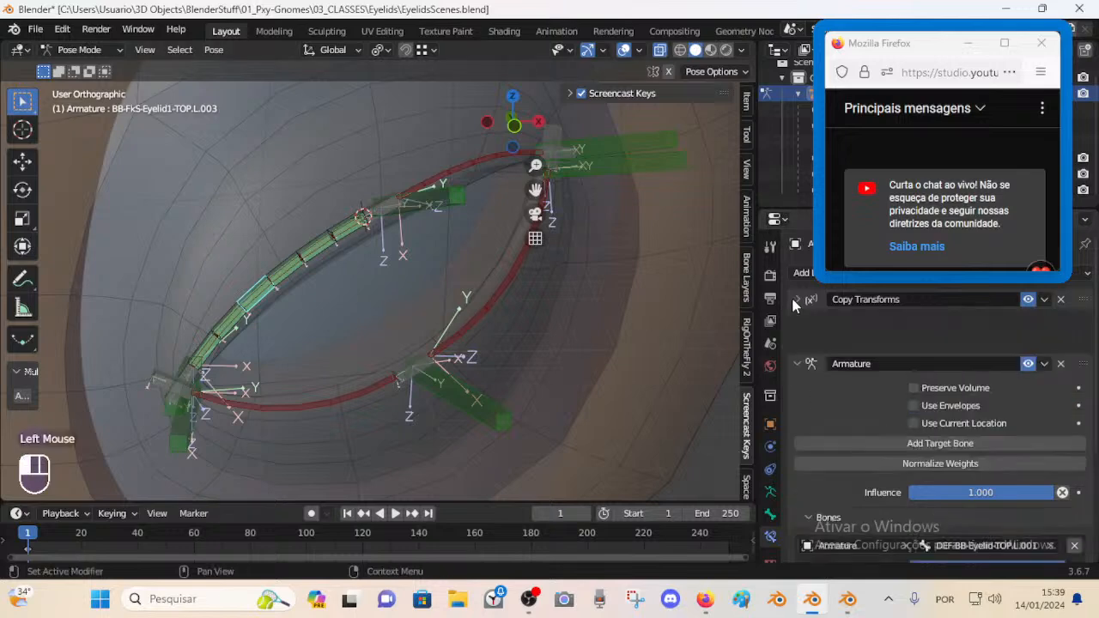
{"action": "left_click", "coordinate": [794, 321]}
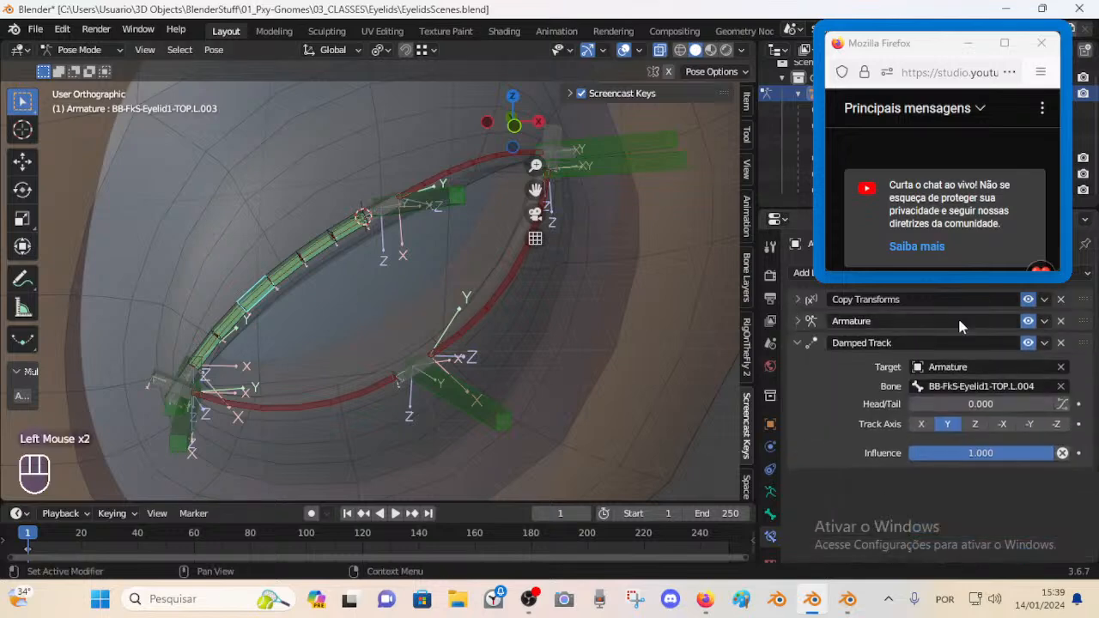
{"action": "left_click", "coordinate": [1061, 322]}
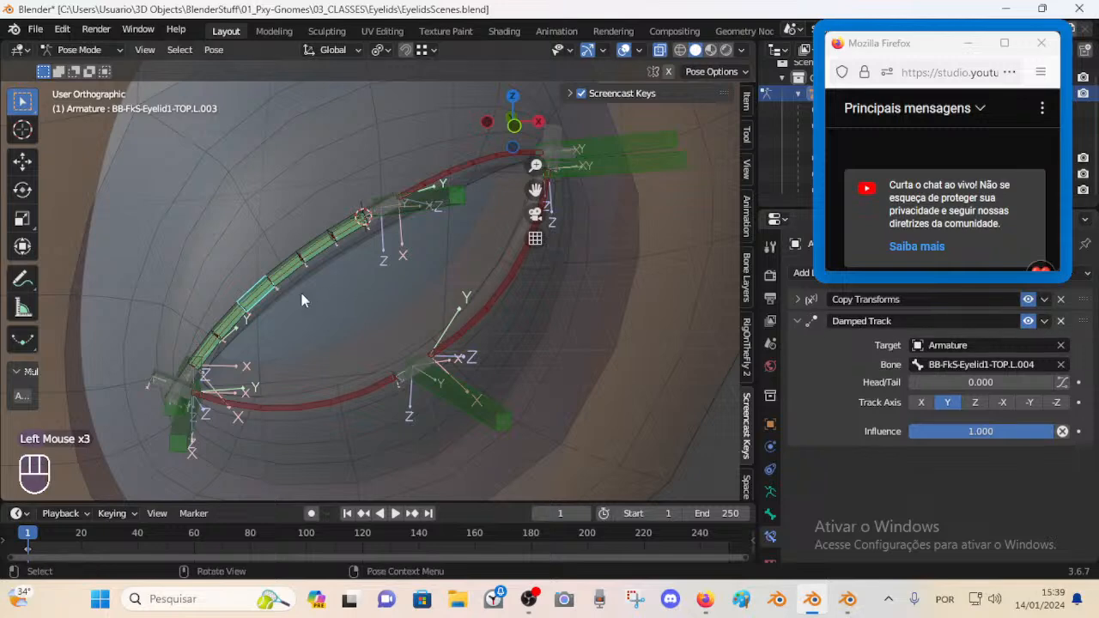
- Delete the Armature constraint from BB-FkS-Eyelid1-TOP.L.002 and collapse the Copy Transforms settings on it and on BB-FkS-Eyelid1-TOP.L.001
{"action": "left_click", "coordinate": [241, 322]}
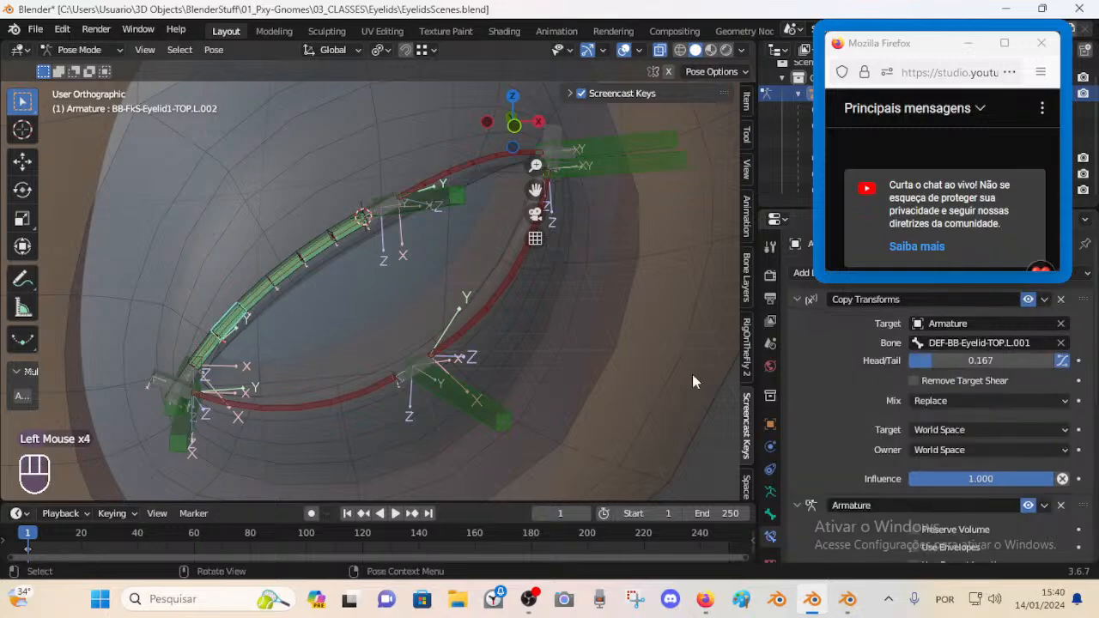
{"action": "left_click", "coordinate": [795, 299]}
{"action": "left_click", "coordinate": [1062, 321]}
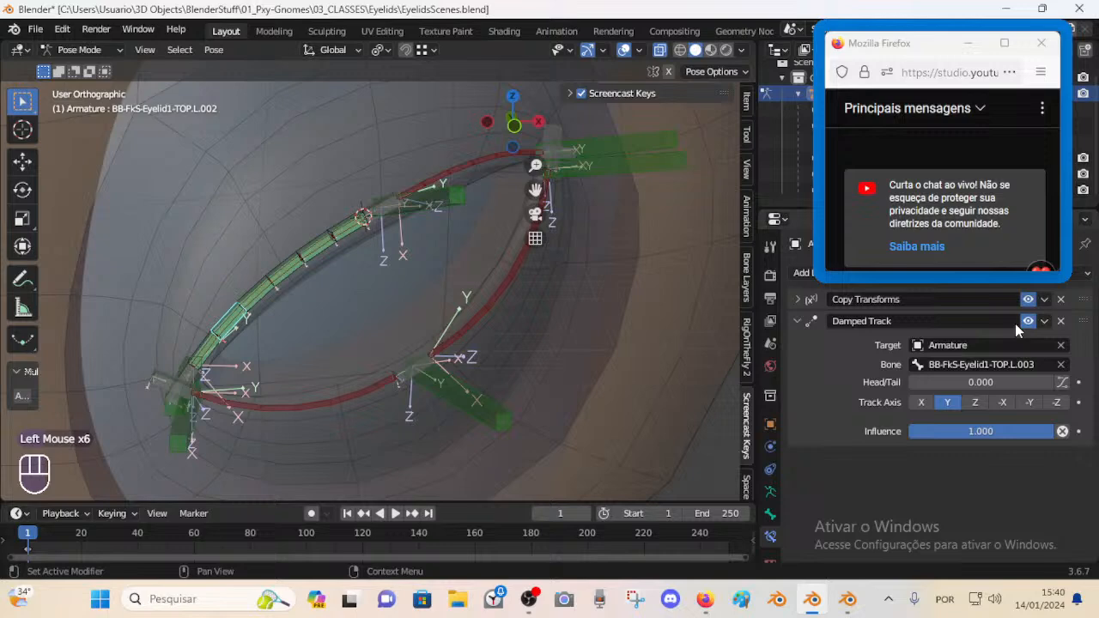
{"action": "left_click", "coordinate": [222, 349]}
{"action": "left_click", "coordinate": [808, 300]}
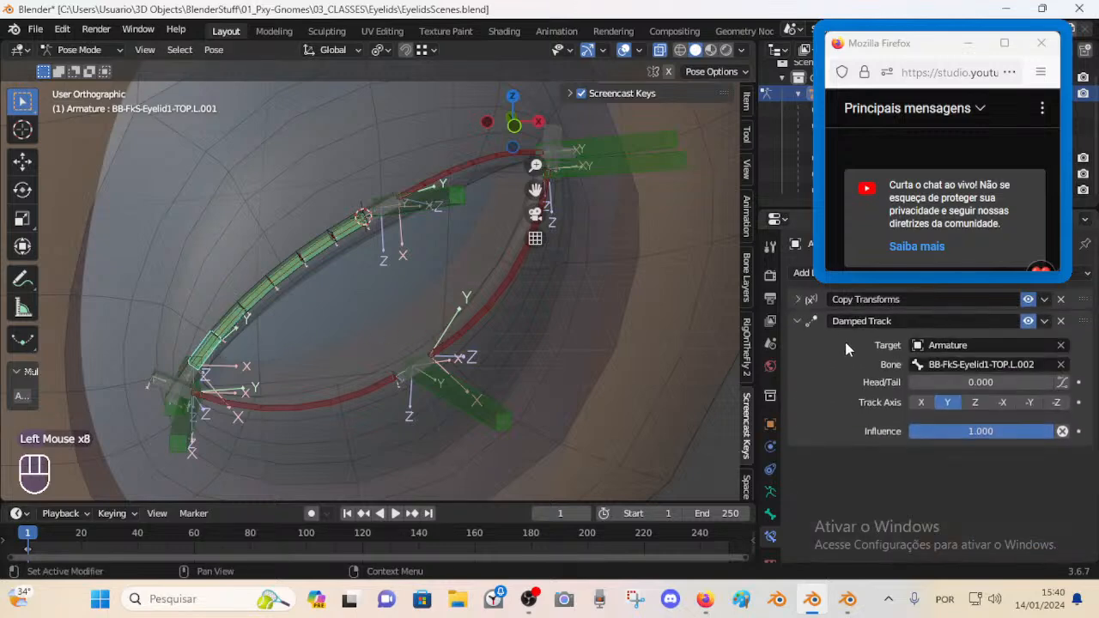
- Go through the six upper-lid segment bones in both directions and check each one's remaining constraints and Damped Track target
{"action": "left_click", "coordinate": [242, 321]}
{"action": "left_click", "coordinate": [262, 294]}
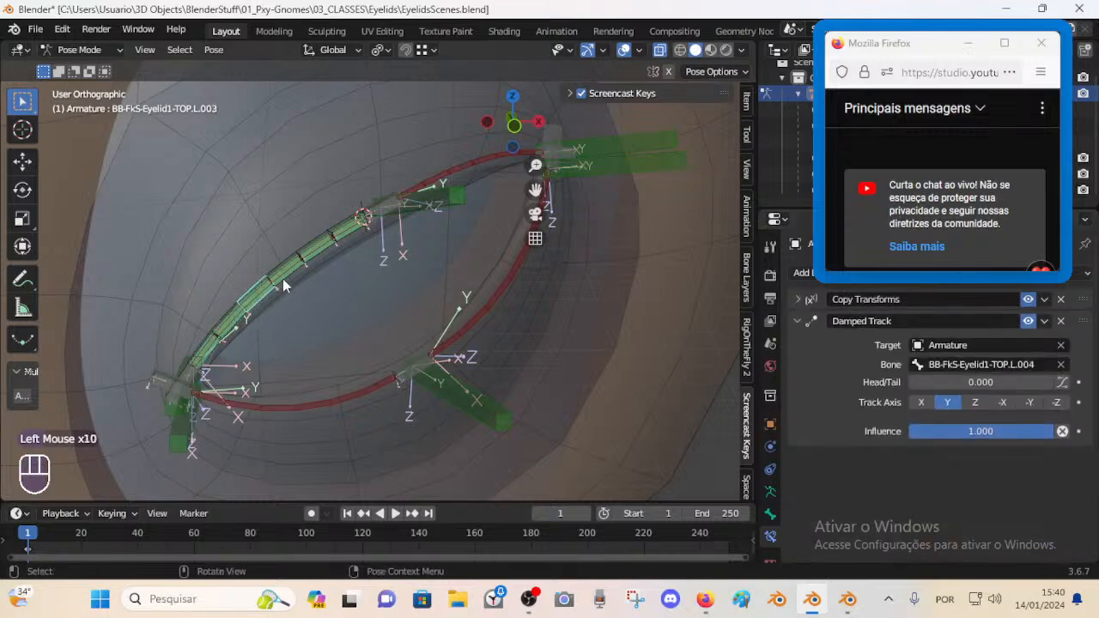
{"action": "left_click", "coordinate": [283, 270]}
{"action": "left_click", "coordinate": [309, 263]}
{"action": "left_click", "coordinate": [346, 241]}
{"action": "left_click", "coordinate": [327, 253]}
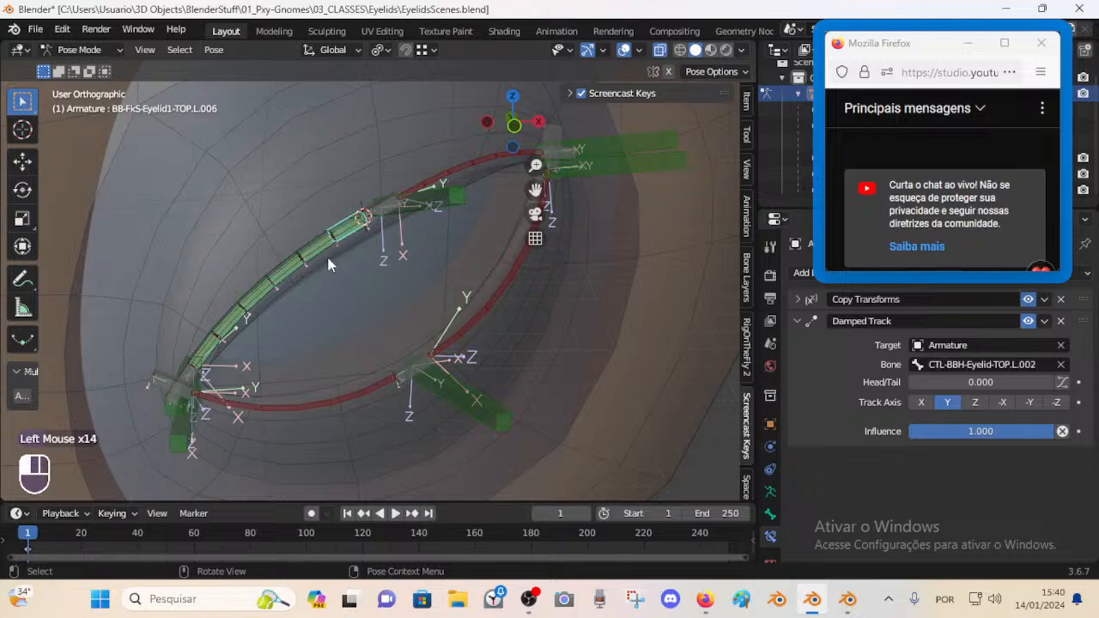
{"action": "left_click", "coordinate": [294, 275]}
{"action": "left_click", "coordinate": [264, 301]}
{"action": "left_click", "coordinate": [241, 322]}
{"action": "left_click", "coordinate": [213, 352]}
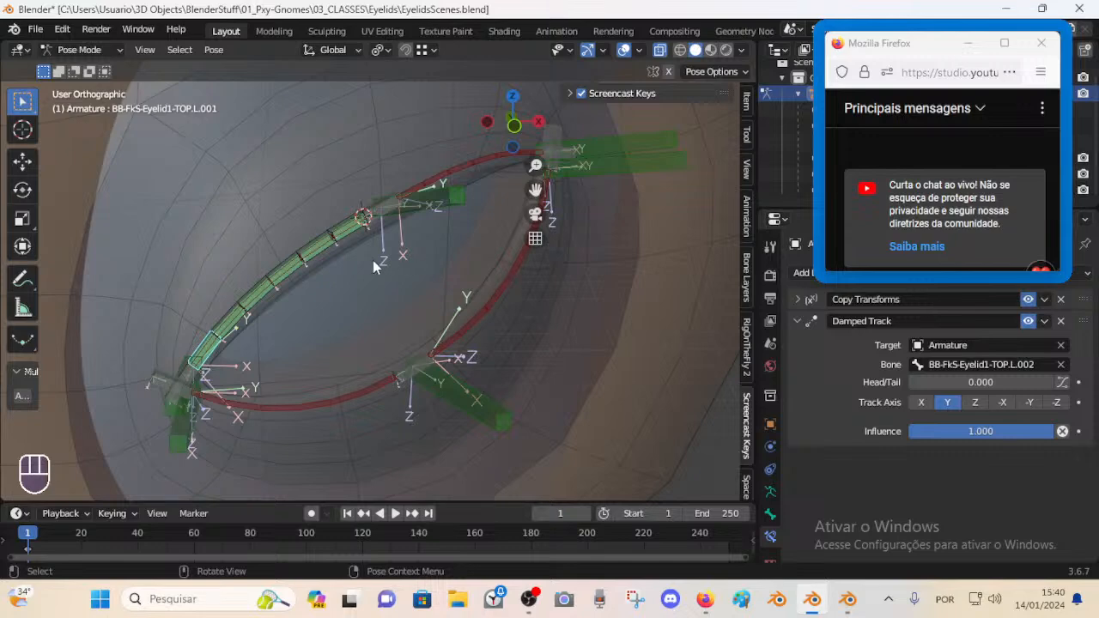
- Examine the alignment of segment bones BB-FkS-Eyelid1-TOP.L.006 and BB-FkS-Eyelid1-TOP.L.005 up close from another angle
{"action": "scroll", "coordinate": [372, 260], "scroll_direction": "up", "scroll_amount": 1}
{"action": "middle_click_drag", "start_coordinate": [373, 260], "coordinate": [395, 318], "text": "shift"}
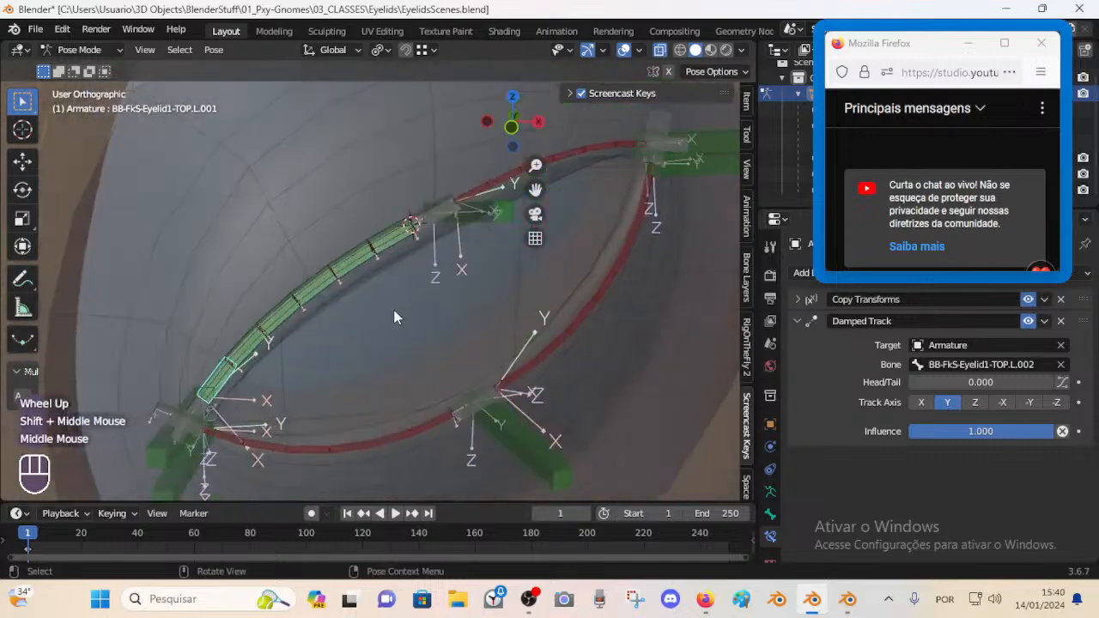
{"action": "left_click", "coordinate": [401, 250]}
{"action": "scroll", "coordinate": [391, 269], "scroll_direction": "up", "scroll_amount": 1}
{"action": "middle_click_drag", "start_coordinate": [391, 268], "coordinate": [420, 269]}
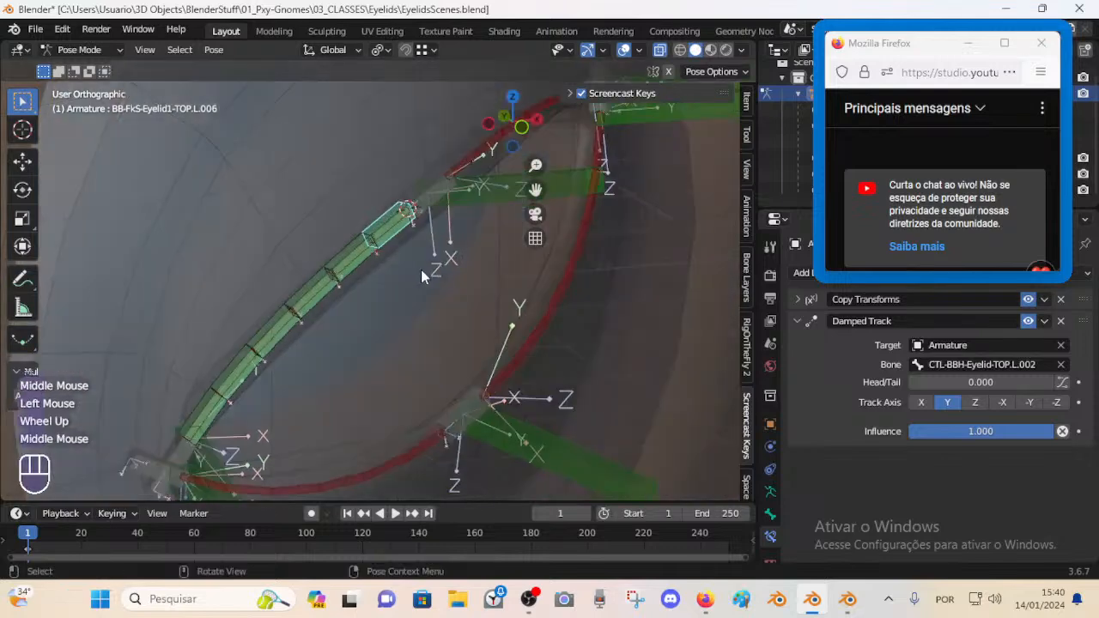
{"action": "left_click", "coordinate": [381, 260]}
{"action": "scroll", "coordinate": [380, 266], "scroll_direction": "down", "scroll_amount": 1}
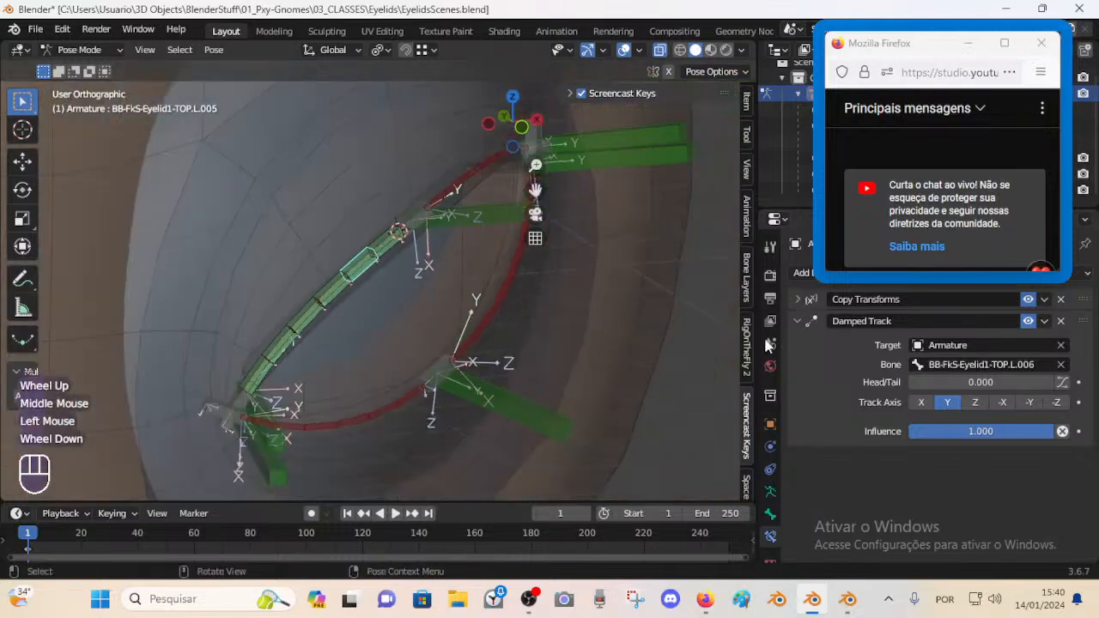
- Test-move the tweak bone TWK-Eyelid-TOP.L.002 to see how the segment chain follows, and cancel the move
{"action": "left_click", "coordinate": [468, 217]}
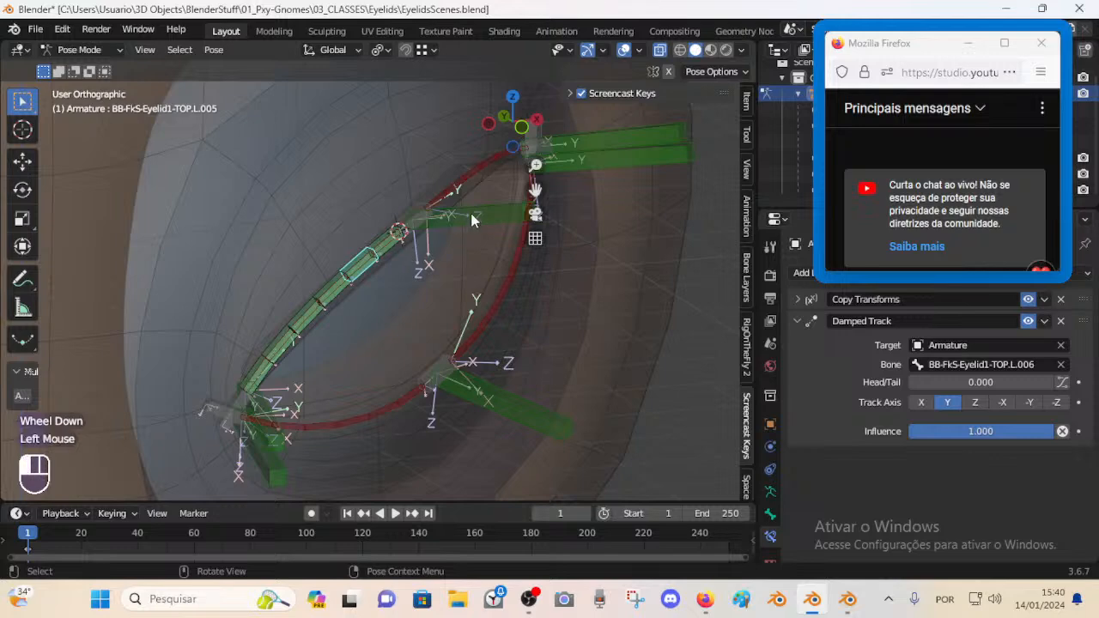
{"action": "key", "text": "g"}
{"action": "key", "text": "Escape"}
- Save the blend file
{"action": "middle_click_drag", "start_coordinate": [481, 223], "coordinate": [446, 296]}
{"action": "key", "text": "ctrl+s"}
{"action": "scroll", "coordinate": [428, 269], "scroll_direction": "down", "scroll_amount": 1}
{"action": "key", "text": "ctrl+s"}
{"action": "scroll", "coordinate": [407, 273], "scroll_direction": "up", "scroll_amount": 1}
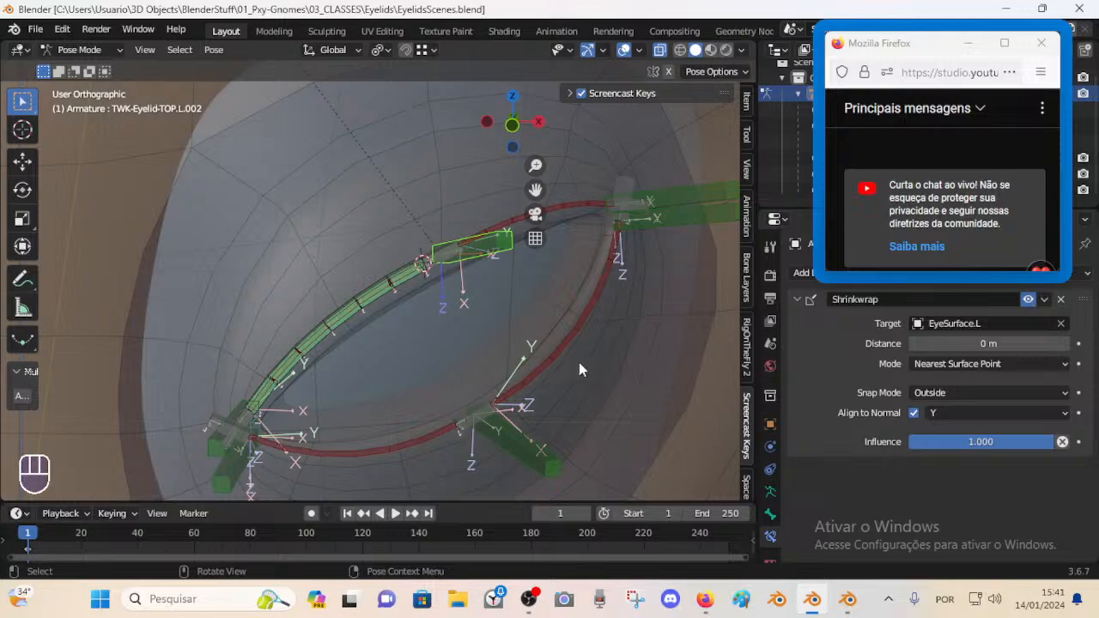
- Select the EyeSurface.L mesh in Object Mode, reselect the armature and return to Pose Mode with TWK-Eyelid-TOP.L.002 selected
{"action": "key", "text": "ctrl+Tab"}
{"action": "scroll", "coordinate": [524, 311], "scroll_direction": "down", "scroll_amount": 2}
{"action": "left_click", "coordinate": [524, 311]}
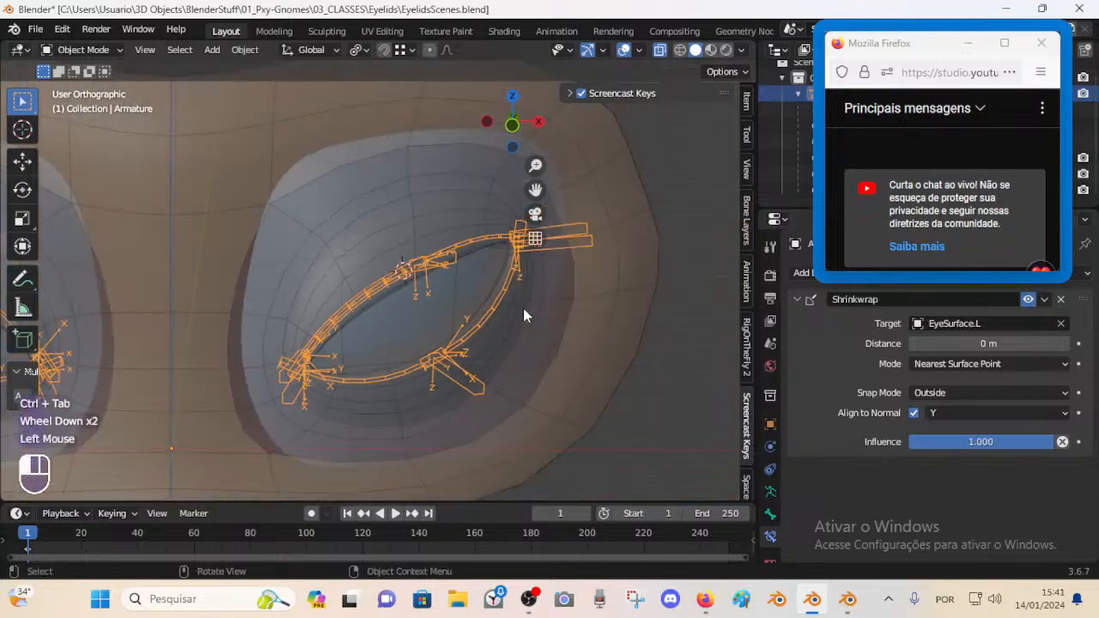
{"action": "scroll", "coordinate": [436, 307], "scroll_direction": "up", "scroll_amount": 2}
{"action": "left_click", "coordinate": [448, 260]}
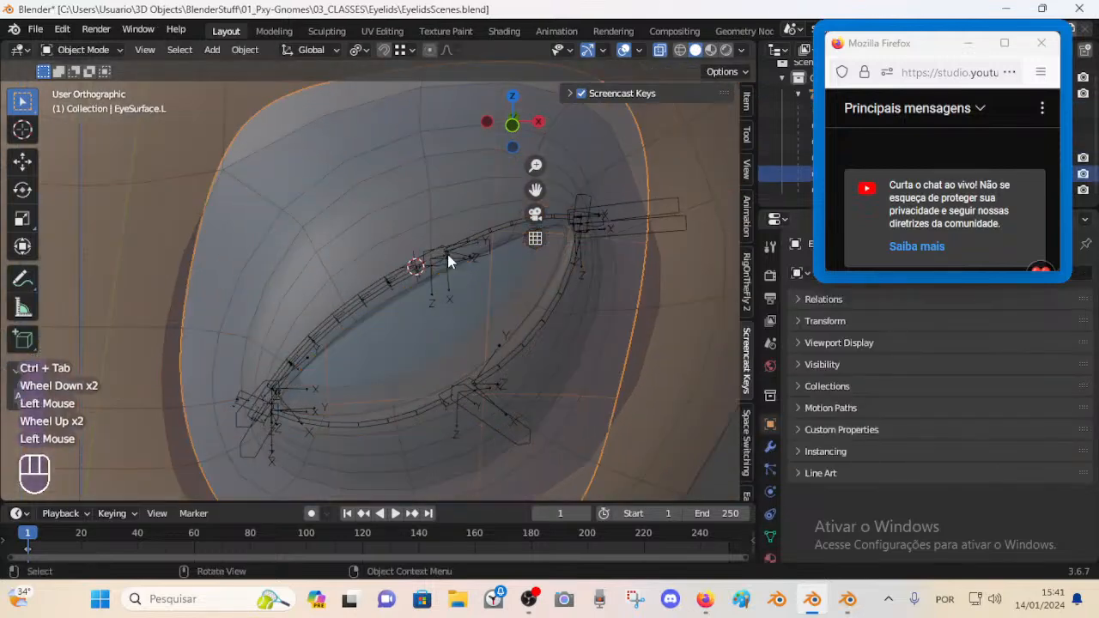
{"action": "left_click", "coordinate": [465, 255]}
{"action": "key", "text": "ctrl+Tab"}
{"action": "left_click", "coordinate": [468, 256]}
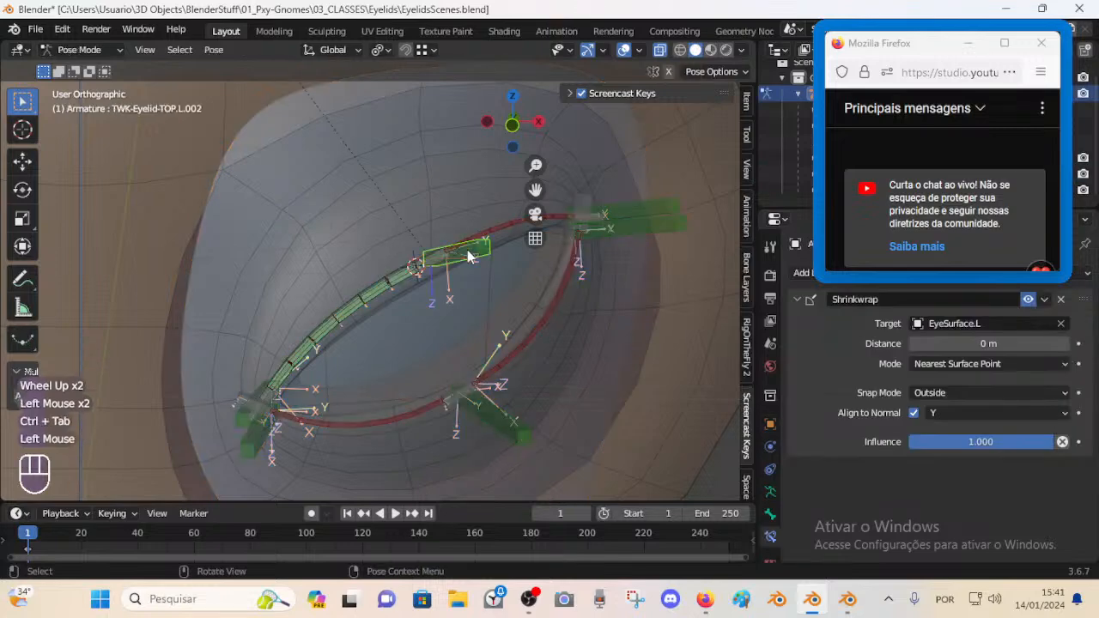